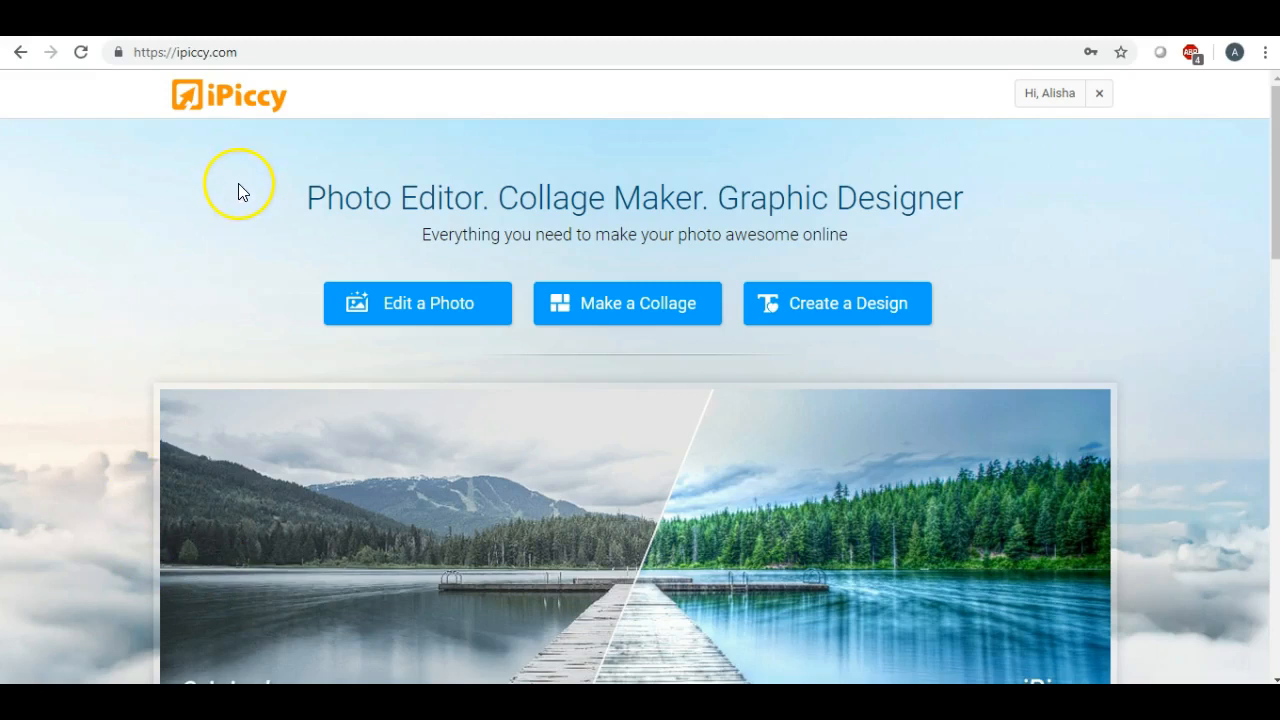
# Step: Start a new blank design in iPiccy's Designer and dismiss the introductory tip
pyautogui.click(795, 313)
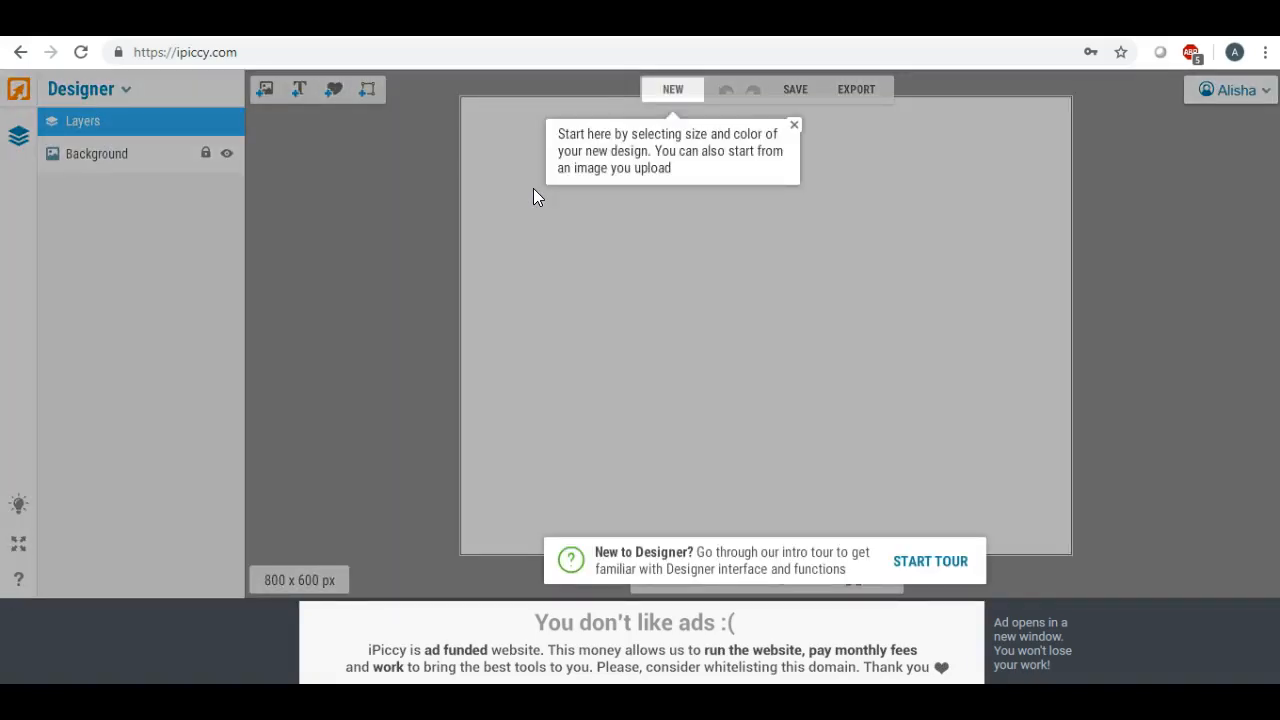
pyautogui.click(795, 127)
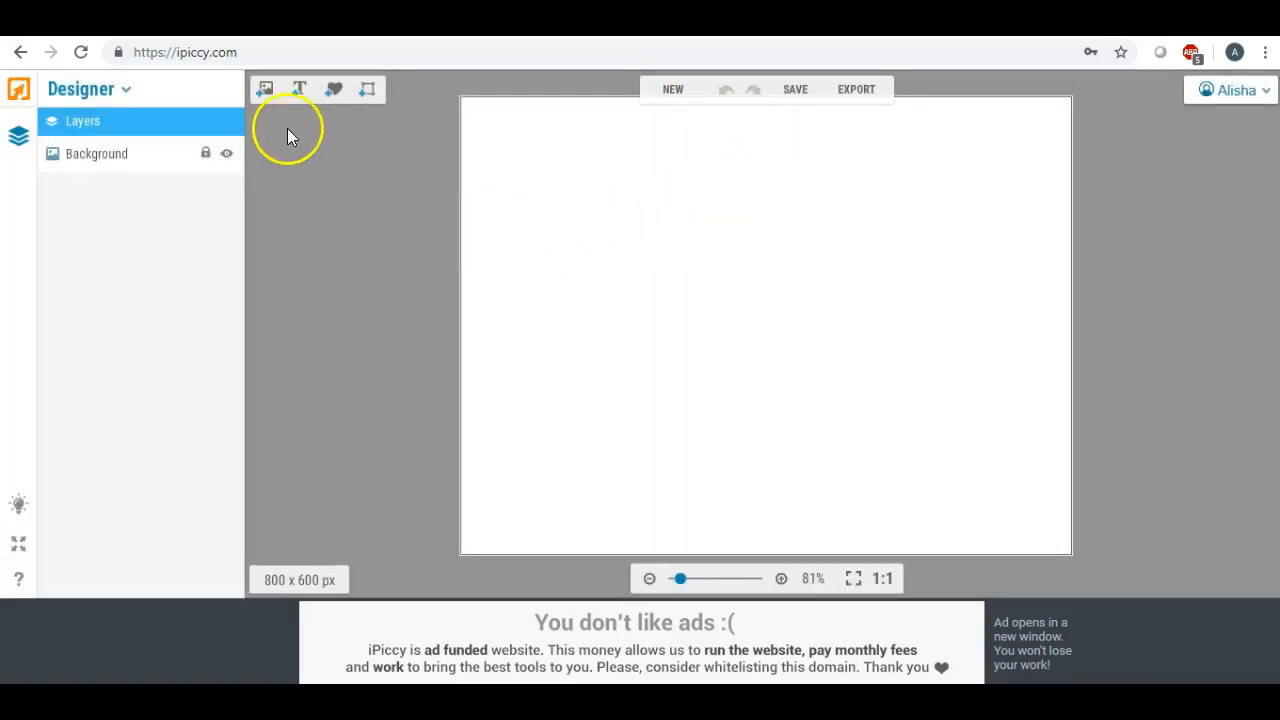
pyautogui.click(335, 92)
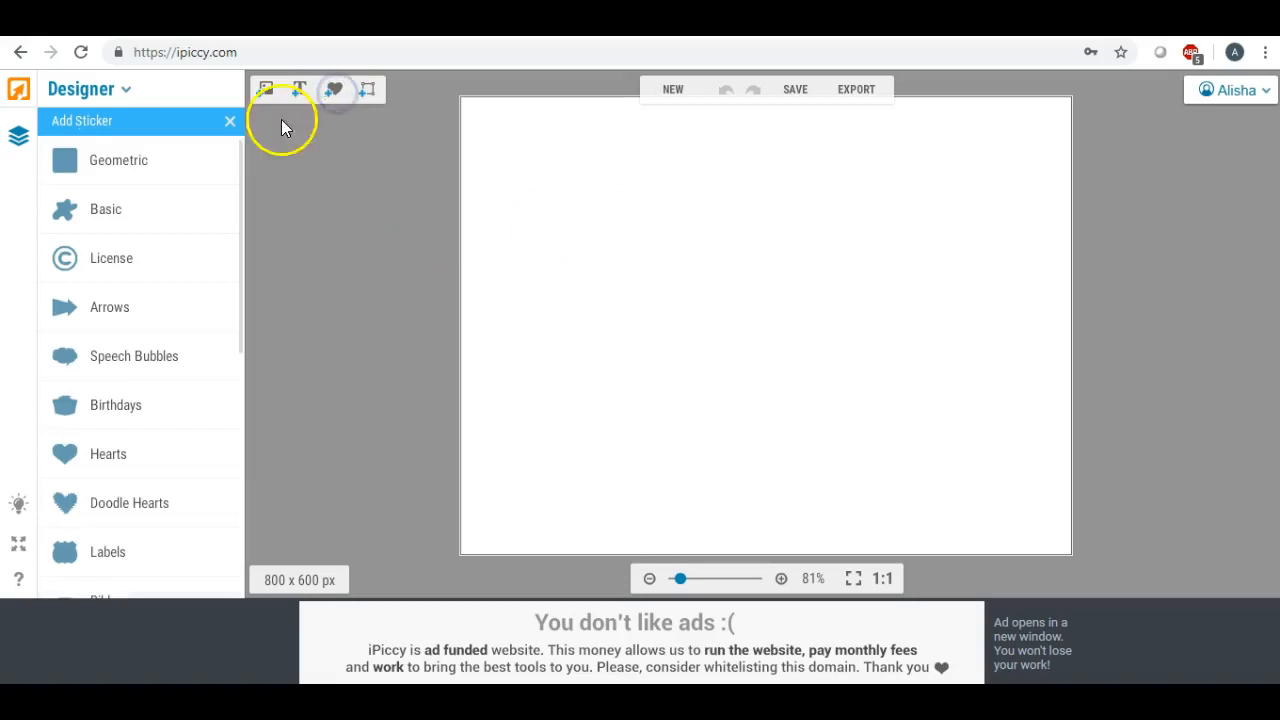
pyautogui.click(154, 161)
pyautogui.click(70, 242)
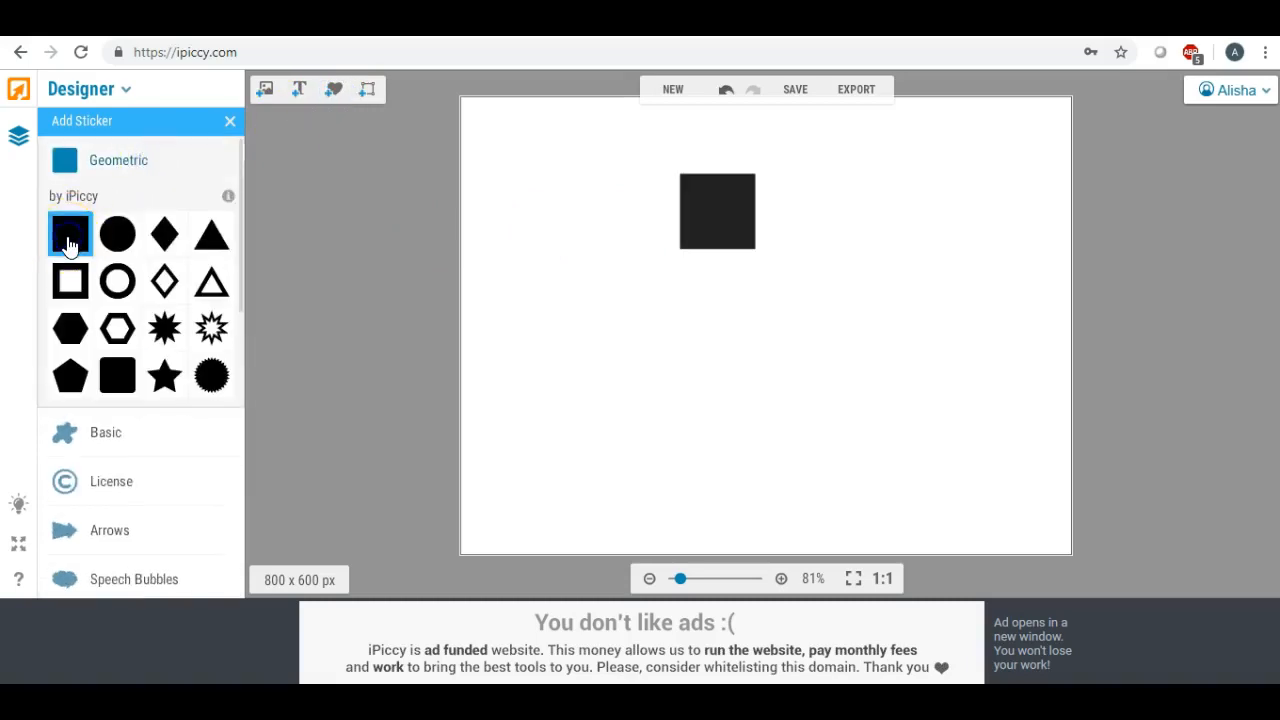
pyautogui.moveTo(711, 240); pyautogui.dragTo(580, 391)
pyautogui.moveTo(633, 311); pyautogui.dragTo(924, 340)
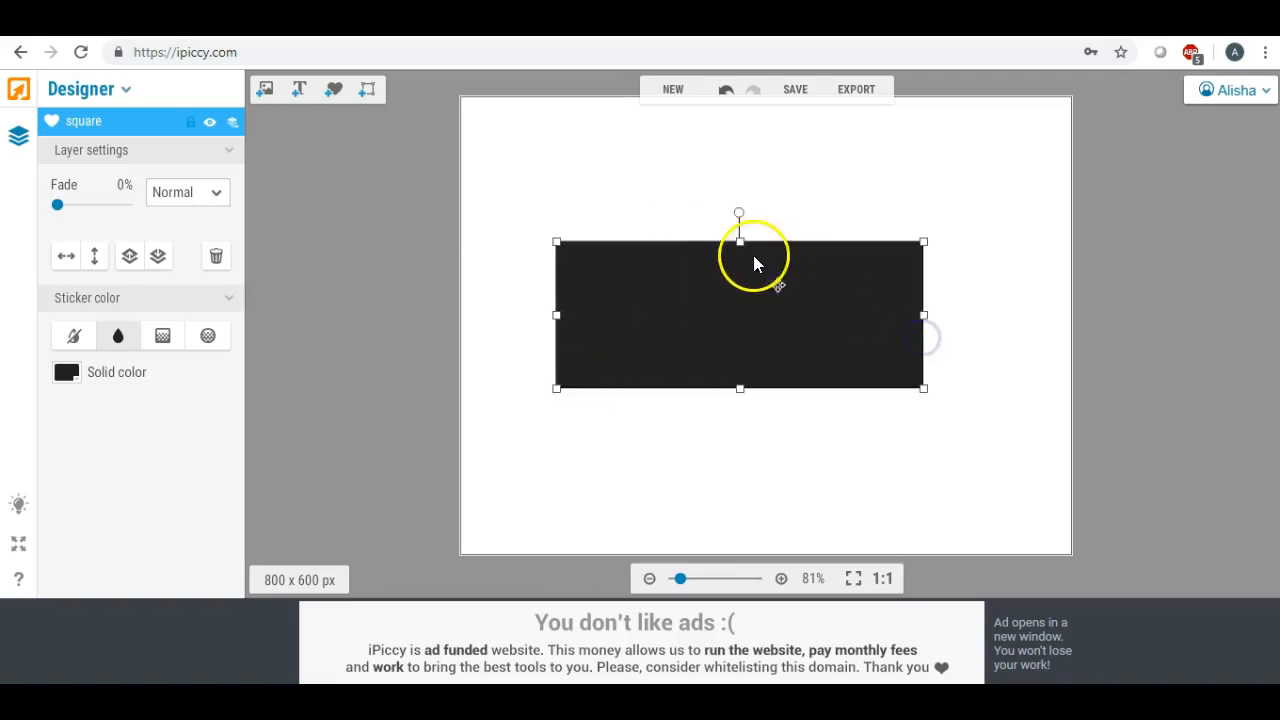
pyautogui.moveTo(743, 244); pyautogui.dragTo(743, 248)
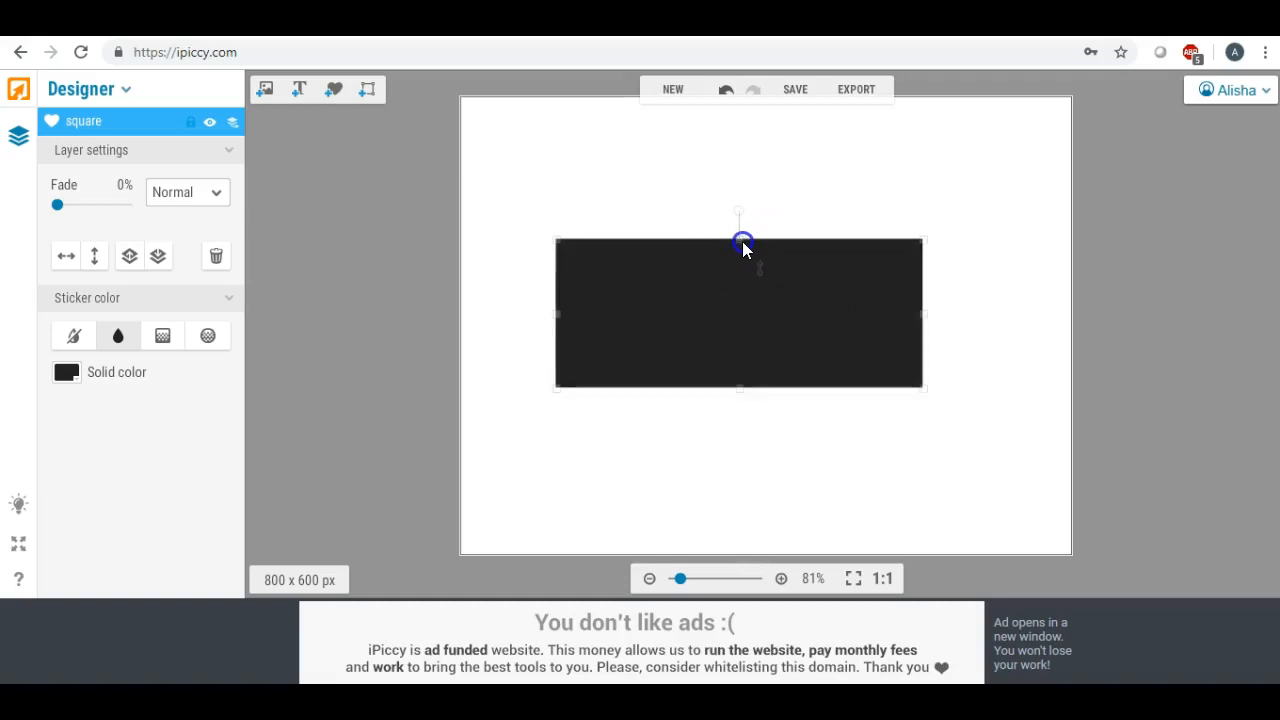
pyautogui.press('Delete')
pyautogui.click(668, 212)
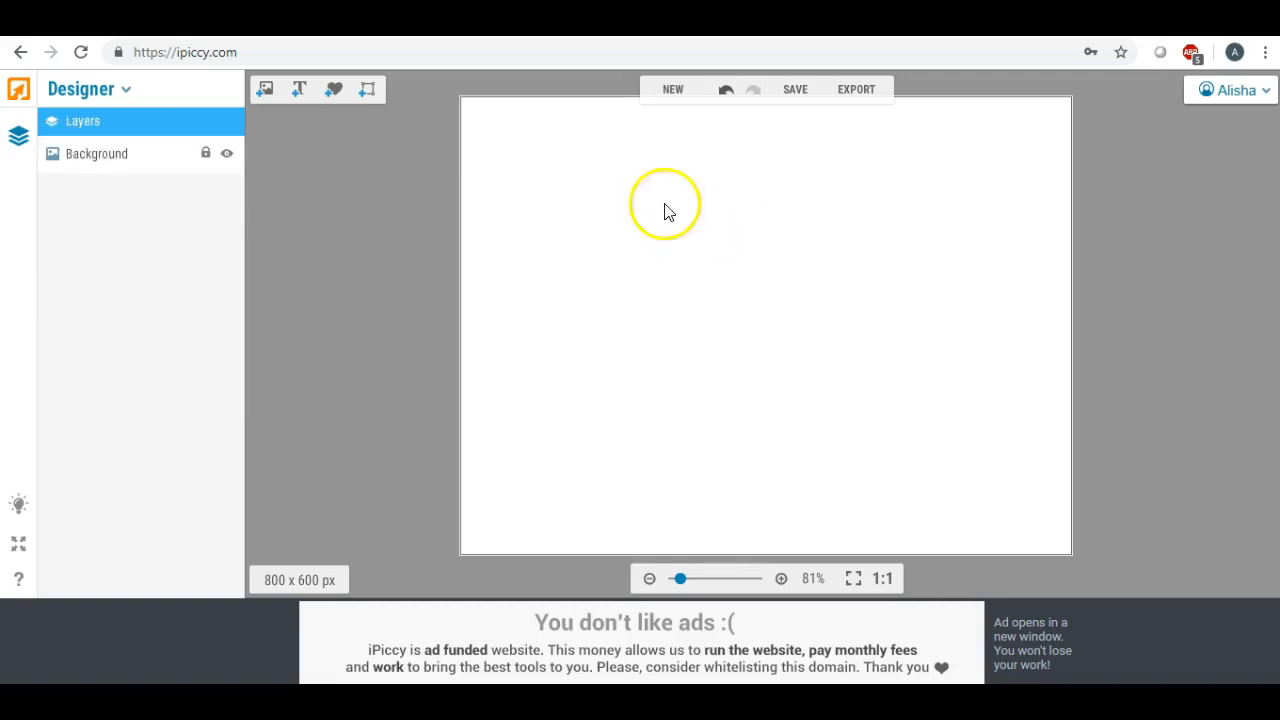
# Step: Add a solid square geometric sticker and stretch it into a tall black rectangle centred on the canvas, spanning most of its height
pyautogui.click(337, 89)
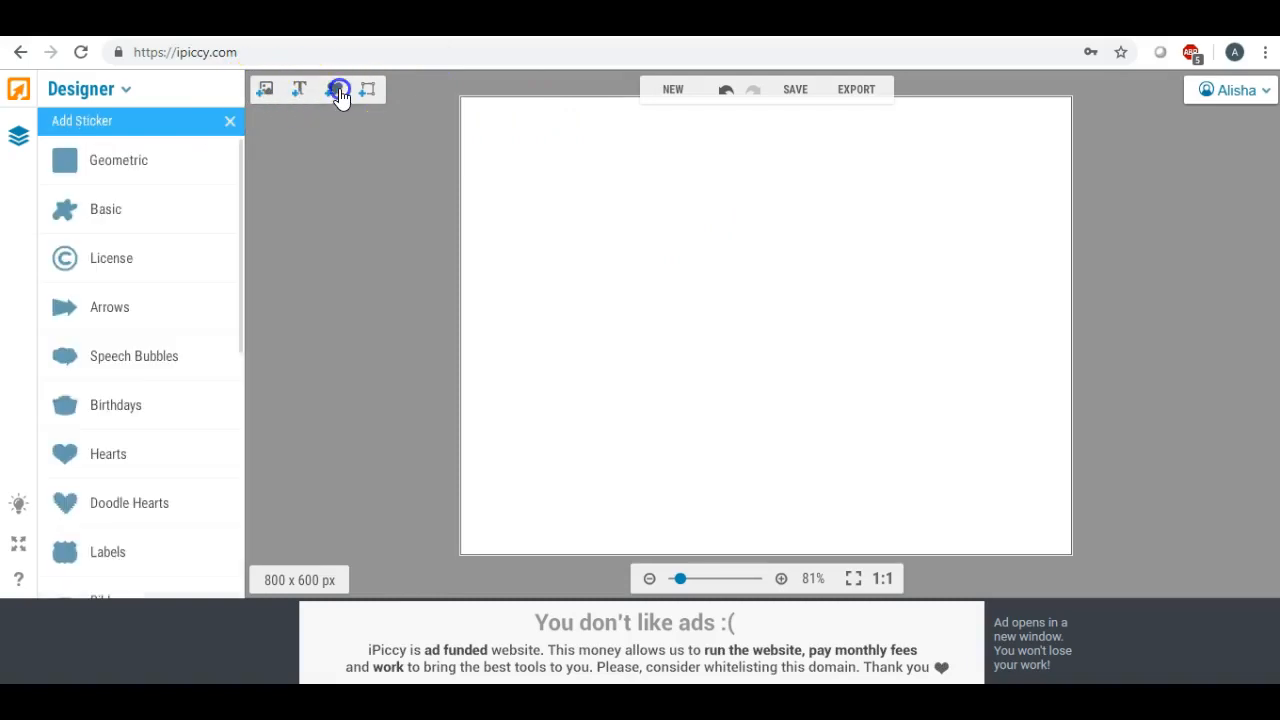
pyautogui.click(180, 160)
pyautogui.click(68, 232)
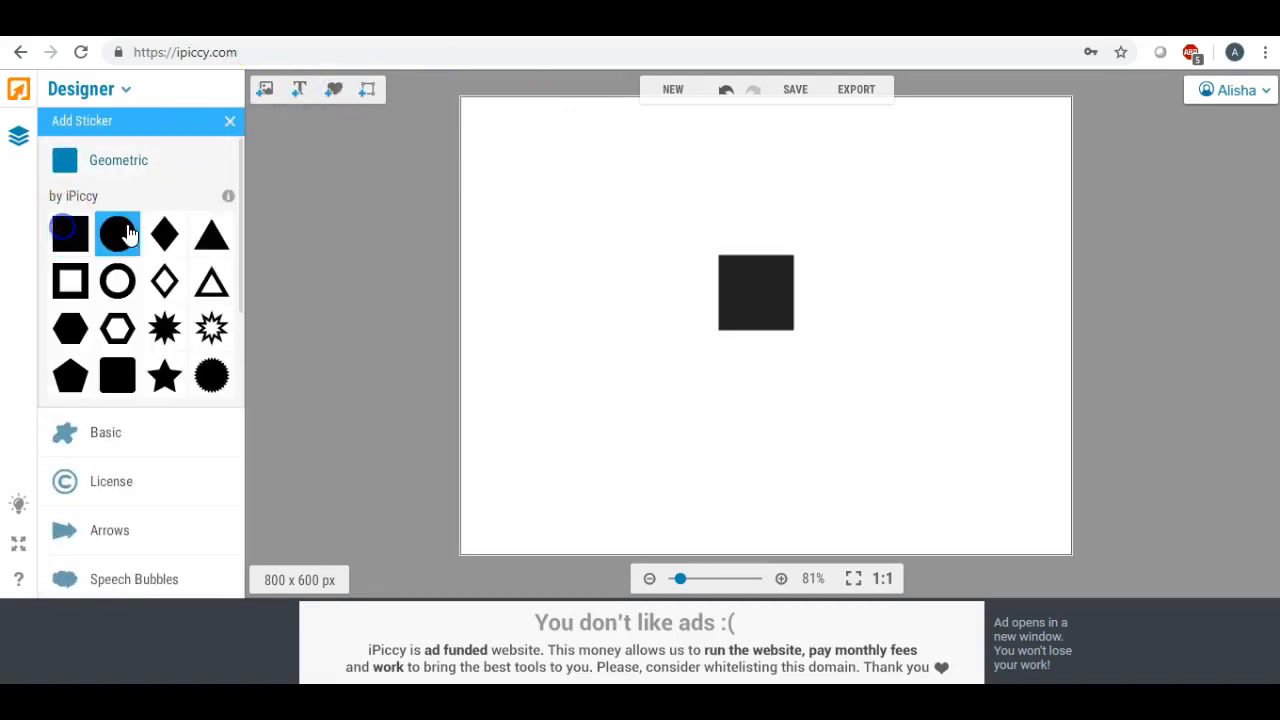
pyautogui.moveTo(718, 277); pyautogui.dragTo(836, 242)
pyautogui.moveTo(736, 276); pyautogui.dragTo(734, 495)
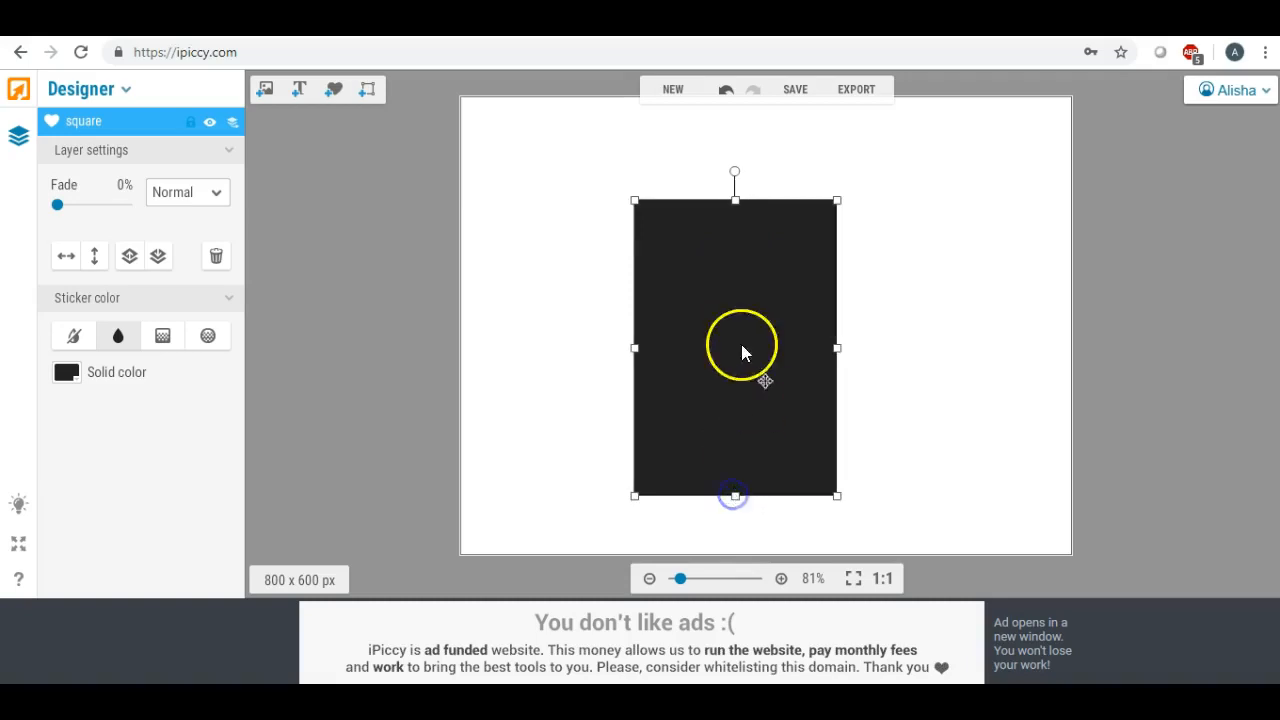
pyautogui.moveTo(629, 194); pyautogui.dragTo(528, 126)
pyautogui.moveTo(669, 220); pyautogui.dragTo(703, 235)
pyautogui.click(569, 237)
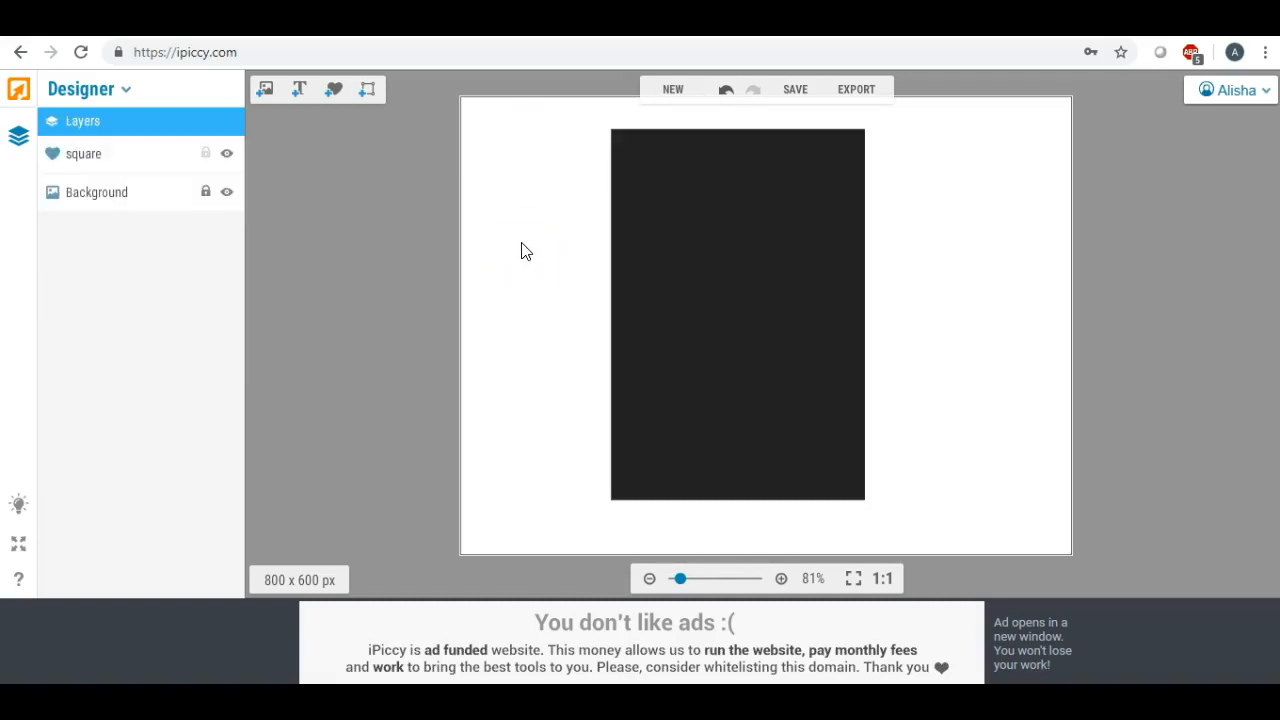
# Step: Add another solid square geometric sticker beside the black rectangle and change its solid color to white
pyautogui.click(338, 91)
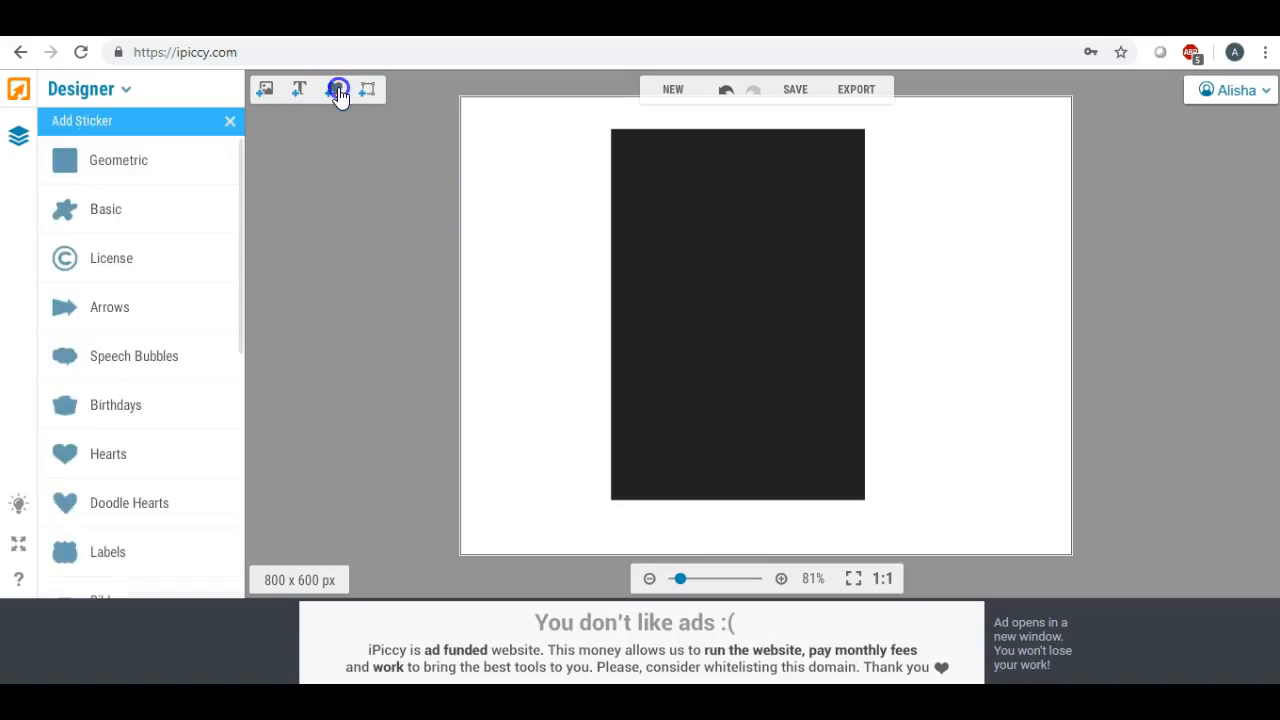
pyautogui.click(148, 170)
pyautogui.click(72, 236)
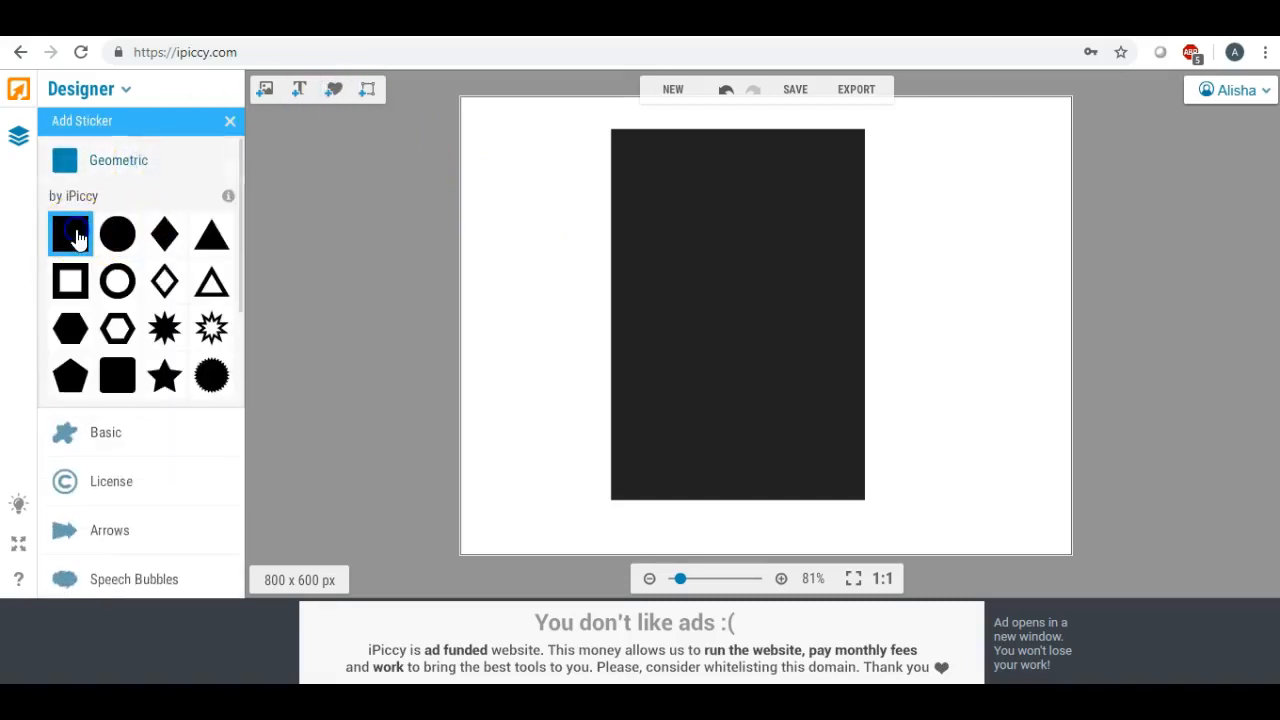
pyautogui.moveTo(78, 238); pyautogui.dragTo(497, 218)
pyautogui.rightClick(498, 218)
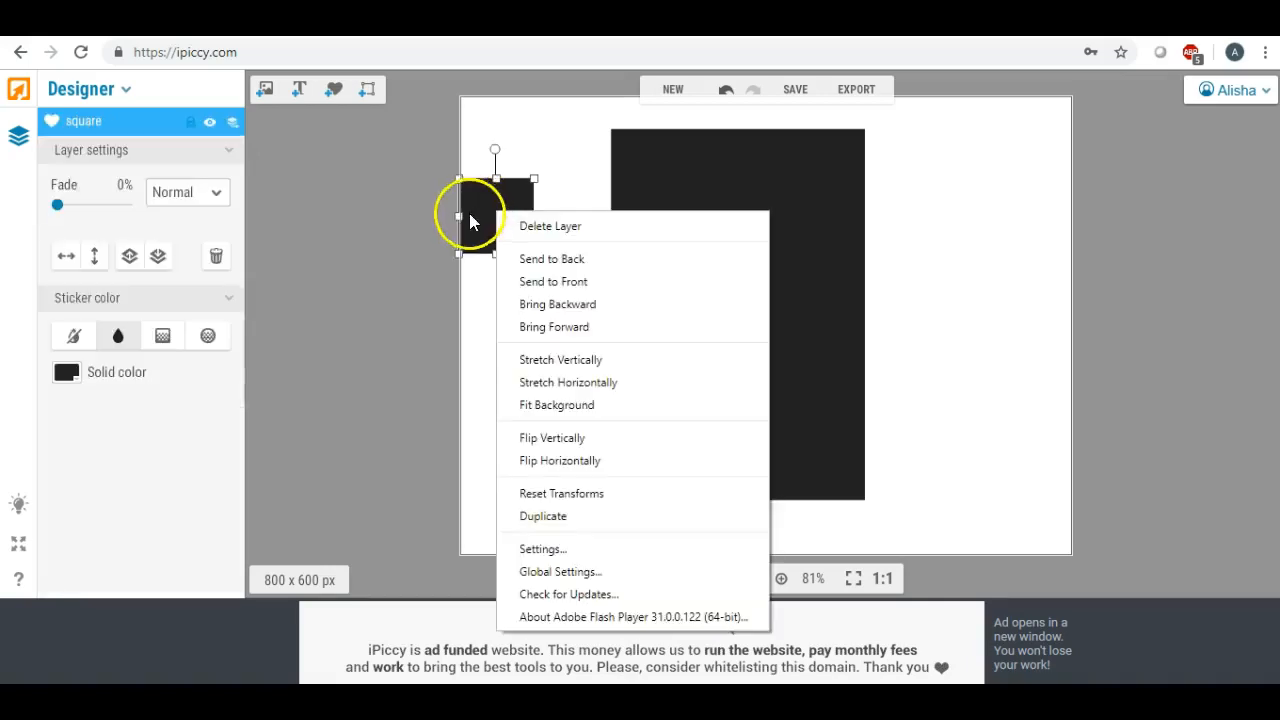
pyautogui.click(66, 378)
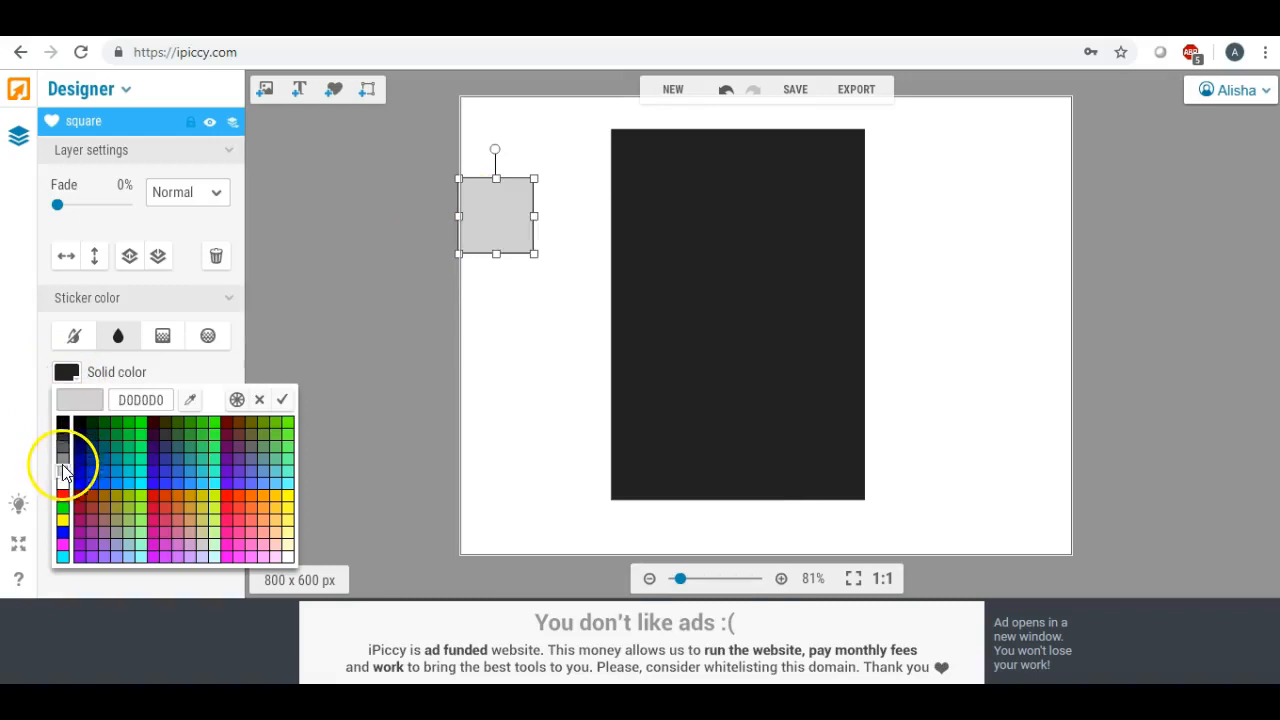
pyautogui.click(63, 484)
# Step: Move and stretch the white square over the black rectangle, leaving only a thin even black border around it
pyautogui.moveTo(486, 196); pyautogui.dragTo(862, 172)
pyautogui.click(667, 170)
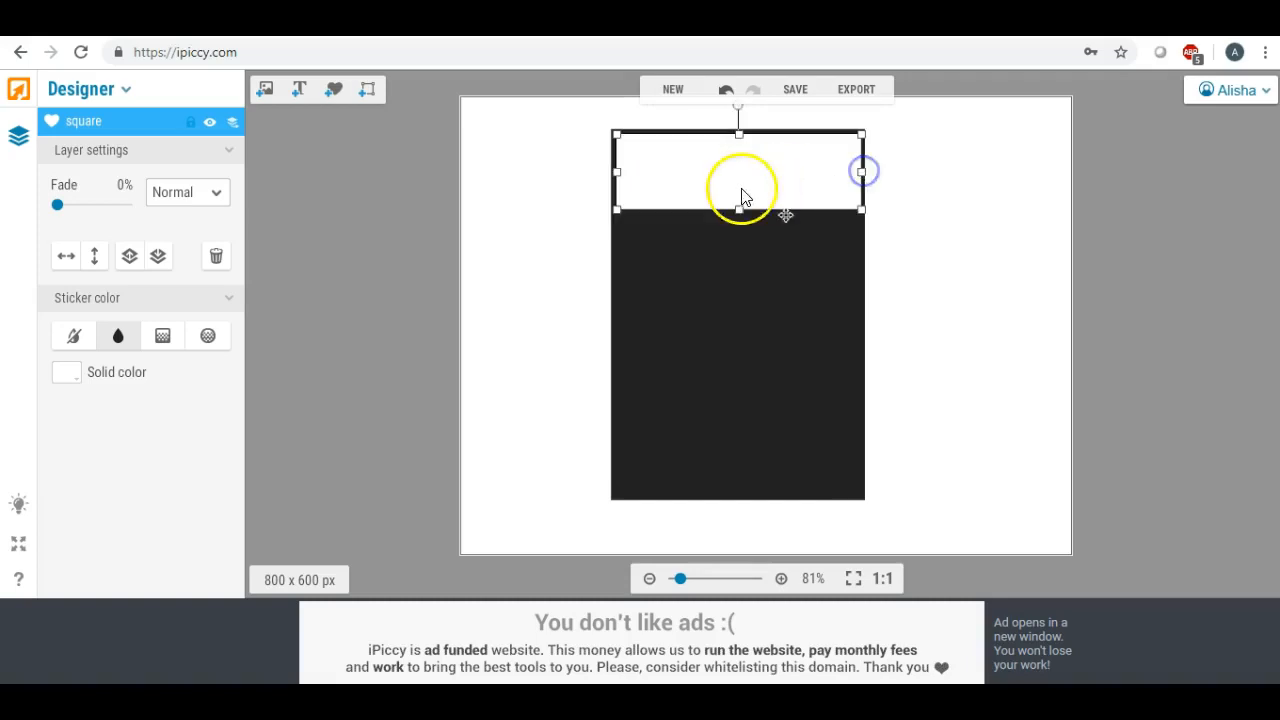
pyautogui.moveTo(741, 209); pyautogui.dragTo(754, 497)
pyautogui.click(591, 369)
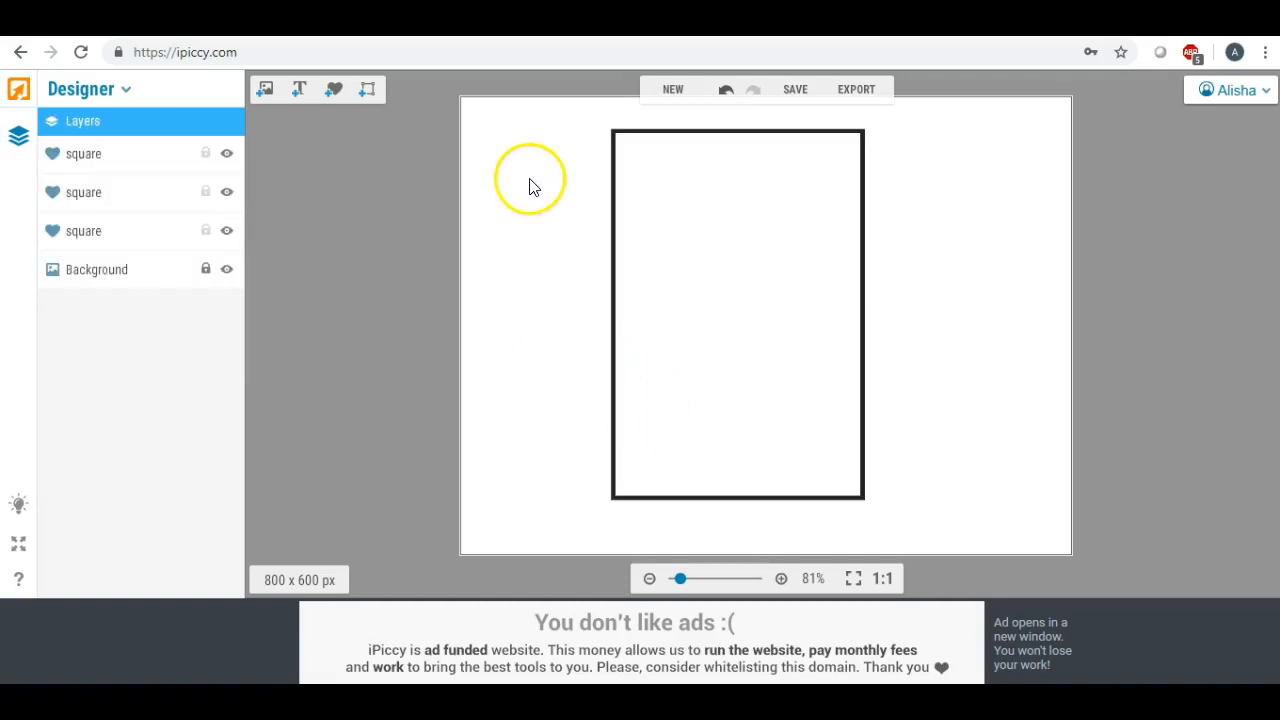
# Step: Export the design to the Editor and crop the picture around the black frame to 447 x 561 px
pyautogui.click(857, 91)
pyautogui.click(733, 388)
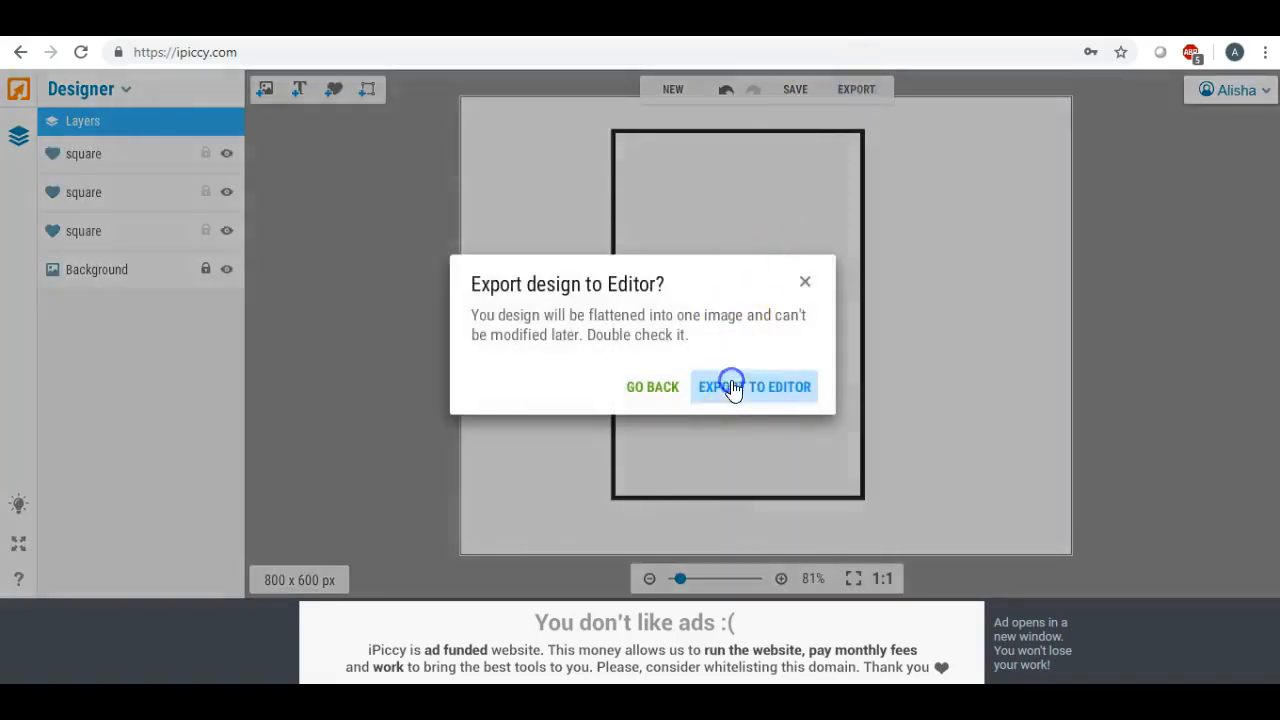
pyautogui.click(136, 221)
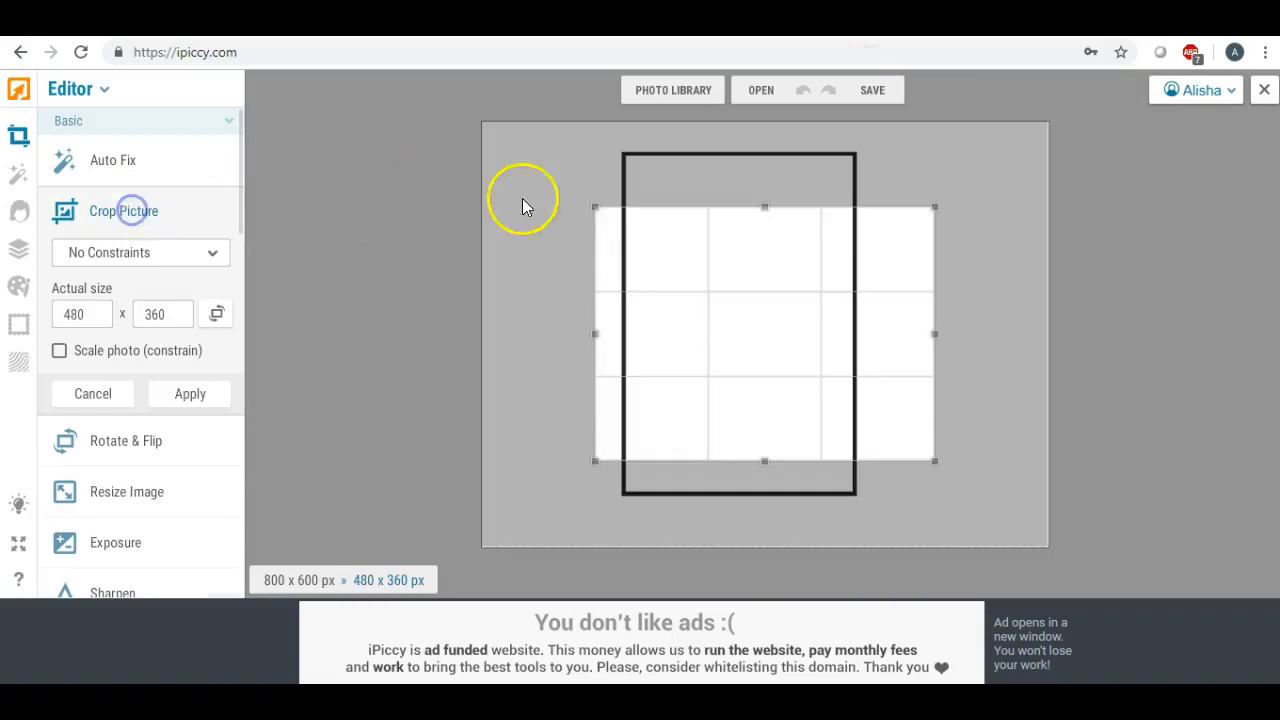
pyautogui.moveTo(734, 294); pyautogui.dragTo(704, 213)
pyautogui.moveTo(737, 384); pyautogui.dragTo(740, 544)
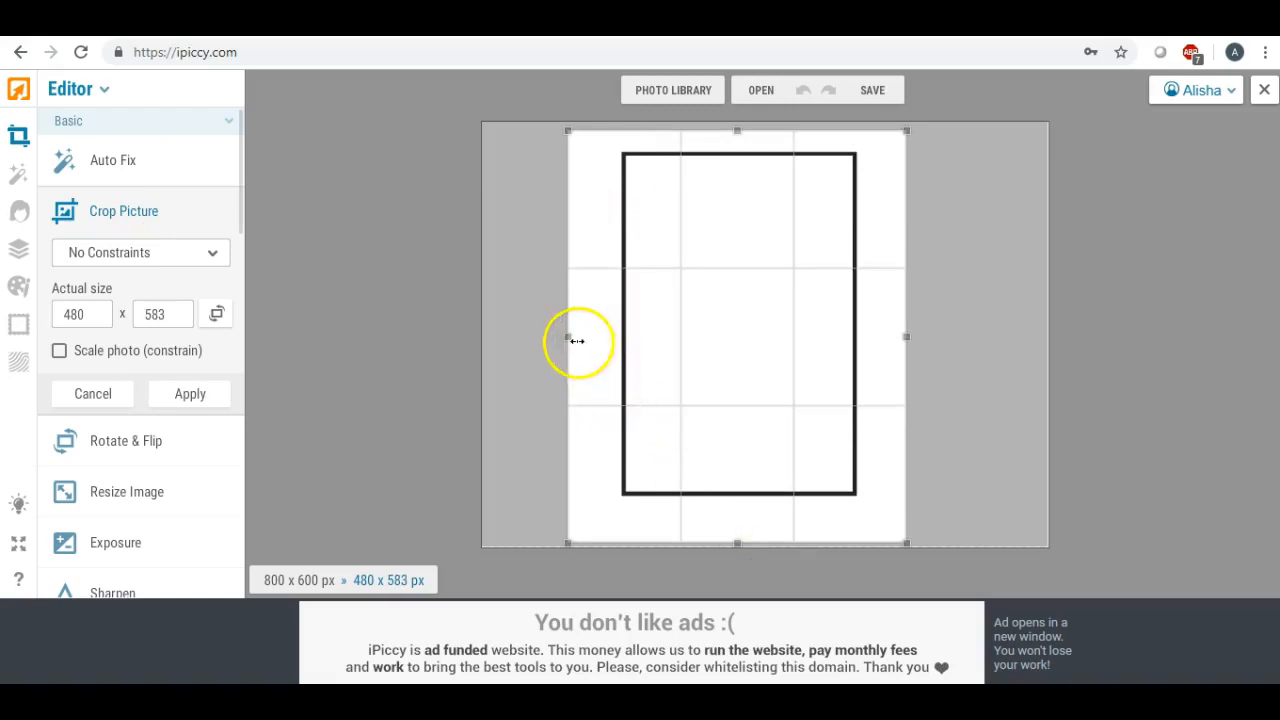
pyautogui.moveTo(568, 337); pyautogui.dragTo(579, 336)
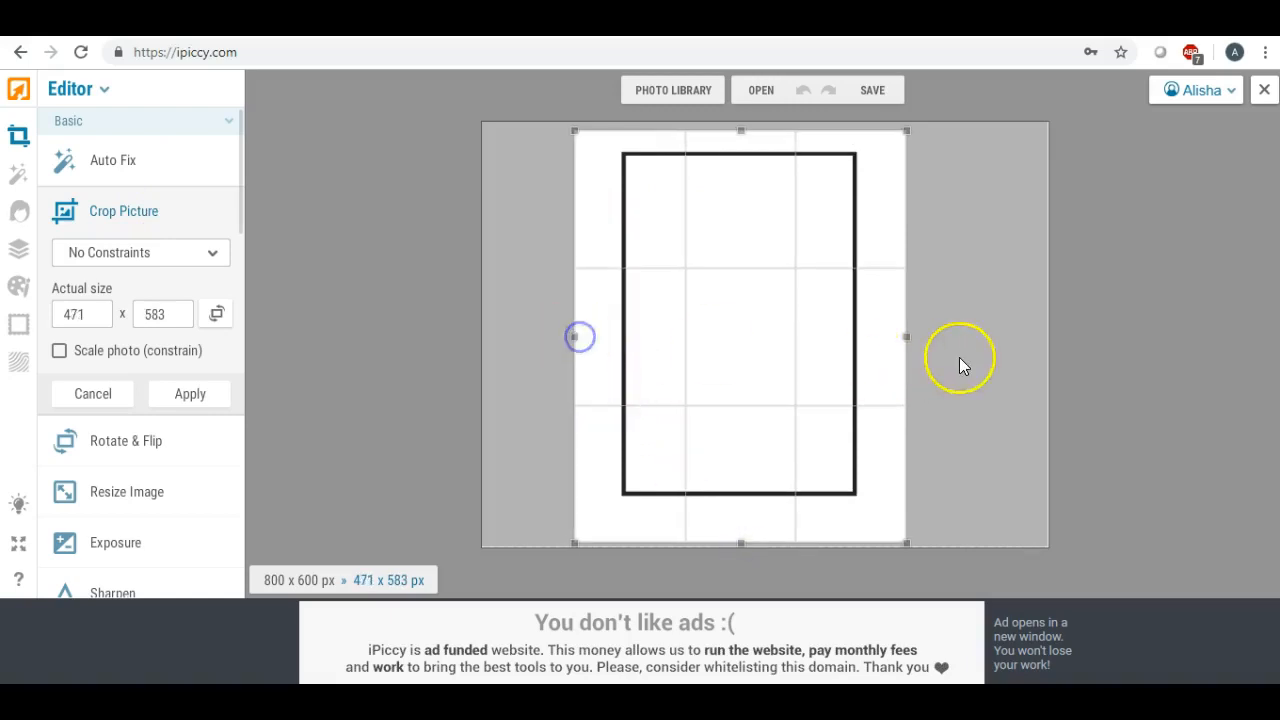
pyautogui.moveTo(907, 336); pyautogui.dragTo(897, 337)
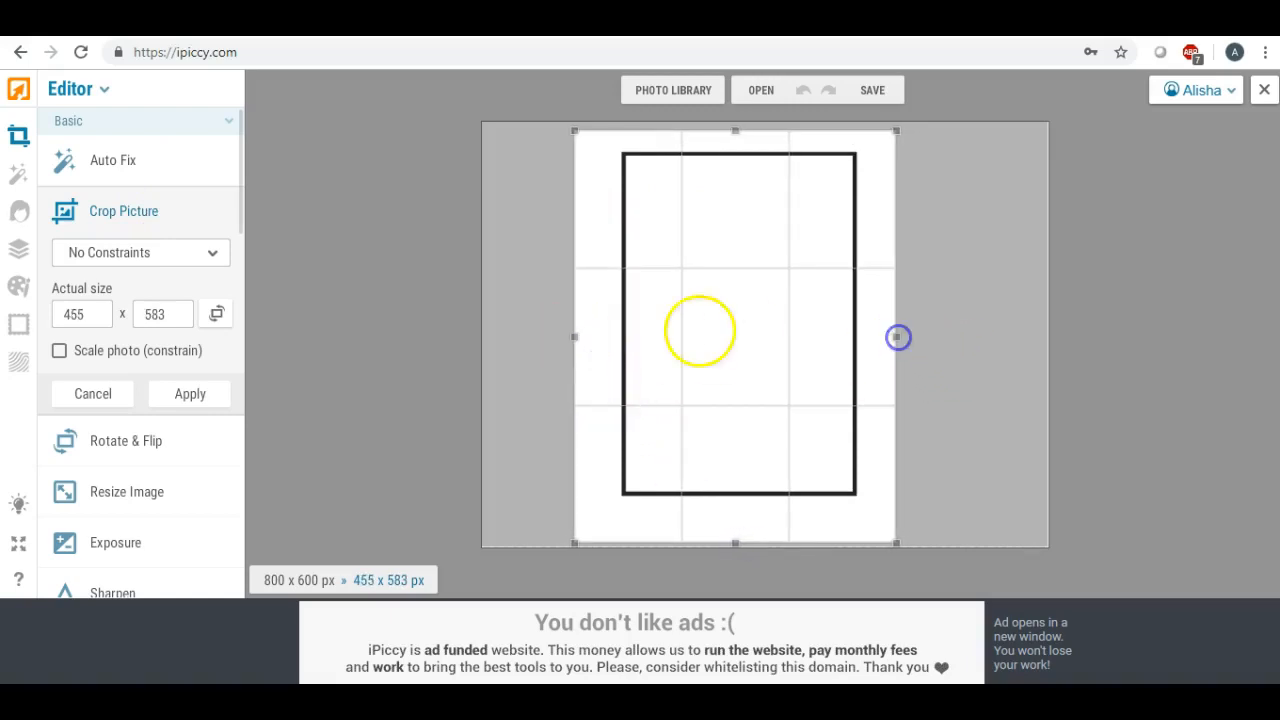
pyautogui.moveTo(574, 337); pyautogui.dragTo(581, 337)
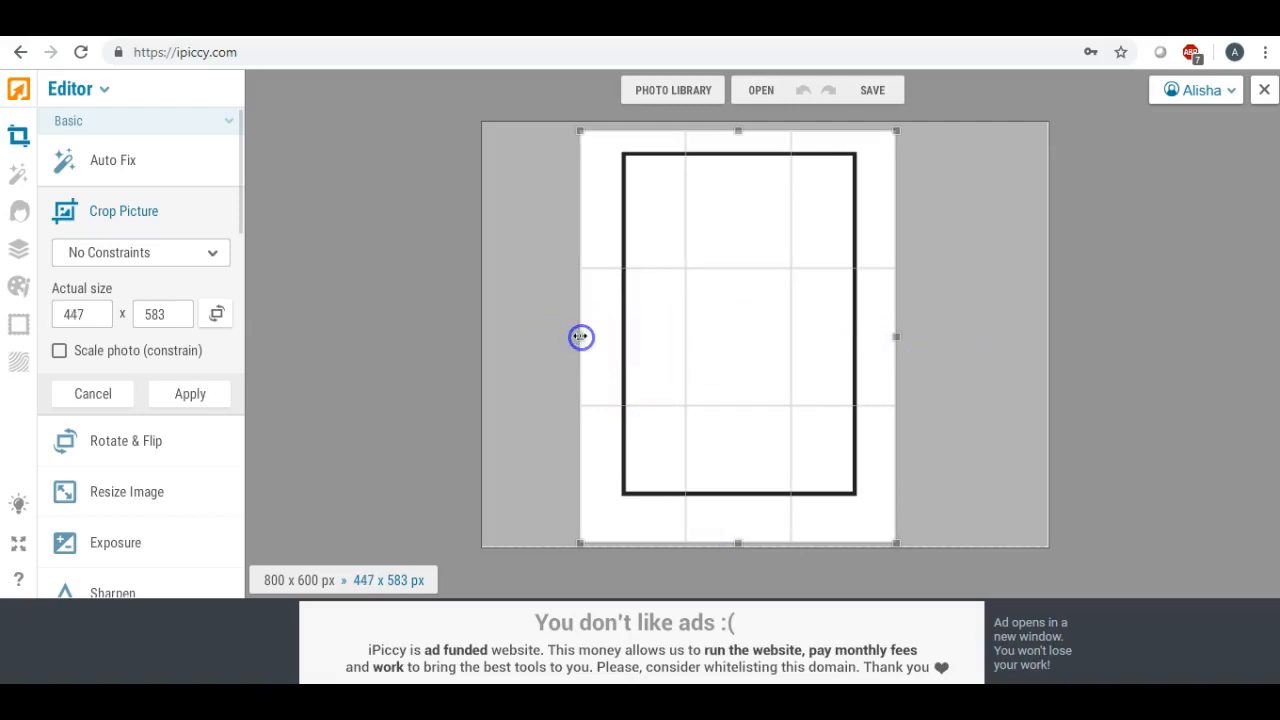
pyautogui.moveTo(738, 541); pyautogui.dragTo(741, 526)
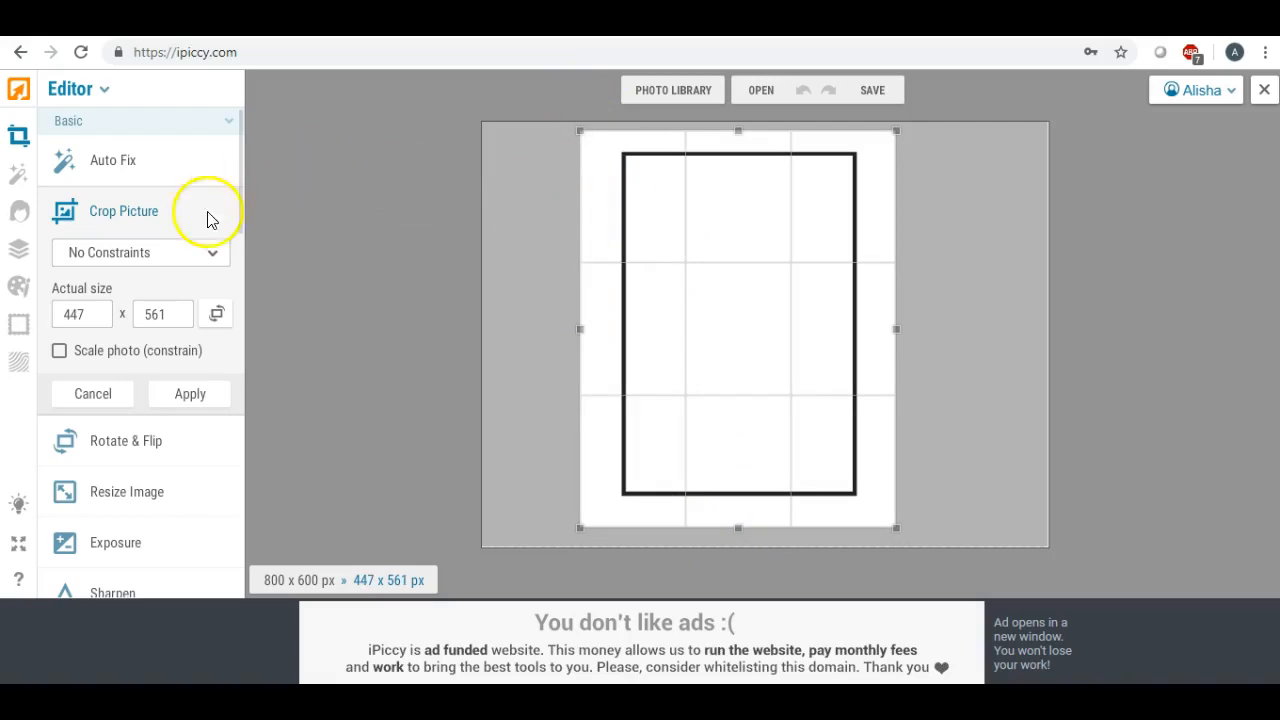
pyautogui.click(190, 393)
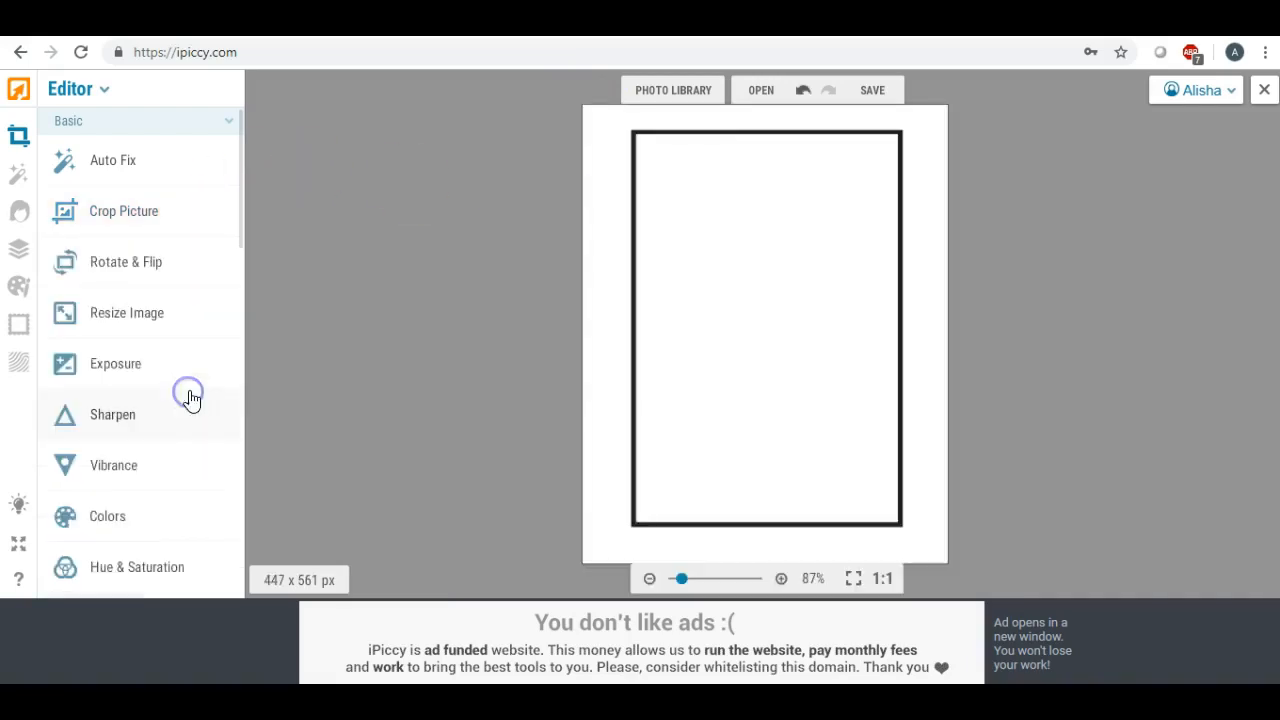
# Step: Save the image to the Desktop as rec1 in .jpg format at Highest quality, and close the photo
pyautogui.click(867, 91)
pyautogui.click(867, 125)
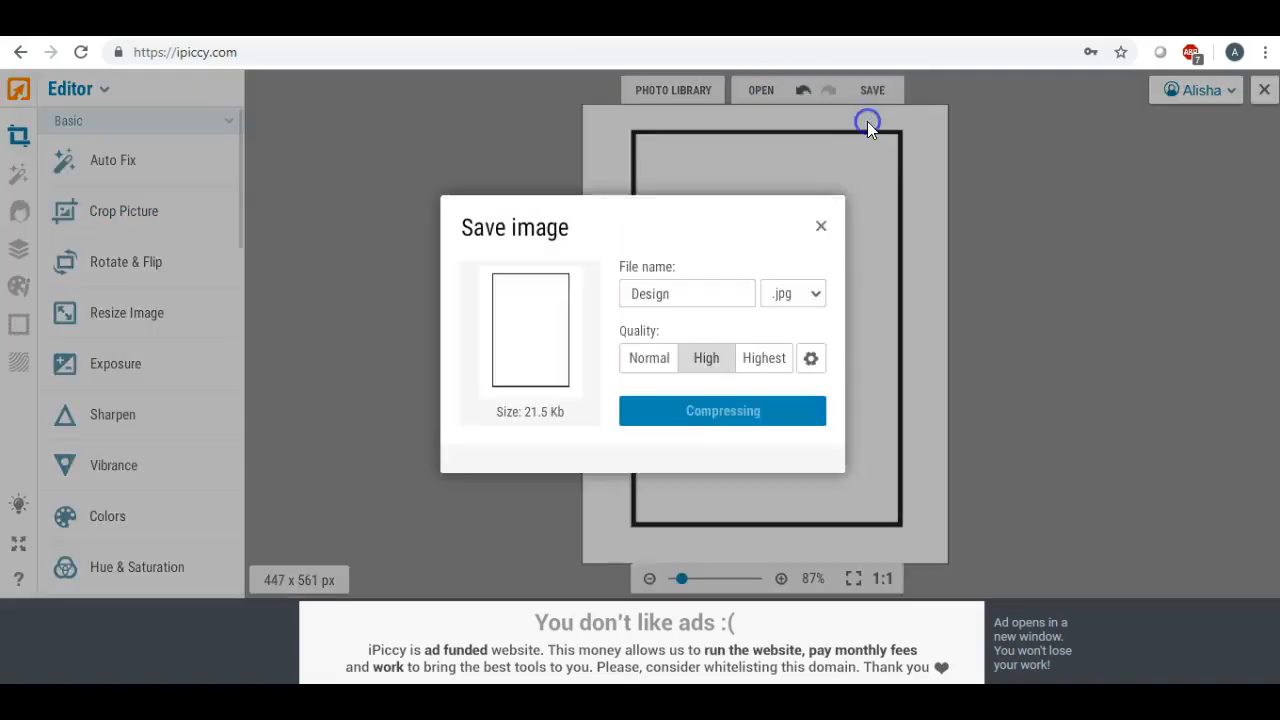
pyautogui.click(764, 357)
pyautogui.moveTo(706, 288); pyautogui.dragTo(531, 292)
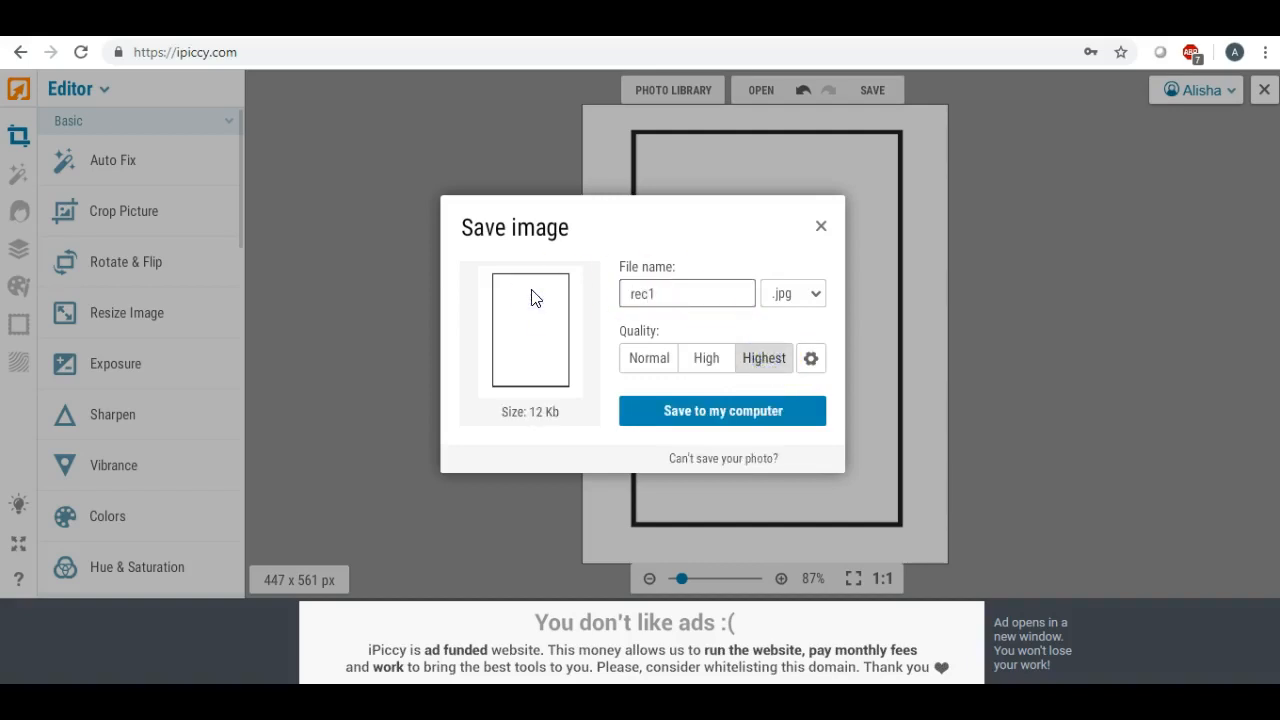
pyautogui.write('rec1')
pyautogui.click(676, 409)
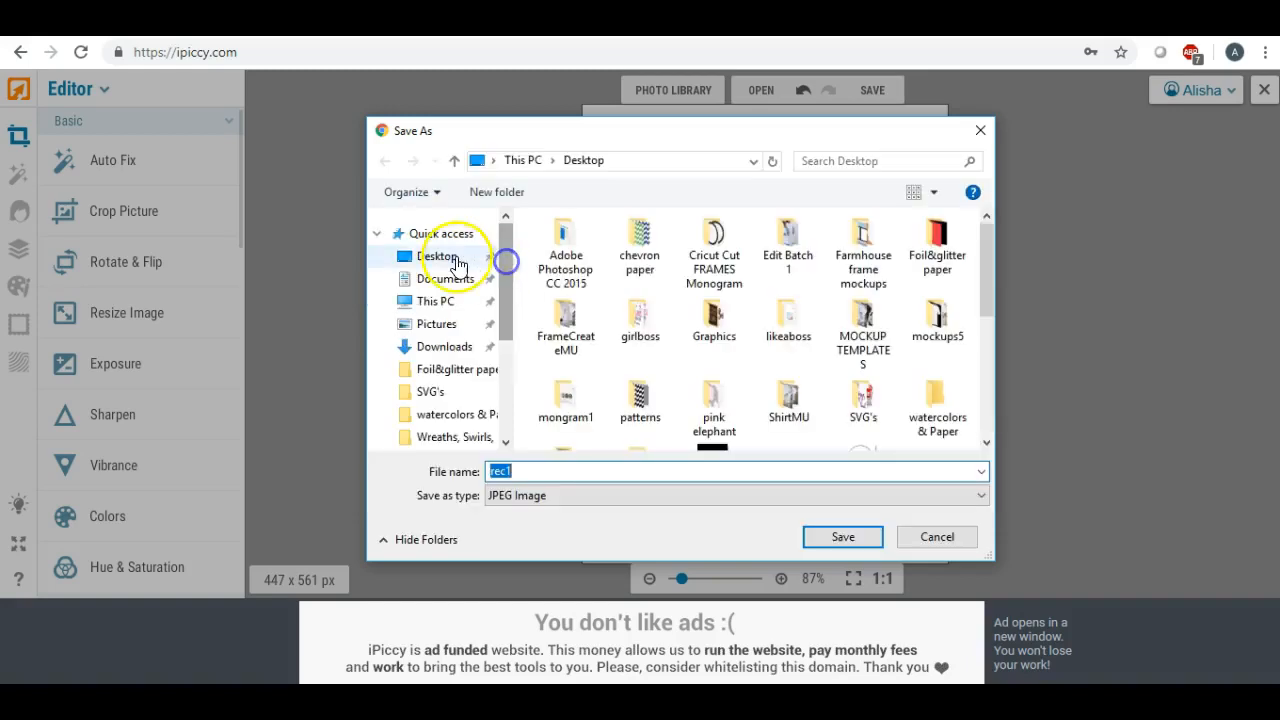
pyautogui.click(452, 262)
pyautogui.click(829, 535)
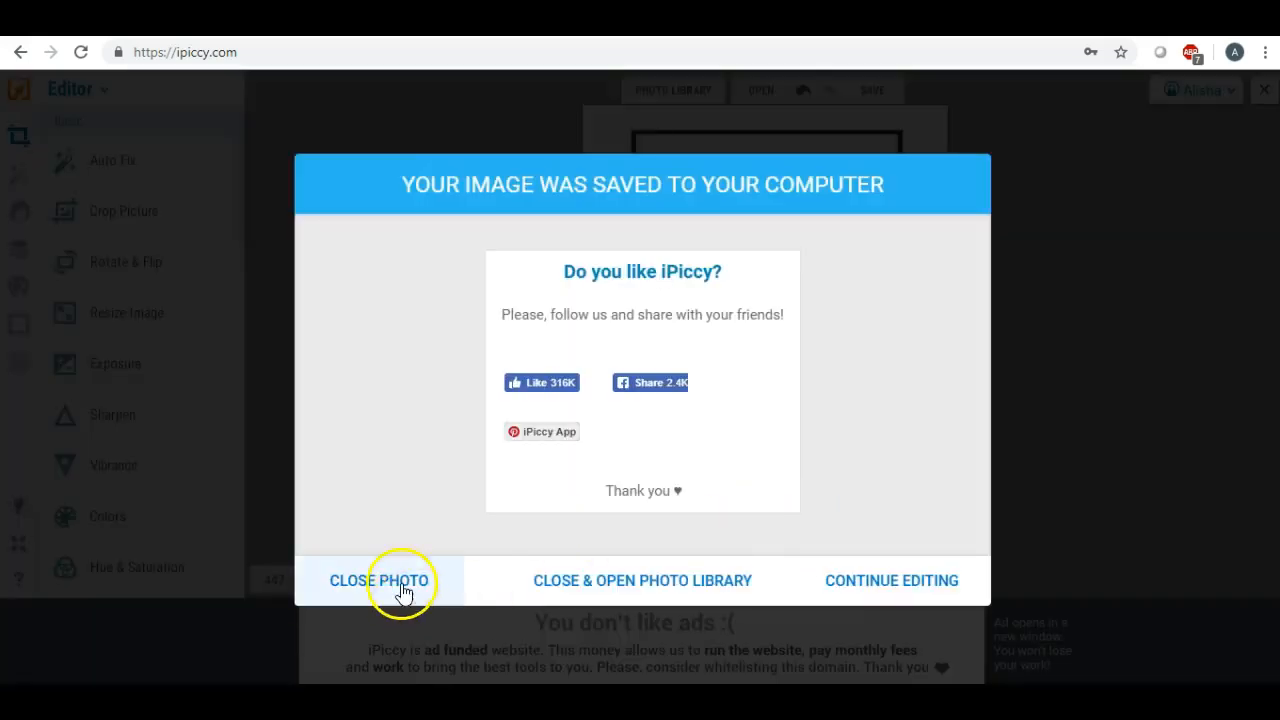
pyautogui.click(399, 582)
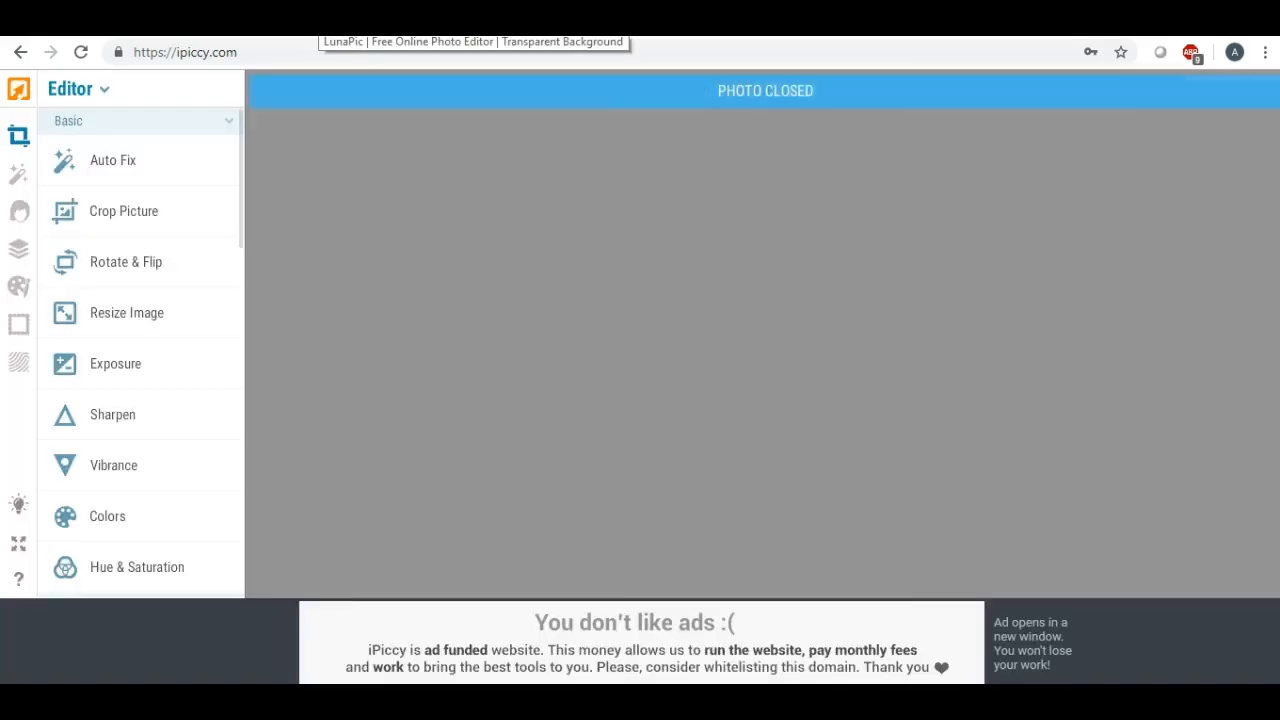
# Step: Switch to LunaPic's transparent background tool and upload rec1 from the Desktop
pyautogui.click(320, 20)
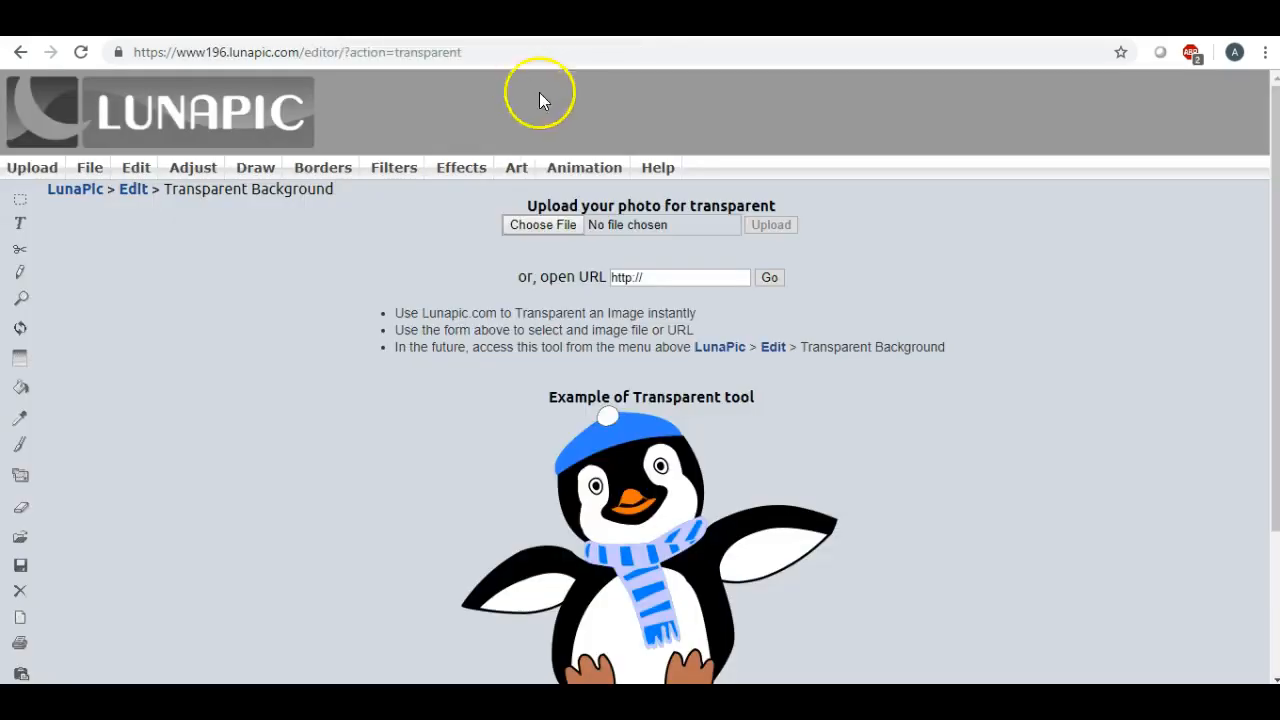
pyautogui.click(538, 225)
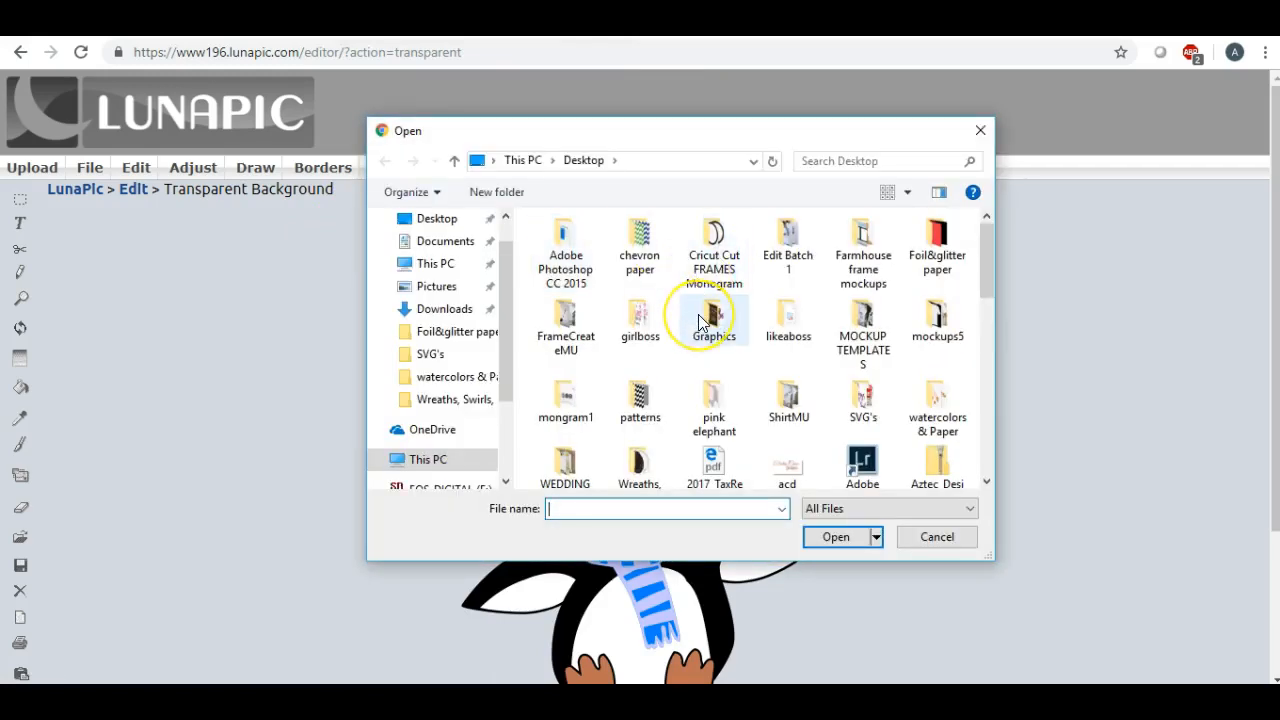
pyautogui.scroll(-5, 705, 315)
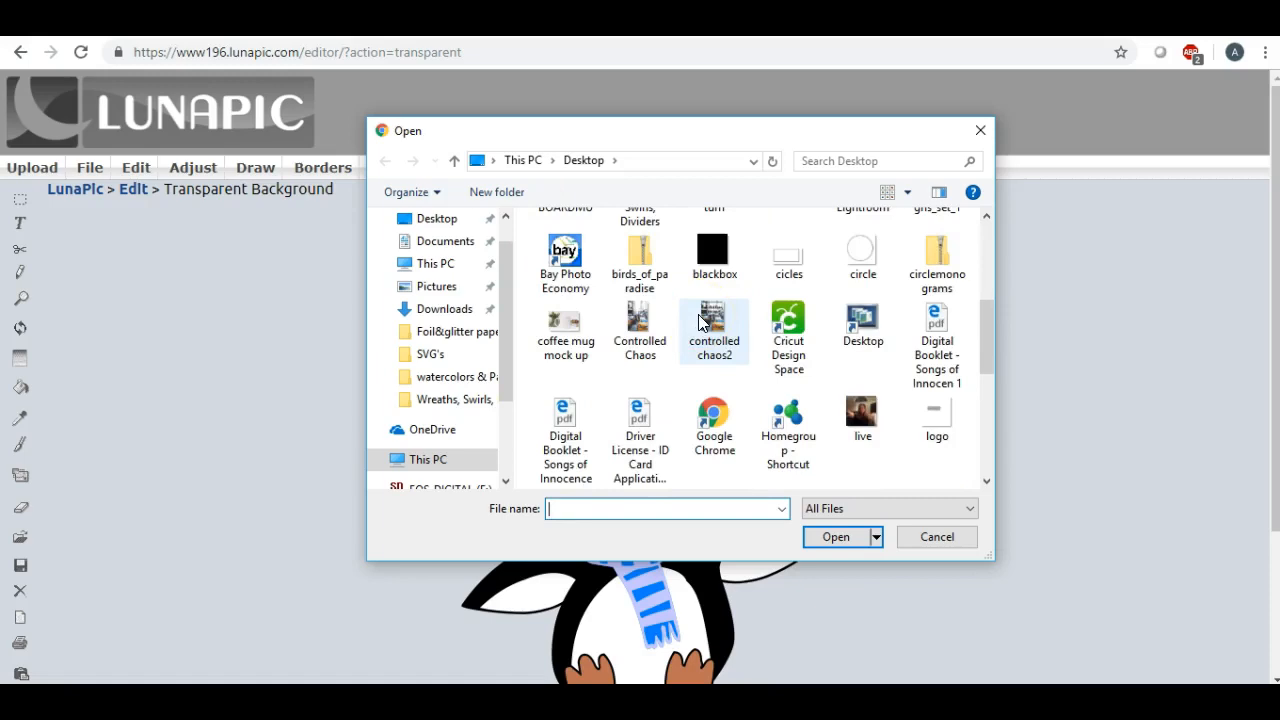
pyautogui.scroll(3, 714, 325)
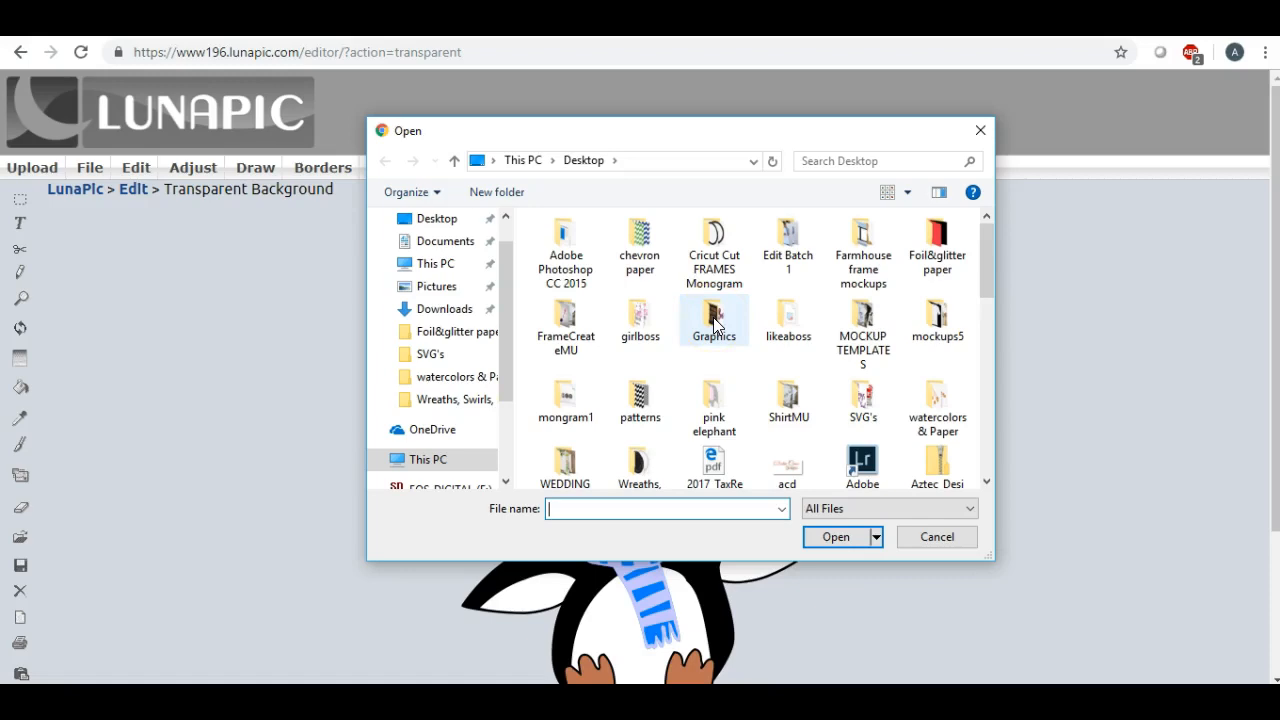
pyautogui.scroll(-3, 714, 322)
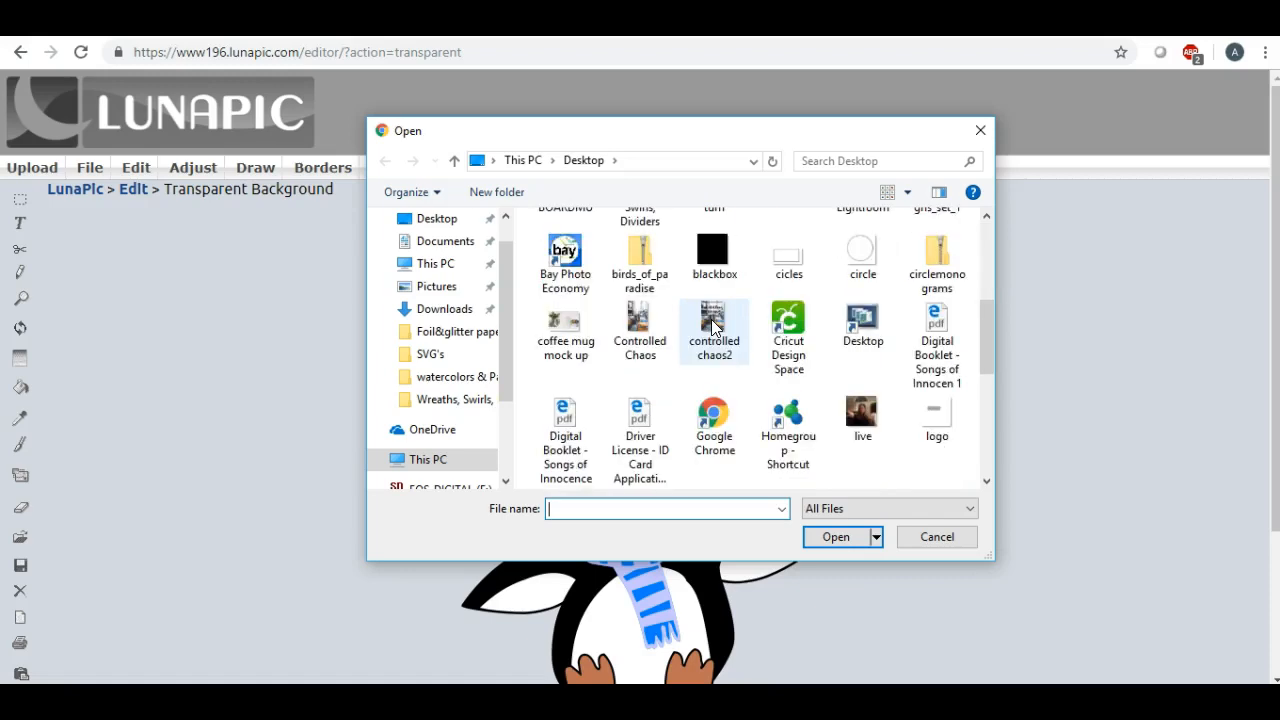
pyautogui.click(728, 325)
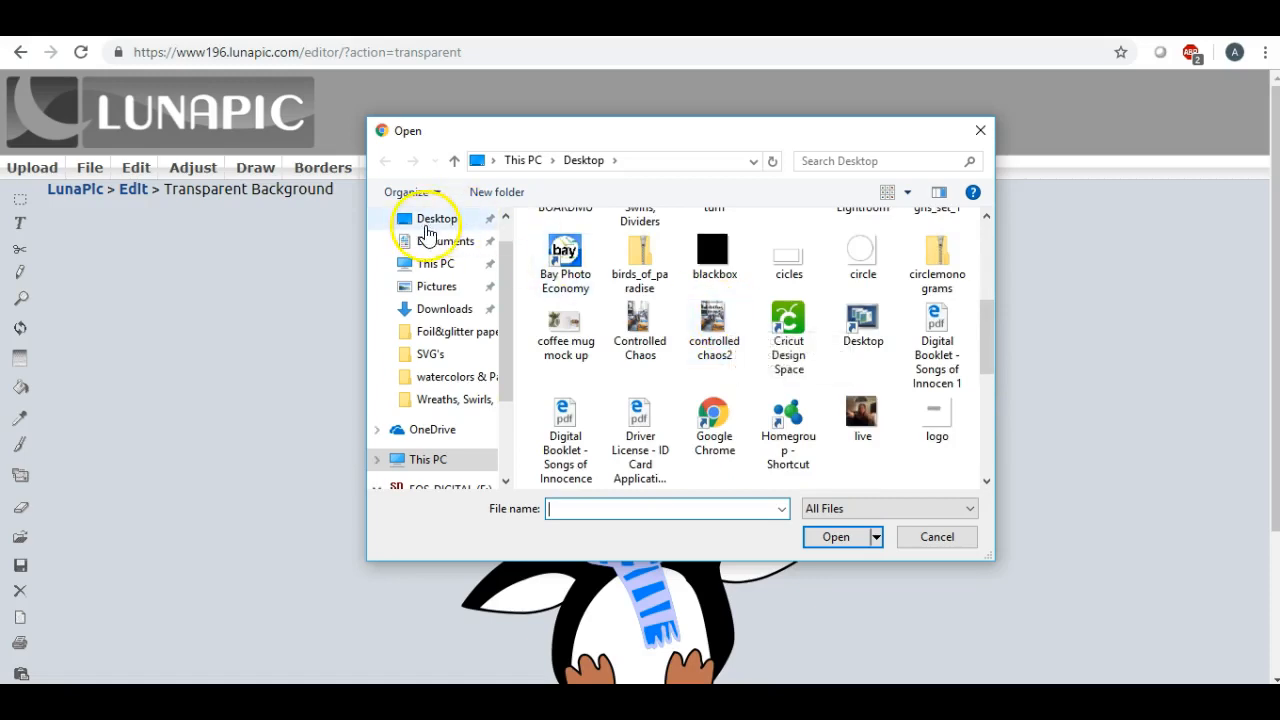
pyautogui.click(423, 220)
pyautogui.moveTo(506, 272); pyautogui.dragTo(506, 228)
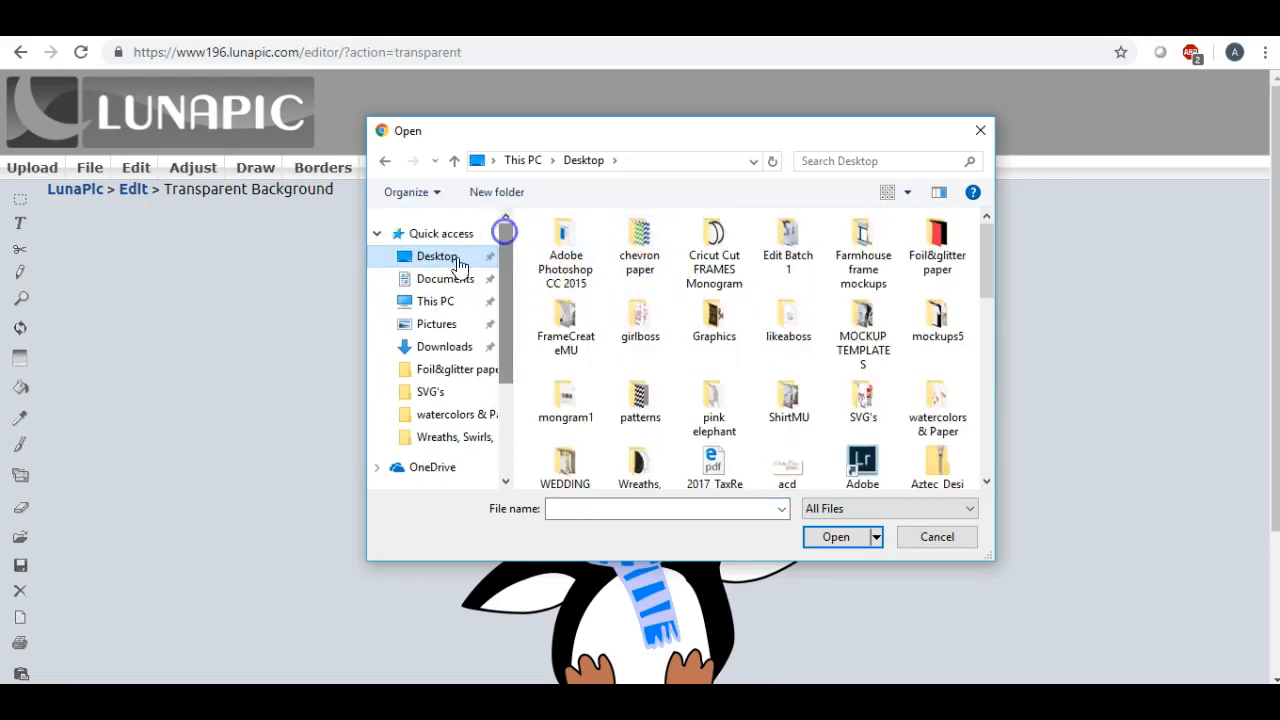
pyautogui.click(447, 278)
pyautogui.click(437, 256)
pyautogui.click(664, 256)
pyautogui.scroll(-5, 668, 260)
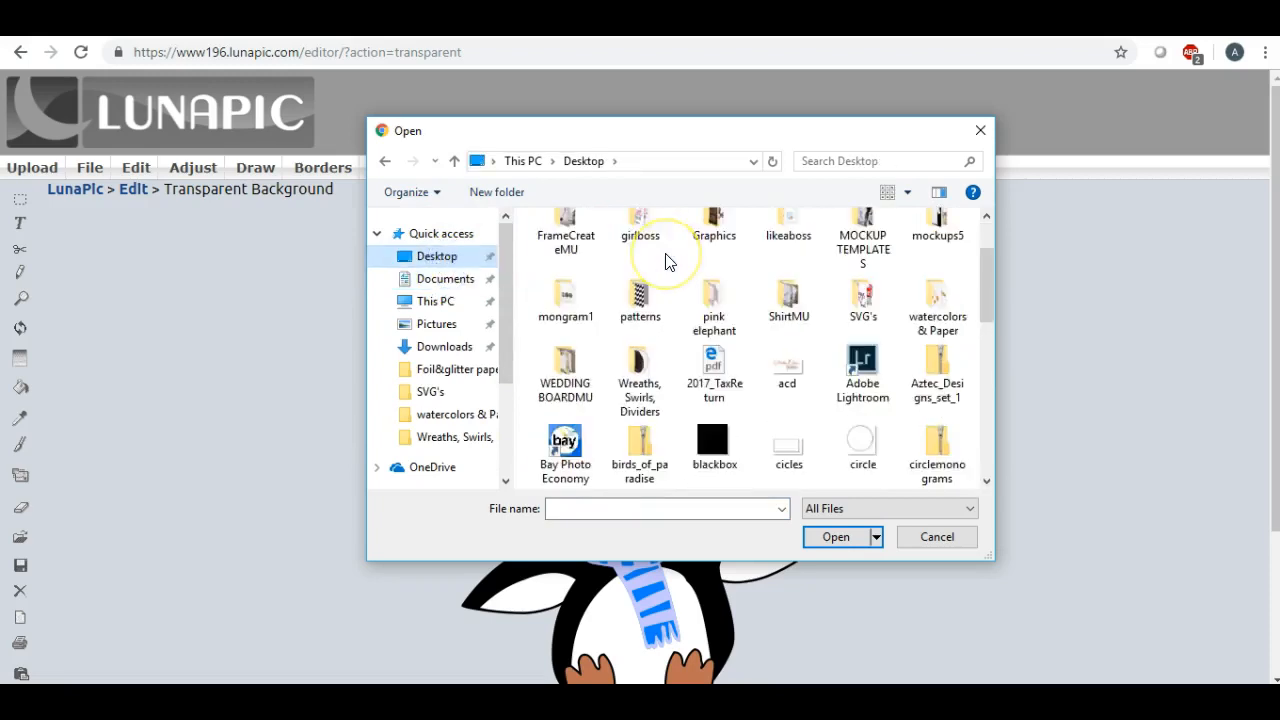
pyautogui.scroll(-3, 668, 262)
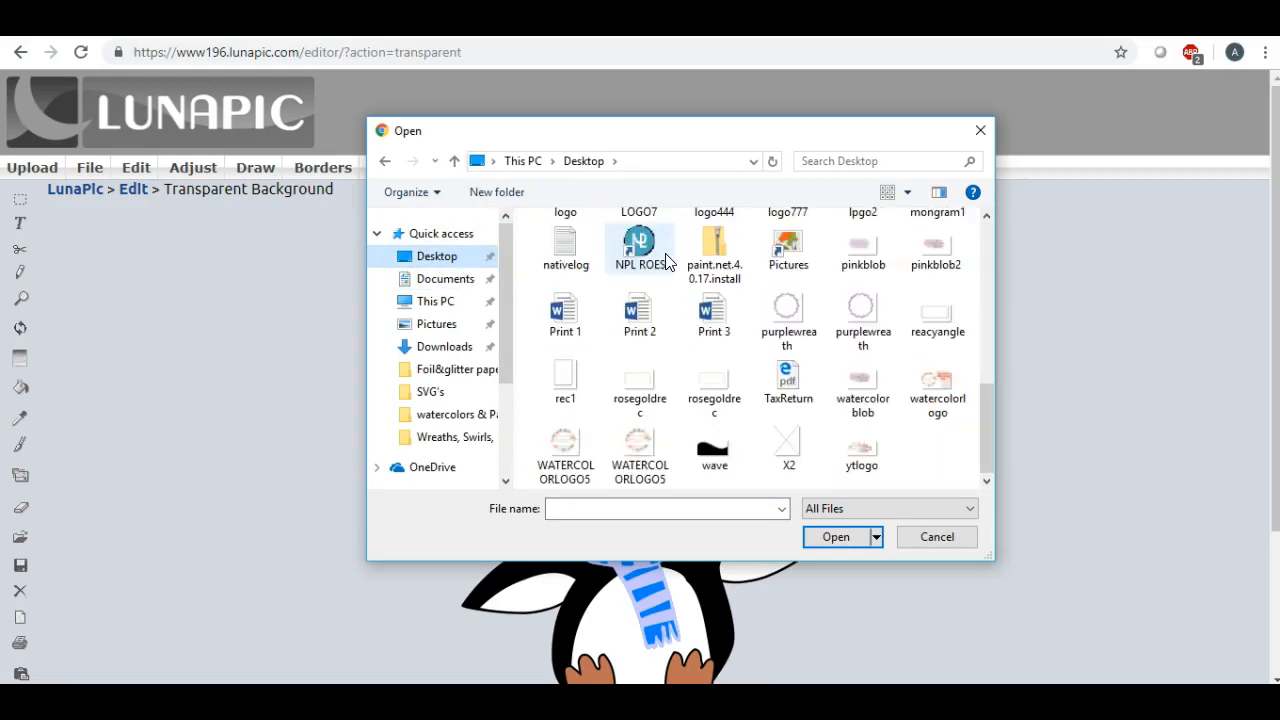
pyautogui.doubleClick(566, 372)
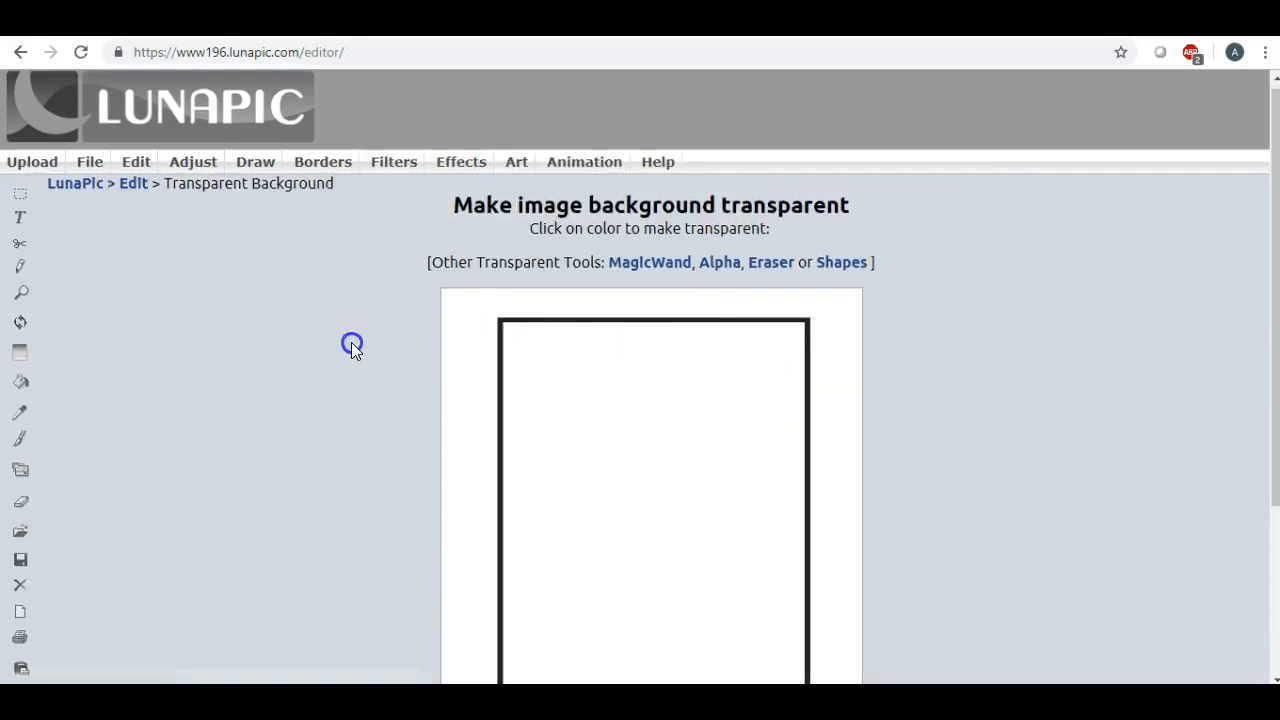
# Step: Make the white color inside and around the black frame transparent and apply the result
pyautogui.scroll(-2, 351, 344)
pyautogui.click(573, 240)
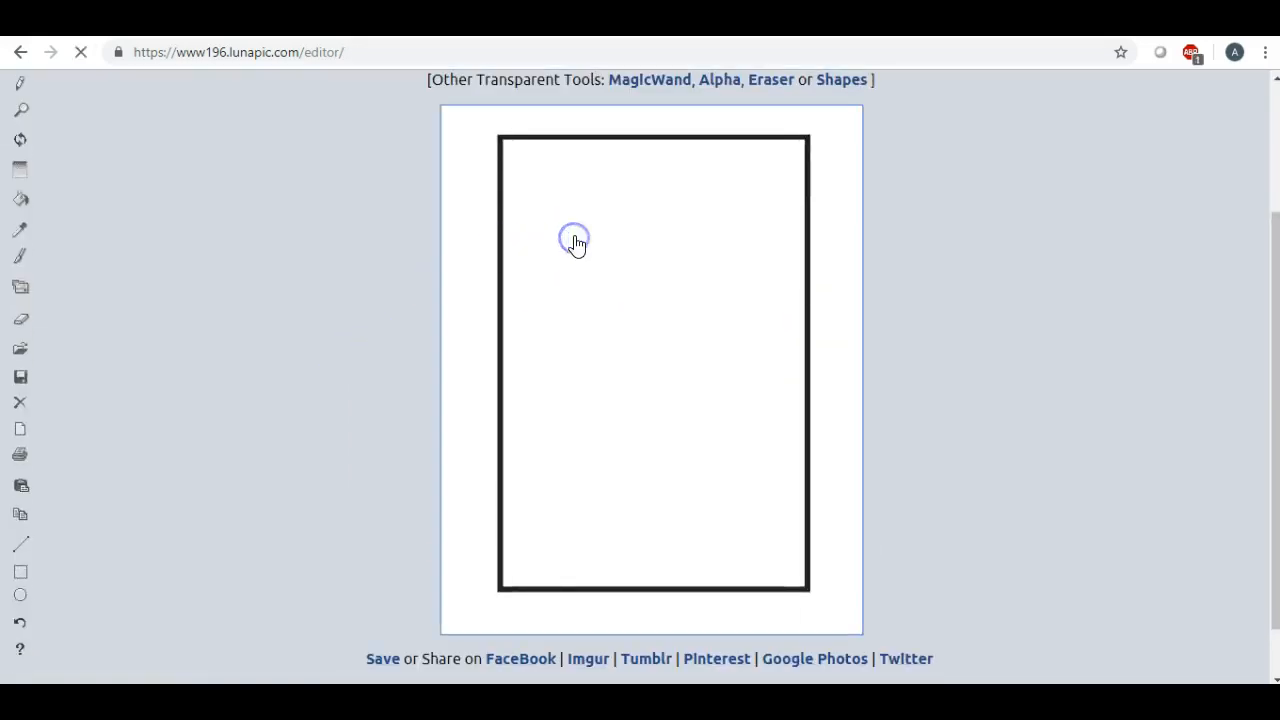
pyautogui.scroll(-5, 566, 337)
pyautogui.scroll(2, 586, 343)
pyautogui.scroll(1, 586, 336)
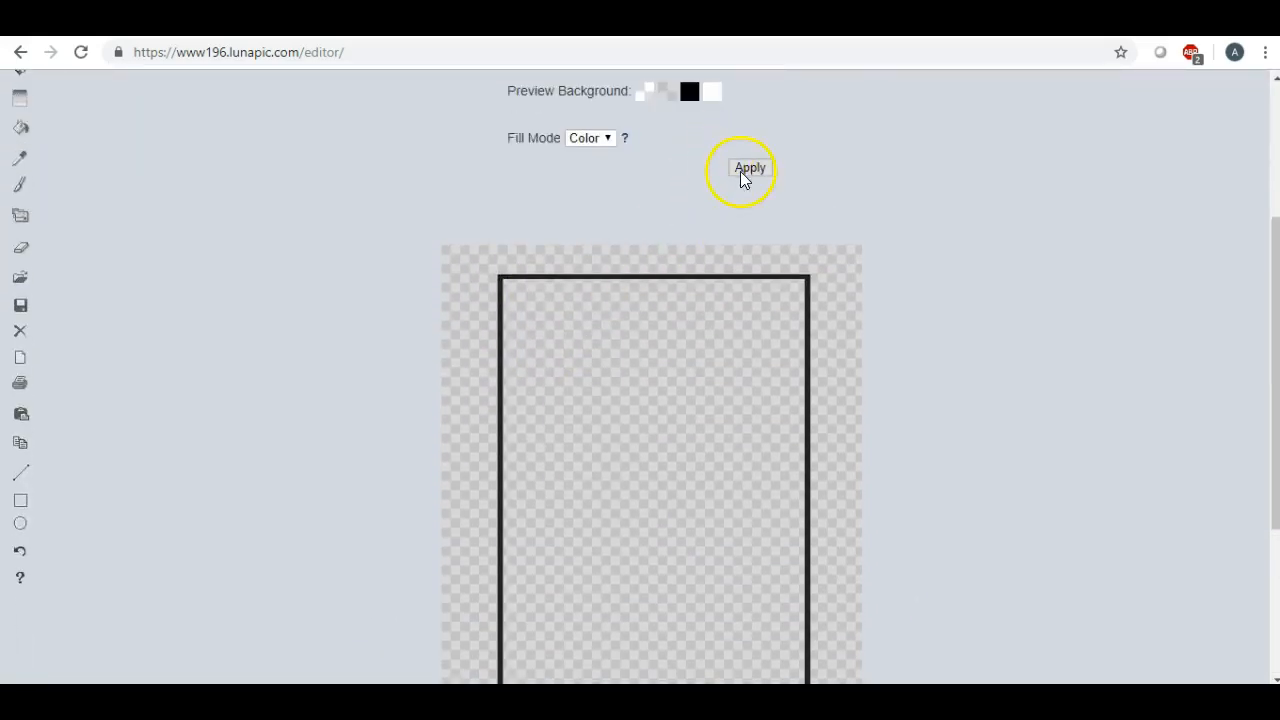
pyautogui.scroll(-3, 500, 300)
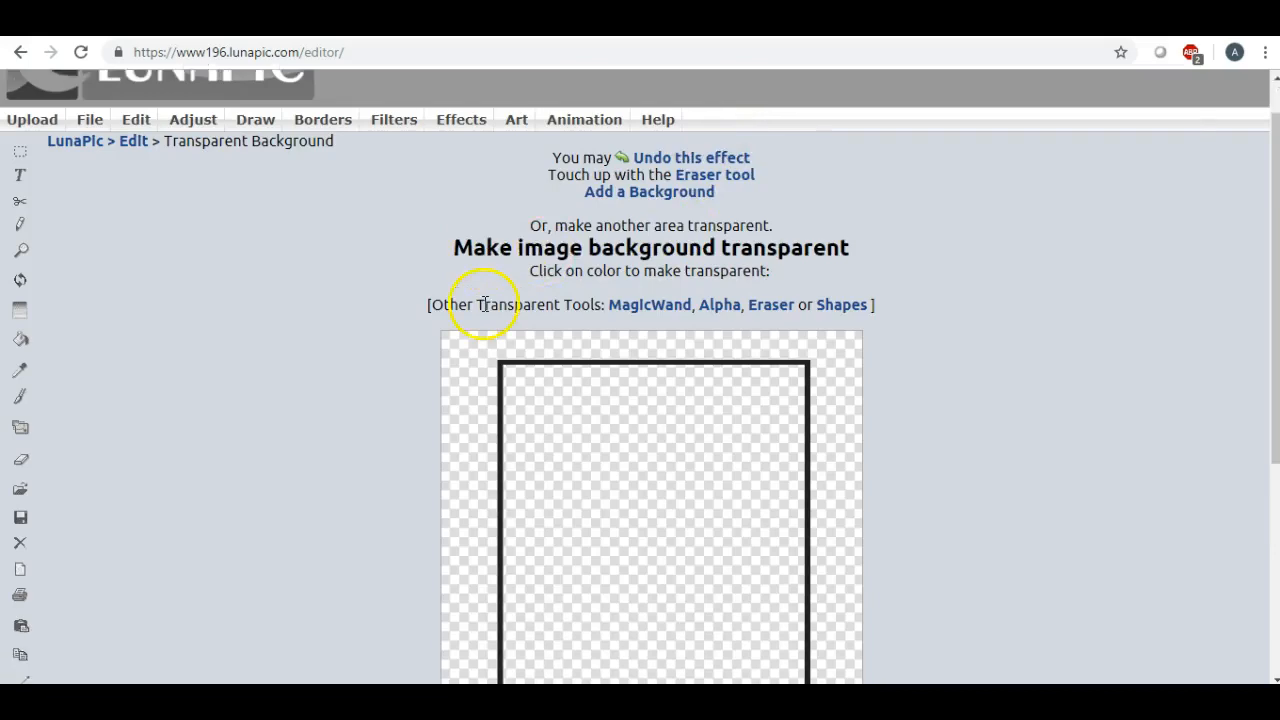
# Step: Save the transparent frame image in PNG format
pyautogui.scroll(3, 480, 310)
pyautogui.click(90, 172)
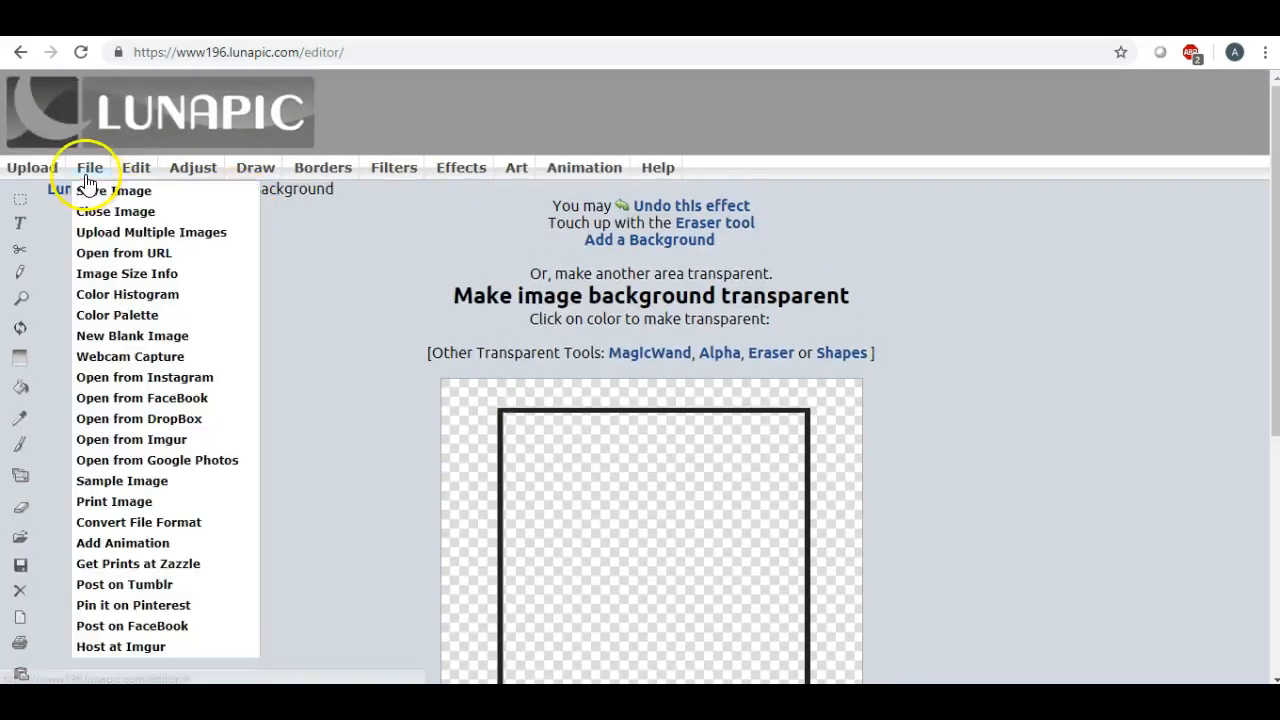
pyautogui.click(100, 190)
pyautogui.click(630, 274)
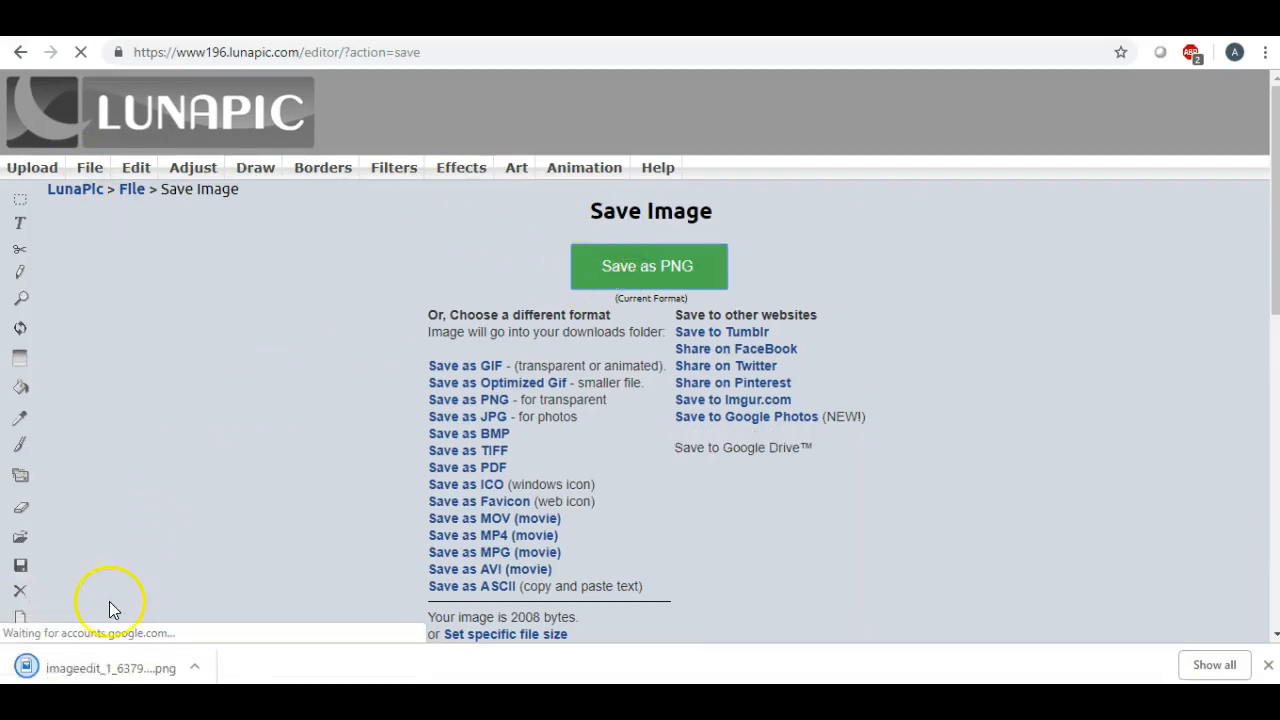
# Step: Open the downloaded PNG in the photo viewer and save a copy to the Desktop as rec2
pyautogui.click(100, 668)
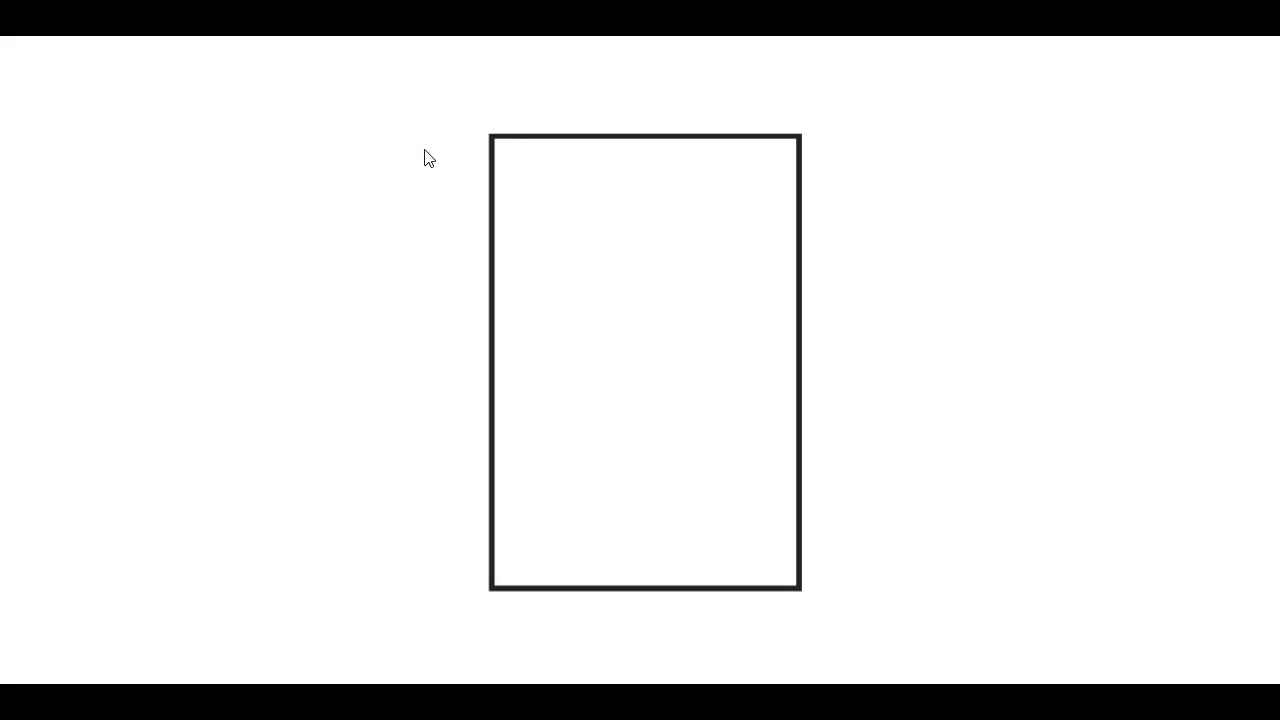
pyautogui.click(479, 114)
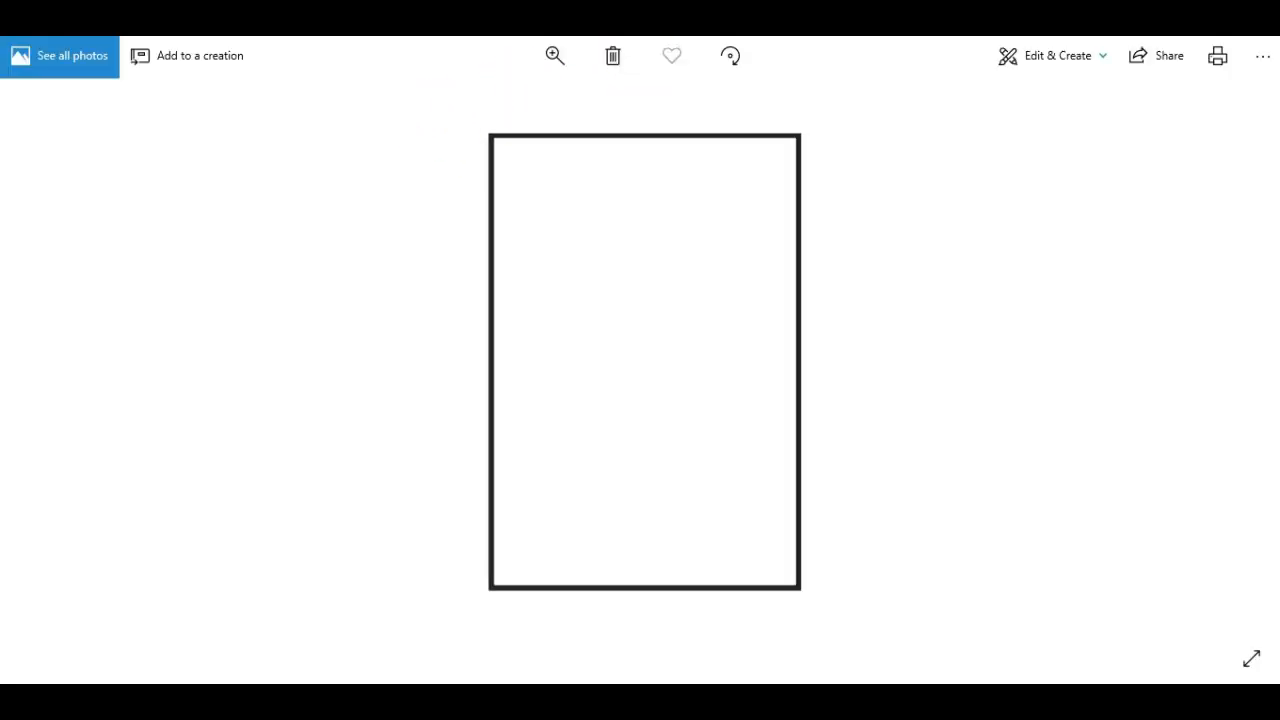
pyautogui.click(1262, 56)
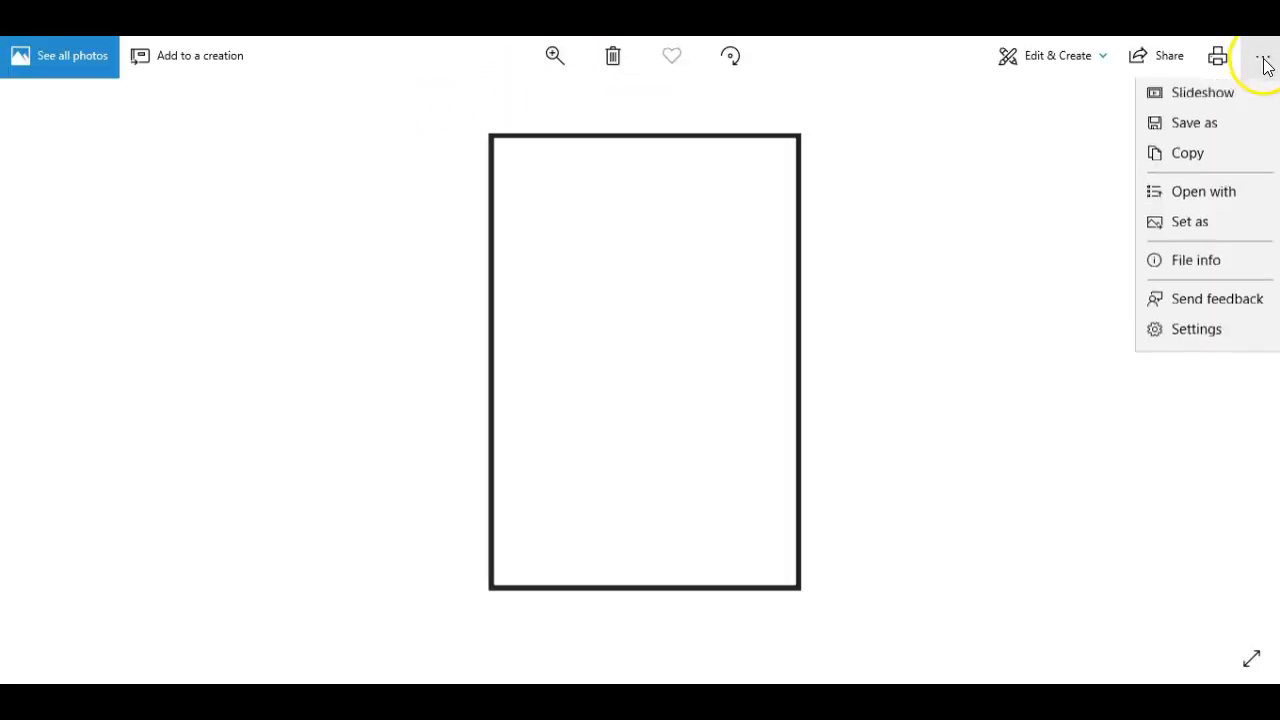
pyautogui.click(1210, 133)
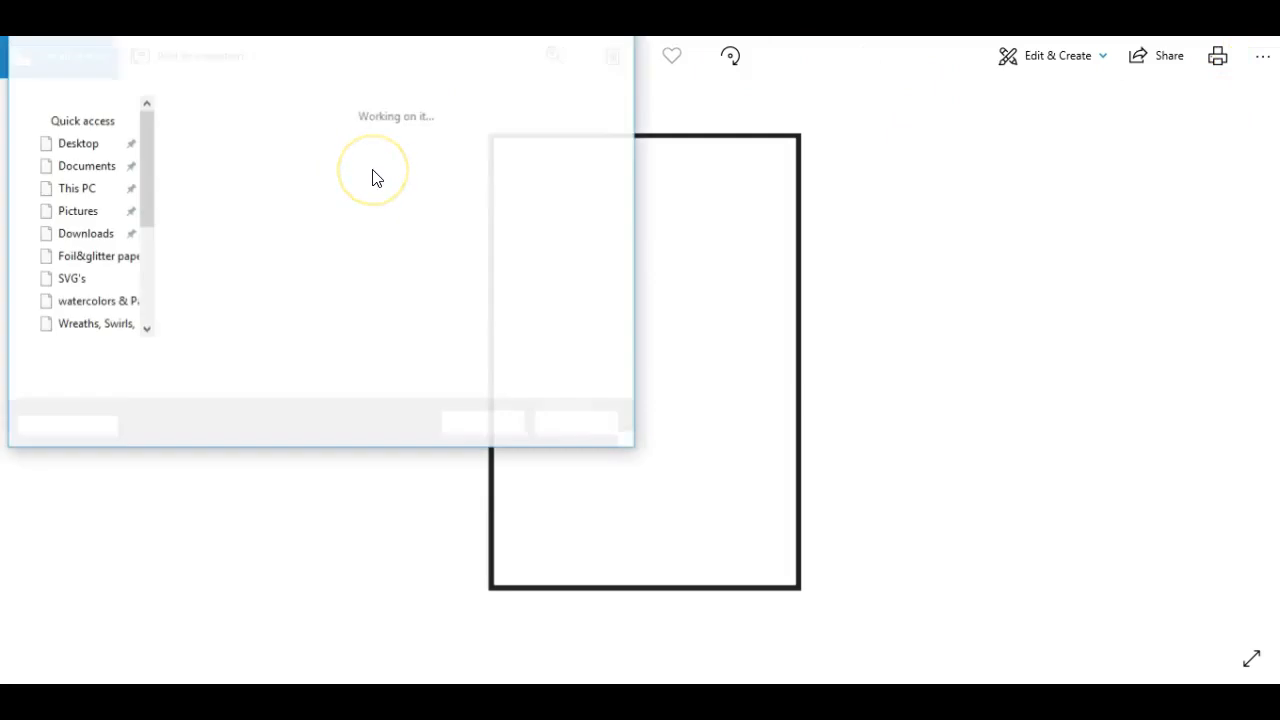
pyautogui.press('BackSpace')
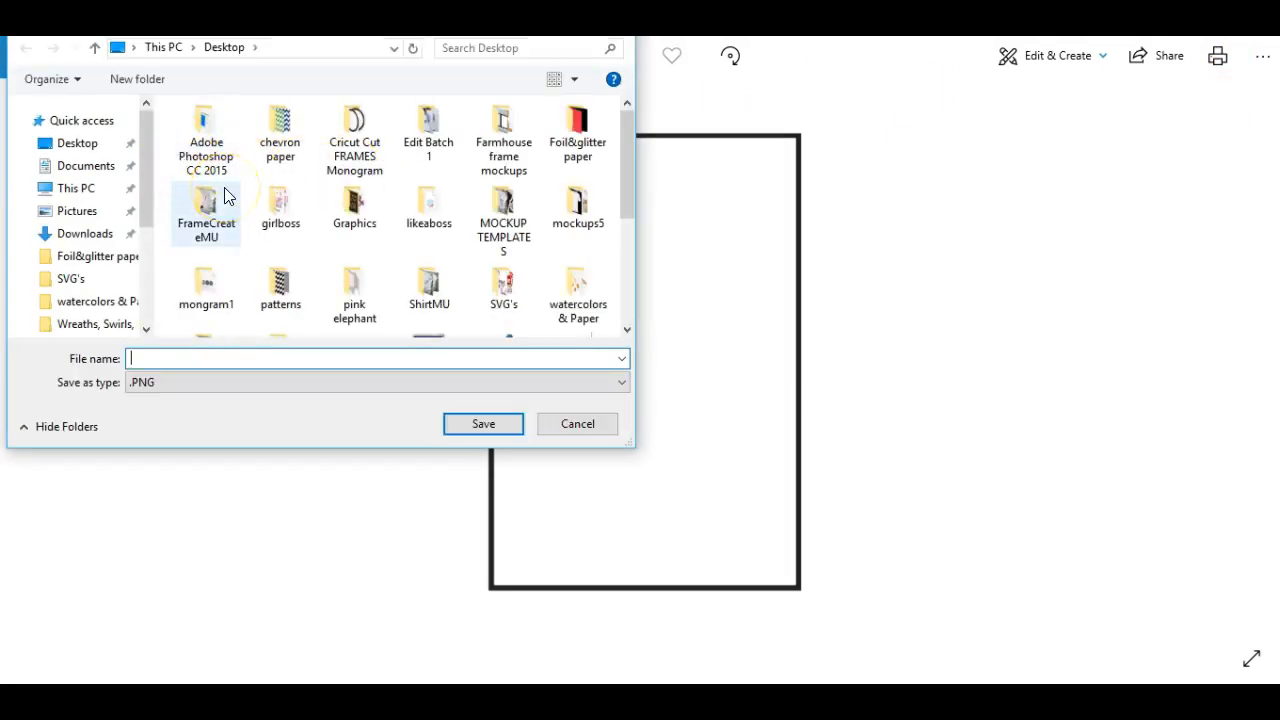
pyautogui.write('rec2')
pyautogui.click(480, 423)
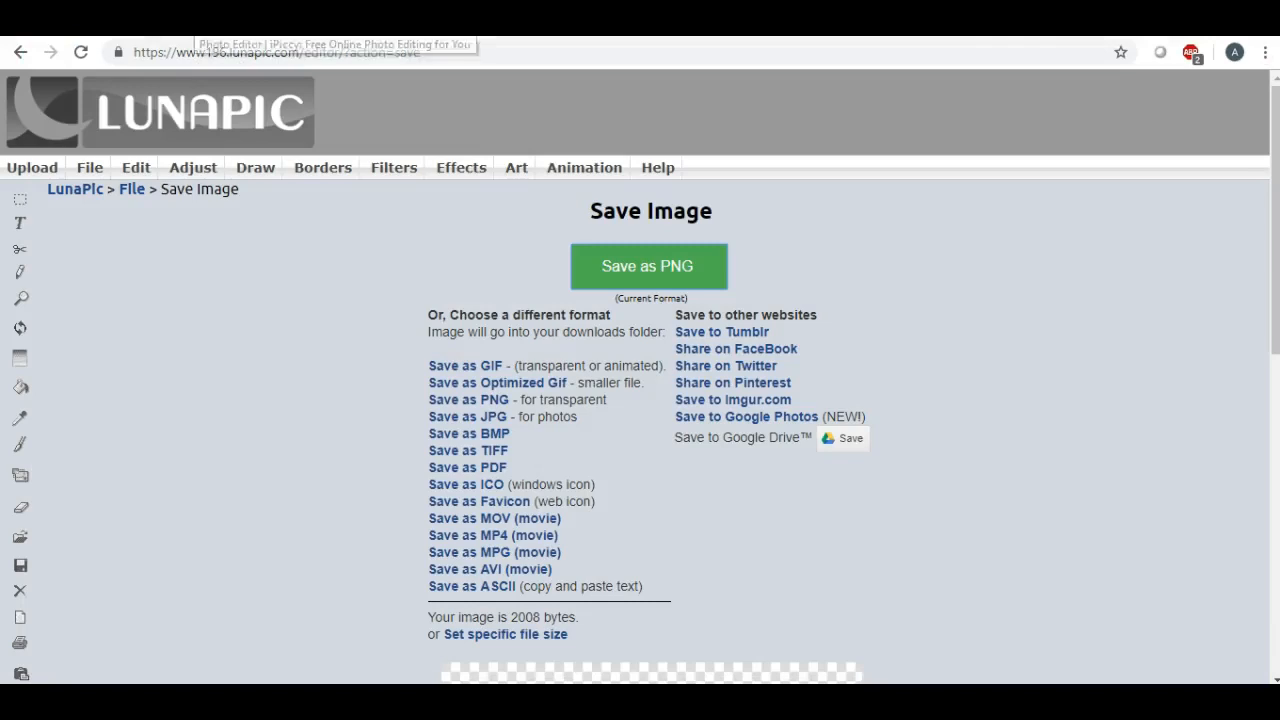
# Step: Close the image in LunaPic and confirm its deletion
pyautogui.moveTo(88, 170)
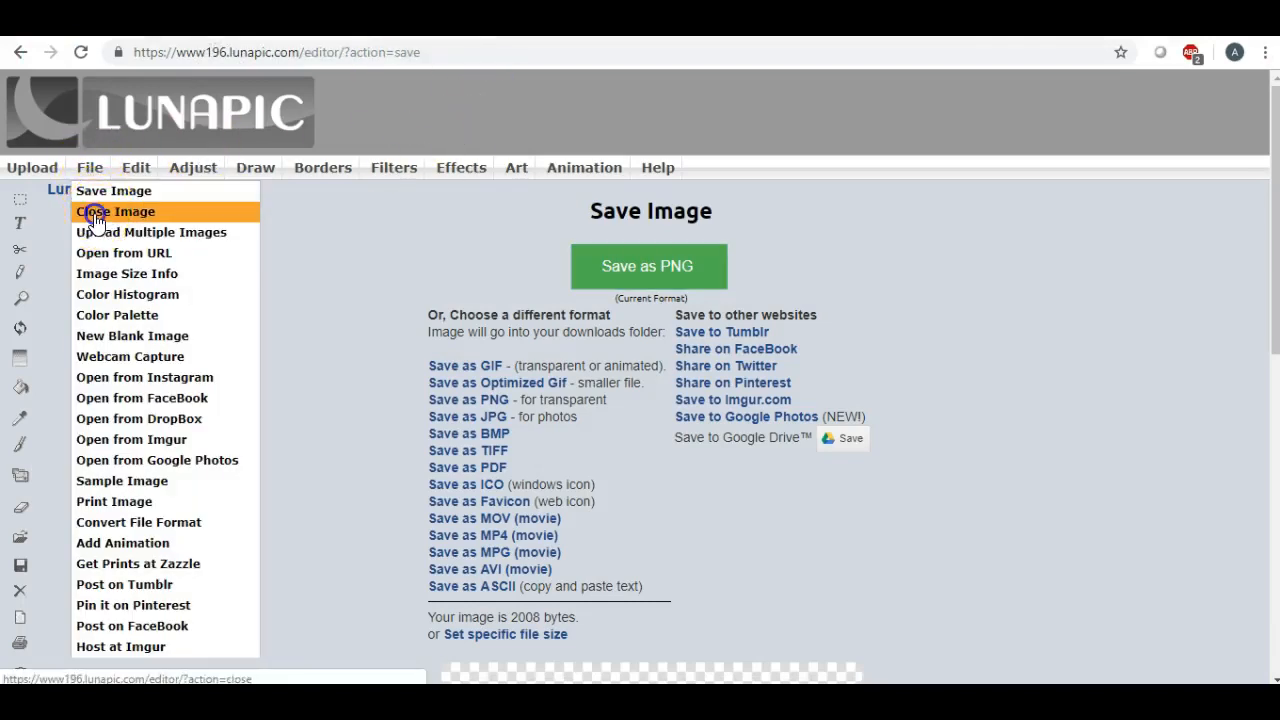
pyautogui.click(94, 214)
pyautogui.click(478, 400)
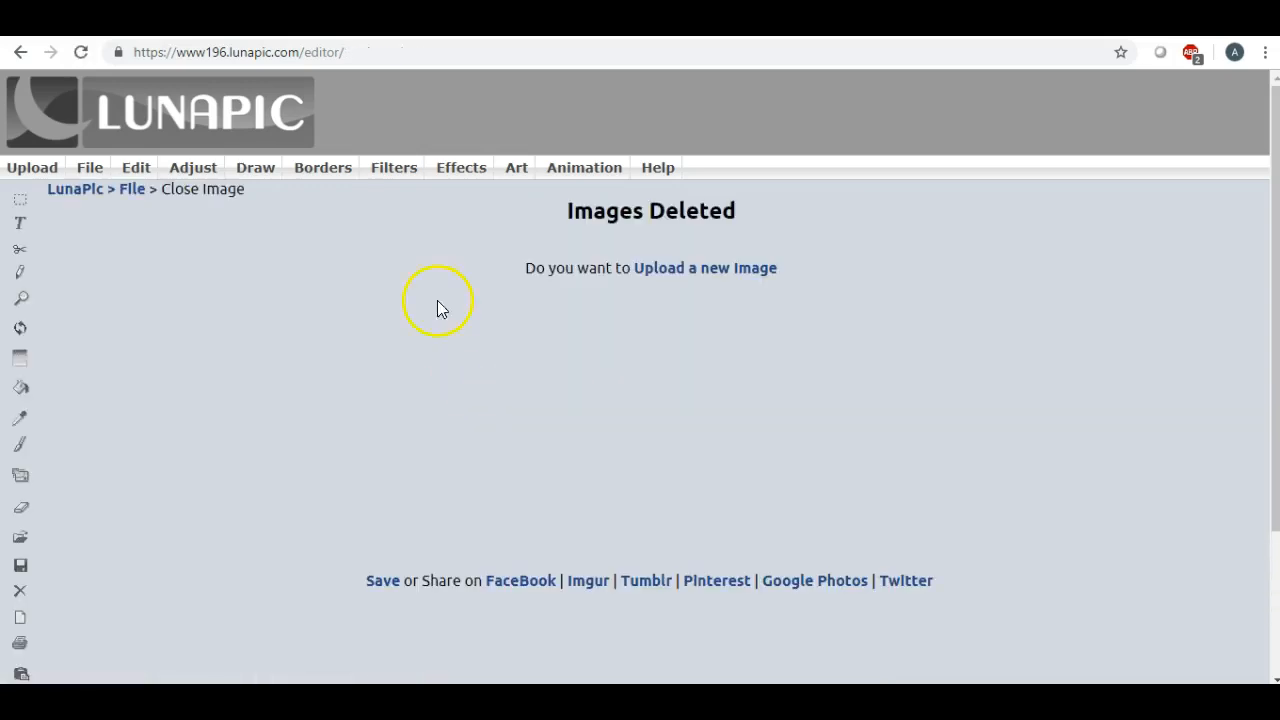
# Step: Switch to iPiccy and change from the Editor to the Designer
pyautogui.moveTo(394, 167)
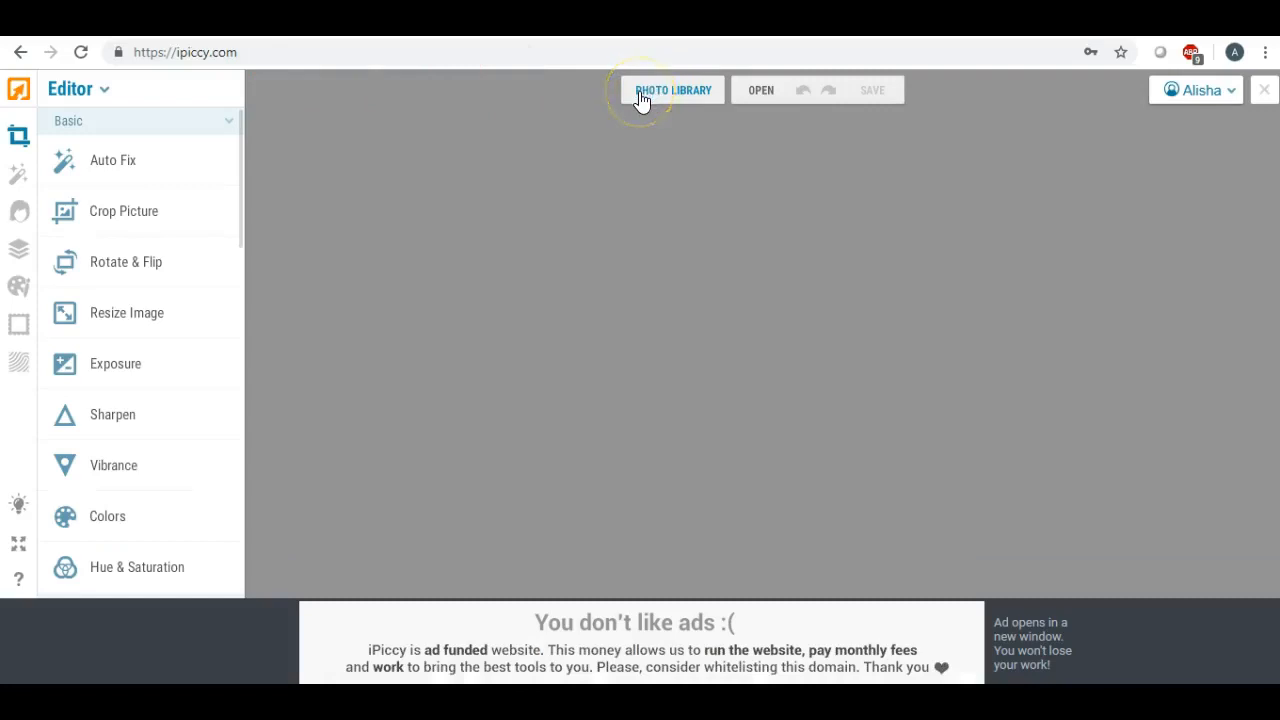
pyautogui.click(86, 92)
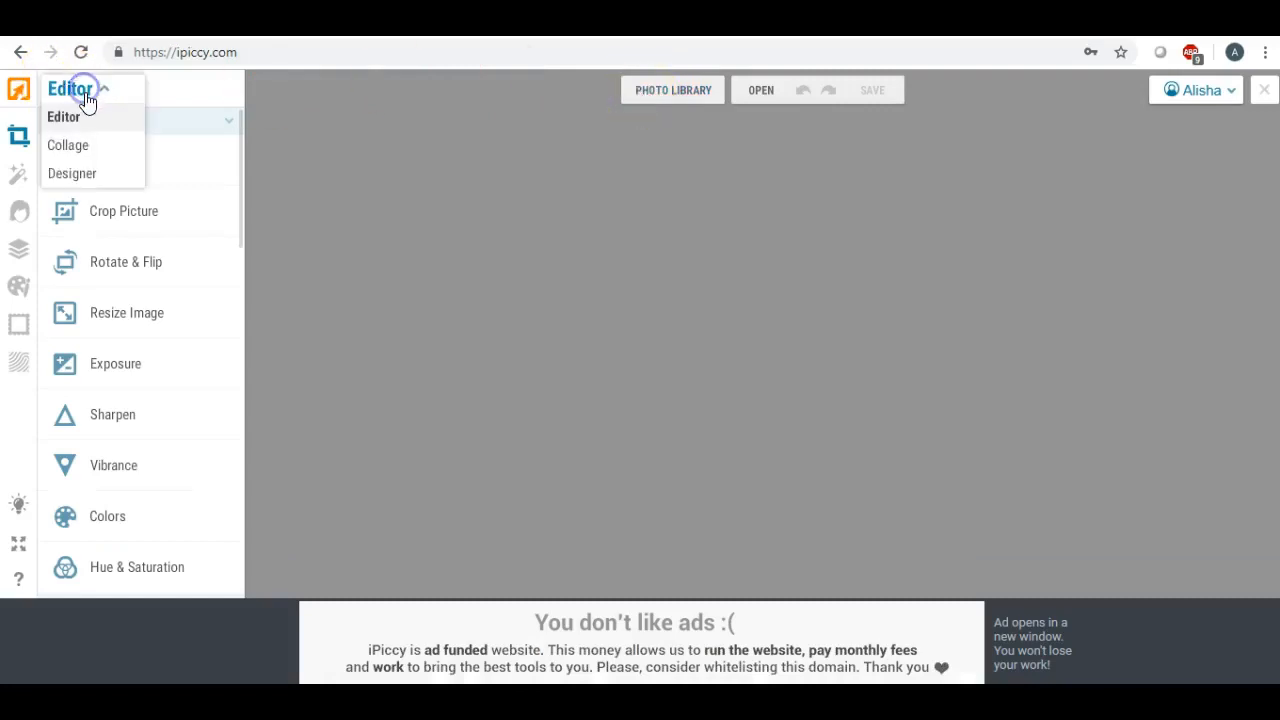
pyautogui.click(80, 180)
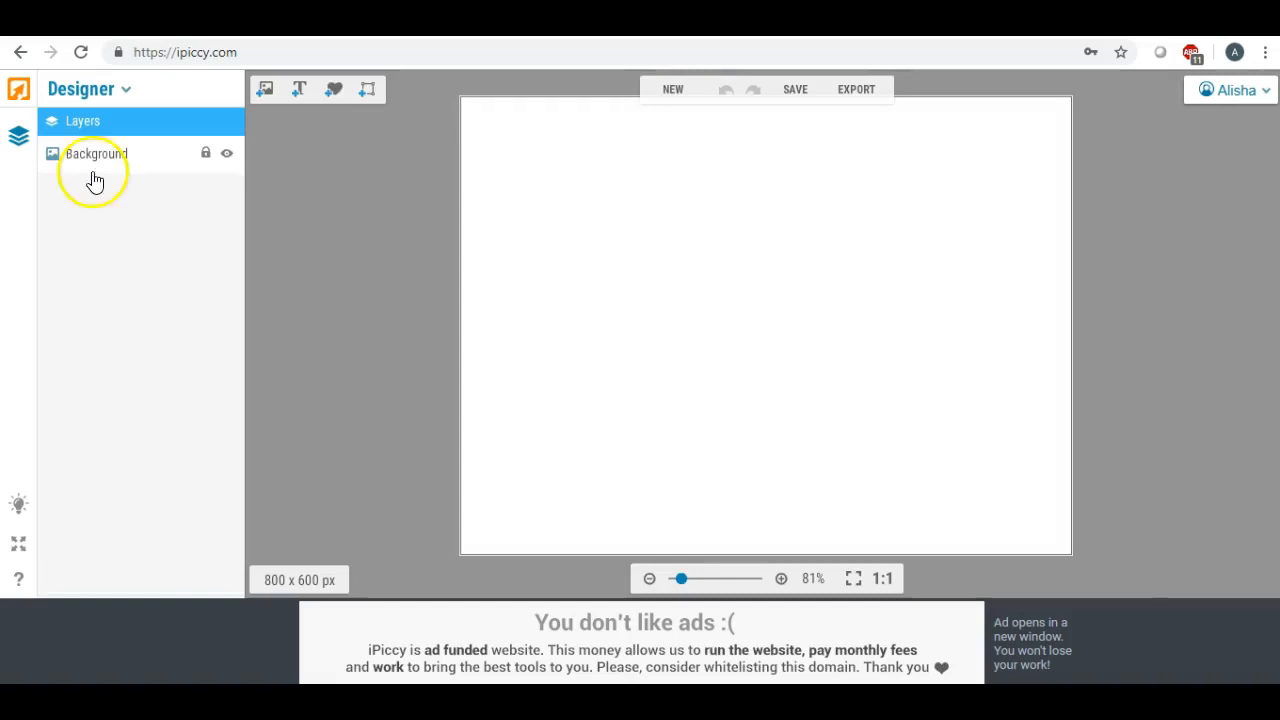
# Step: Upload rec2 from the Desktop to the Designer's images
pyautogui.click(264, 90)
pyautogui.click(100, 158)
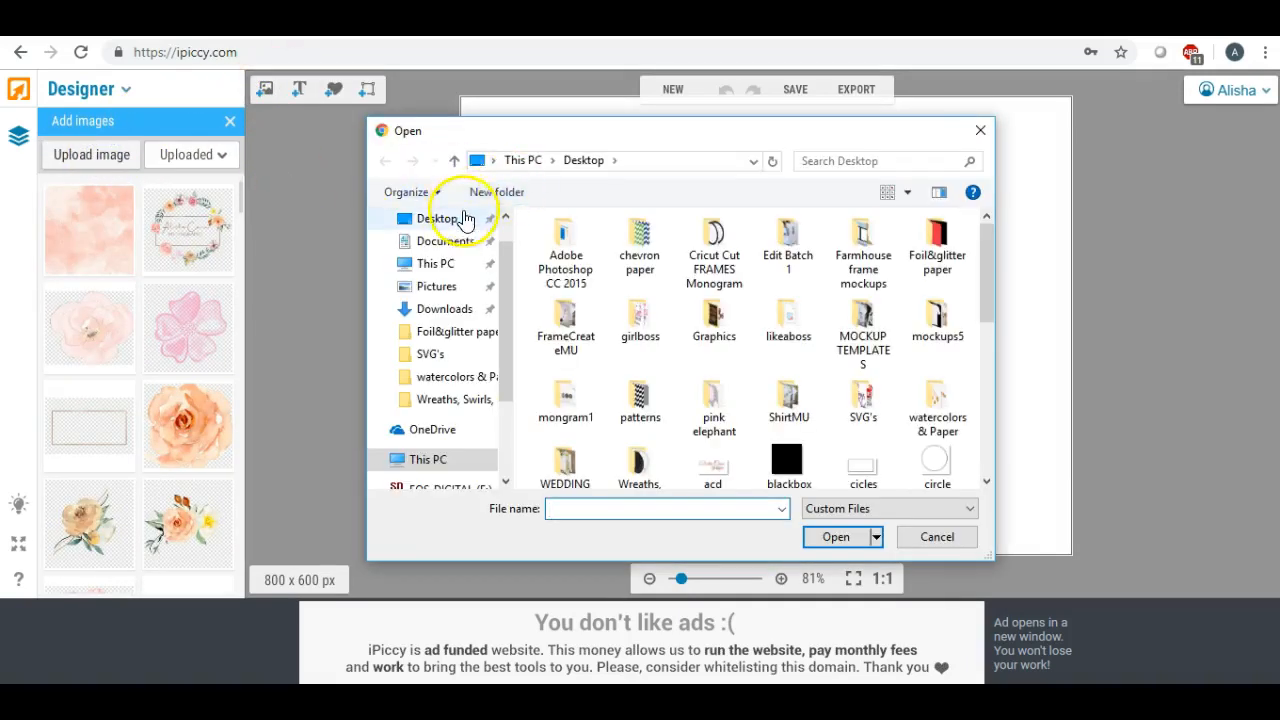
pyautogui.click(437, 218)
pyautogui.scroll(-5, 750, 252)
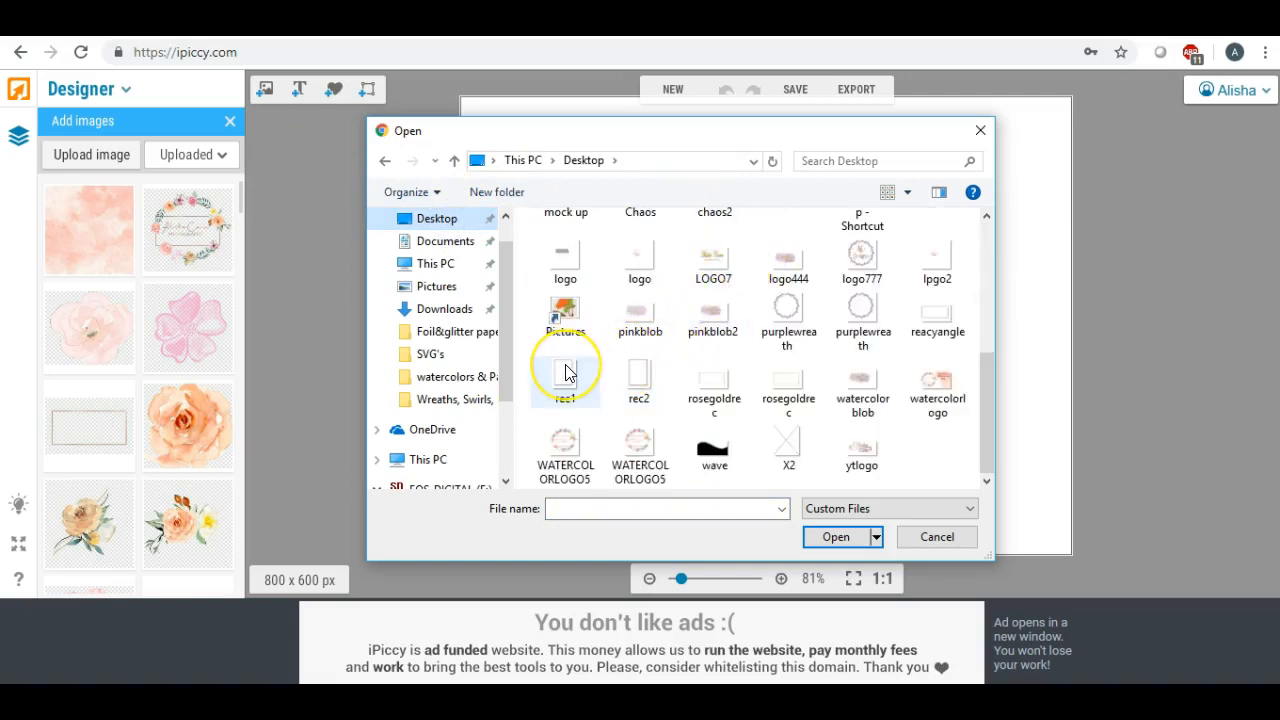
pyautogui.doubleClick(640, 376)
# Step: Place the rec2 frame on the canvas and enlarge it to nearly the full canvas height
pyautogui.moveTo(99, 222); pyautogui.dragTo(682, 227)
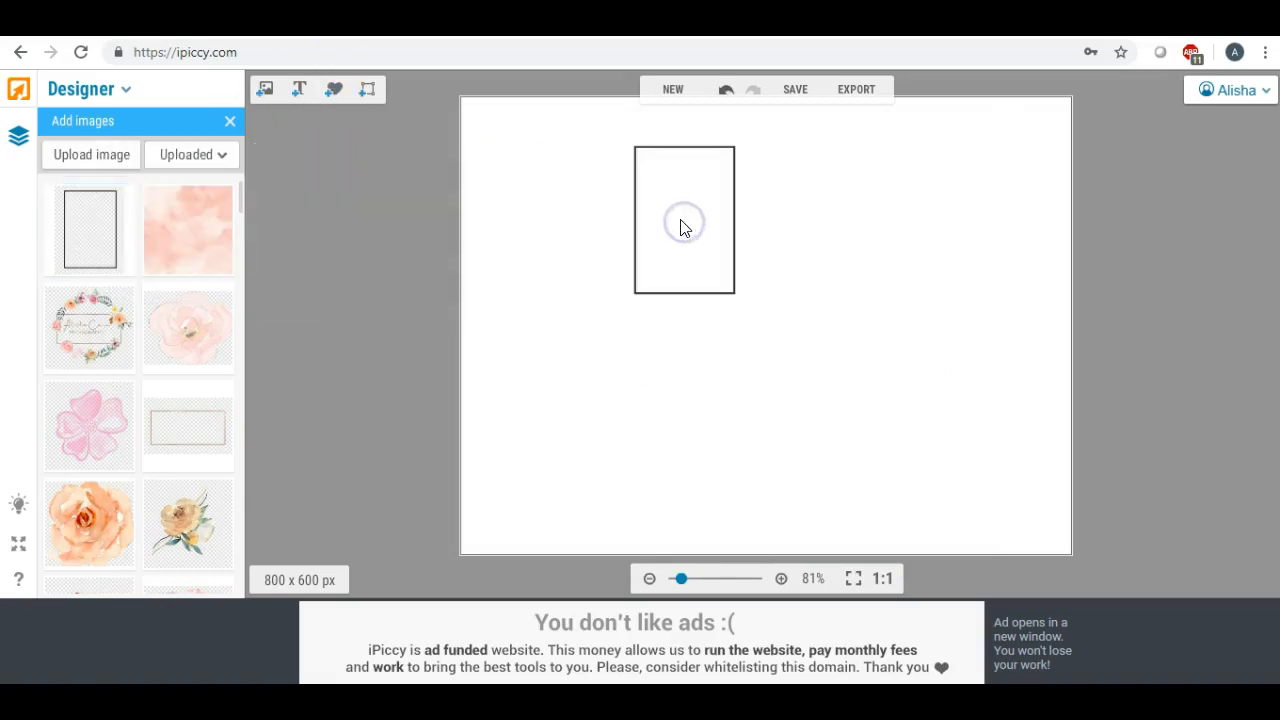
pyautogui.moveTo(755, 308); pyautogui.dragTo(1037, 526)
pyautogui.moveTo(871, 400); pyautogui.dragTo(757, 314)
pyautogui.moveTo(880, 496); pyautogui.dragTo(1081, 555)
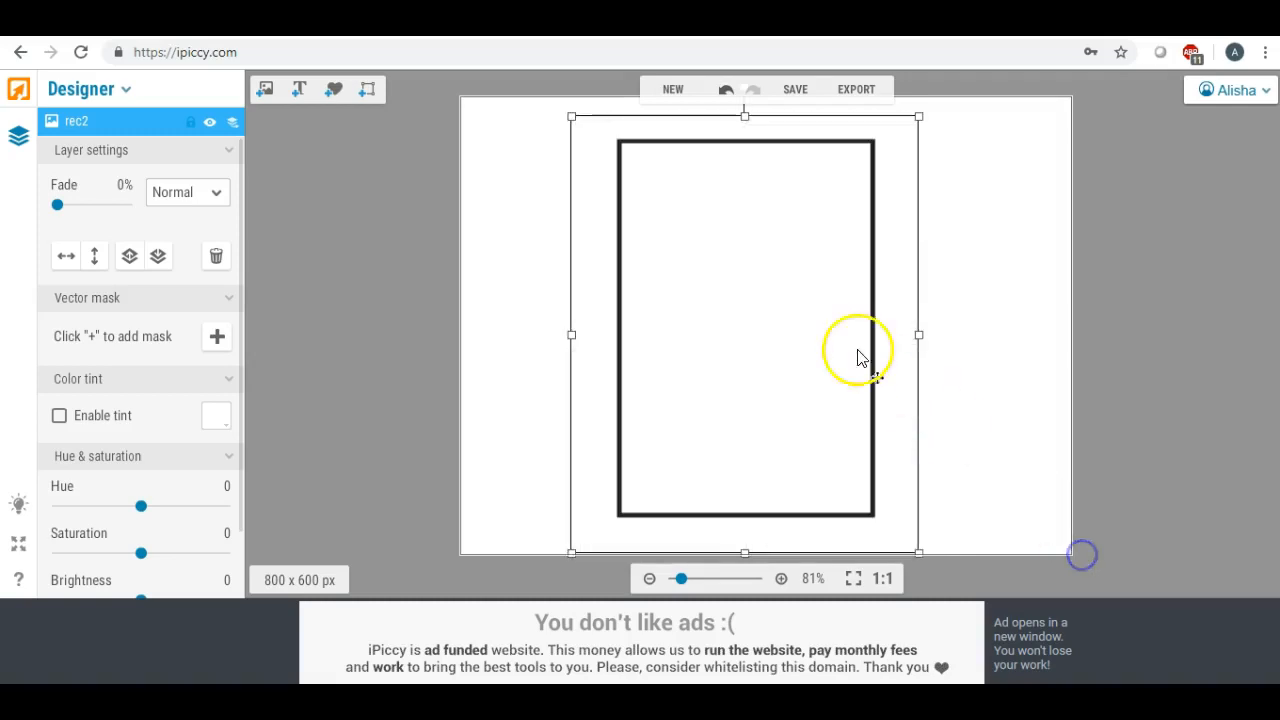
# Step: Add the uploaded purple foil texture to the canvas and stretch it to cover the whole black frame
pyautogui.click(265, 90)
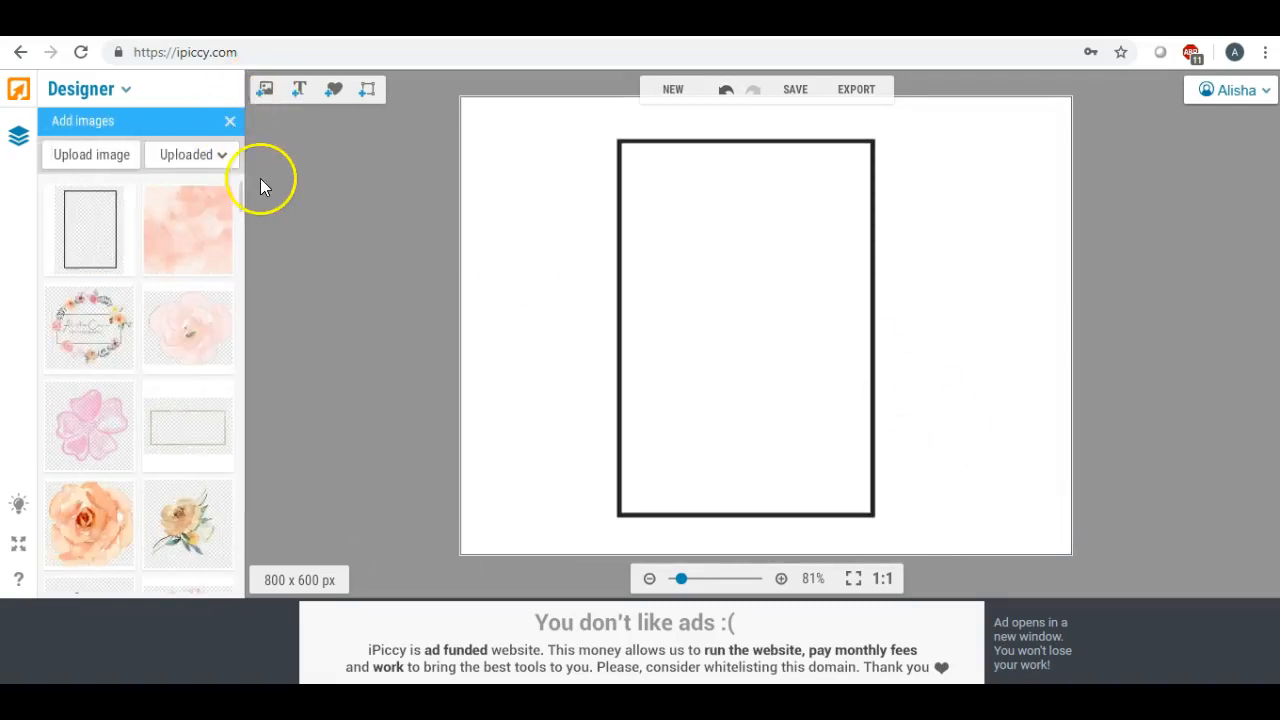
pyautogui.moveTo(242, 188); pyautogui.dragTo(242, 205)
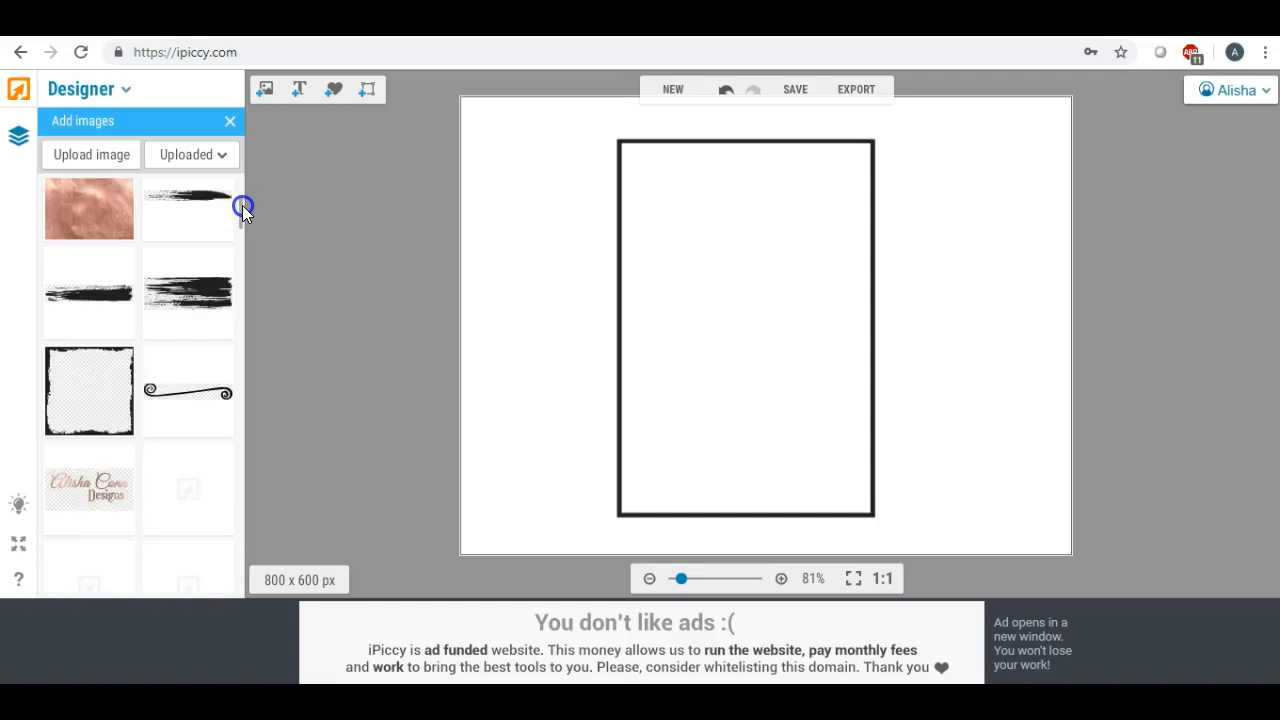
pyautogui.scroll(2, 242, 204)
pyautogui.scroll(-1, 243, 202)
pyautogui.moveTo(243, 203); pyautogui.dragTo(245, 212)
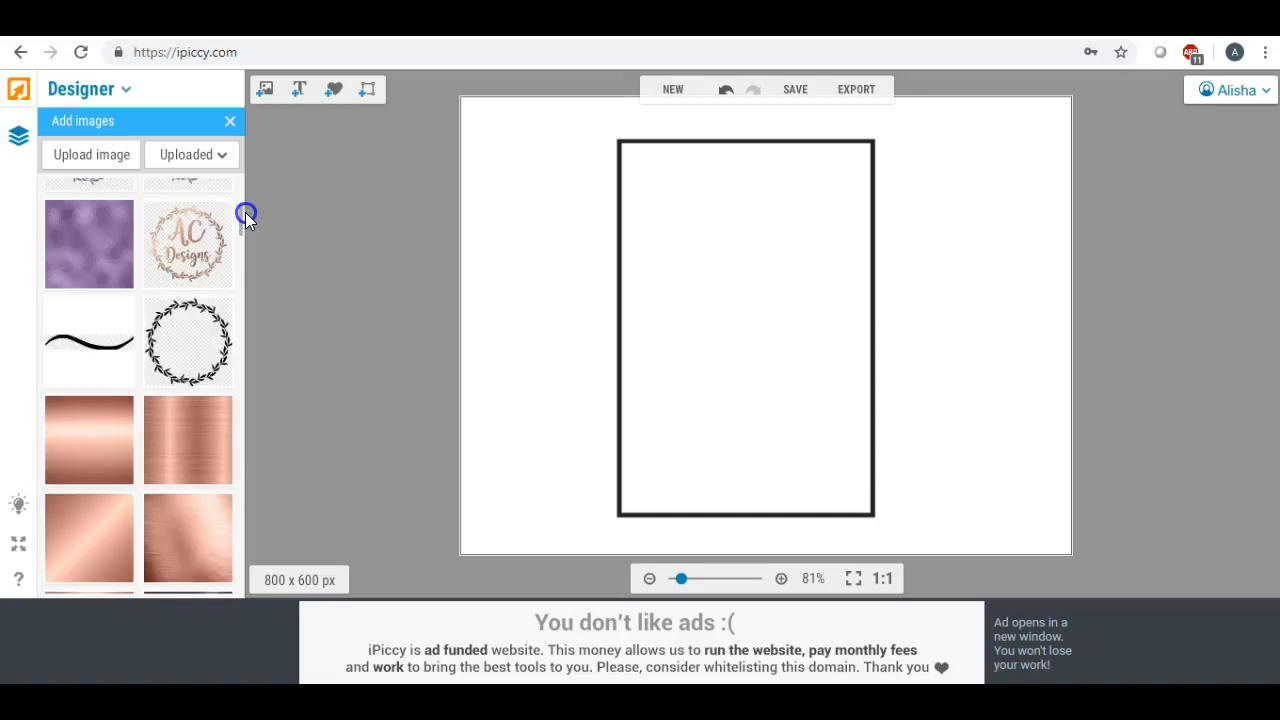
pyautogui.moveTo(92, 225); pyautogui.dragTo(663, 213)
pyautogui.click(676, 221)
pyautogui.moveTo(748, 212); pyautogui.dragTo(922, 213)
pyautogui.moveTo(750, 298); pyautogui.dragTo(776, 560)
# Step: Set the purple texture layer's blend mode to Lighten and deselect the layer
pyautogui.click(215, 192)
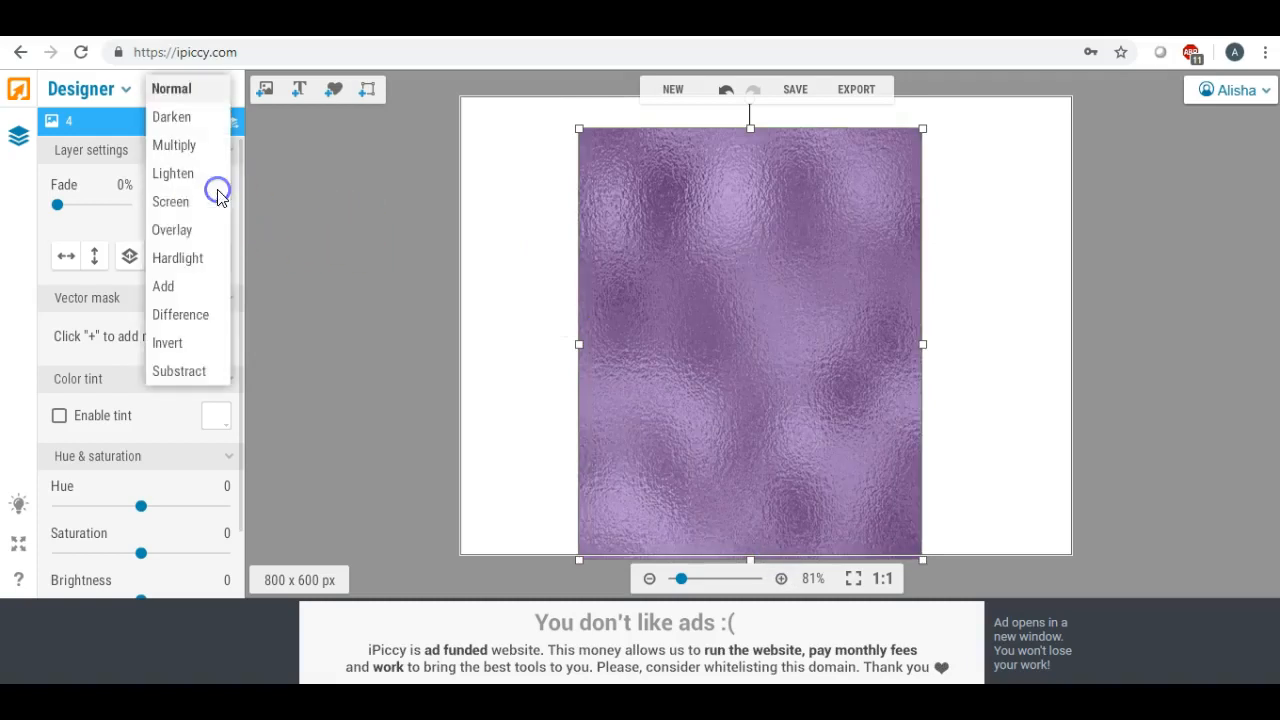
pyautogui.click(190, 176)
pyautogui.click(530, 198)
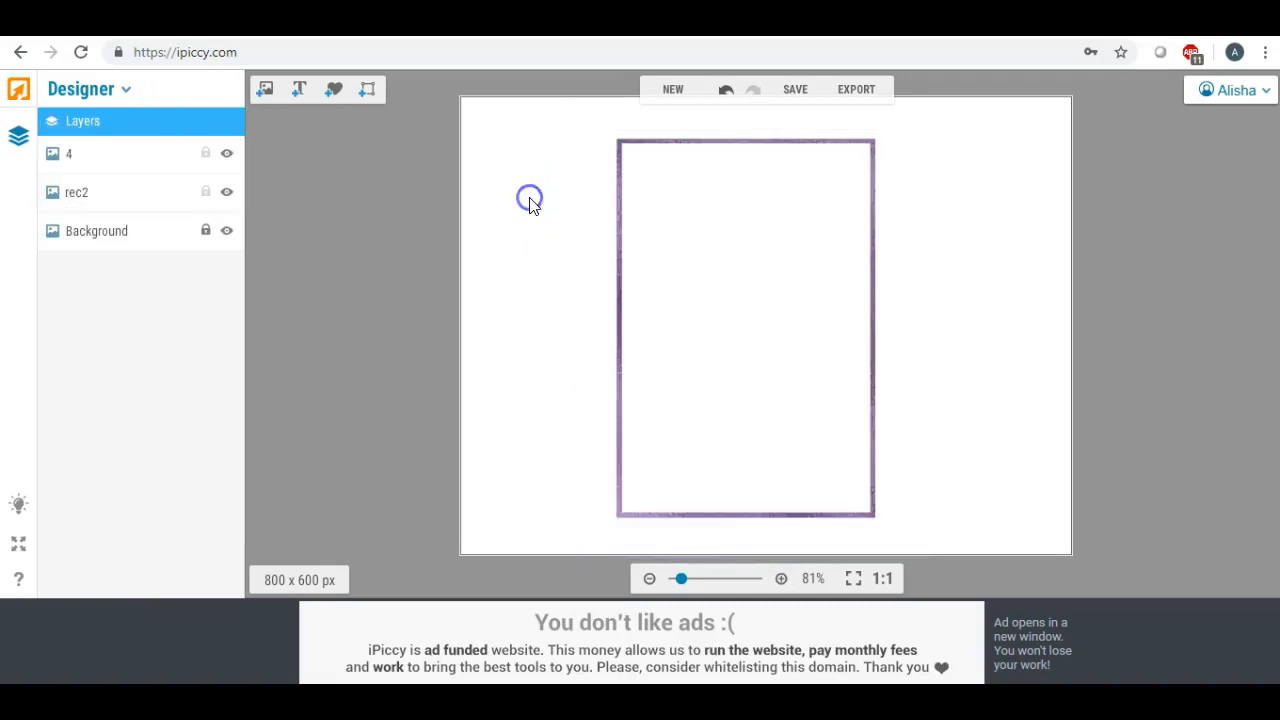
# Step: Export the design to the photo Editor and crop it around the purple frame to 434 x 560 px
pyautogui.click(860, 92)
pyautogui.click(743, 392)
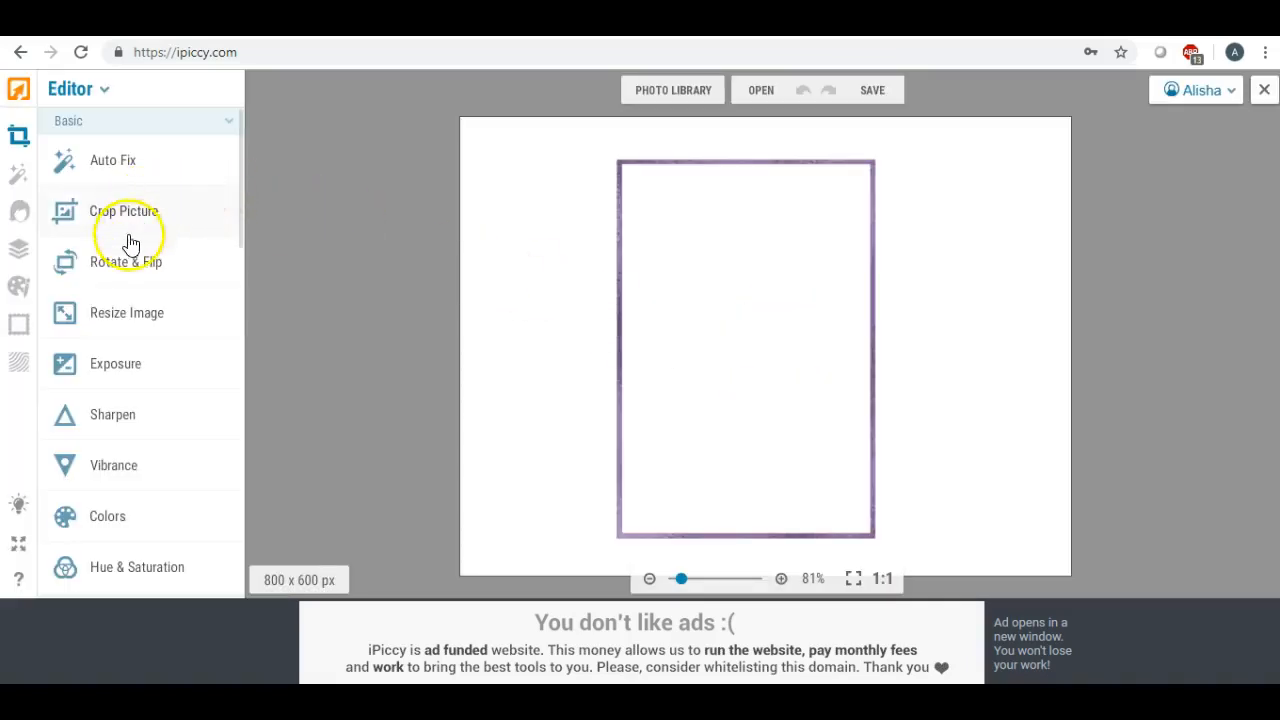
pyautogui.click(113, 211)
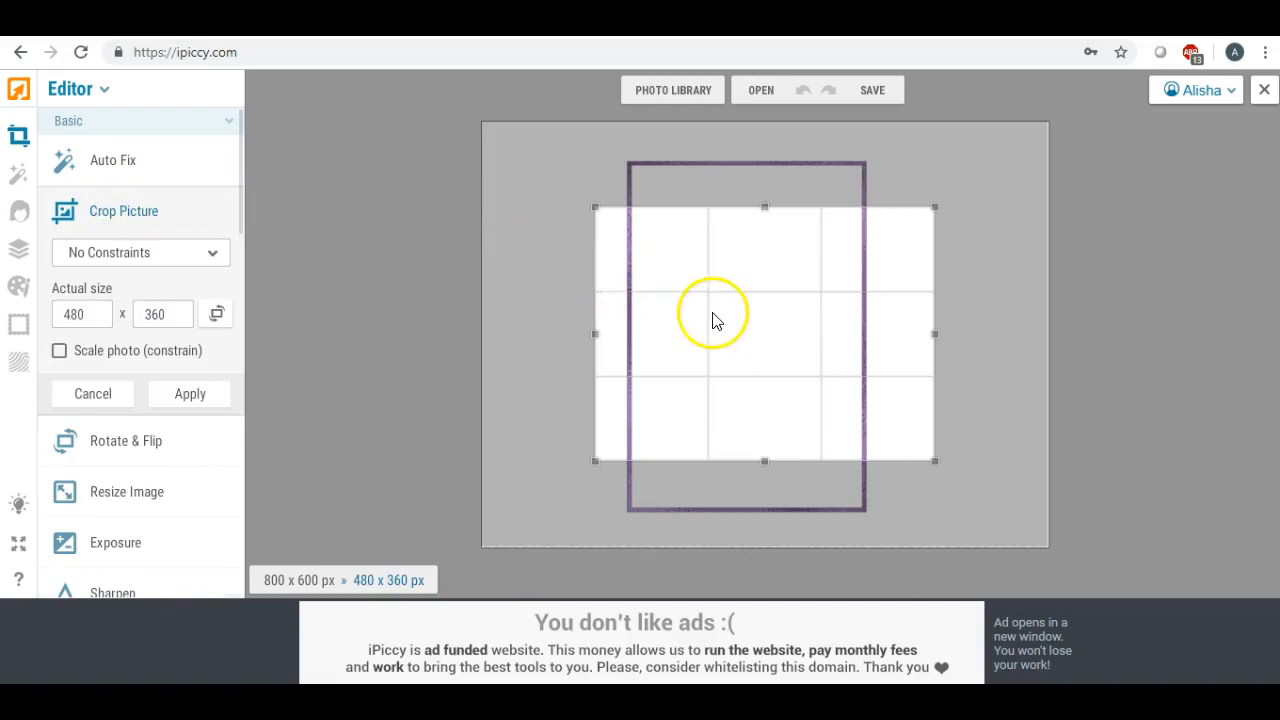
pyautogui.moveTo(714, 316); pyautogui.dragTo(703, 249)
pyautogui.moveTo(755, 400); pyautogui.dragTo(731, 540)
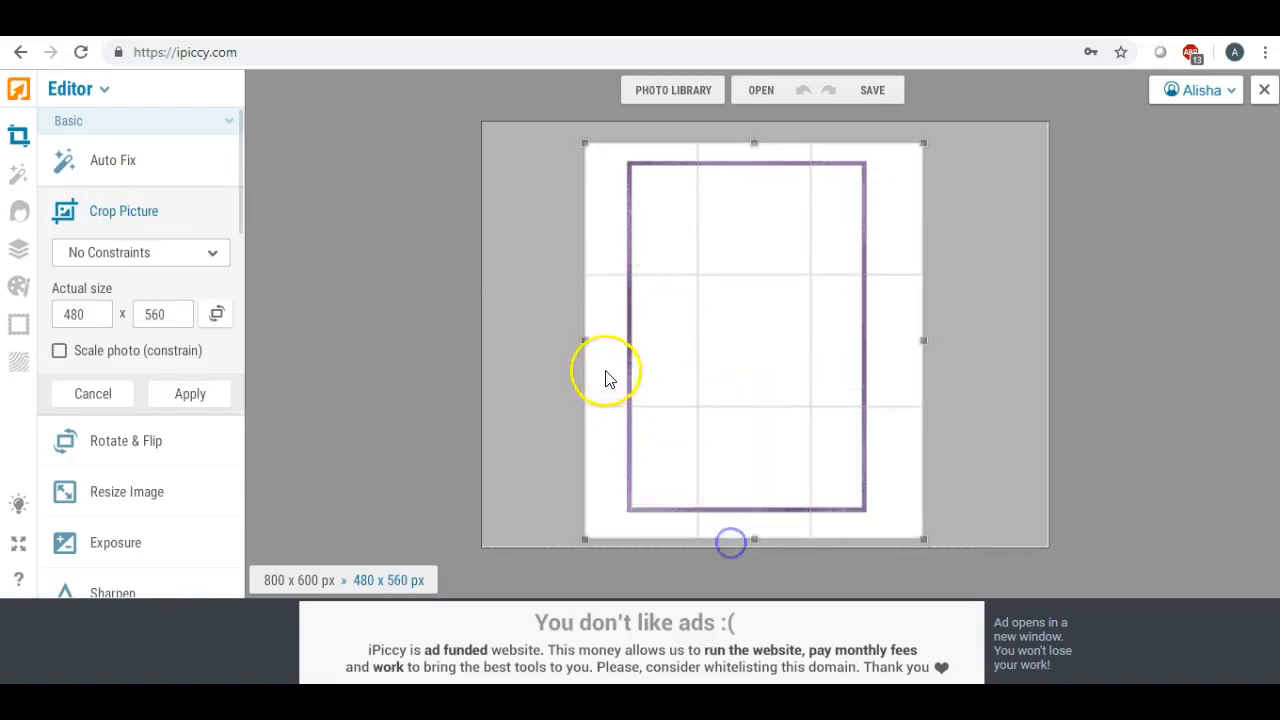
pyautogui.moveTo(585, 343); pyautogui.dragTo(591, 343)
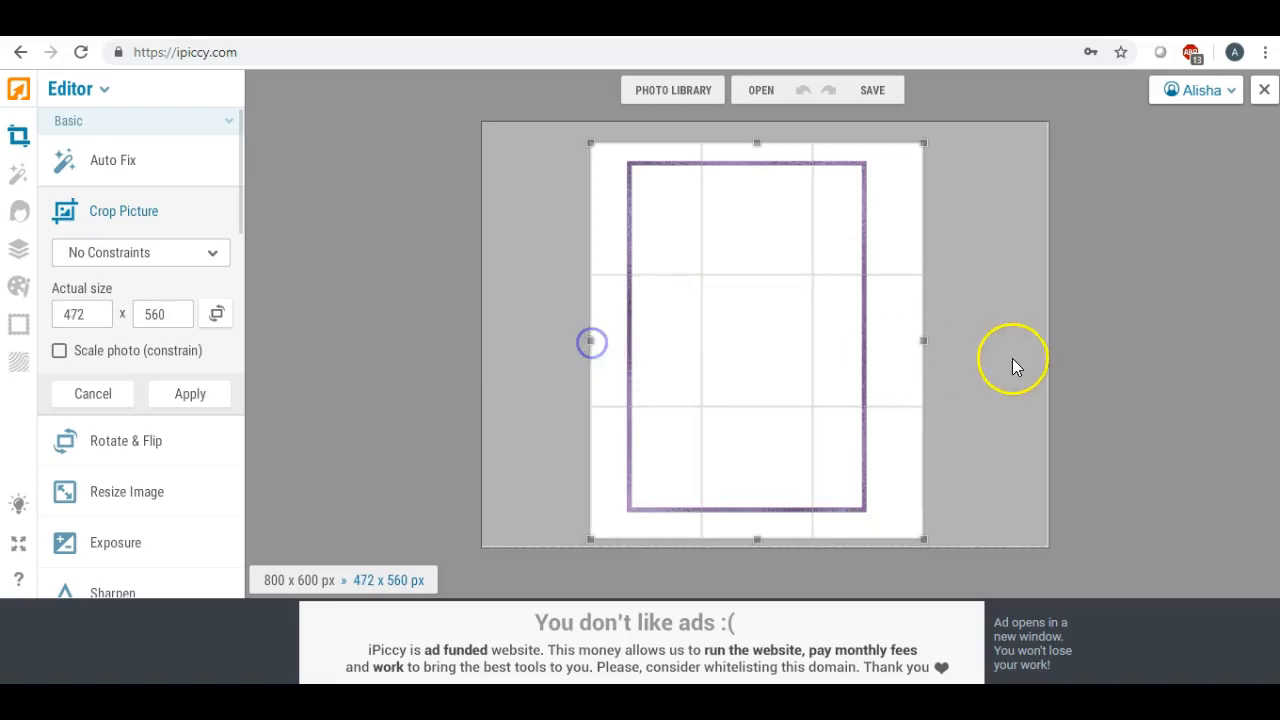
pyautogui.moveTo(927, 340); pyautogui.dragTo(897, 344)
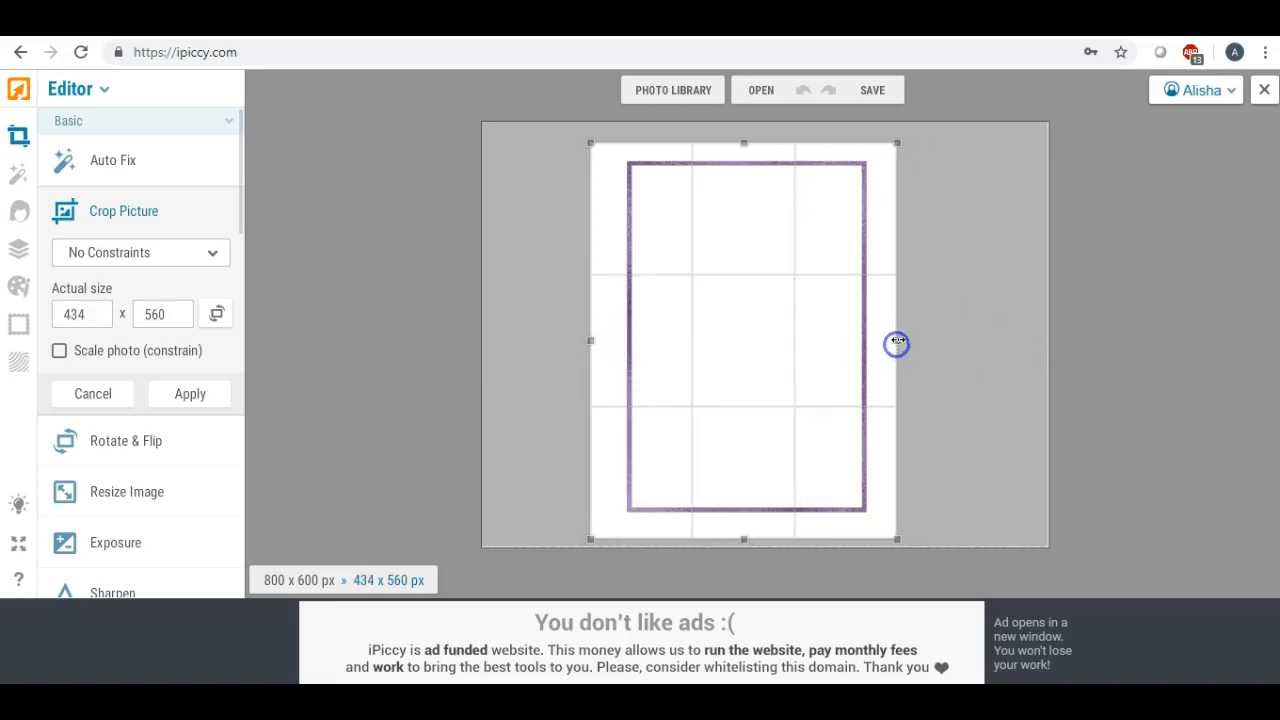
pyautogui.click(181, 396)
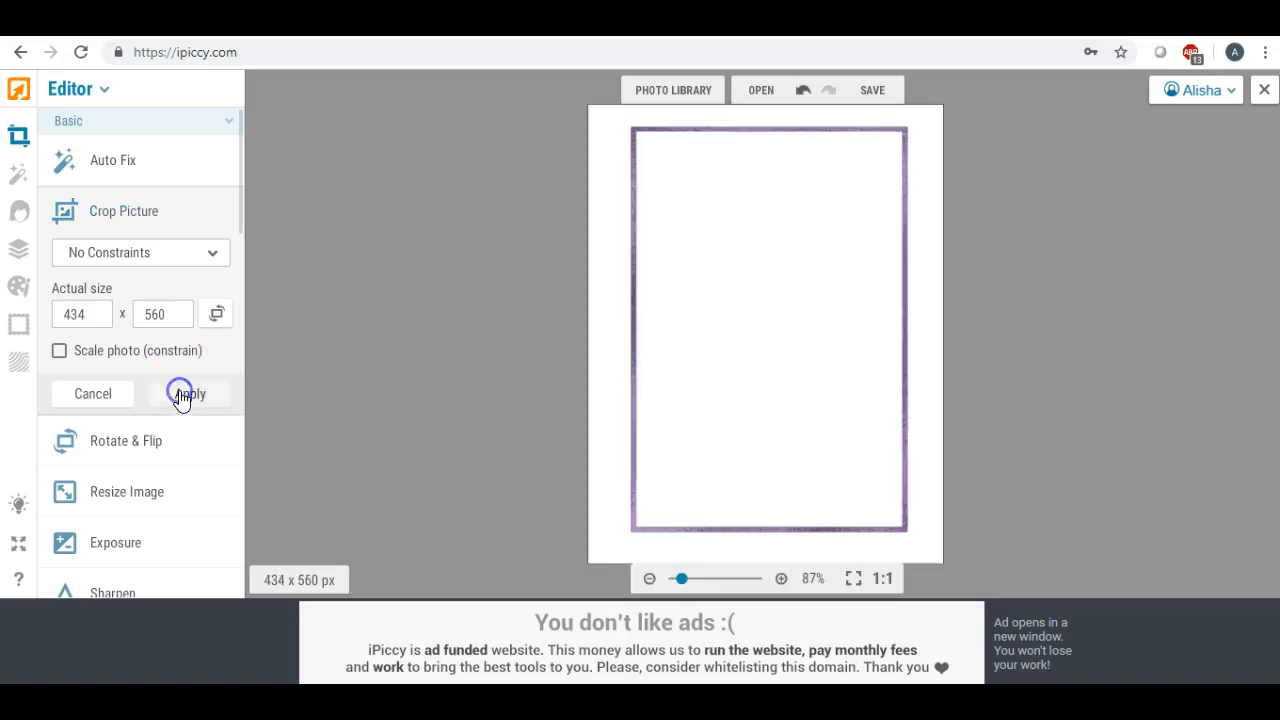
# Step: Save the cropped image to the Desktop as a JPG named rec5 and close the photo
pyautogui.click(869, 91)
pyautogui.click(853, 130)
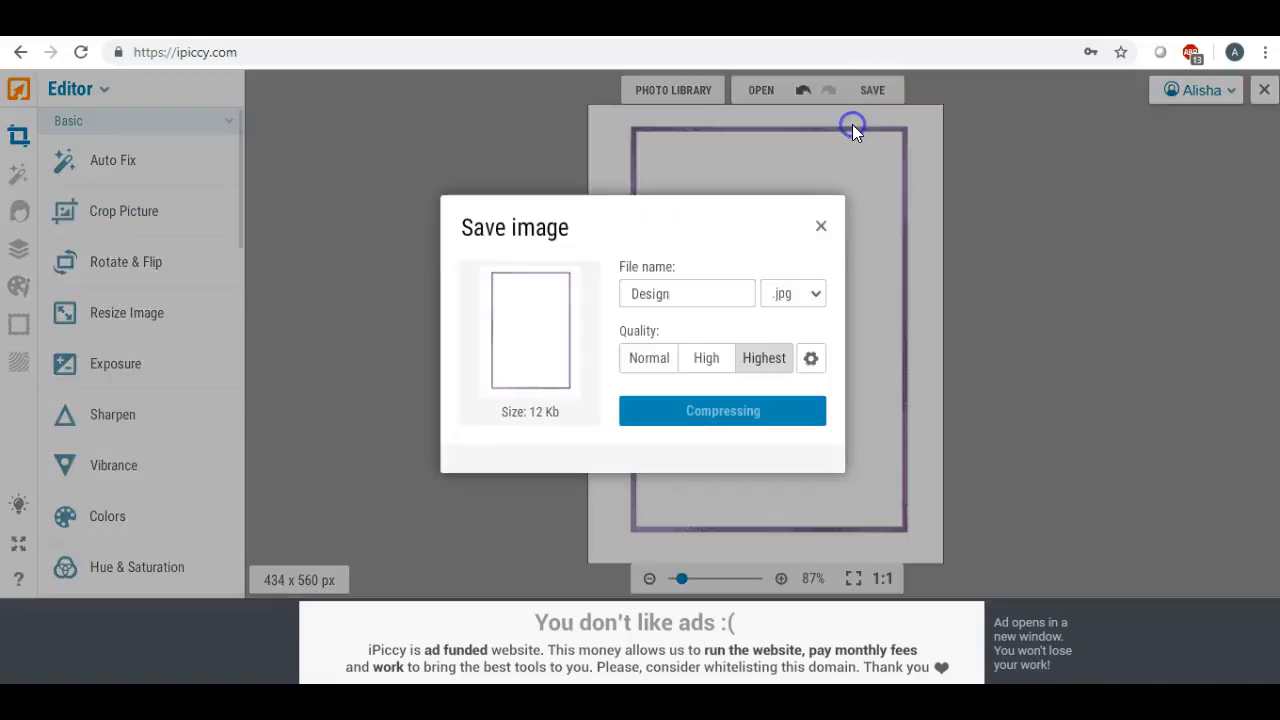
pyautogui.doubleClick(687, 291)
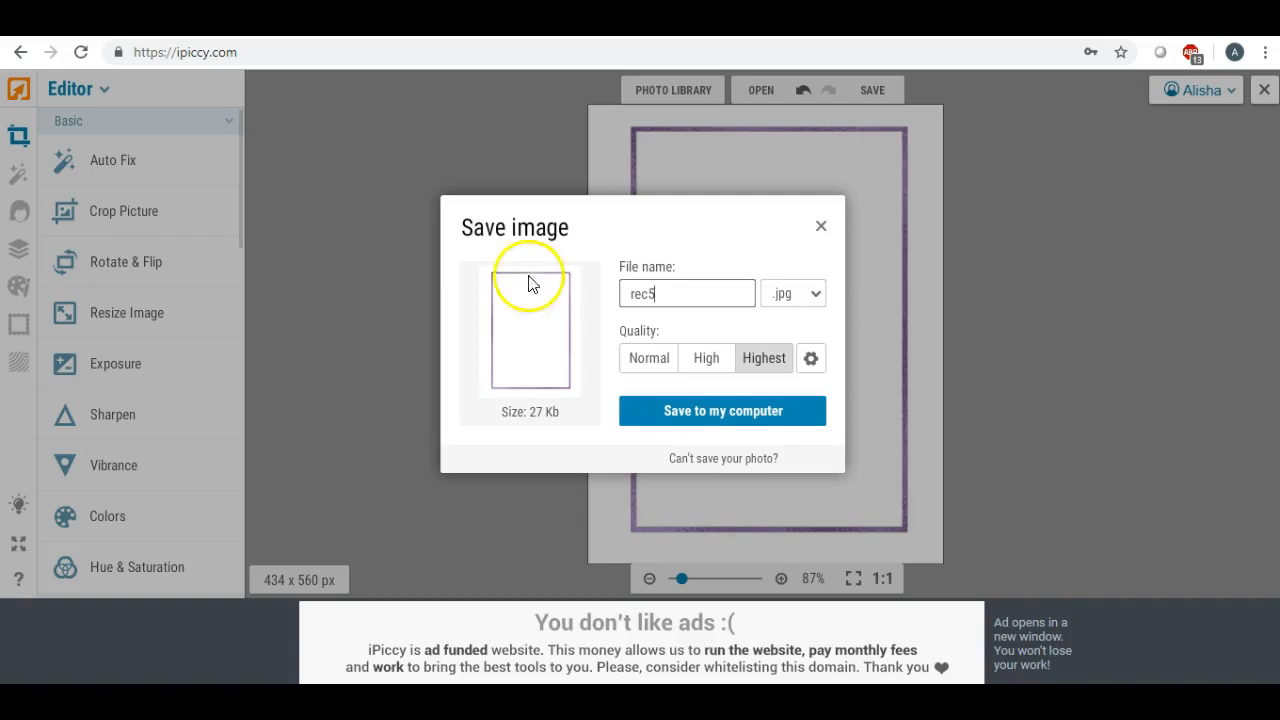
pyautogui.click(665, 409)
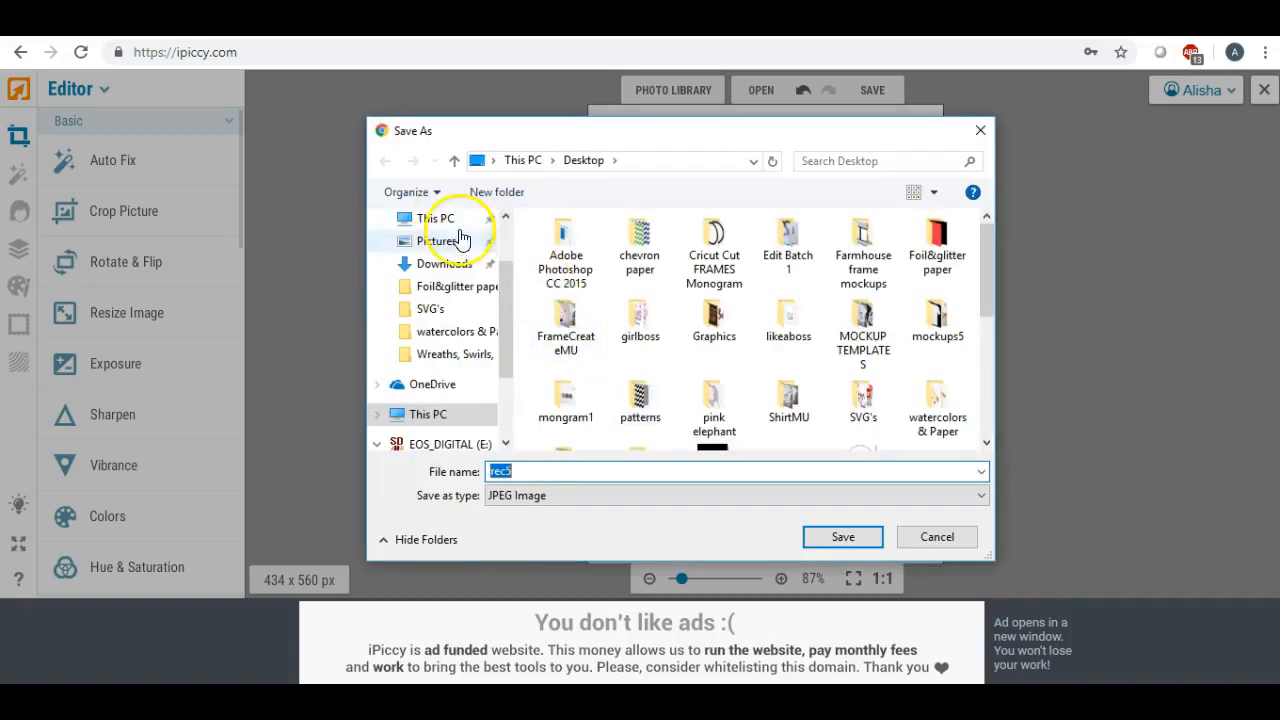
pyautogui.scroll(1, 500, 277)
pyautogui.click(452, 257)
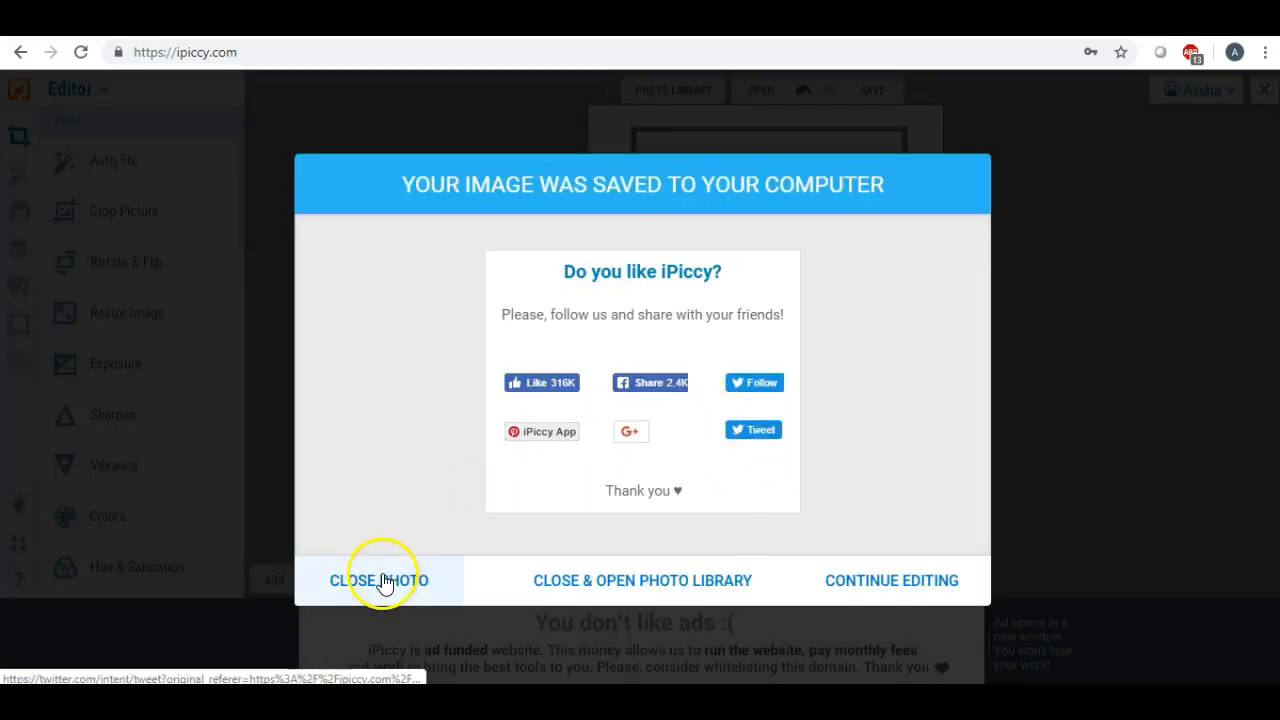
pyautogui.click(383, 583)
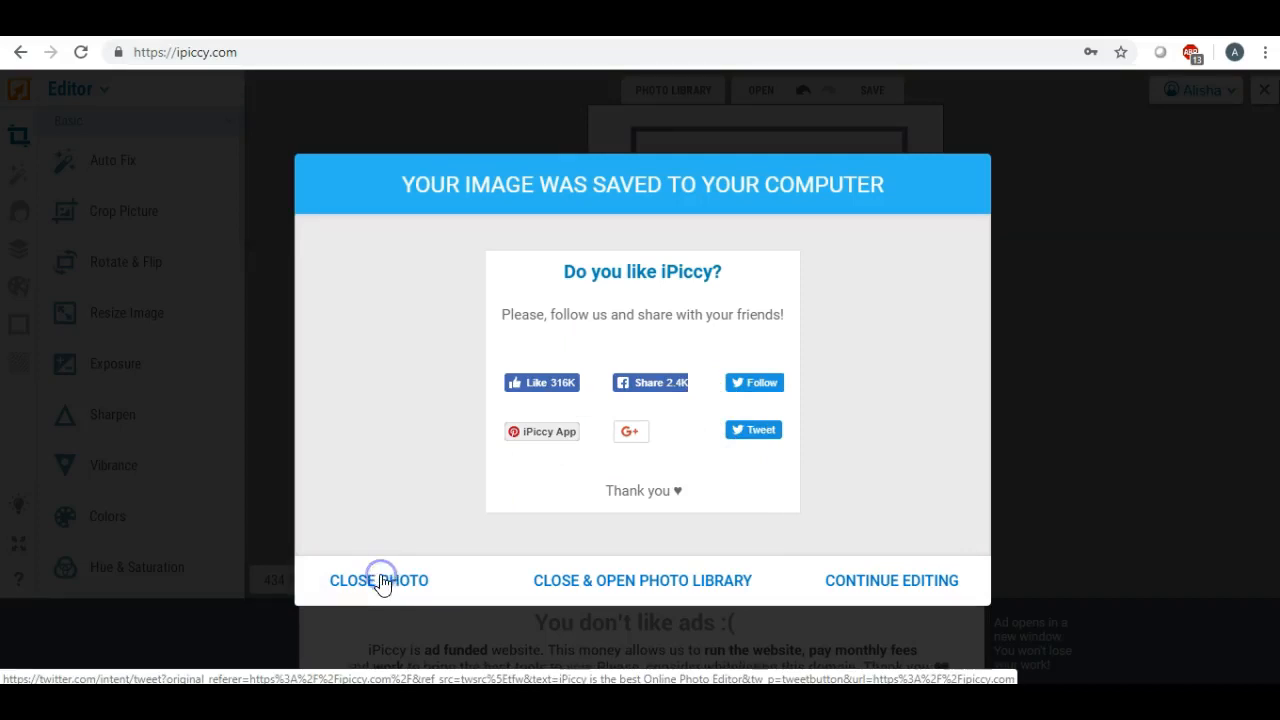
pyautogui.click(381, 582)
# Step: Open LunaPic's Transparent Background tool in a new browser tab and load rec5 from the Desktop
pyautogui.click(486, 27)
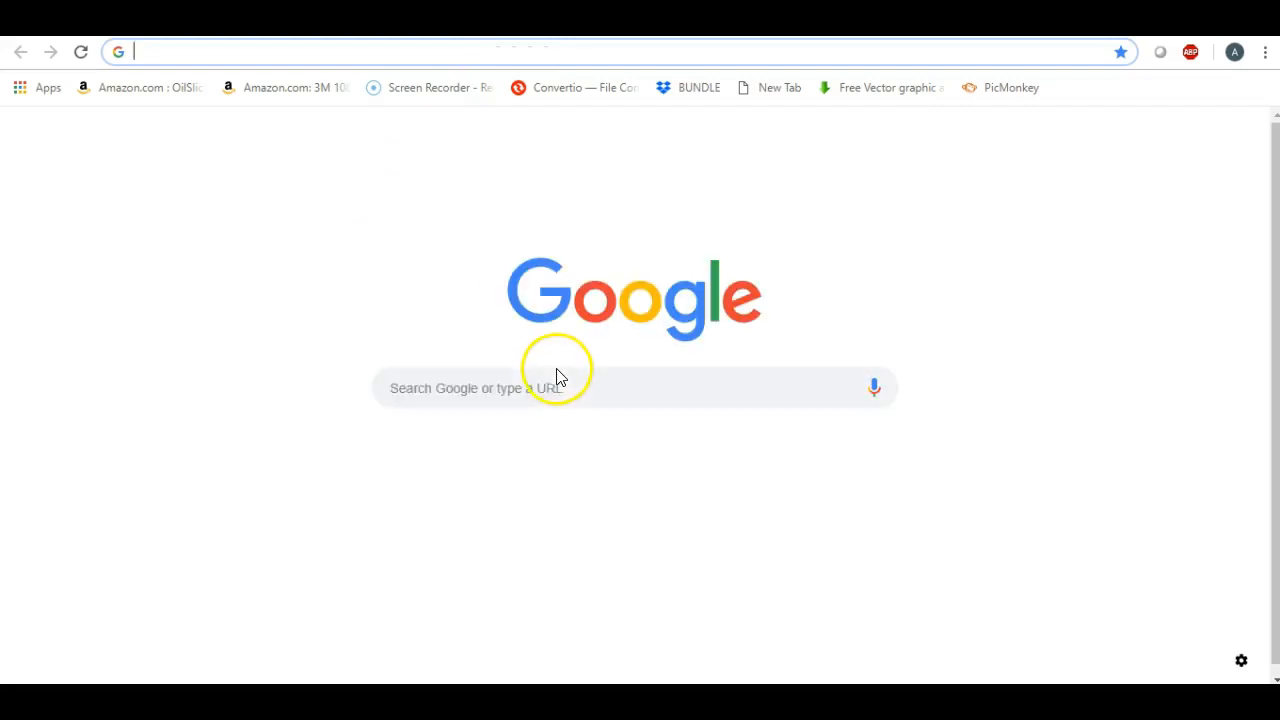
pyautogui.click(563, 522)
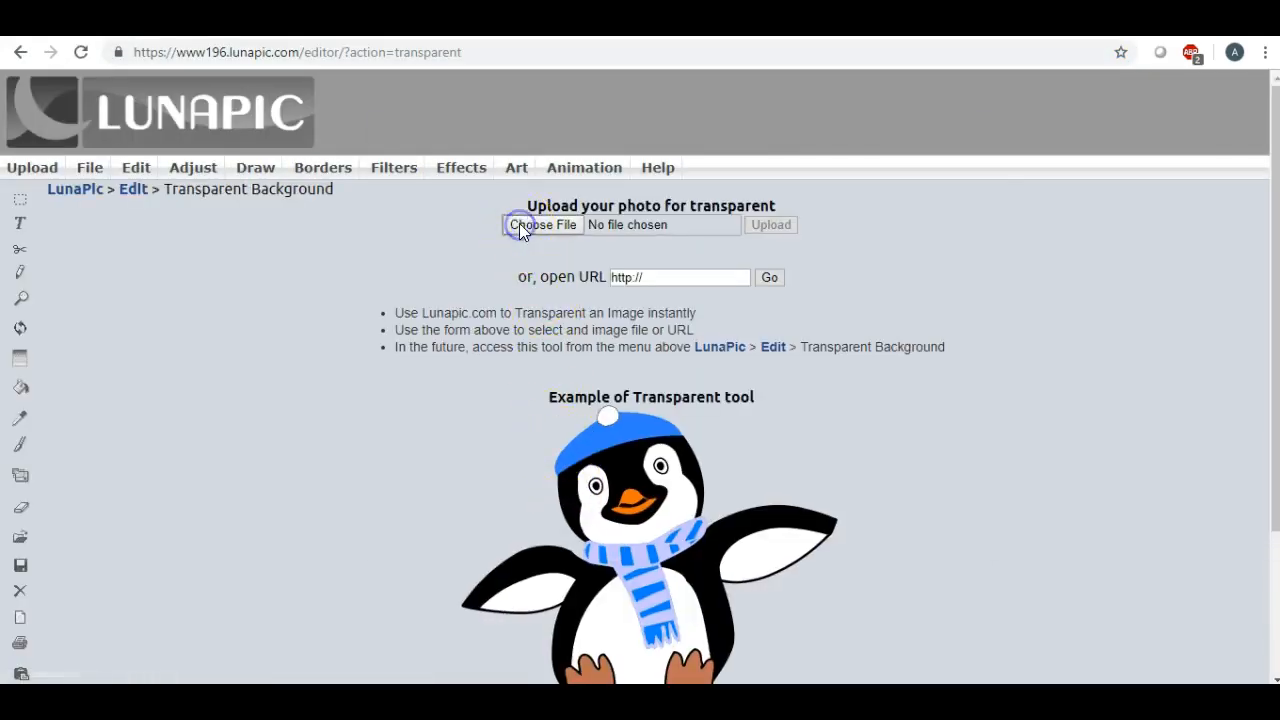
pyautogui.click(519, 228)
pyautogui.moveTo(511, 265); pyautogui.dragTo(505, 235)
pyautogui.click(437, 256)
pyautogui.scroll(-3, 780, 295)
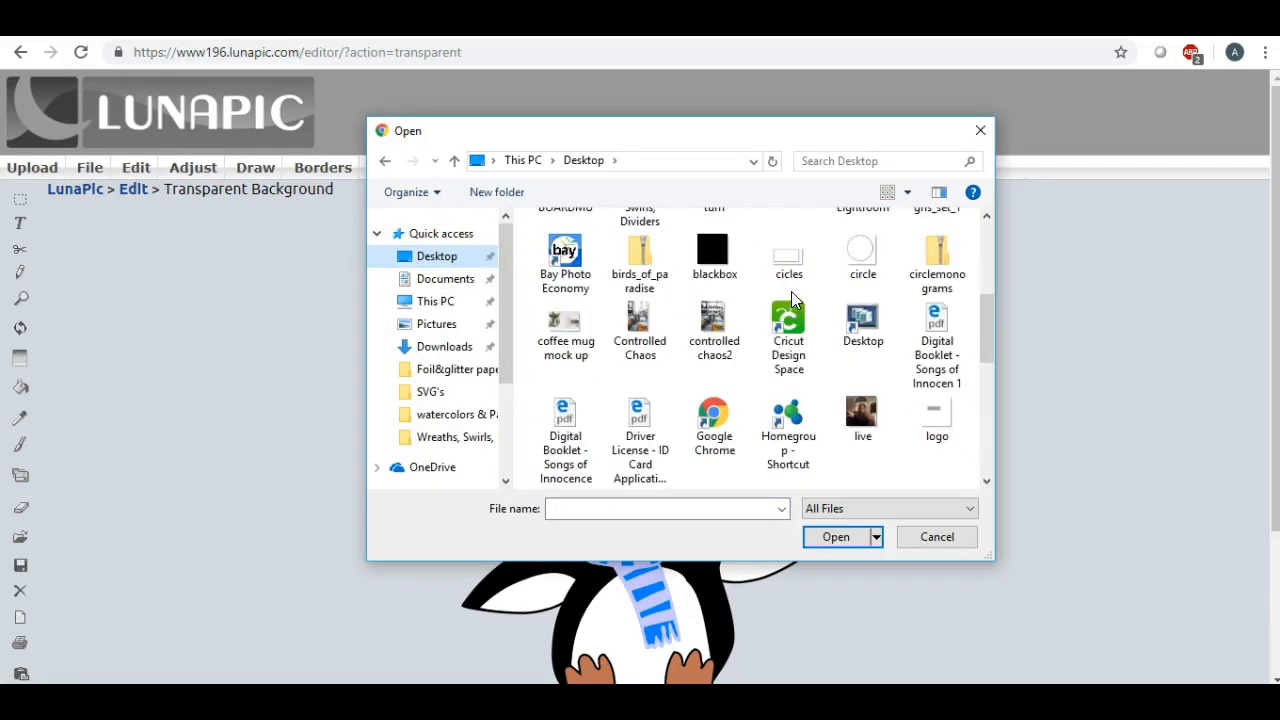
pyautogui.scroll(-1, 791, 291)
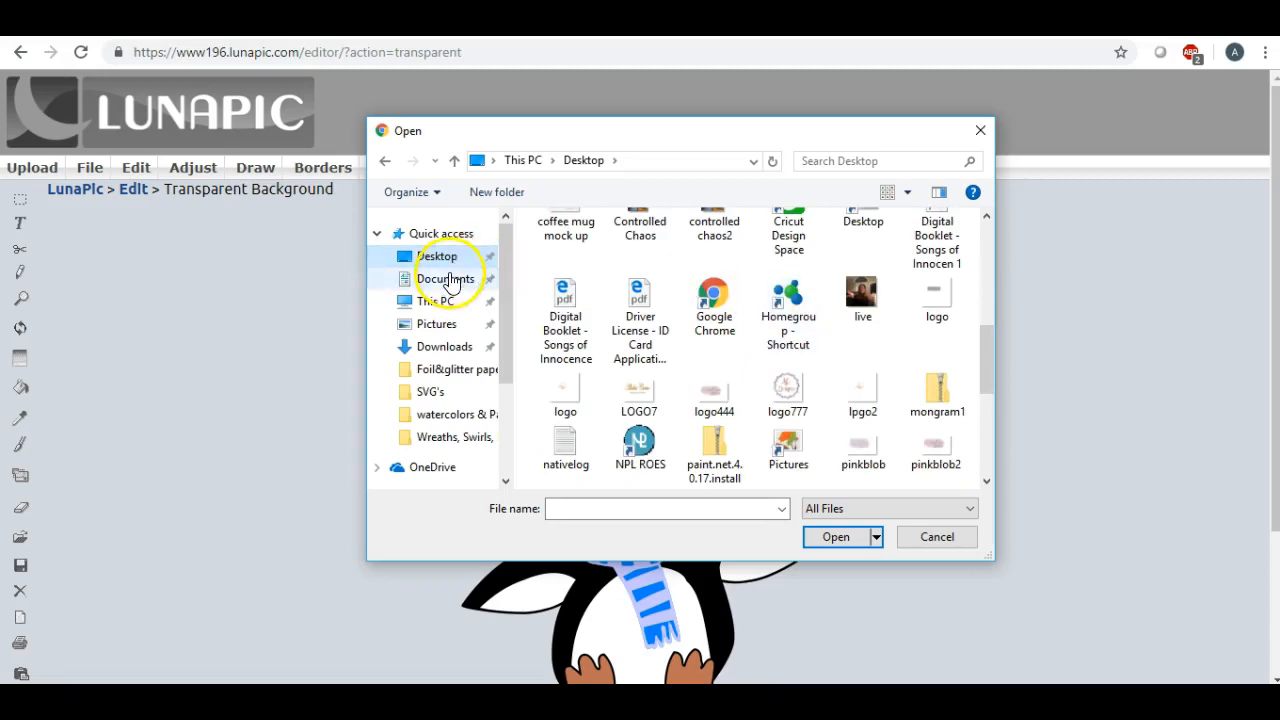
pyautogui.click(448, 280)
pyautogui.click(443, 255)
pyautogui.scroll(-3, 705, 265)
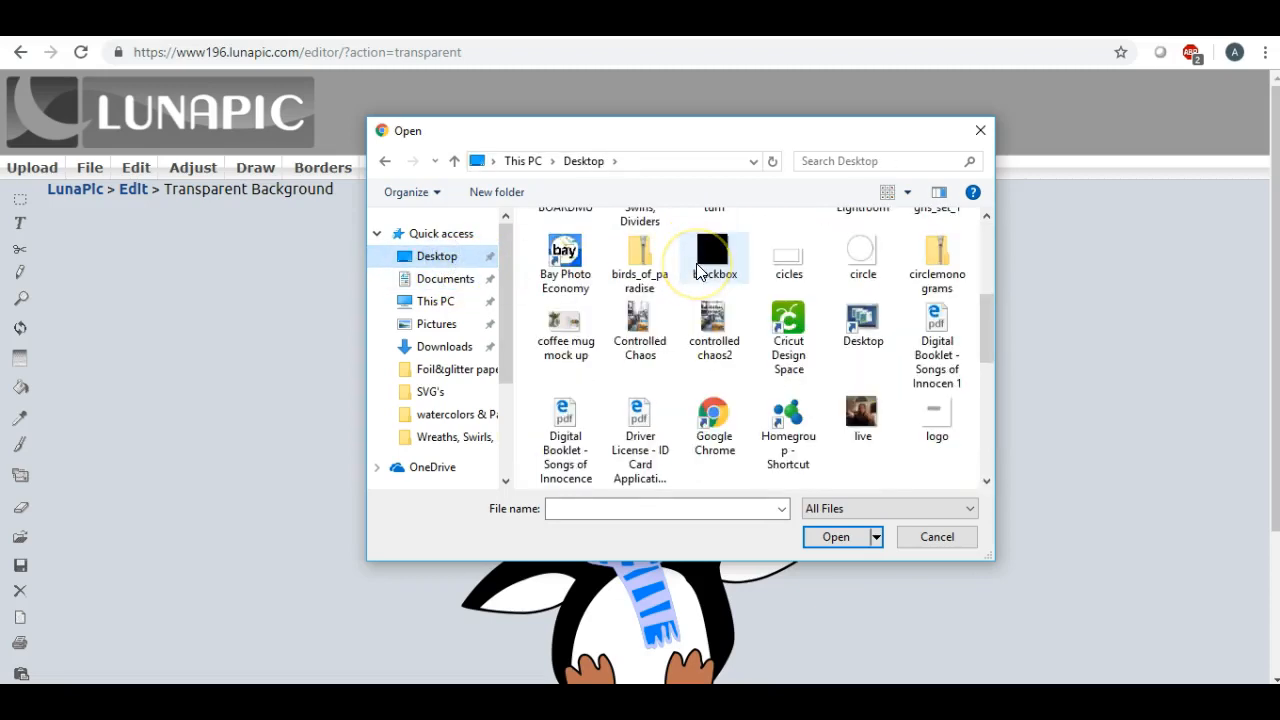
pyautogui.scroll(-2, 700, 270)
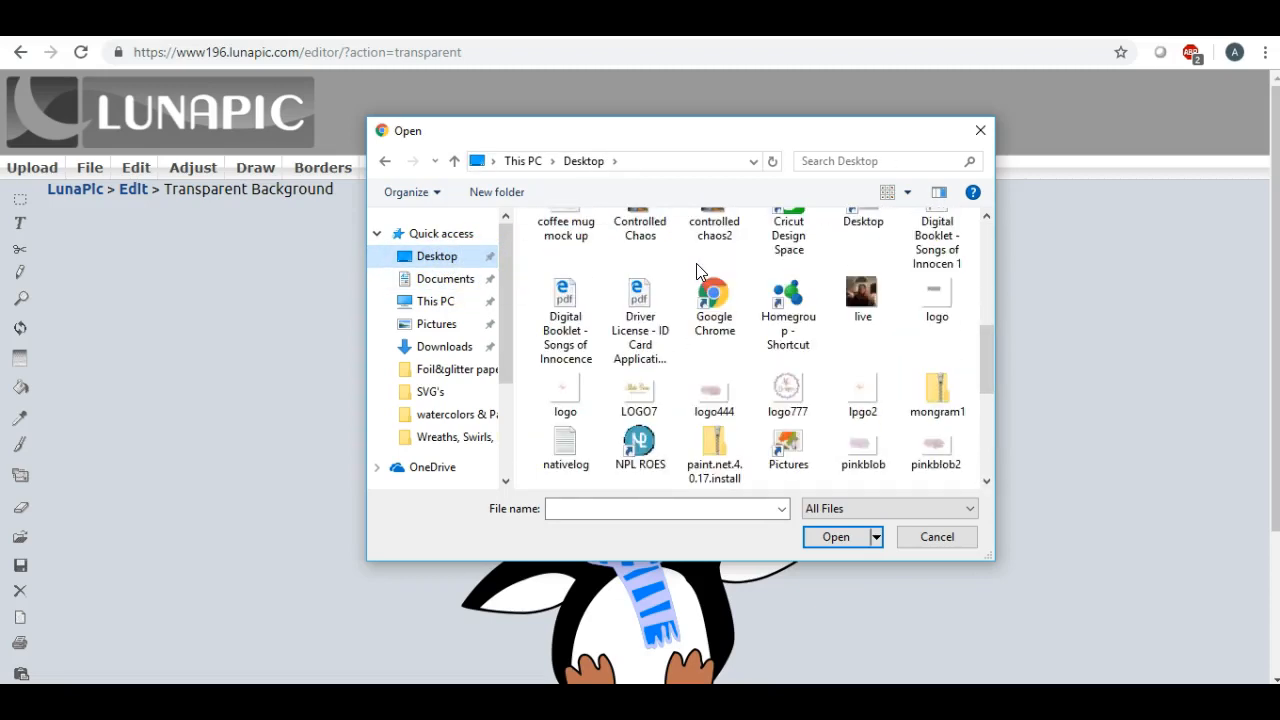
pyautogui.scroll(-3, 696, 263)
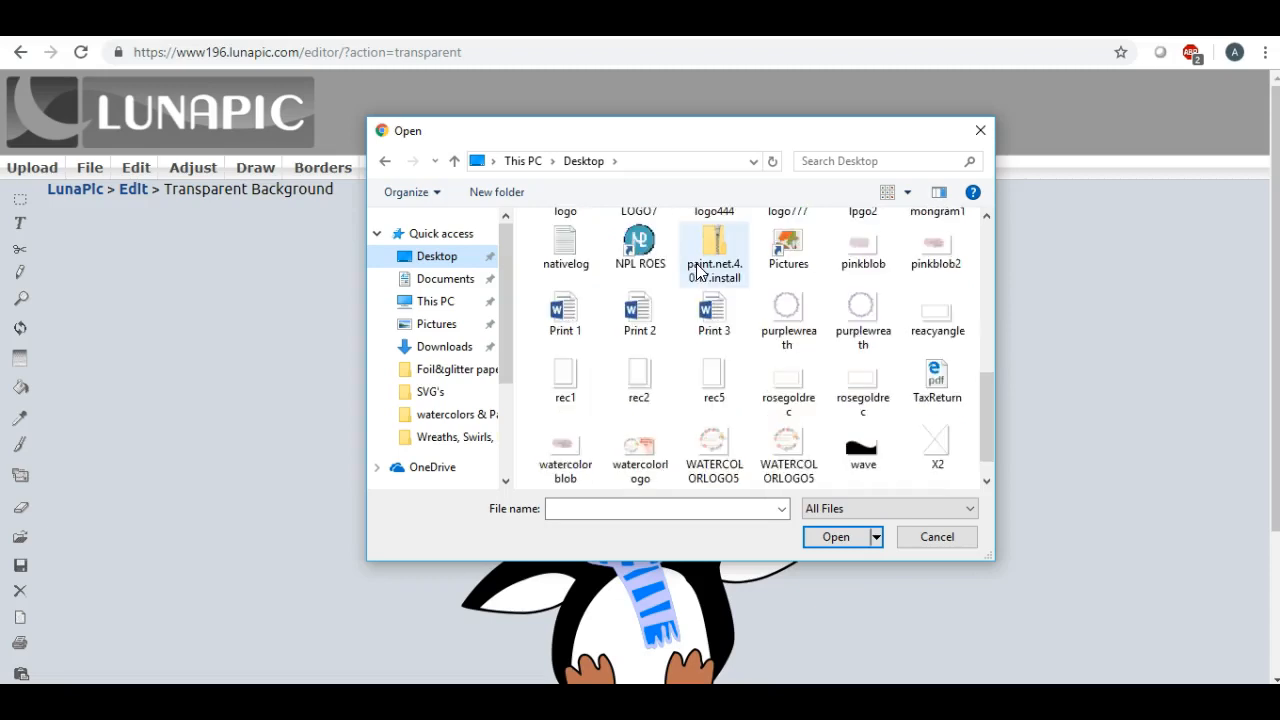
pyautogui.doubleClick(712, 368)
# Step: Make the white background inside and around the purple frame transparent
pyautogui.click(581, 405)
pyautogui.scroll(-3, 437, 345)
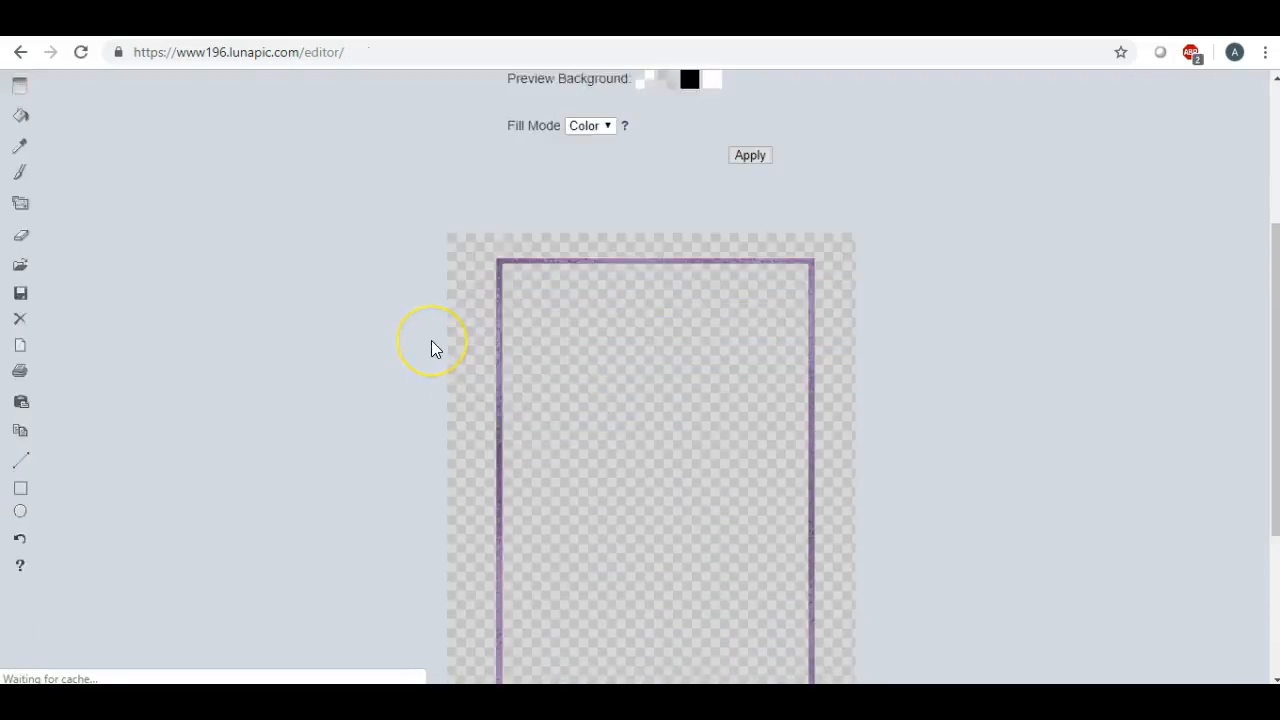
pyautogui.scroll(-4, 663, 344)
pyautogui.scroll(4, 663, 344)
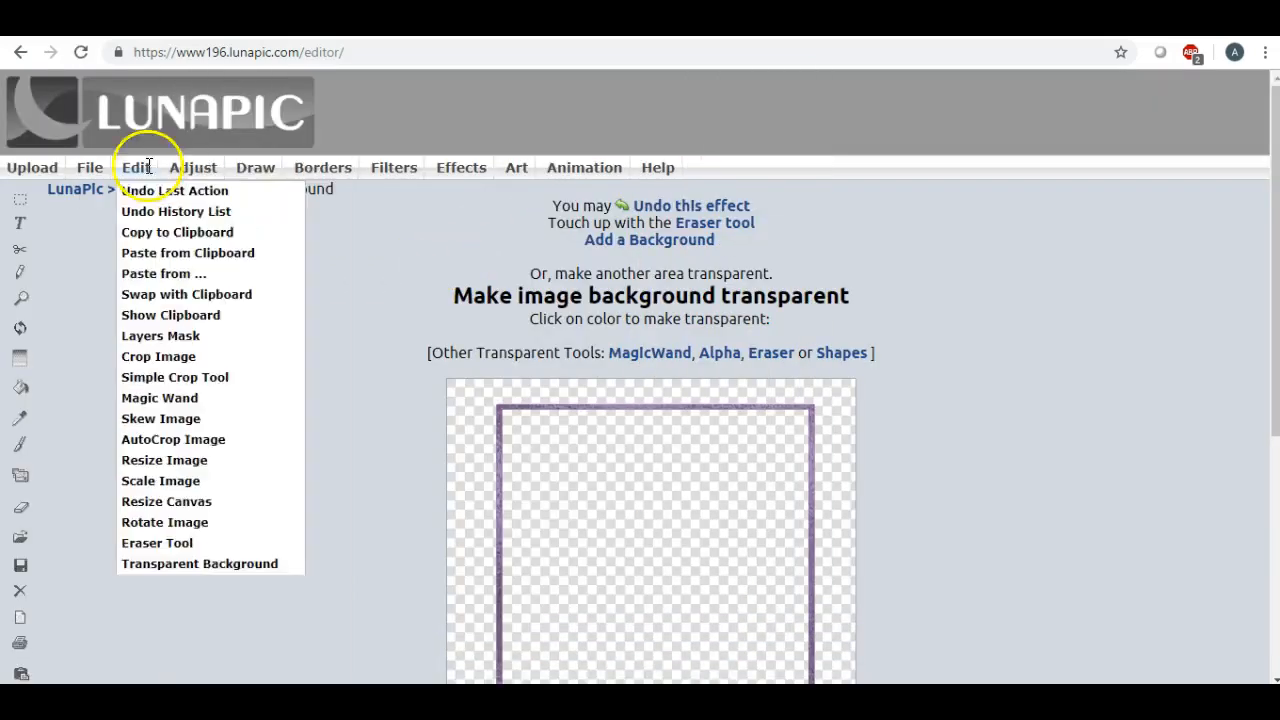
# Step: Save the transparent frame as a PNG and open the downloaded file
pyautogui.click(88, 192)
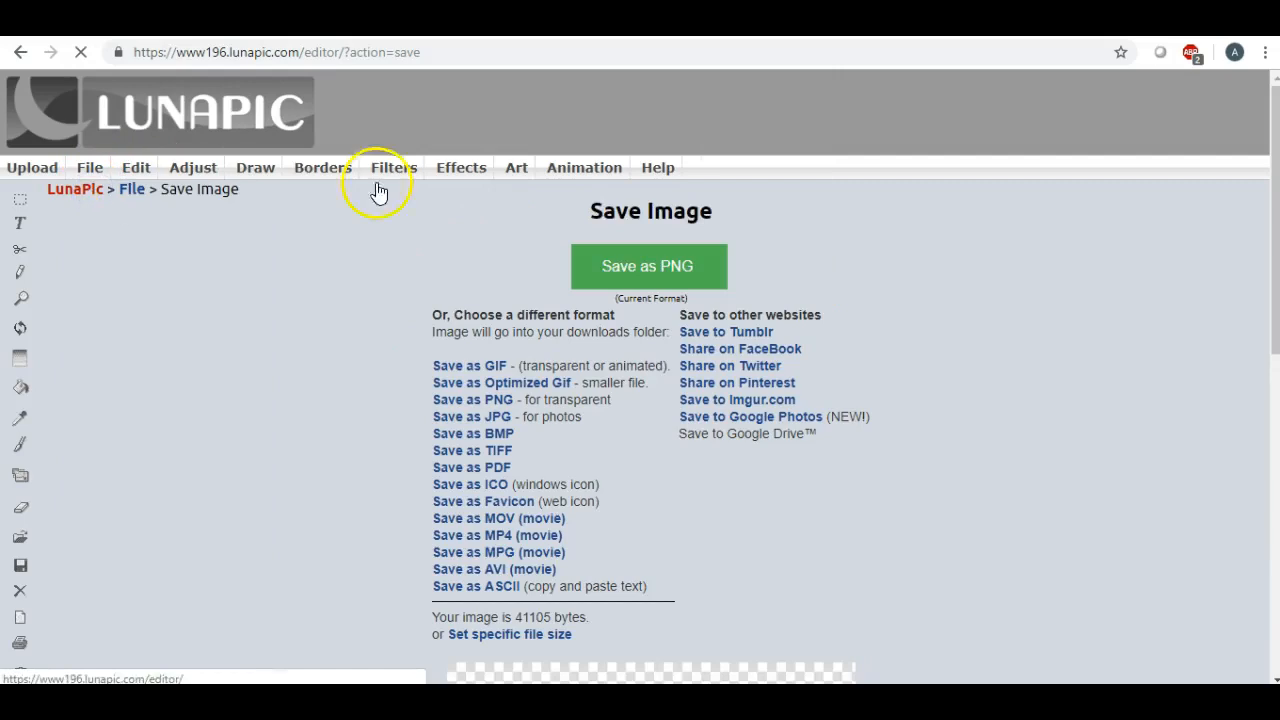
pyautogui.click(636, 270)
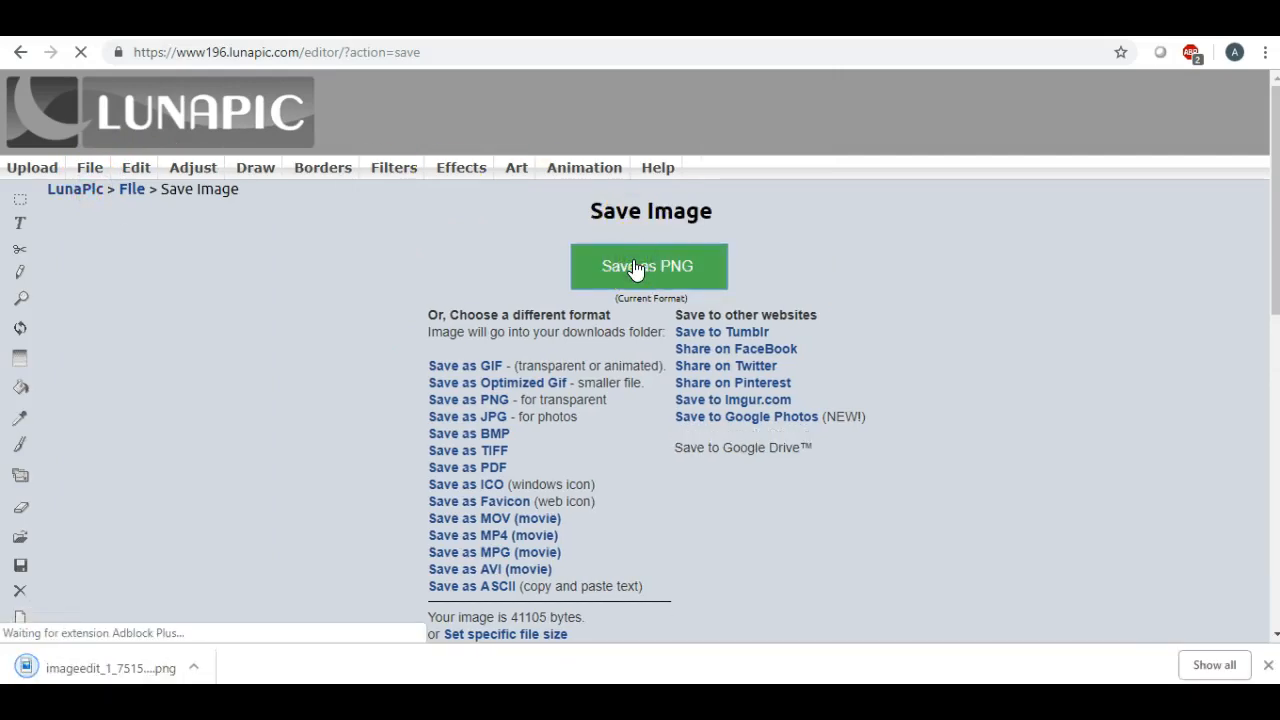
pyautogui.click(67, 668)
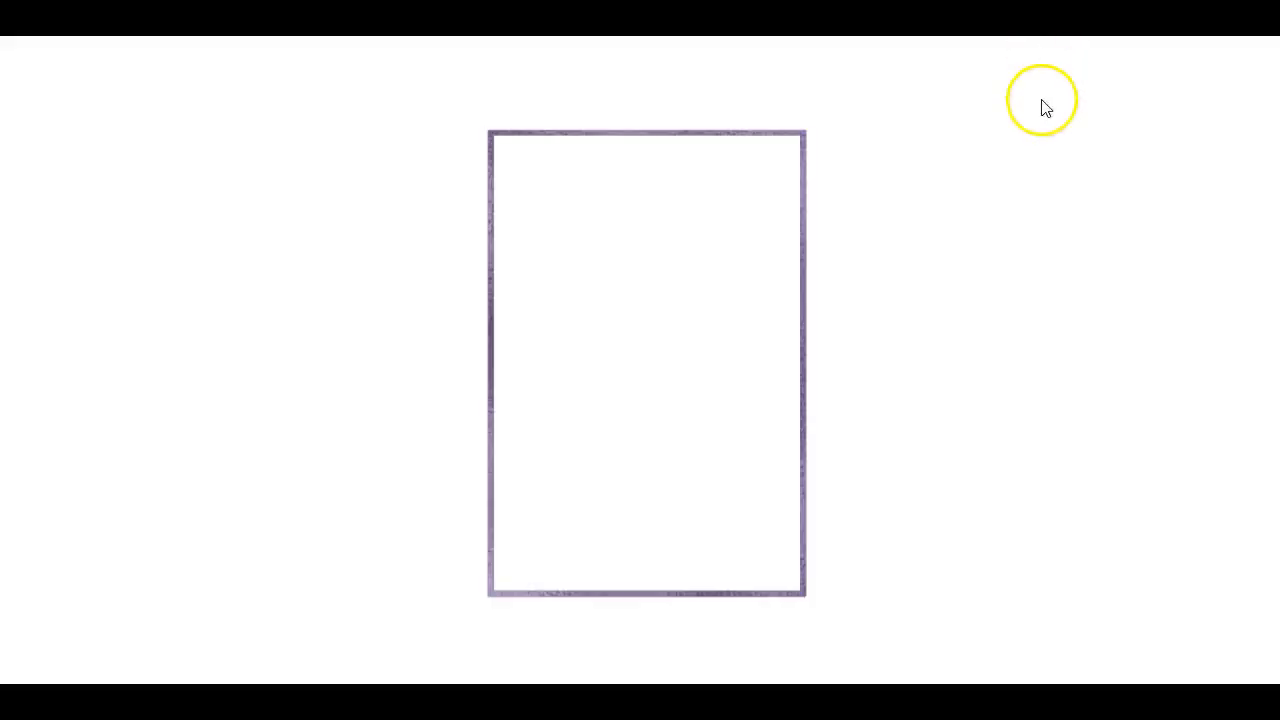
# Step: Save a copy of the purple frame PNG to the Desktop under the name rec6
pyautogui.click(1262, 57)
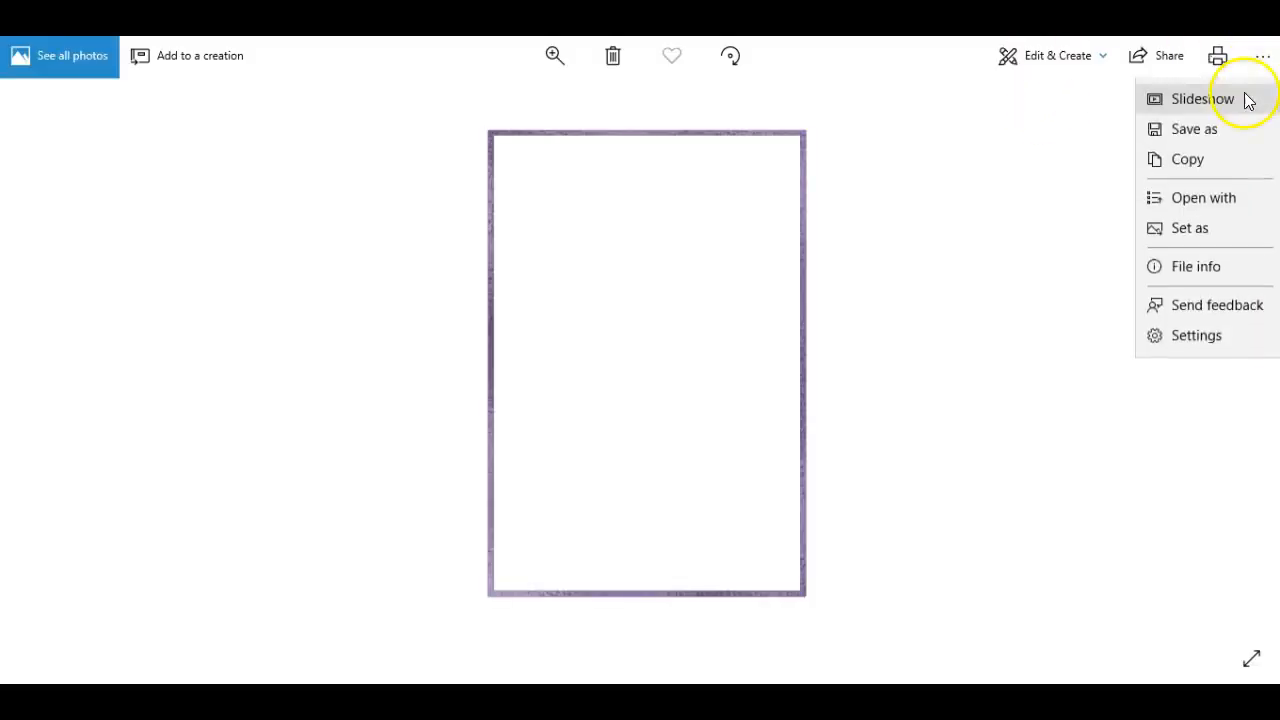
pyautogui.click(1214, 132)
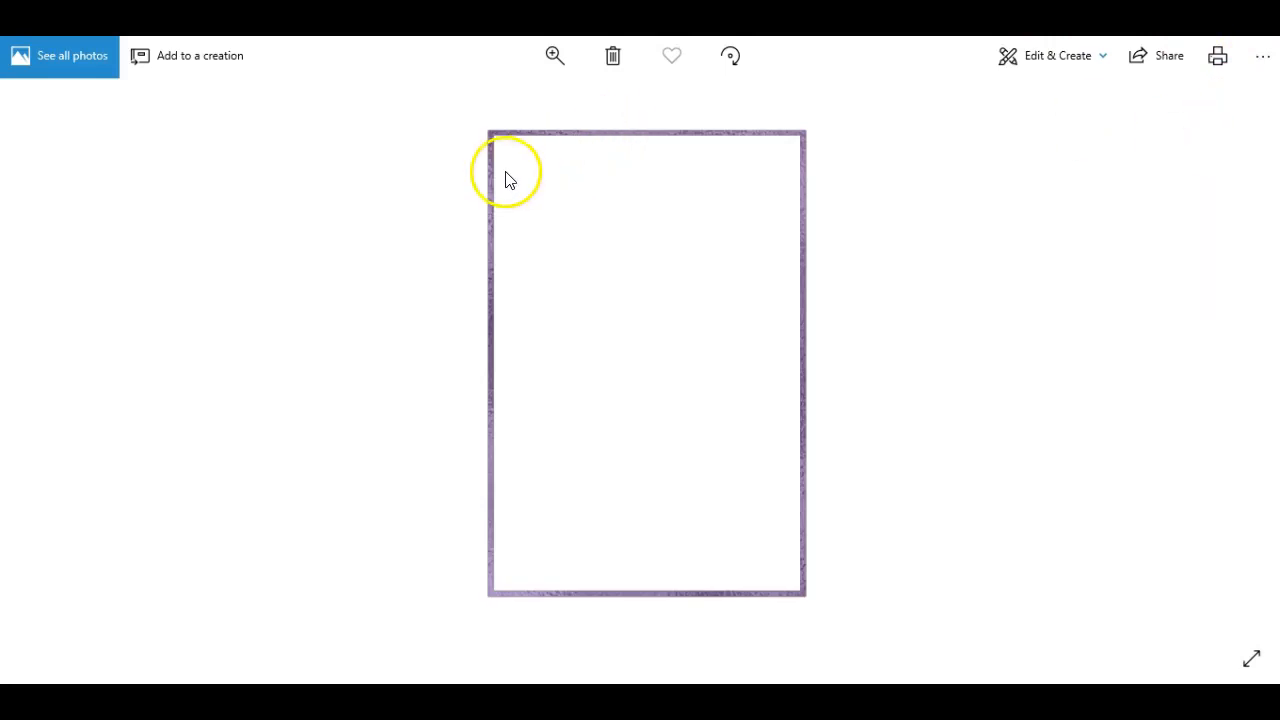
pyautogui.press('BackSpace')
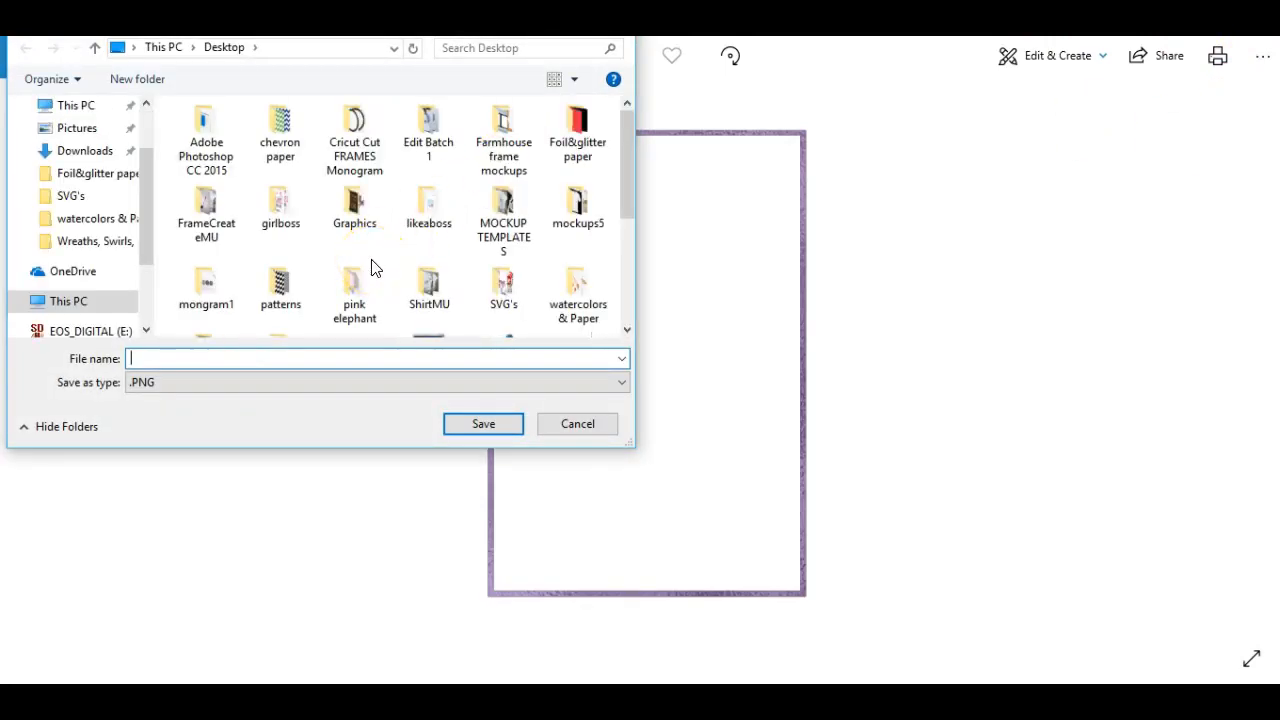
pyautogui.write('rec')
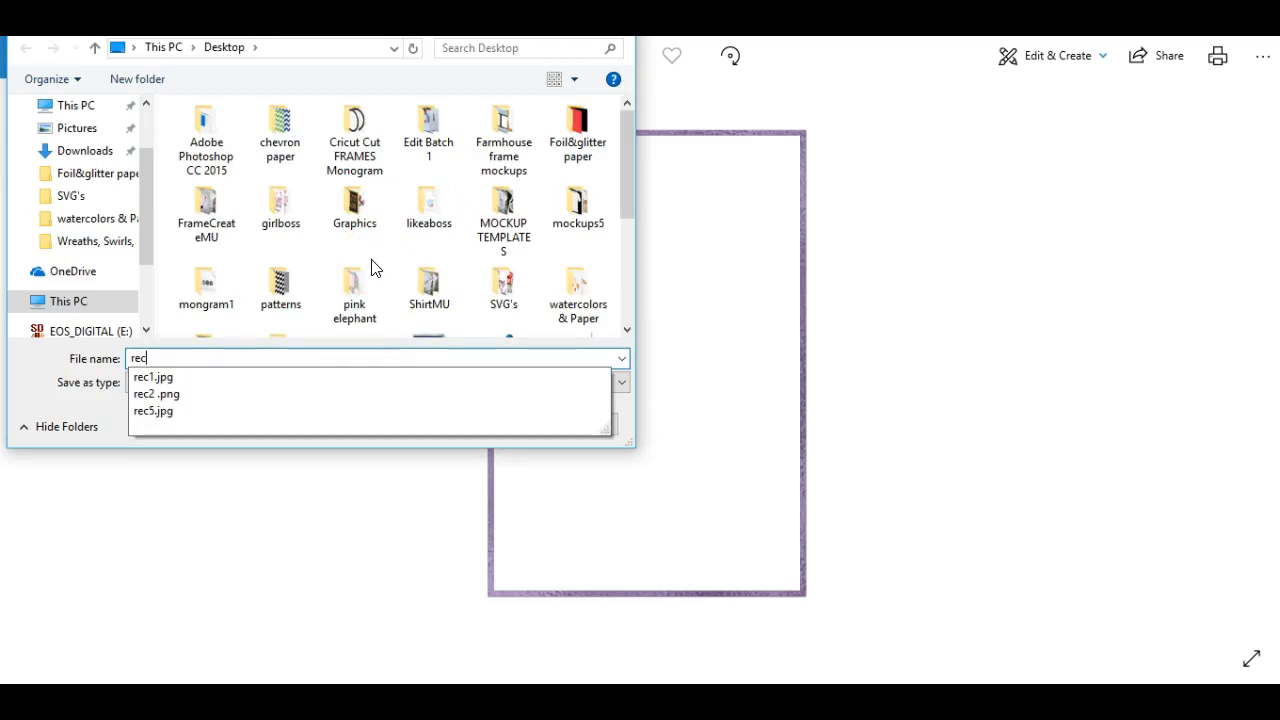
pyautogui.write('5')
pyautogui.press('Escape')
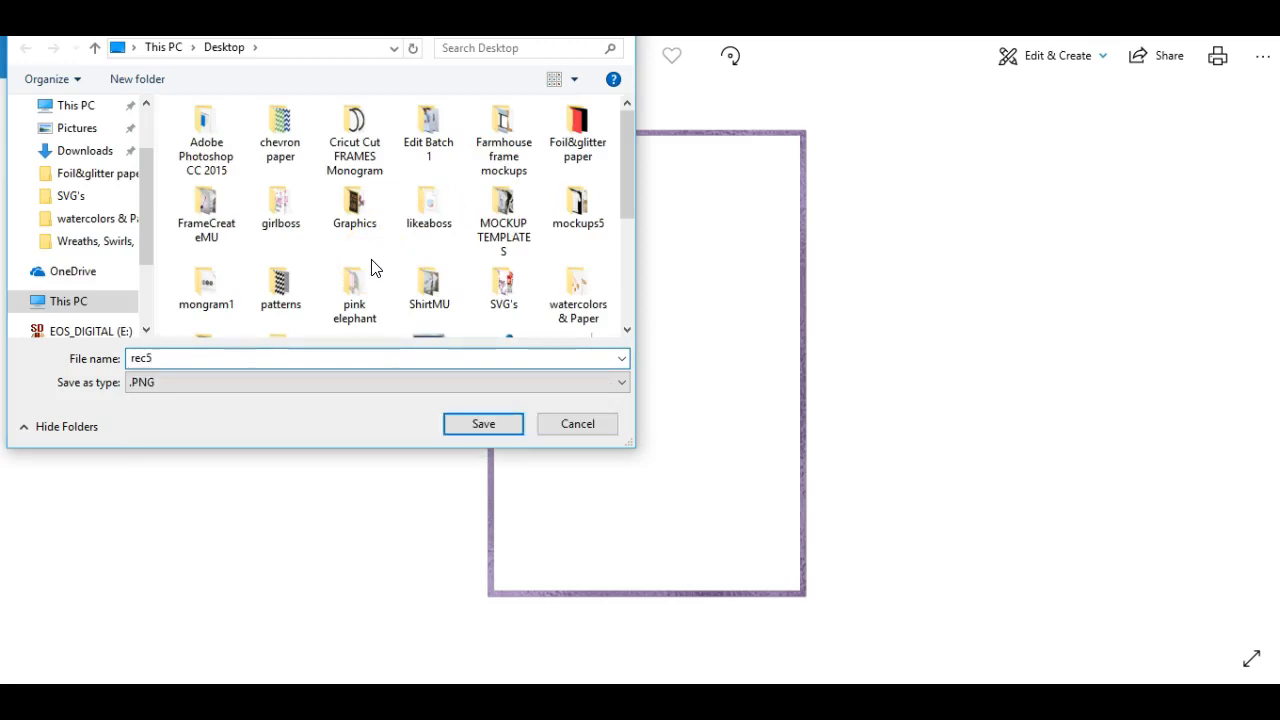
pyautogui.press('BackSpace')
pyautogui.write('6')
pyautogui.click(466, 421)
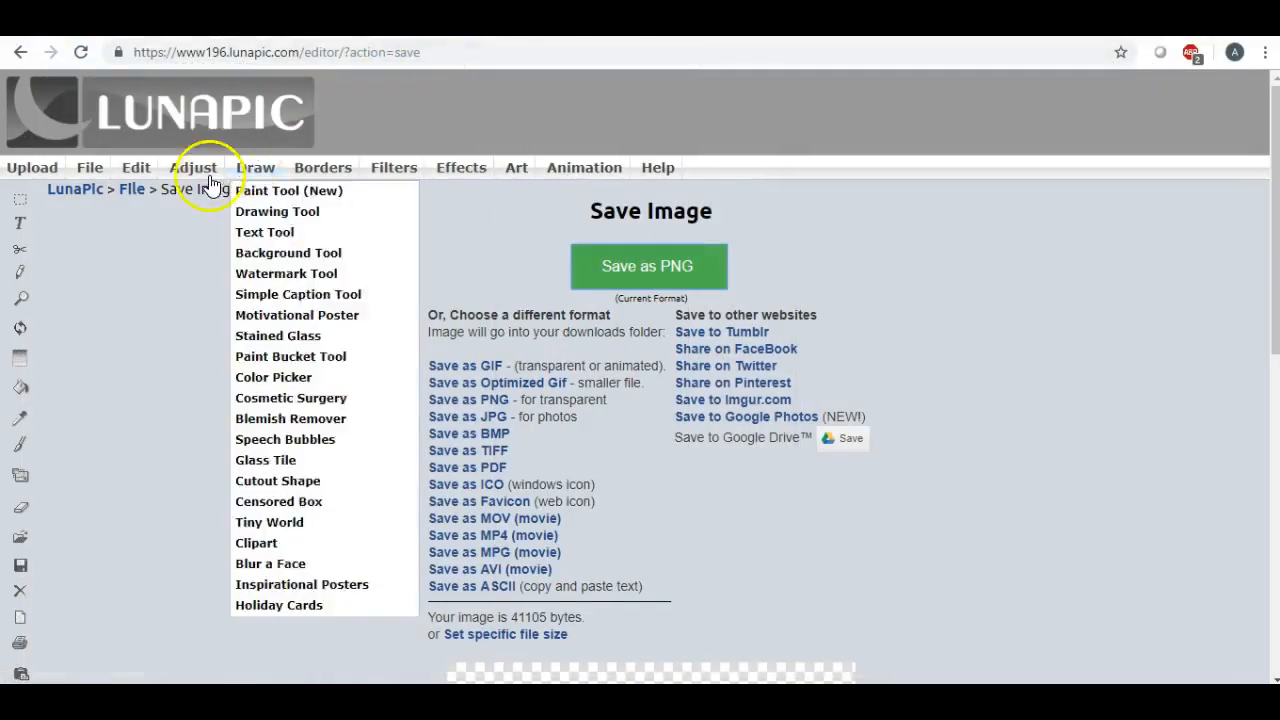
# Step: Close the frame image in LunaPic
pyautogui.moveTo(87, 172)
pyautogui.click(94, 213)
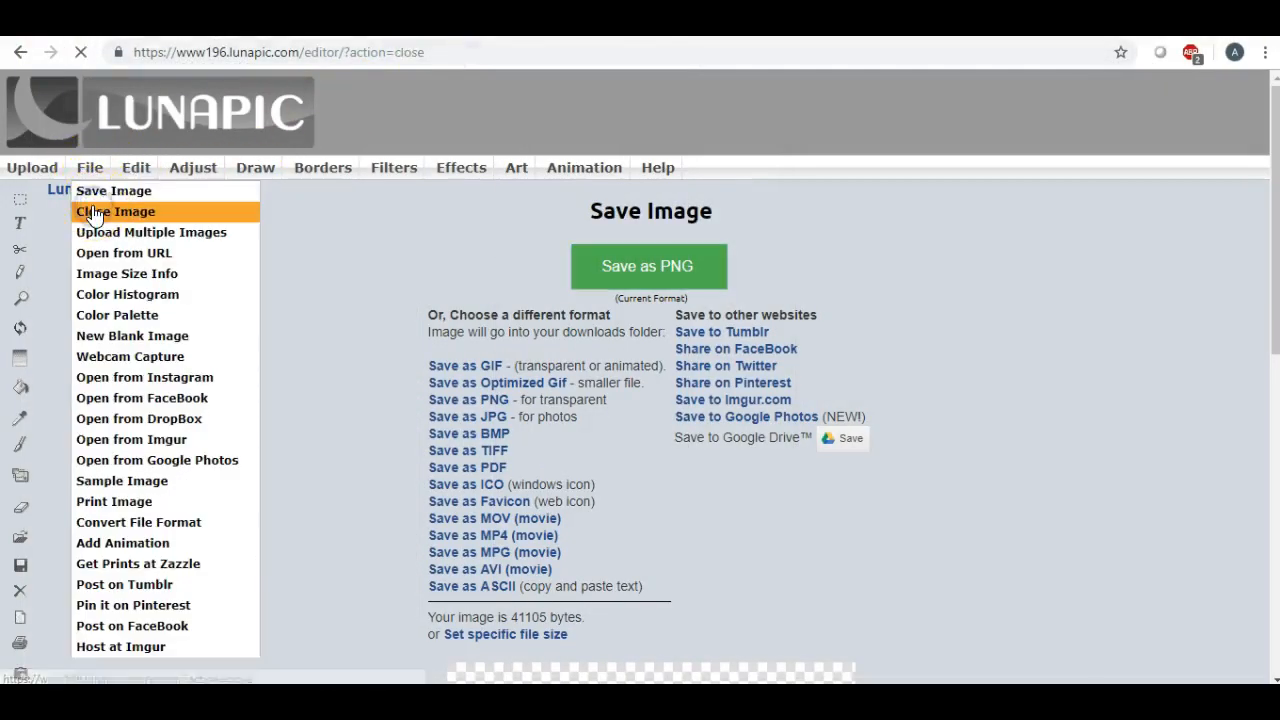
pyautogui.click(501, 398)
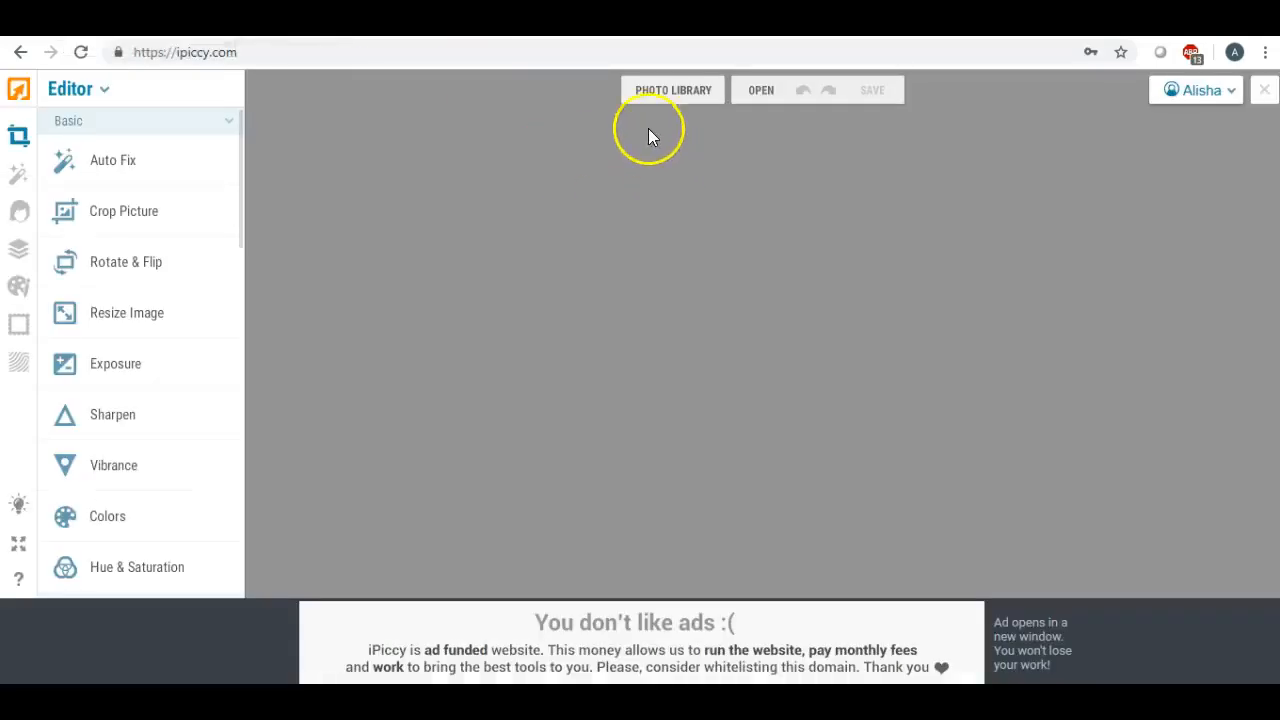
# Step: Switch to the Designer and upload the rec6 image from the Desktop
pyautogui.click(103, 90)
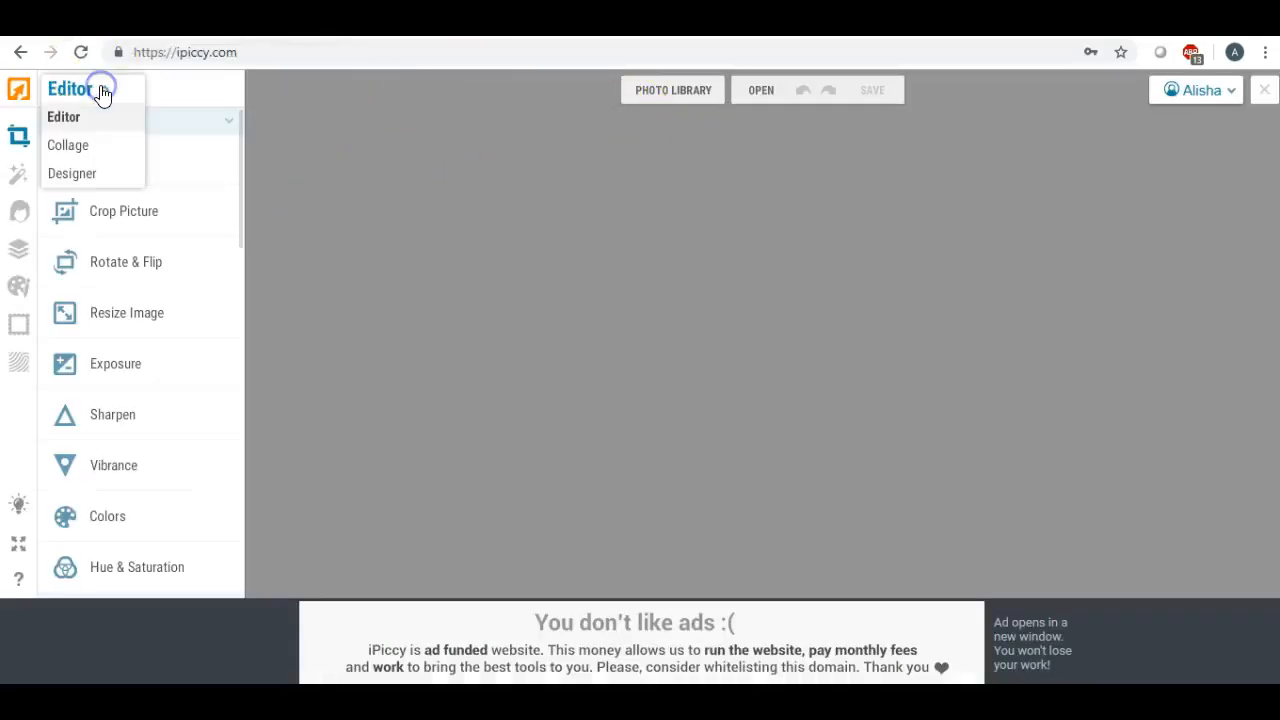
pyautogui.click(91, 178)
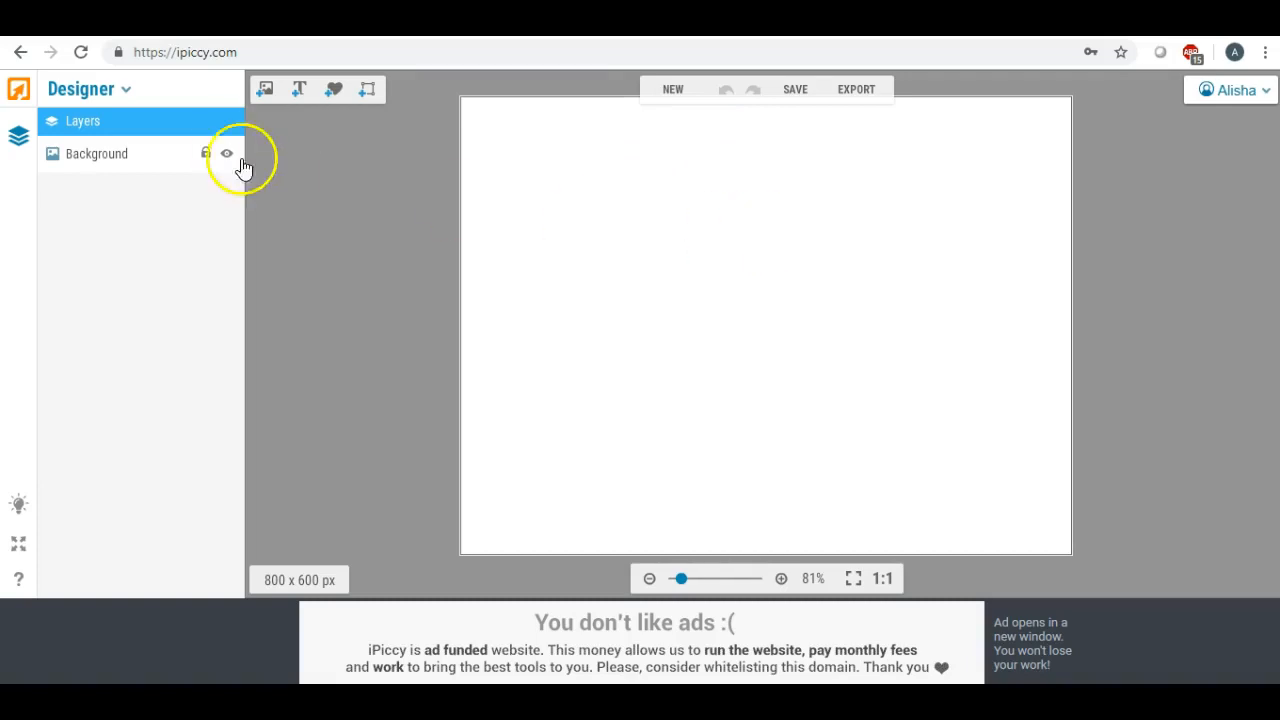
pyautogui.click(265, 88)
pyautogui.click(101, 154)
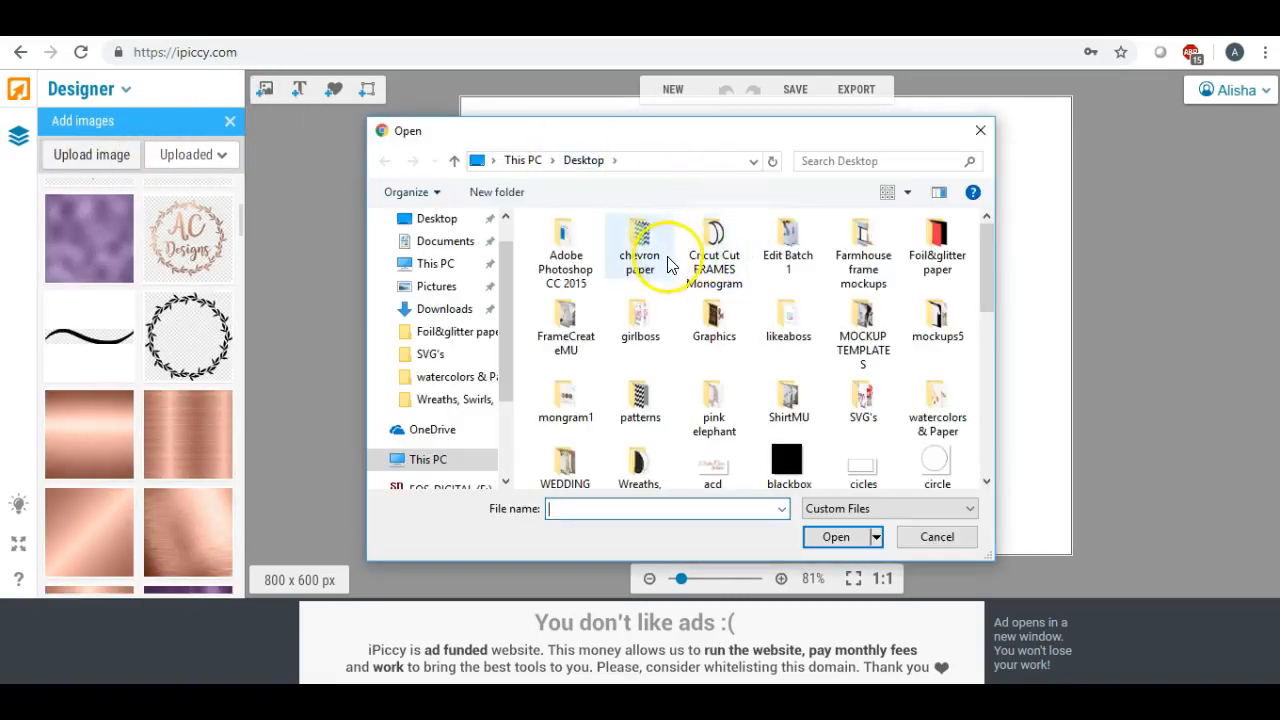
pyautogui.scroll(-5, 792, 284)
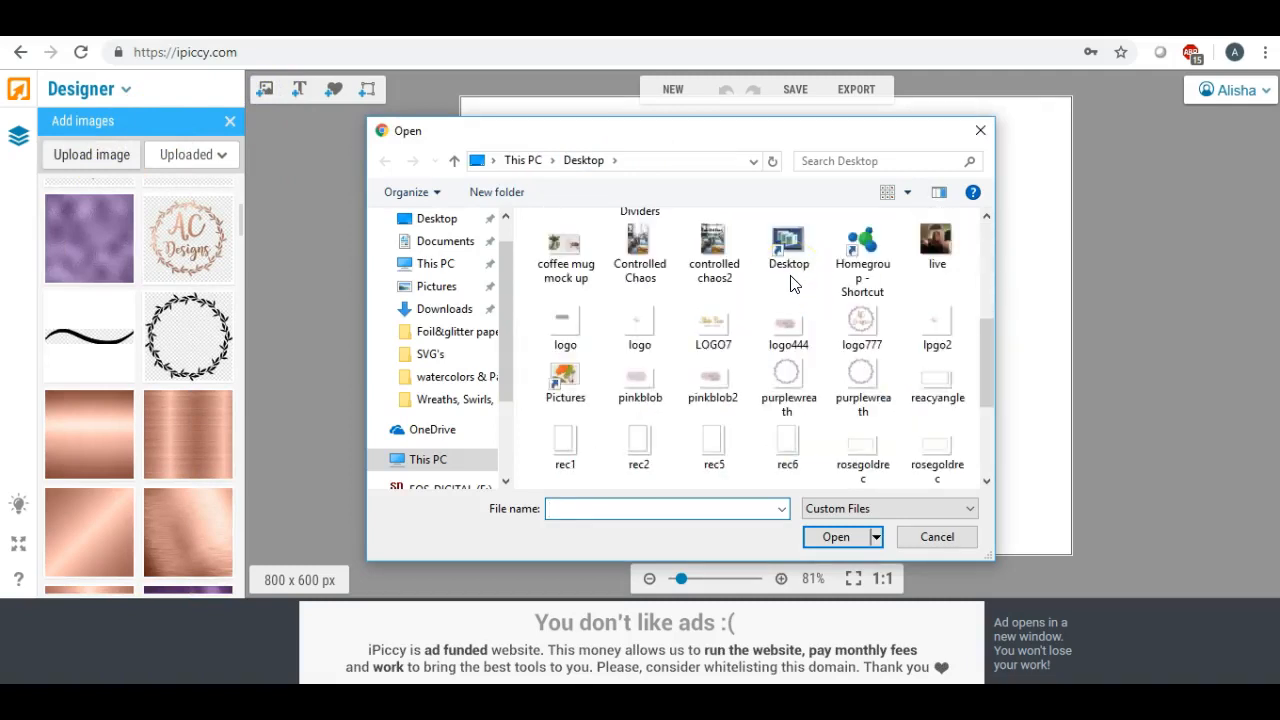
pyautogui.doubleClick(780, 438)
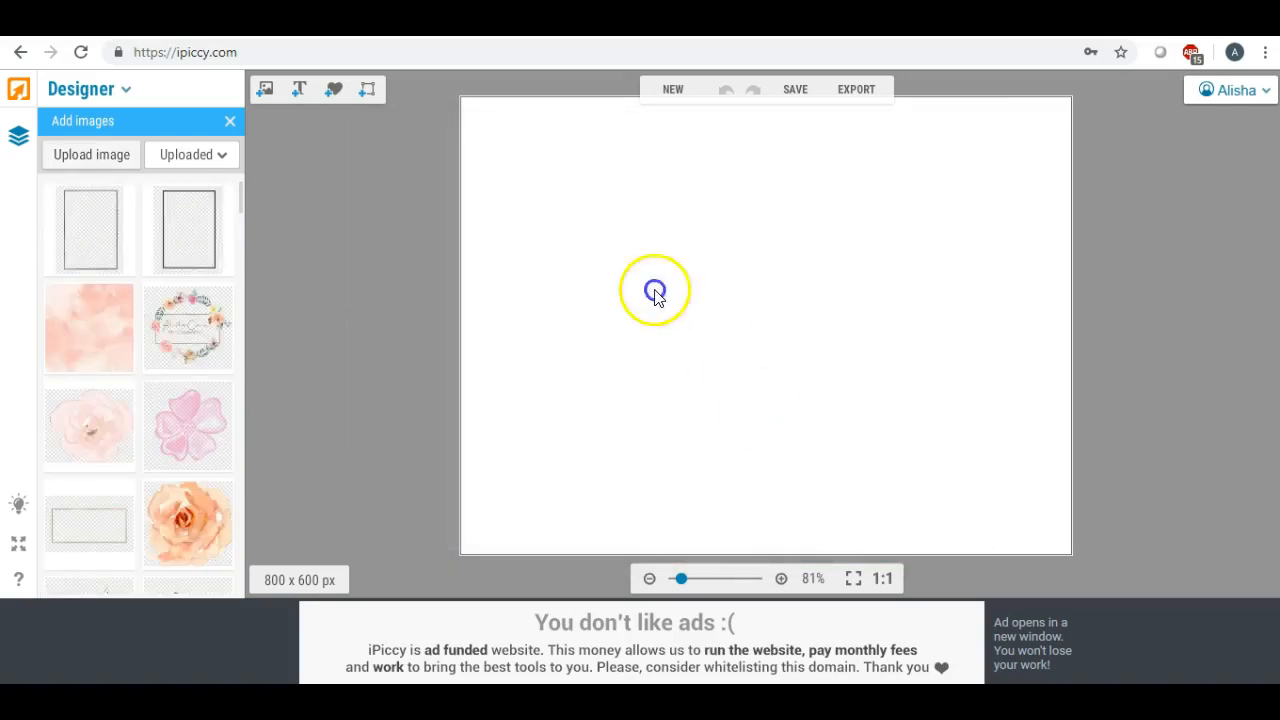
# Step: Place the purple rec6 frame on the canvas, enlarge it to nearly the canvas height, and position it around the middle
pyautogui.moveTo(90, 224); pyautogui.dragTo(662, 232)
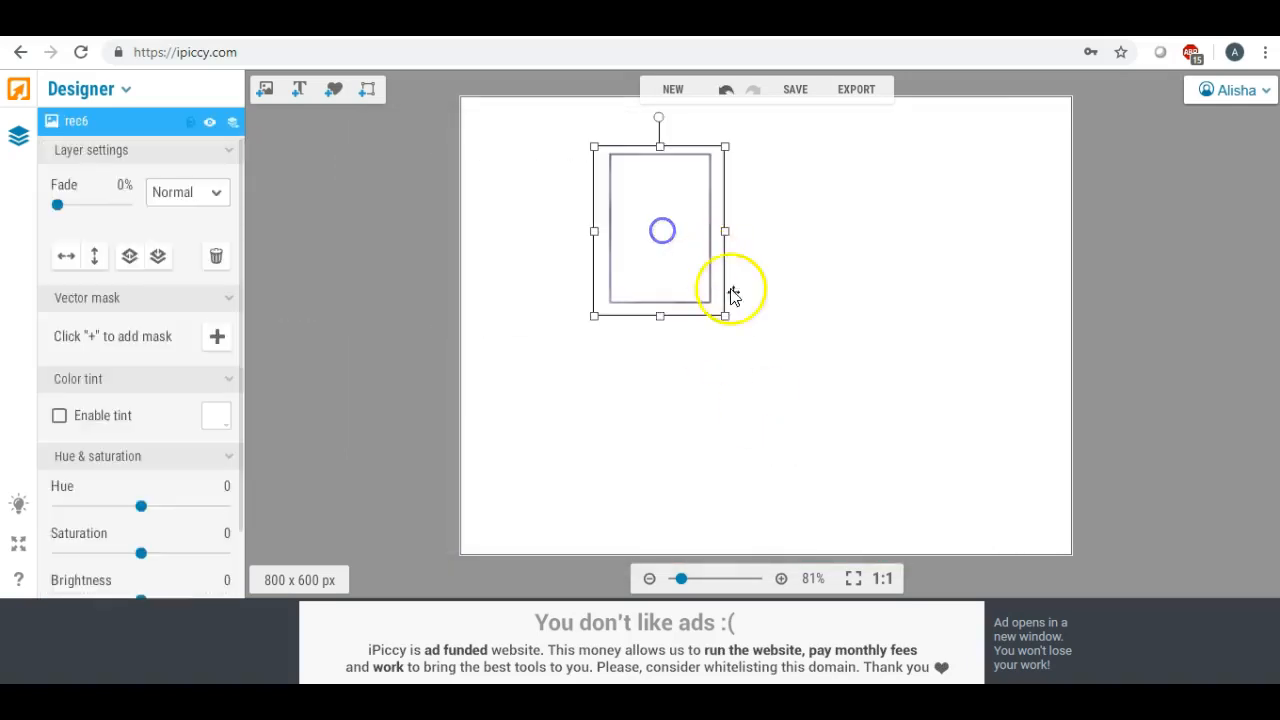
pyautogui.moveTo(726, 319); pyautogui.dragTo(1109, 543)
pyautogui.moveTo(727, 242); pyautogui.dragTo(727, 220)
pyautogui.moveTo(902, 524); pyautogui.dragTo(988, 565)
pyautogui.moveTo(789, 277); pyautogui.dragTo(767, 259)
pyautogui.click(525, 261)
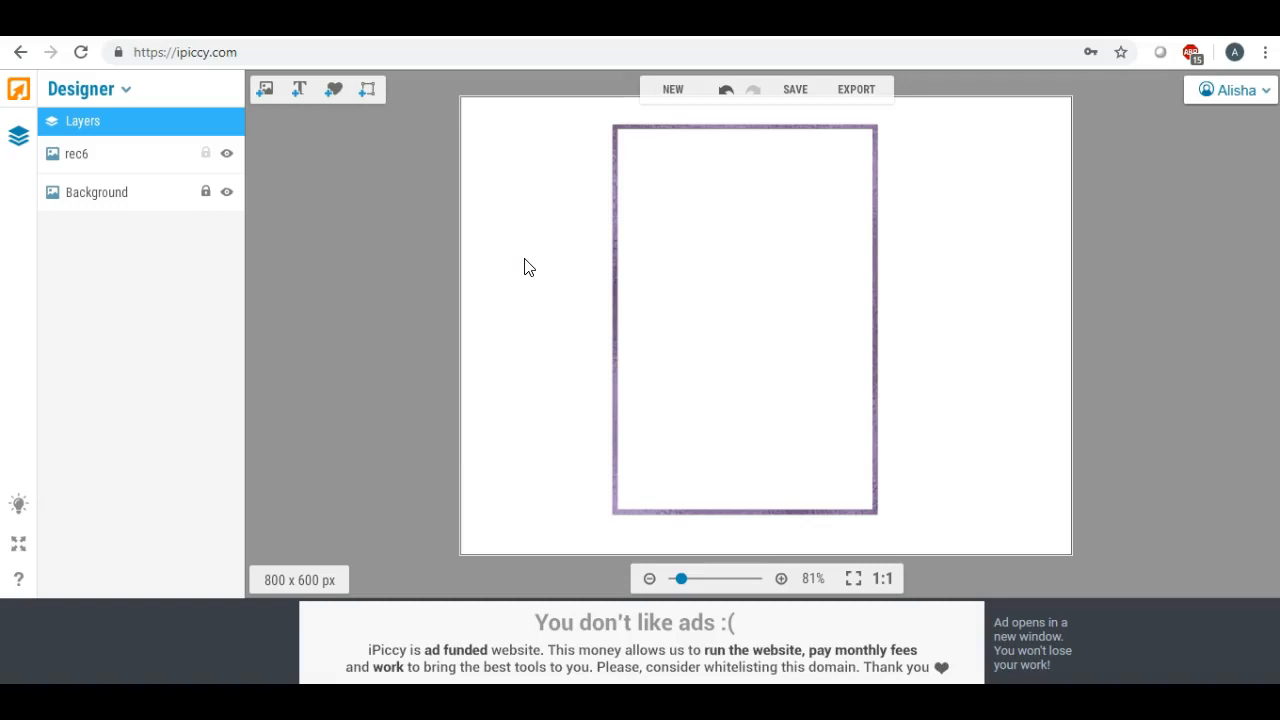
pyautogui.click(522, 261)
pyautogui.click(530, 256)
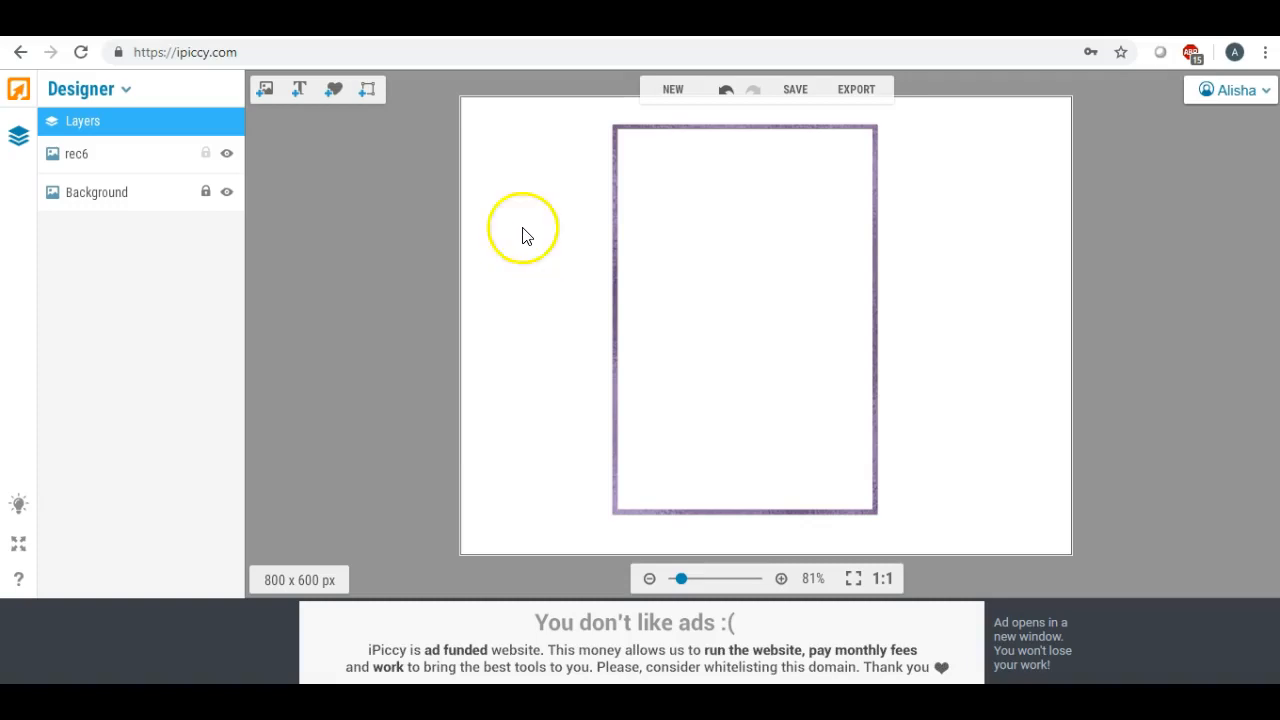
# Step: Start another image upload and find the purple flowers files in the Desktop folder watercolors & Paper
pyautogui.click(267, 92)
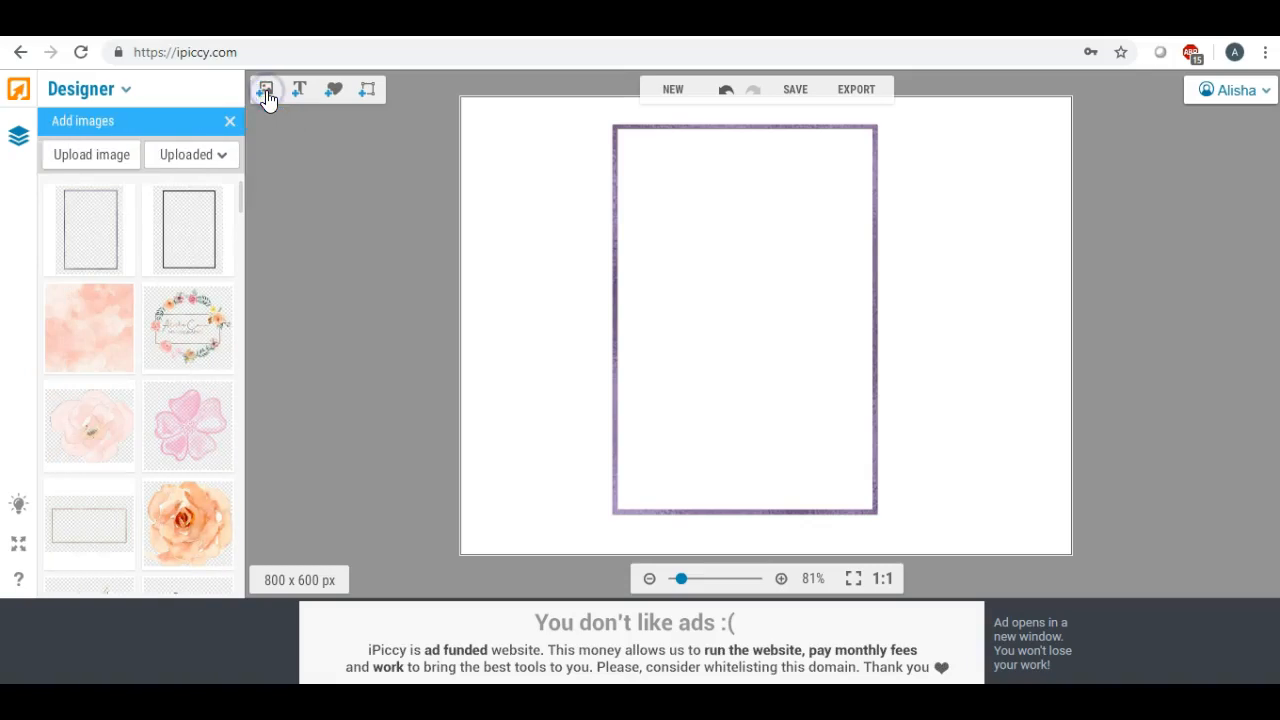
pyautogui.click(102, 155)
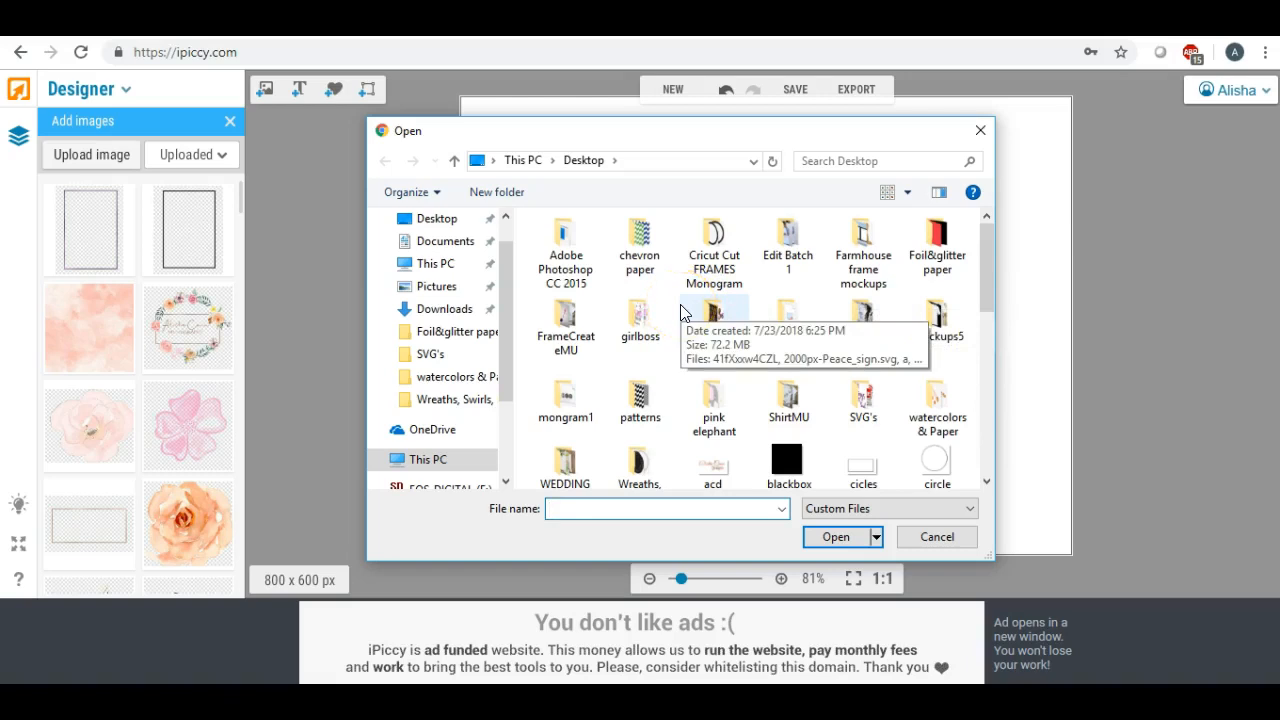
pyautogui.doubleClick(937, 394)
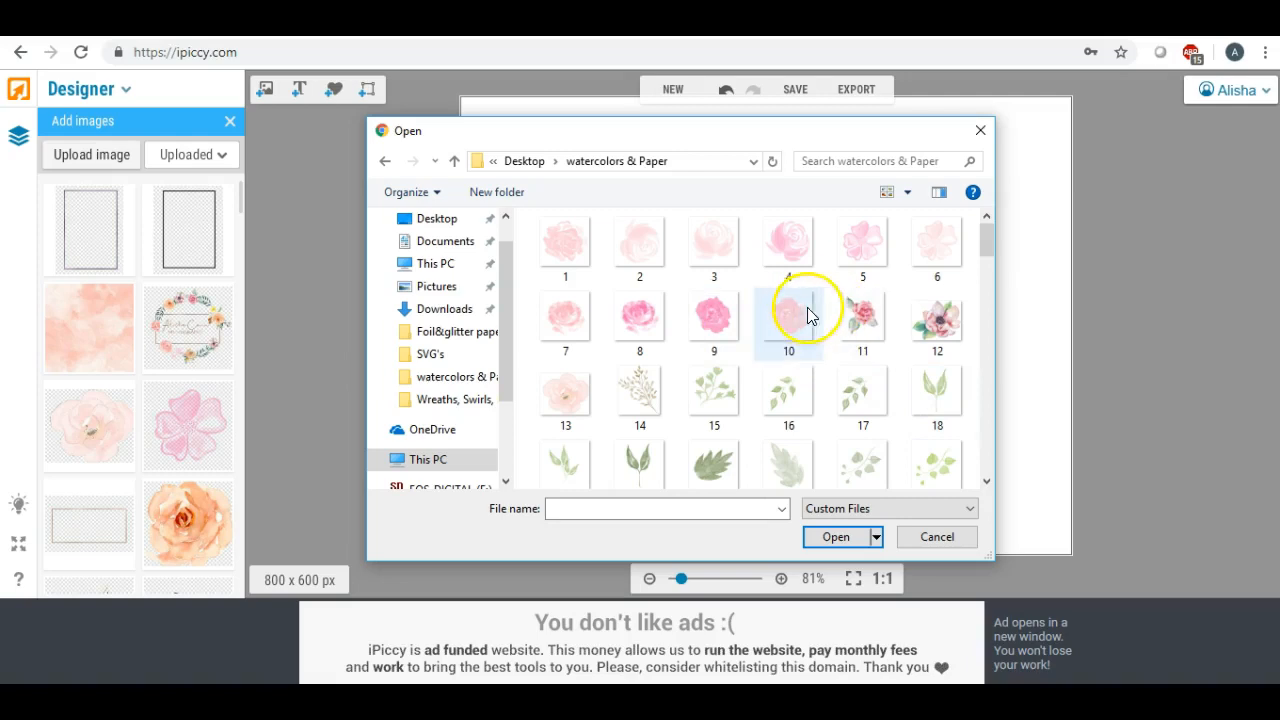
pyautogui.moveTo(984, 237); pyautogui.dragTo(999, 404)
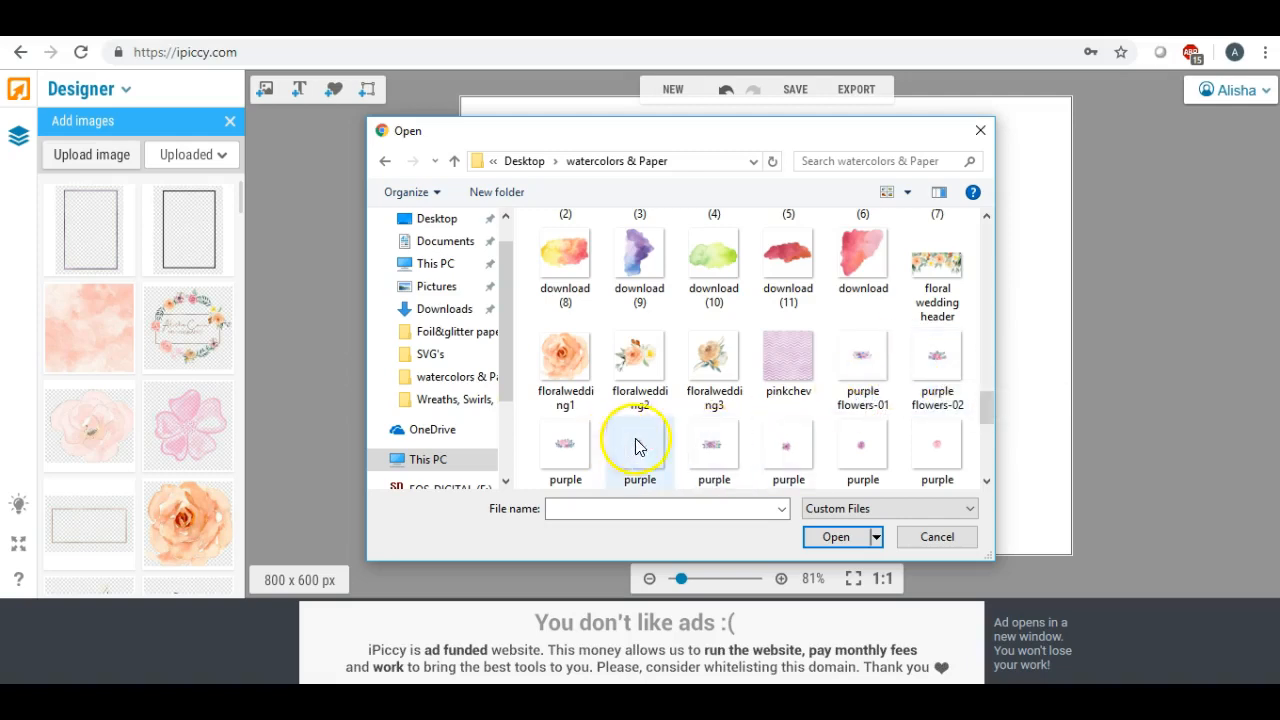
pyautogui.scroll(-3, 750, 415)
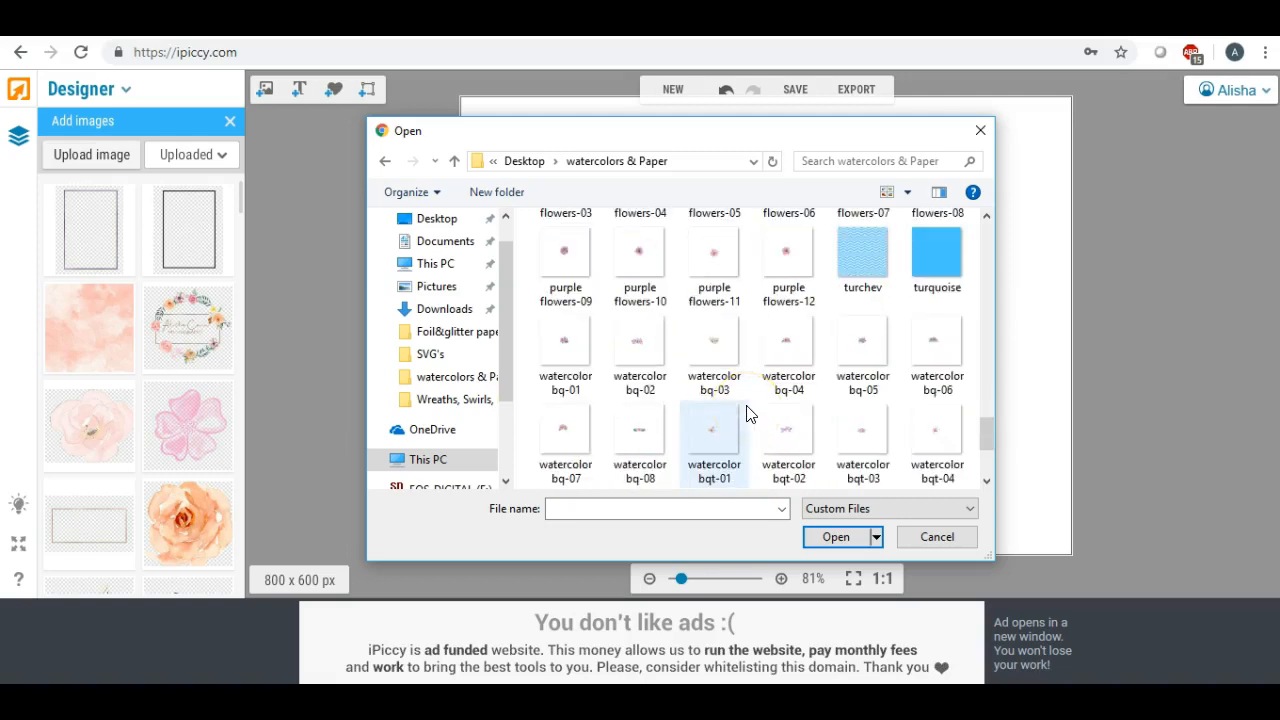
pyautogui.scroll(4, 750, 415)
pyautogui.scroll(-2, 863, 420)
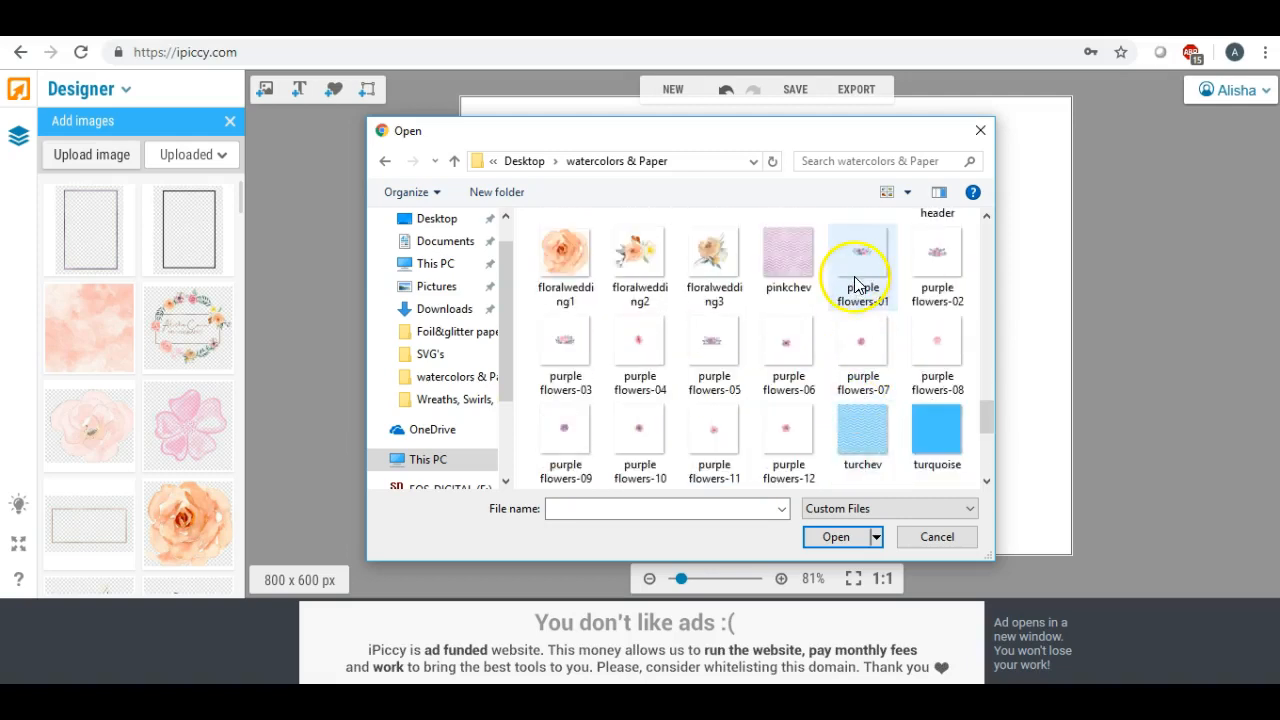
# Step: Select the files purple flowers-01 through purple flowers-12 for upload
pyautogui.click(867, 255)
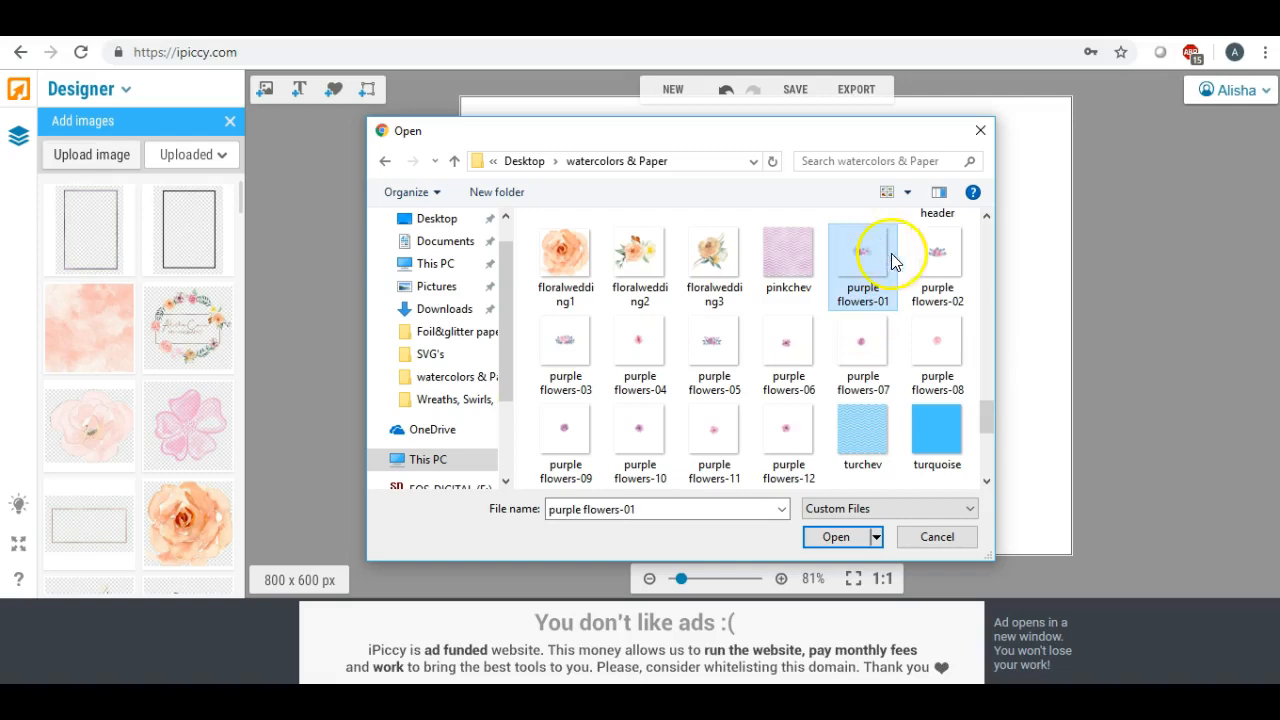
pyautogui.keyDown('ctrl'); pyautogui.click(930, 255); pyautogui.keyUp('ctrl')
pyautogui.keyDown('ctrl'); pyautogui.click(595, 350); pyautogui.keyUp('ctrl')
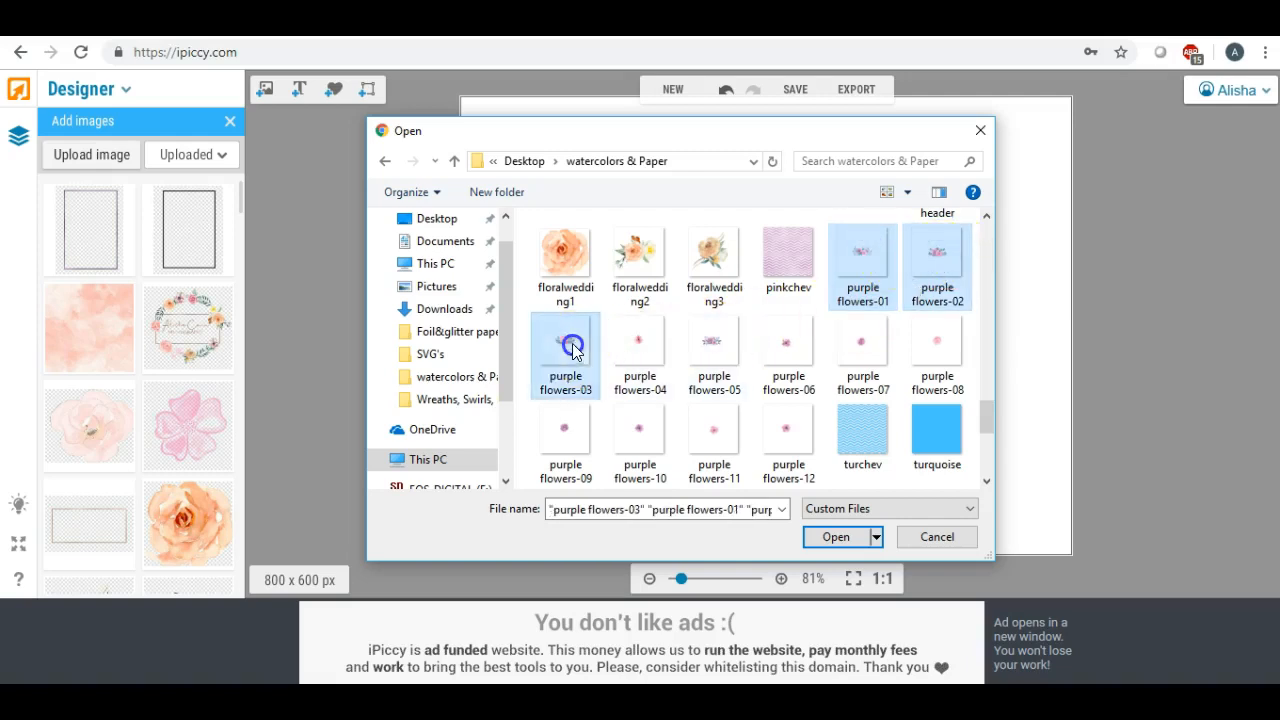
pyautogui.keyDown('ctrl'); pyautogui.click(636, 340); pyautogui.keyUp('ctrl')
pyautogui.keyDown('ctrl'); pyautogui.click(714, 342); pyautogui.keyUp('ctrl')
pyautogui.keyDown('ctrl'); pyautogui.click(771, 343); pyautogui.keyUp('ctrl')
pyautogui.keyDown('ctrl'); pyautogui.click(860, 340); pyautogui.keyUp('ctrl')
pyautogui.keyDown('ctrl'); pyautogui.click(934, 340); pyautogui.keyUp('ctrl')
pyautogui.keyDown('ctrl'); pyautogui.click(562, 426); pyautogui.keyUp('ctrl')
pyautogui.keyDown('ctrl'); pyautogui.click(640, 428); pyautogui.keyUp('ctrl')
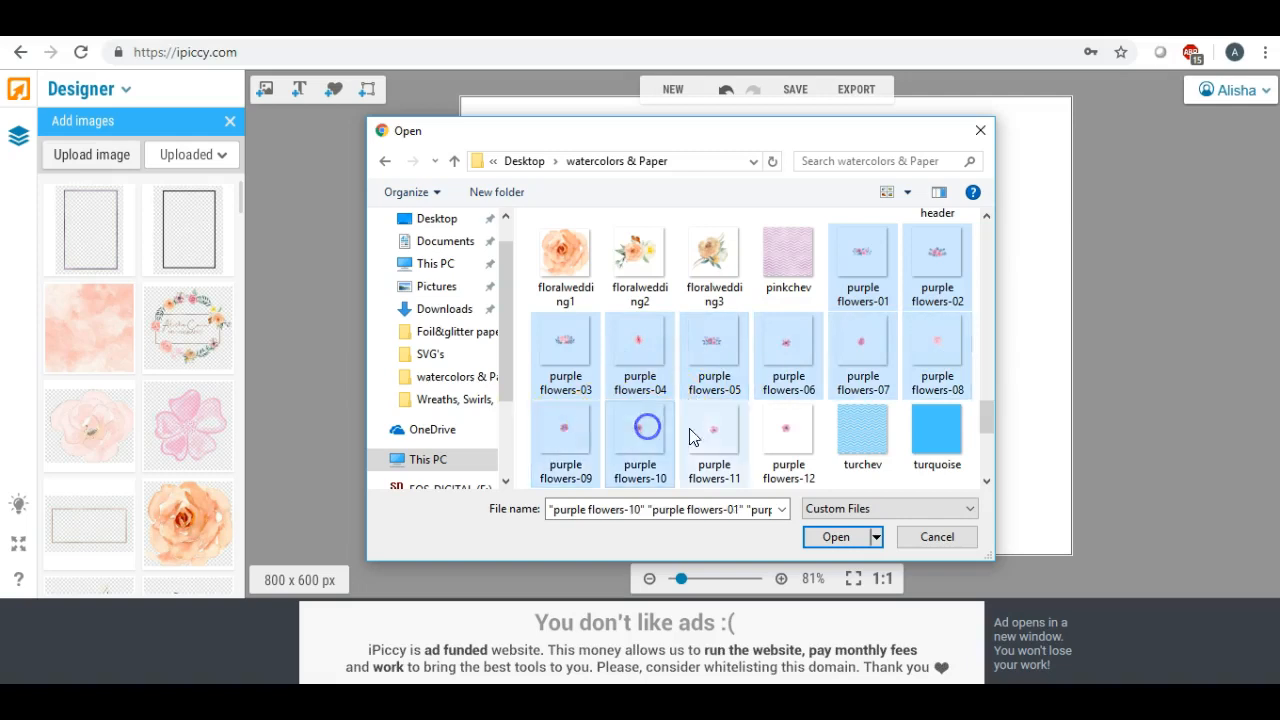
pyautogui.keyDown('ctrl'); pyautogui.click(714, 428); pyautogui.keyUp('ctrl')
pyautogui.keyDown('ctrl'); pyautogui.click(786, 432); pyautogui.keyUp('ctrl')
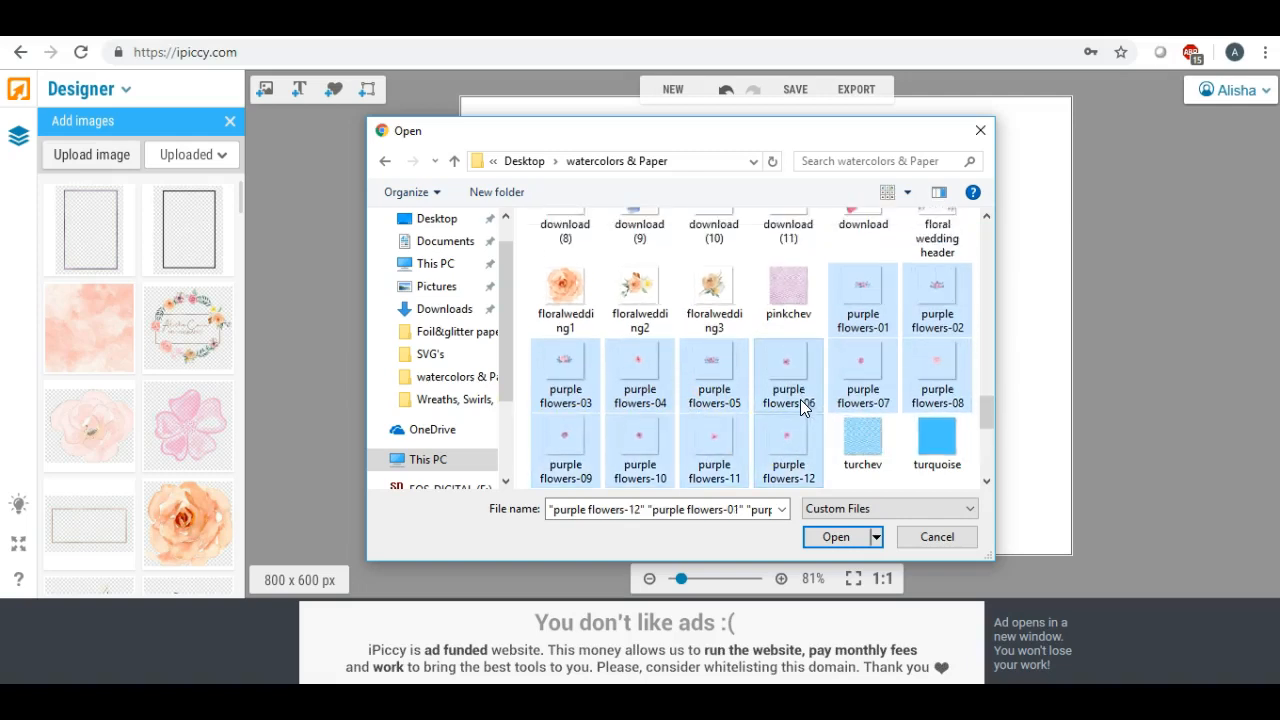
# Step: Add watercolor bq-01 to bq-05, bq-07, bq-08 and the watercolor bqt images to the selection, and upload all the chosen files
pyautogui.moveTo(985, 400); pyautogui.dragTo(986, 420)
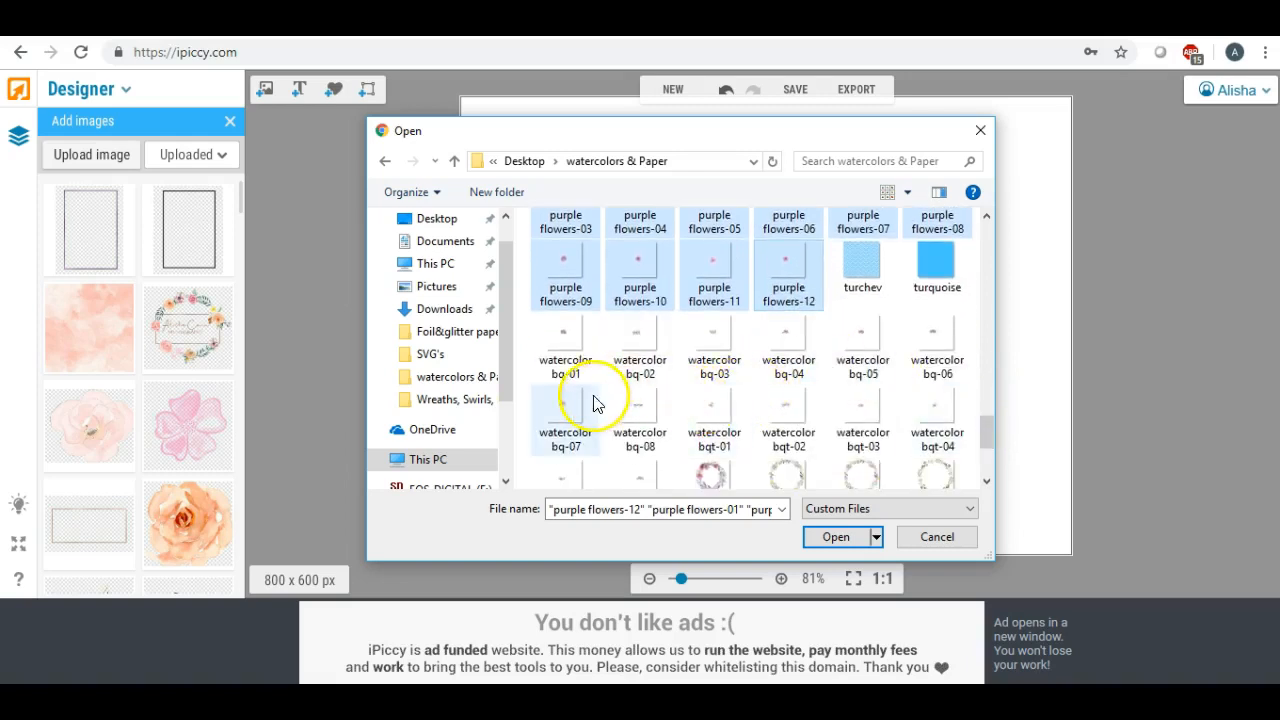
pyautogui.keyDown('ctrl'); pyautogui.click(563, 337); pyautogui.keyUp('ctrl')
pyautogui.keyDown('ctrl'); pyautogui.click(627, 337); pyautogui.keyUp('ctrl')
pyautogui.keyDown('ctrl'); pyautogui.click(788, 340); pyautogui.keyUp('ctrl')
pyautogui.keyDown('ctrl'); pyautogui.click(861, 337); pyautogui.keyUp('ctrl')
pyautogui.keyDown('ctrl'); pyautogui.click(935, 408); pyautogui.keyUp('ctrl')
pyautogui.keyDown('ctrl'); pyautogui.click(862, 414); pyautogui.keyUp('ctrl')
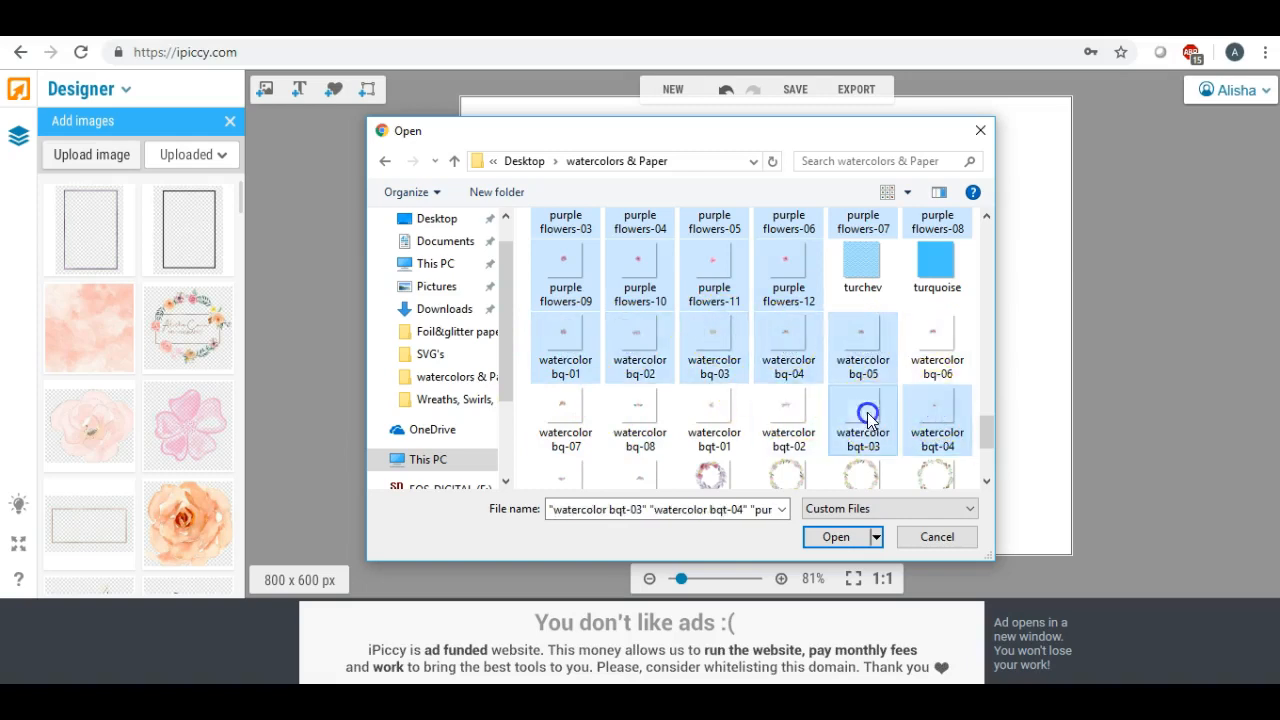
pyautogui.keyDown('ctrl'); pyautogui.click(788, 414); pyautogui.keyUp('ctrl')
pyautogui.keyDown('ctrl'); pyautogui.click(714, 408); pyautogui.keyUp('ctrl')
pyautogui.keyDown('ctrl'); pyautogui.click(648, 411); pyautogui.keyUp('ctrl')
pyautogui.keyDown('ctrl'); pyautogui.click(558, 410); pyautogui.keyUp('ctrl')
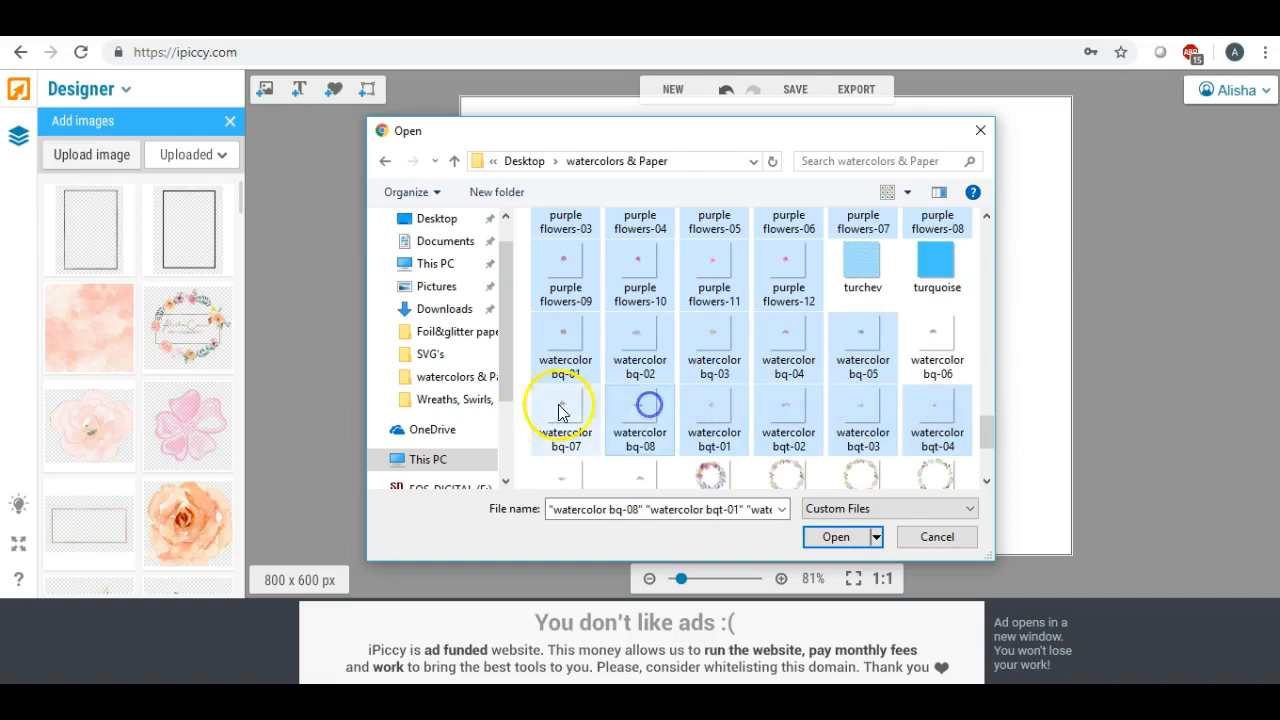
pyautogui.scroll(-1, 640, 425)
pyautogui.keyDown('ctrl'); pyautogui.click(638, 460); pyautogui.keyUp('ctrl')
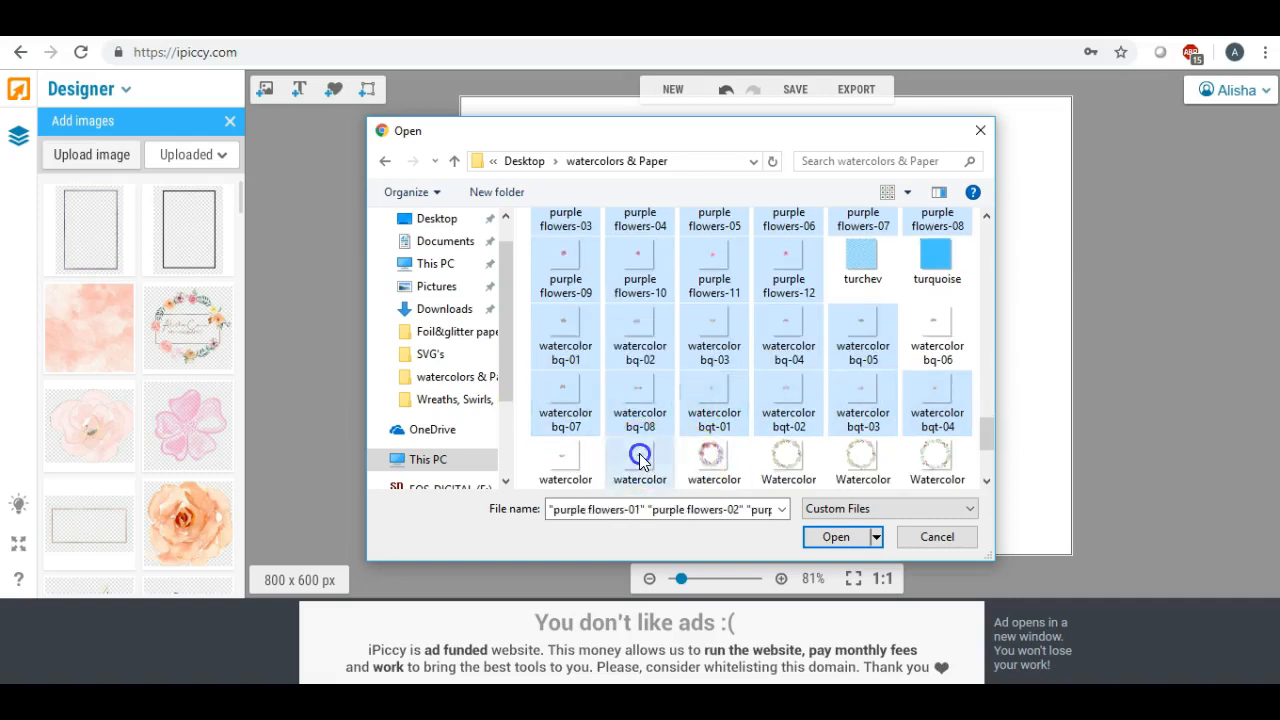
pyautogui.scroll(-1, 600, 450)
pyautogui.keyDown('ctrl'); pyautogui.click(560, 440); pyautogui.keyUp('ctrl')
pyautogui.click(835, 537)
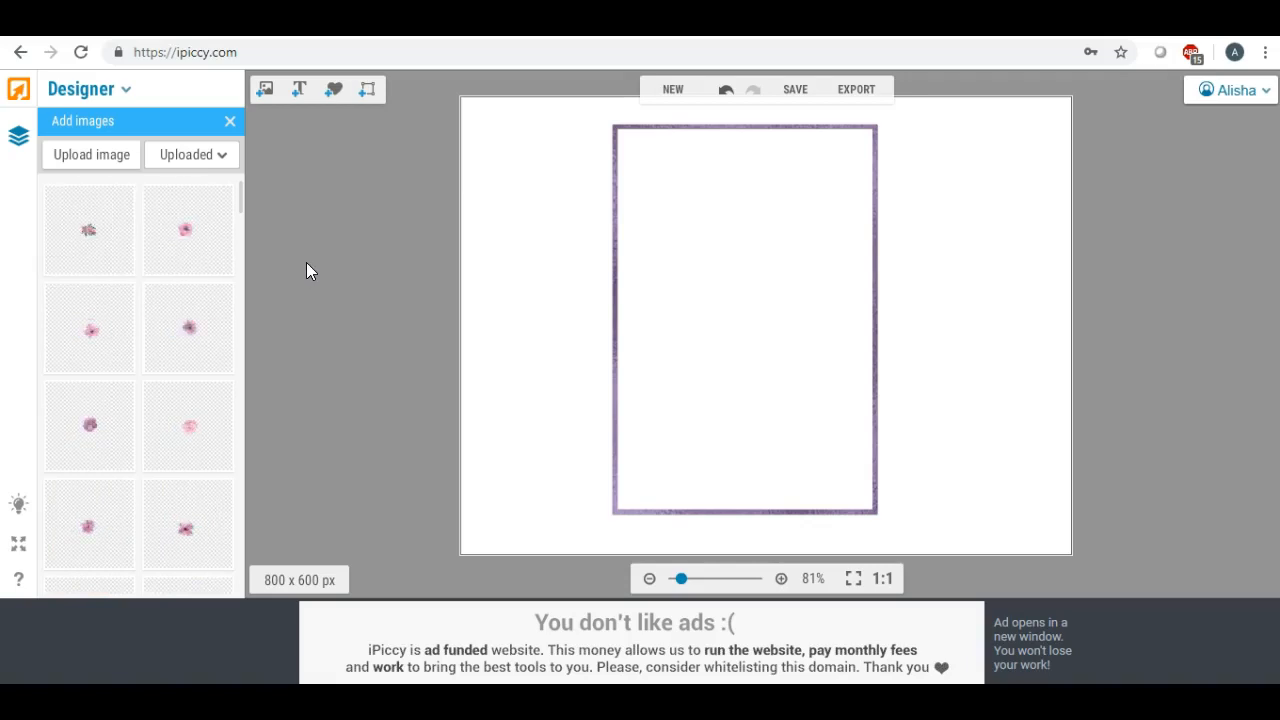
# Step: Shrink the purple frame slightly and reposition it so it fits within the canvas with a margin above and below
pyautogui.click(631, 296)
pyautogui.click(712, 311)
pyautogui.moveTo(712, 322); pyautogui.dragTo(715, 324)
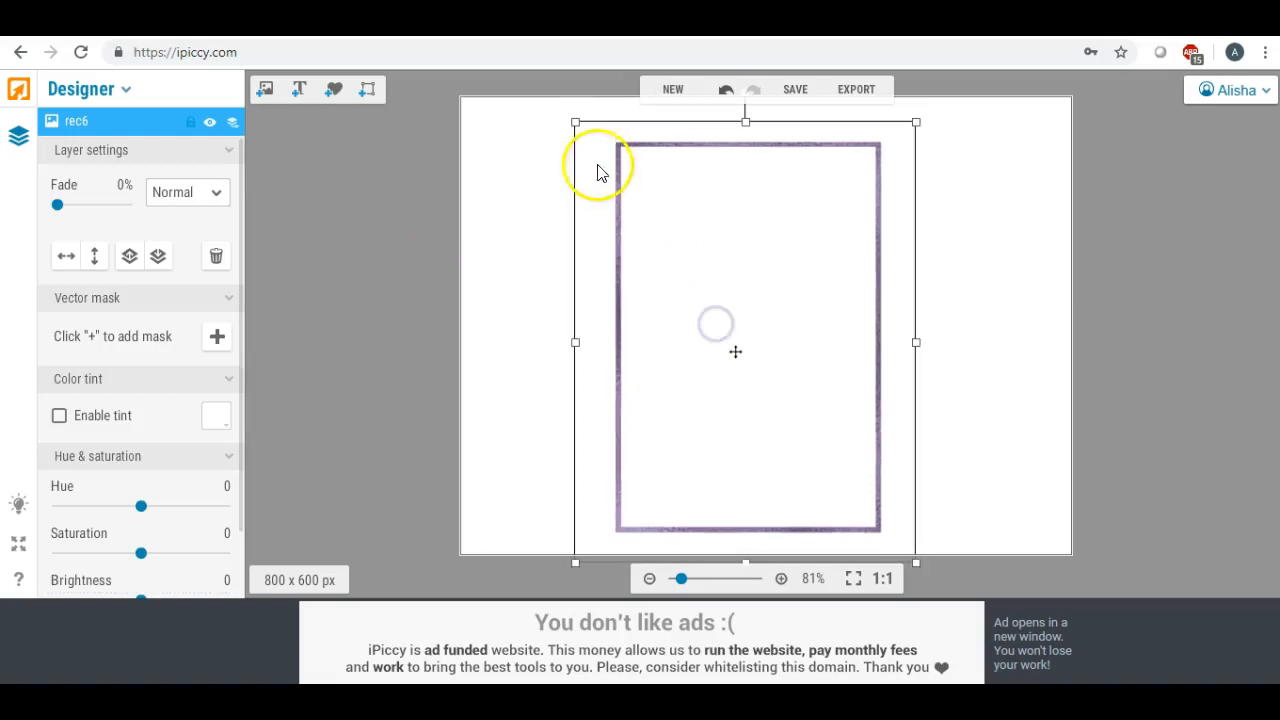
pyautogui.moveTo(583, 133); pyautogui.dragTo(589, 134)
pyautogui.moveTo(714, 257); pyautogui.dragTo(717, 243)
pyautogui.click(529, 240)
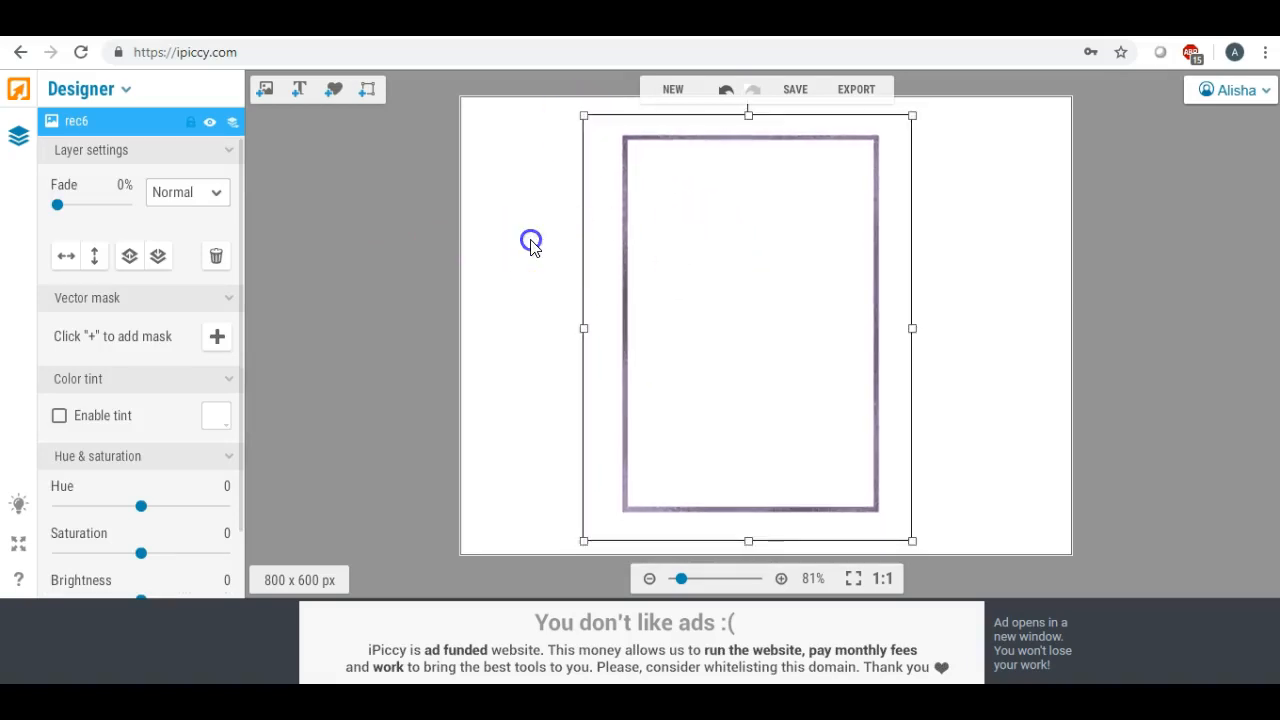
# Step: Place the uploaded purple and pink rose spray with blue leaves on the middle of the frame's top edge
pyautogui.click(268, 92)
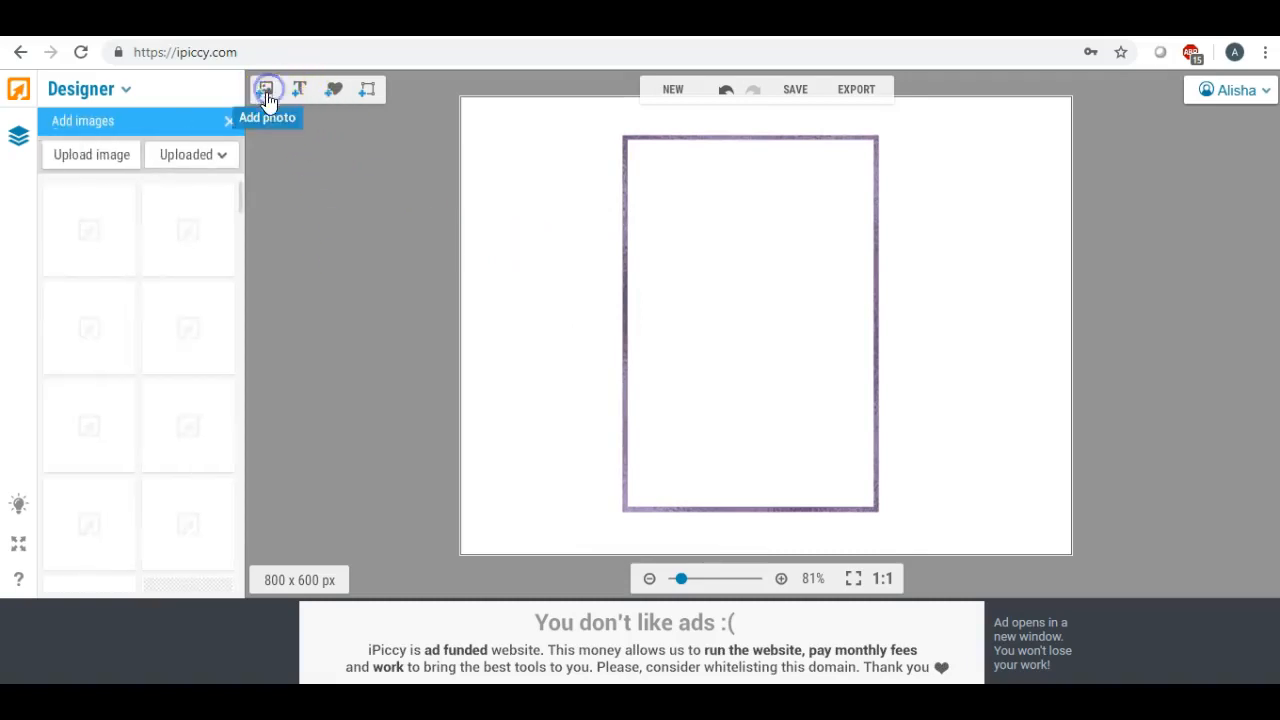
pyautogui.moveTo(242, 189); pyautogui.dragTo(243, 189)
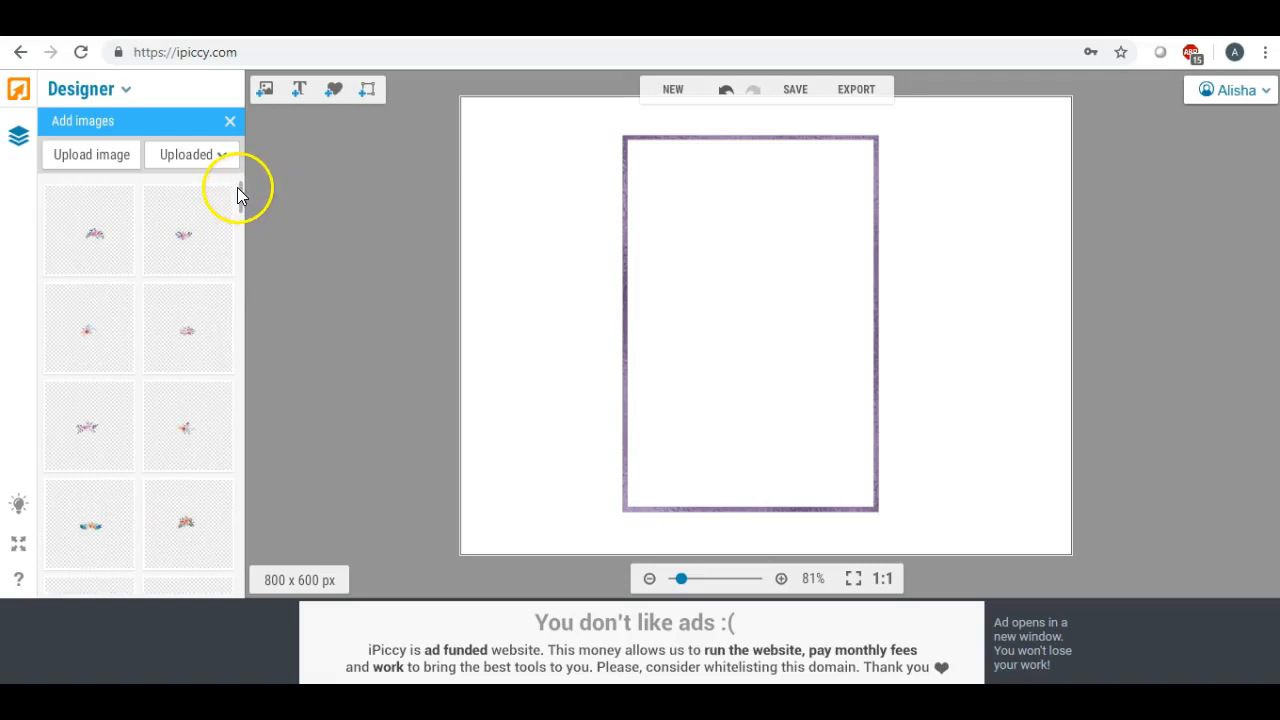
pyautogui.moveTo(242, 197); pyautogui.dragTo(235, 206)
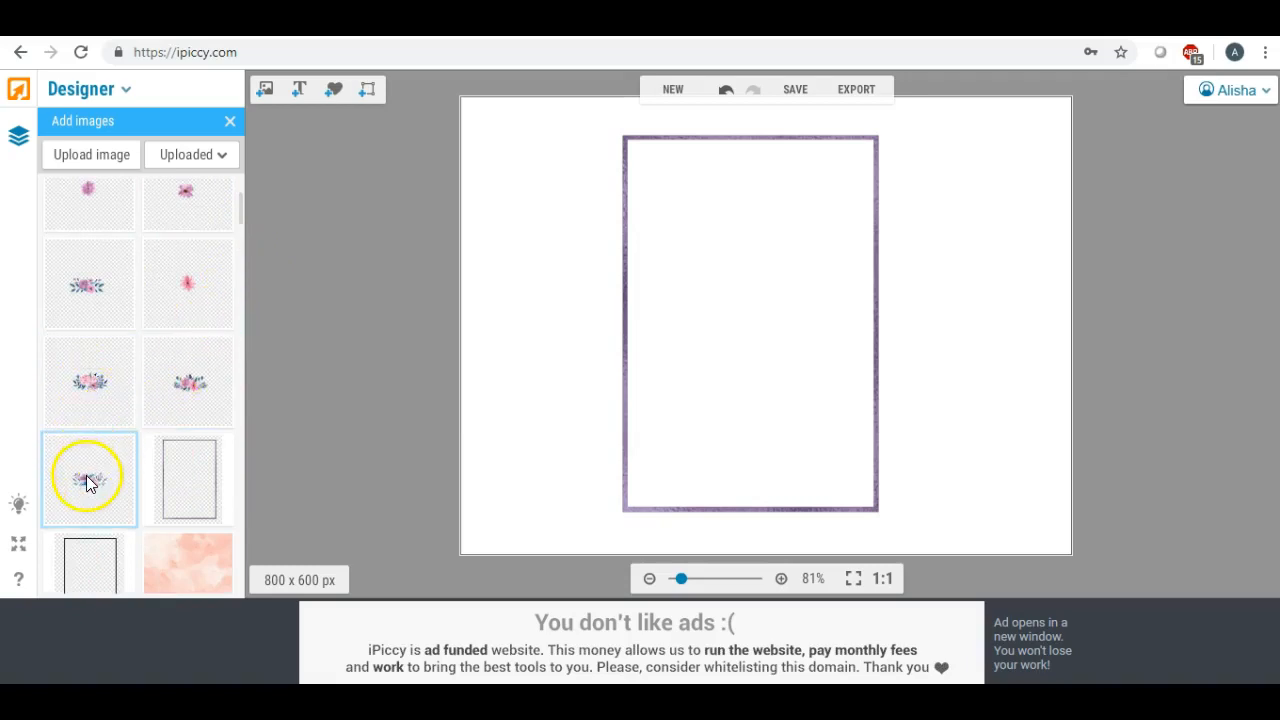
pyautogui.click(90, 397)
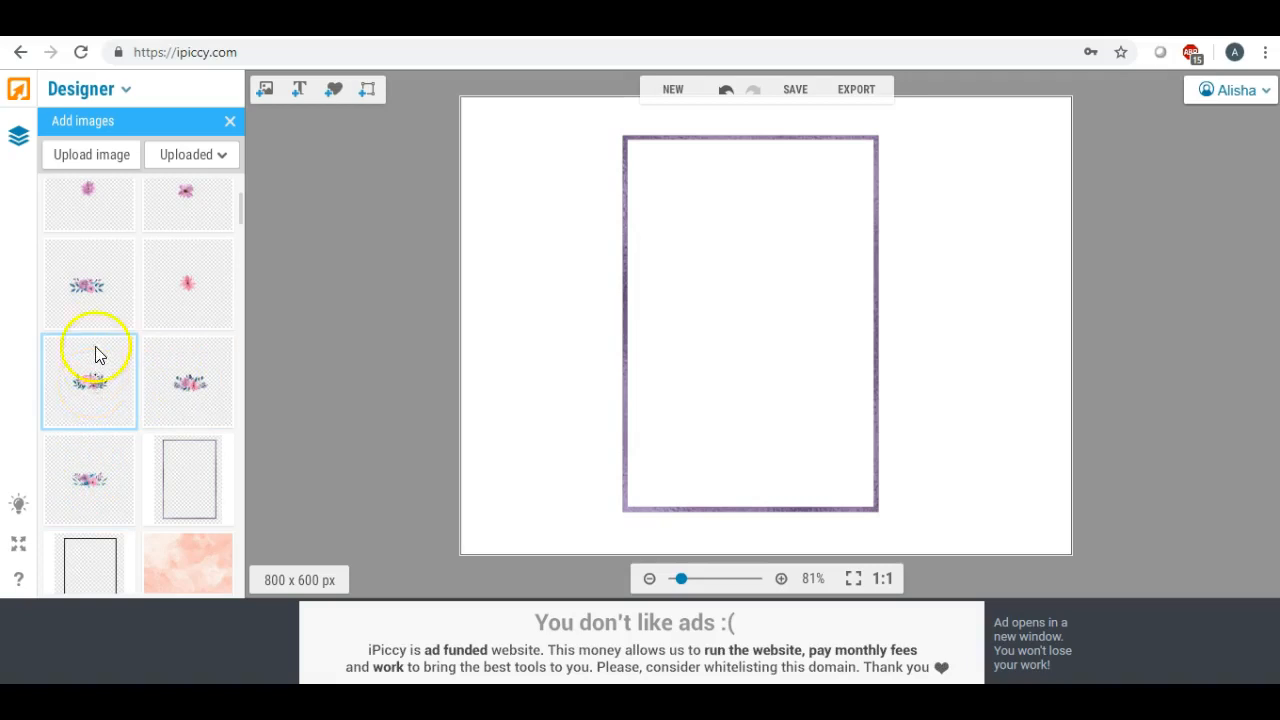
pyautogui.click(85, 300)
pyautogui.moveTo(86, 292); pyautogui.dragTo(744, 139)
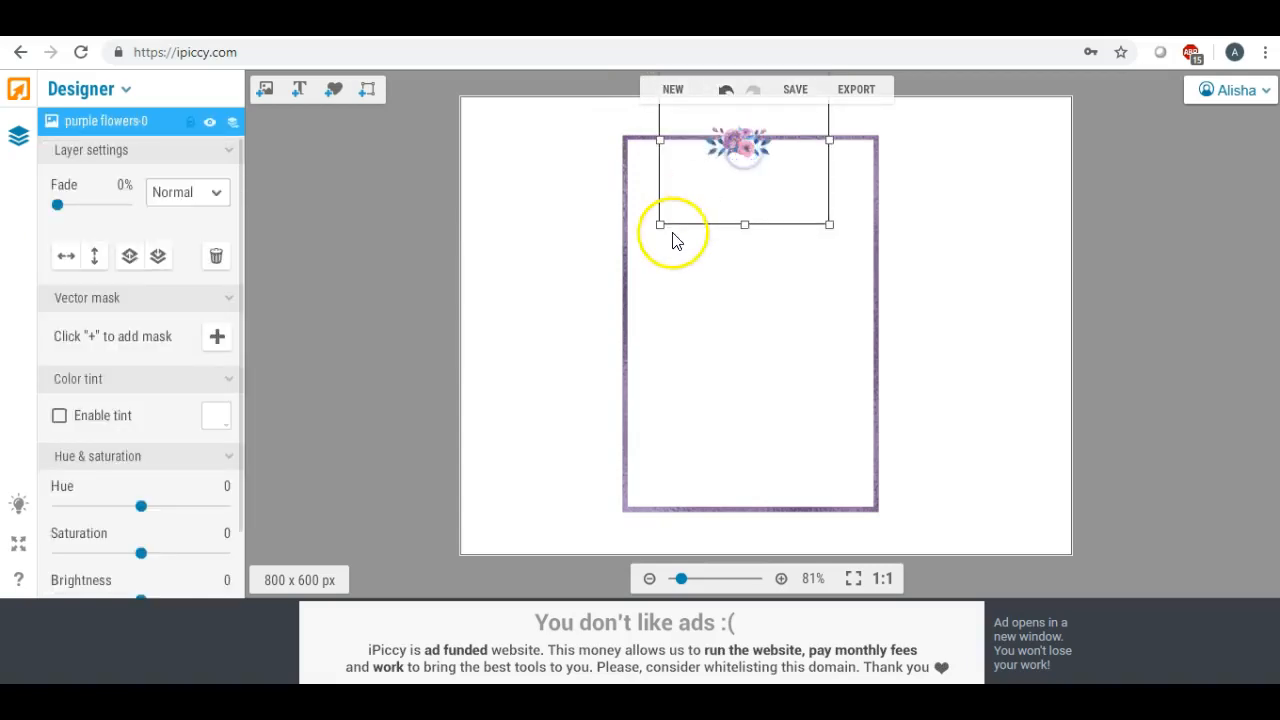
# Step: Enlarge the rose spray to about half the frame's width and center it on the frame's top edge
pyautogui.moveTo(662, 143); pyautogui.dragTo(621, 141)
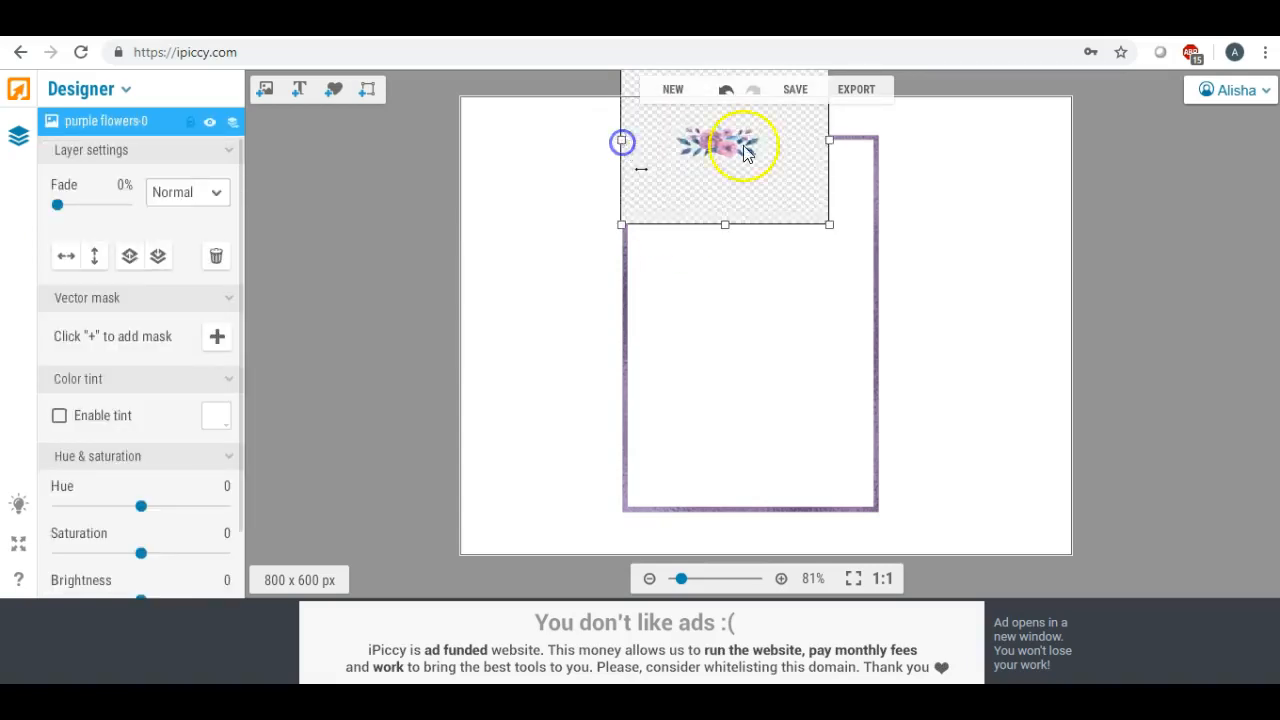
pyautogui.moveTo(830, 224); pyautogui.dragTo(943, 345)
pyautogui.moveTo(800, 229); pyautogui.dragTo(771, 178)
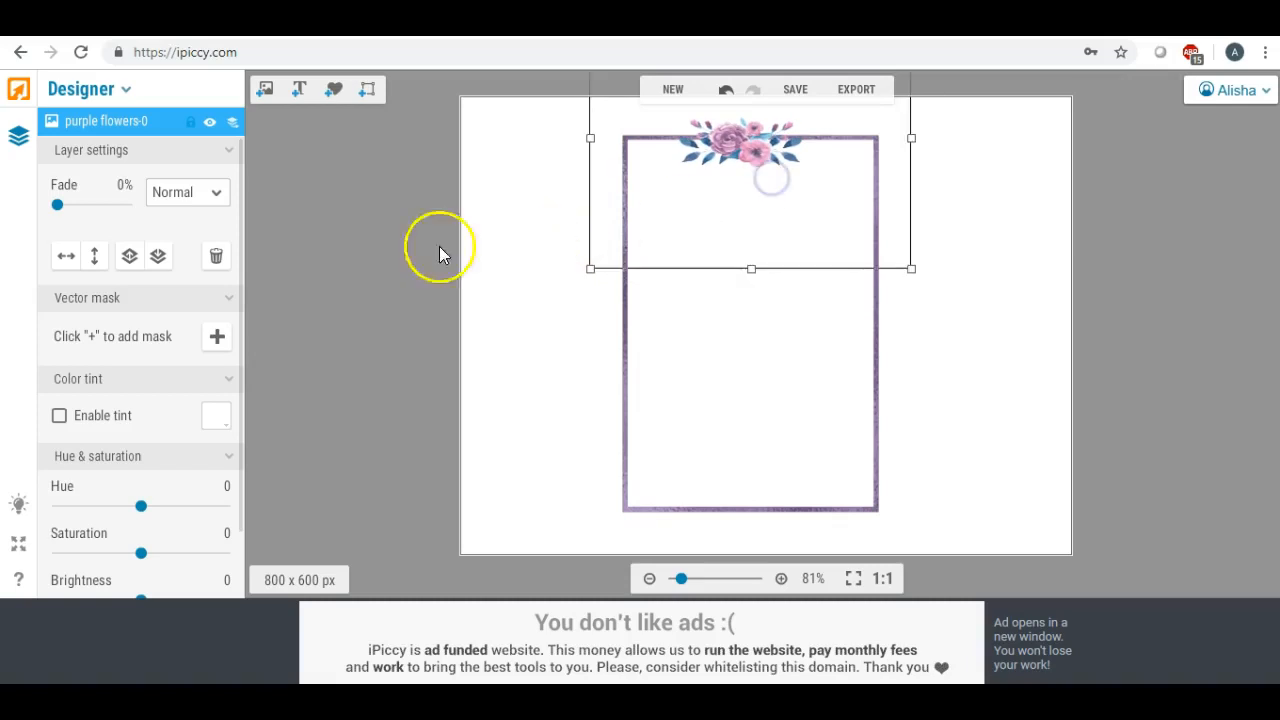
# Step: Add the uploaded pink flower spray with dark blue leaves and tilt it over the frame's upper-right corner
pyautogui.click(265, 93)
pyautogui.click(196, 262)
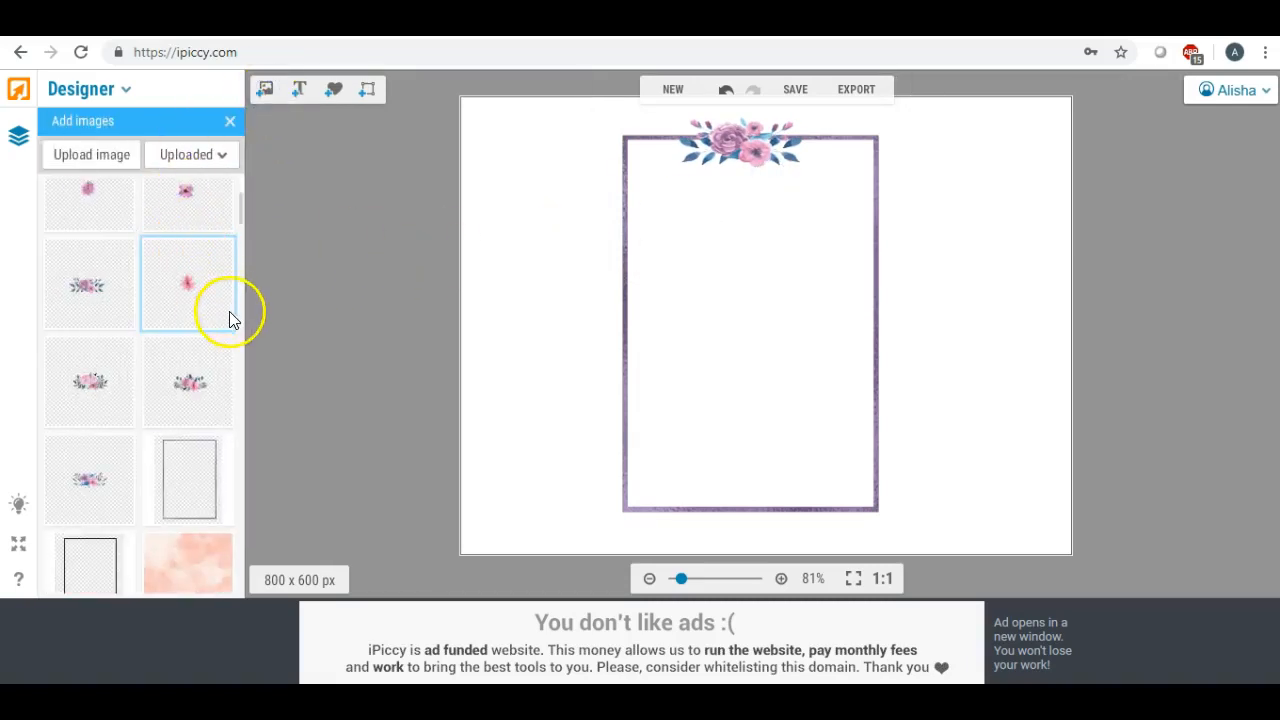
pyautogui.moveTo(199, 381); pyautogui.dragTo(795, 259)
pyautogui.moveTo(797, 145); pyautogui.dragTo(877, 163)
pyautogui.moveTo(797, 246); pyautogui.dragTo(866, 142)
# Step: Enlarge the pink flower spray, adjust its rotation, and fit it diagonally around the frame's upper-right corner
pyautogui.moveTo(873, 266); pyautogui.dragTo(888, 458)
pyautogui.moveTo(857, 171); pyautogui.dragTo(862, 116)
pyautogui.moveTo(737, 291); pyautogui.dragTo(727, 366)
pyautogui.moveTo(920, 136); pyautogui.dragTo(697, 411)
pyautogui.moveTo(769, 283)
pyautogui.mouseDown()
pyautogui.moveTo(799, 194)
pyautogui.moveTo(831, 176)
pyautogui.mouseUp()
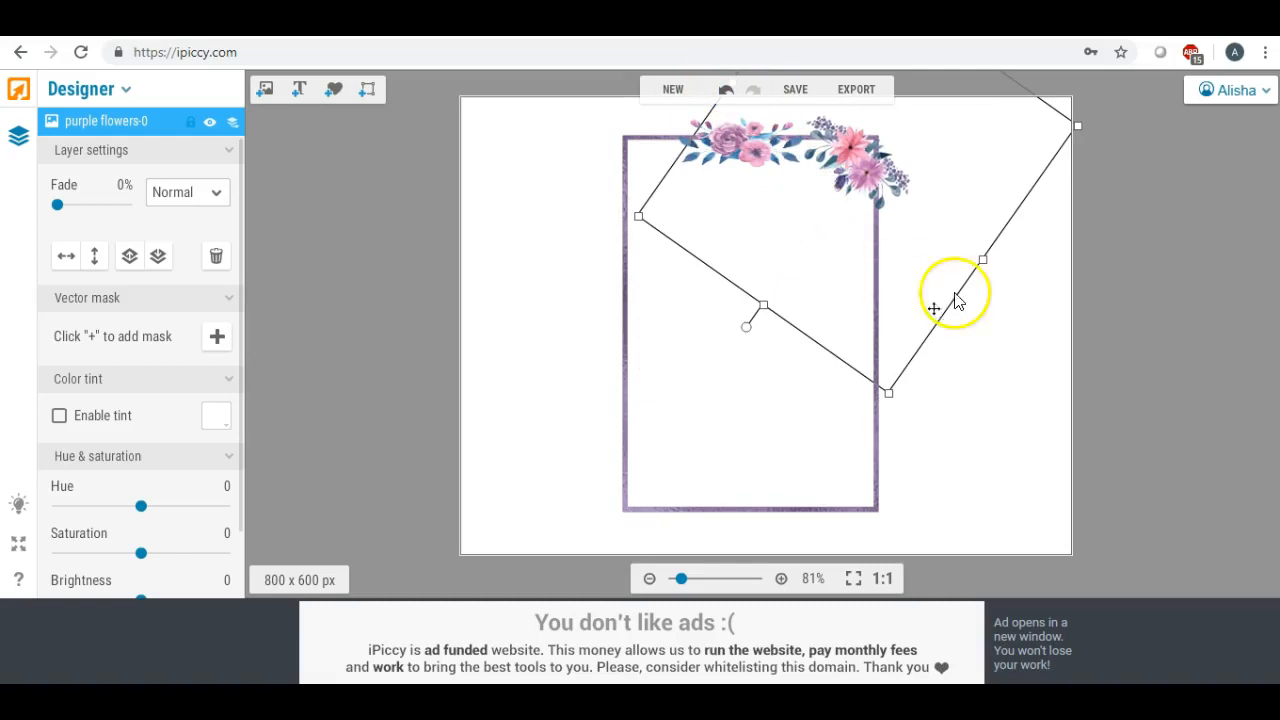
pyautogui.moveTo(984, 262); pyautogui.dragTo(946, 246)
pyautogui.moveTo(823, 189); pyautogui.dragTo(849, 160)
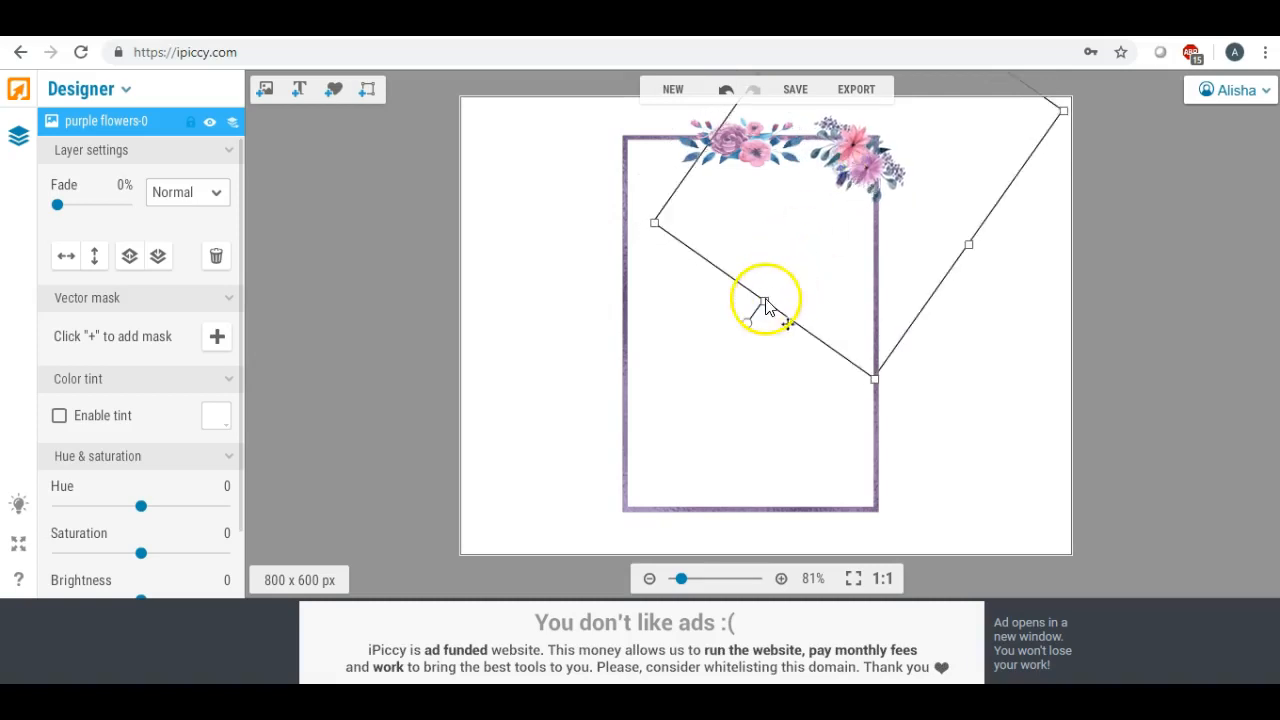
# Step: Enlarge the pink flower spray on the frame's upper-right corner slightly and shift the rose spray along the top edge to meet it
pyautogui.moveTo(763, 305); pyautogui.dragTo(747, 327)
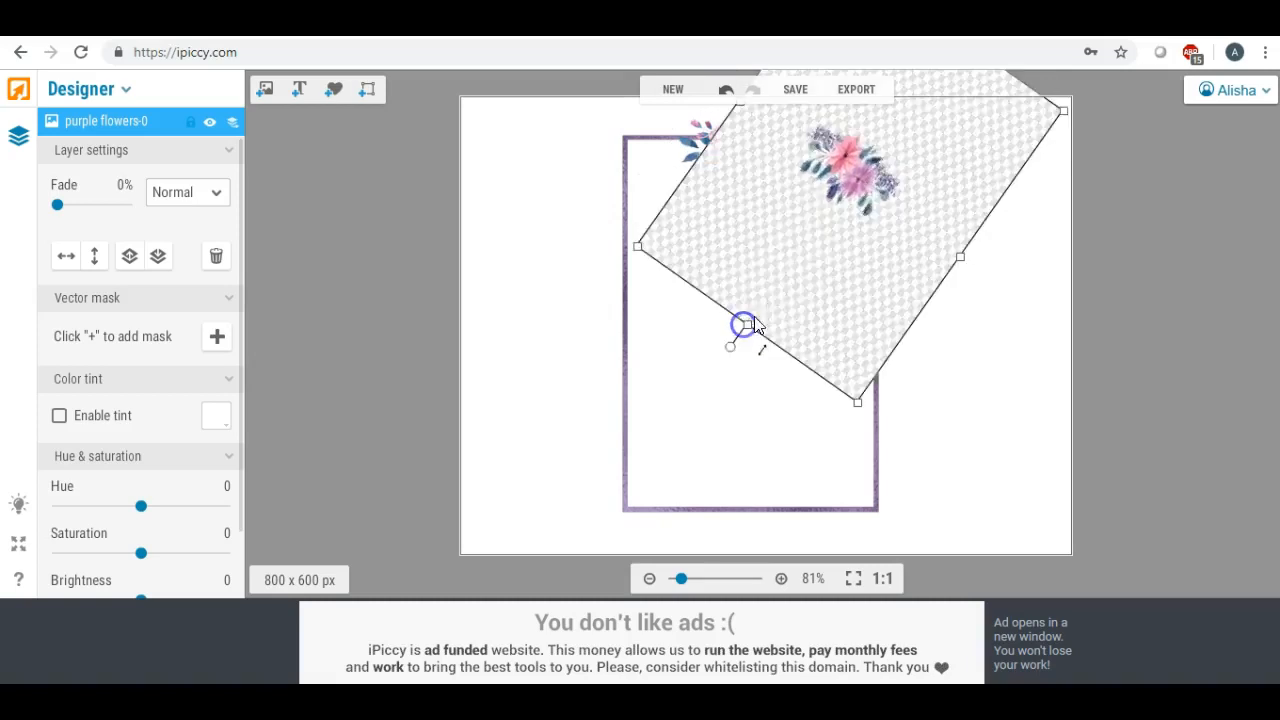
pyautogui.moveTo(828, 192); pyautogui.dragTo(848, 170)
pyautogui.moveTo(757, 153); pyautogui.dragTo(713, 140)
pyautogui.click(510, 177)
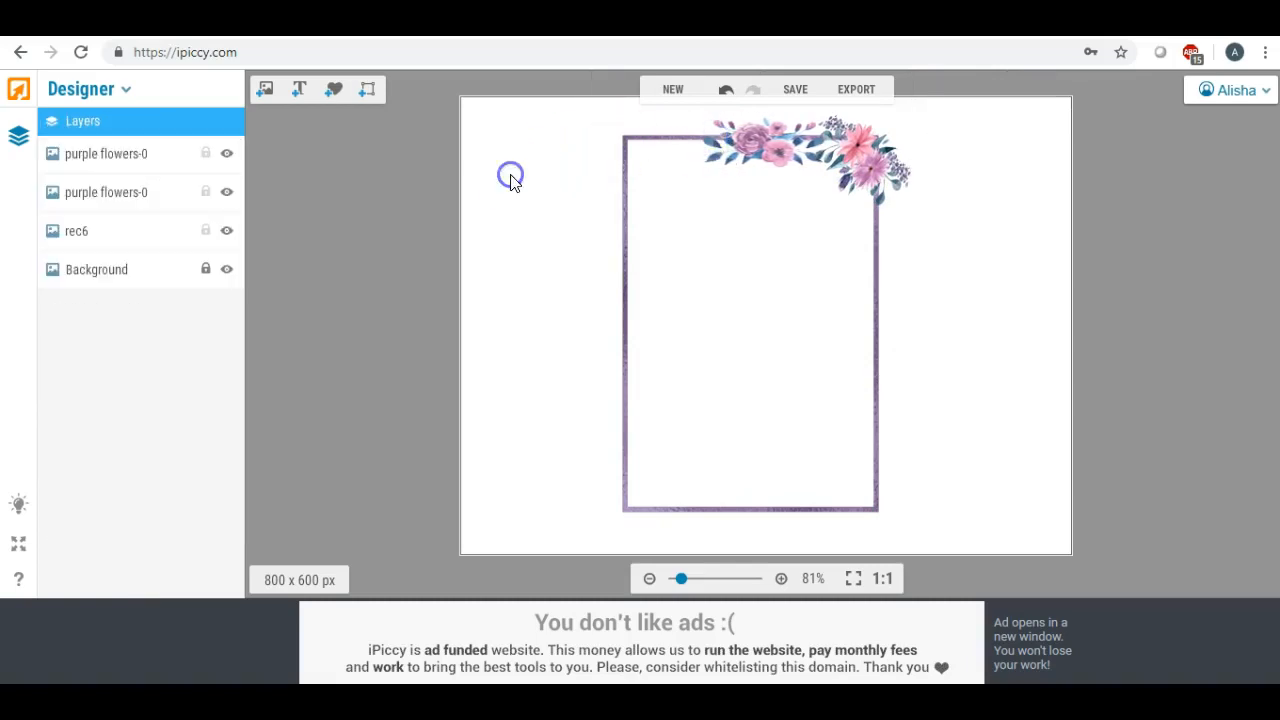
pyautogui.click(786, 177)
pyautogui.click(262, 91)
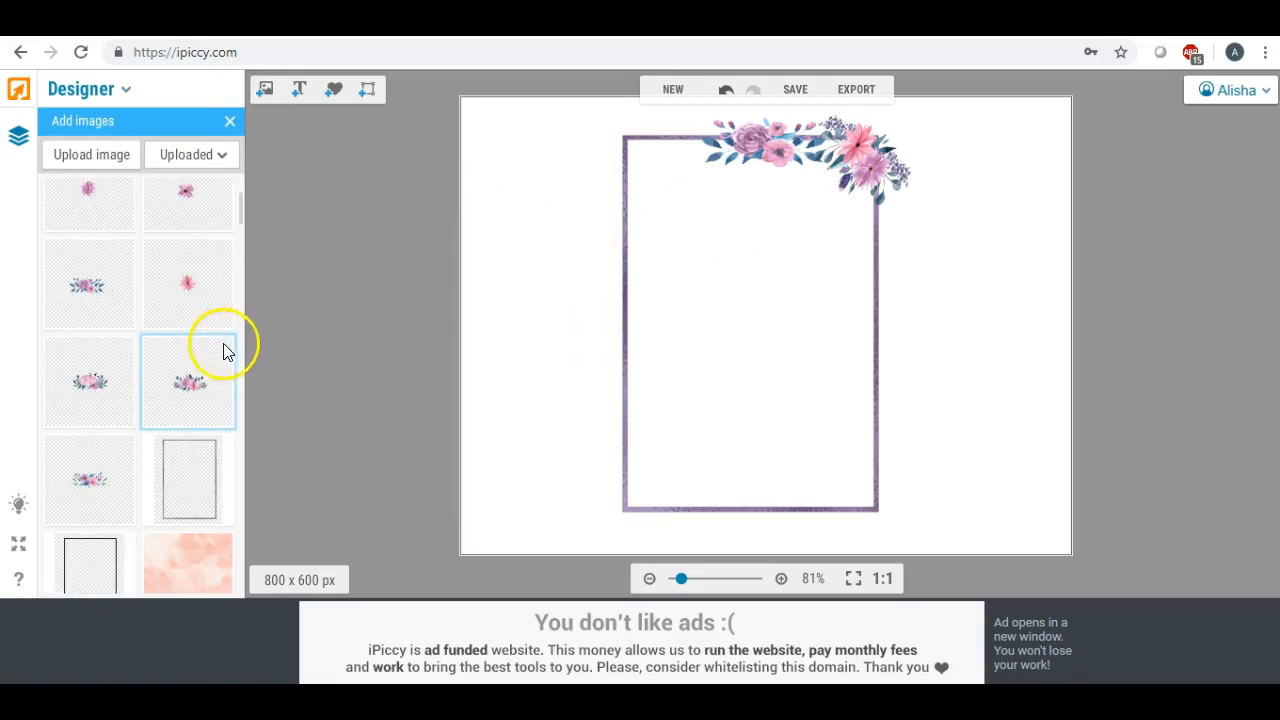
# Step: Duplicate the upper-right pink flower spray, turn the copy upside down, and place it on the frame's lower-left corner
pyautogui.rightClick(856, 151)
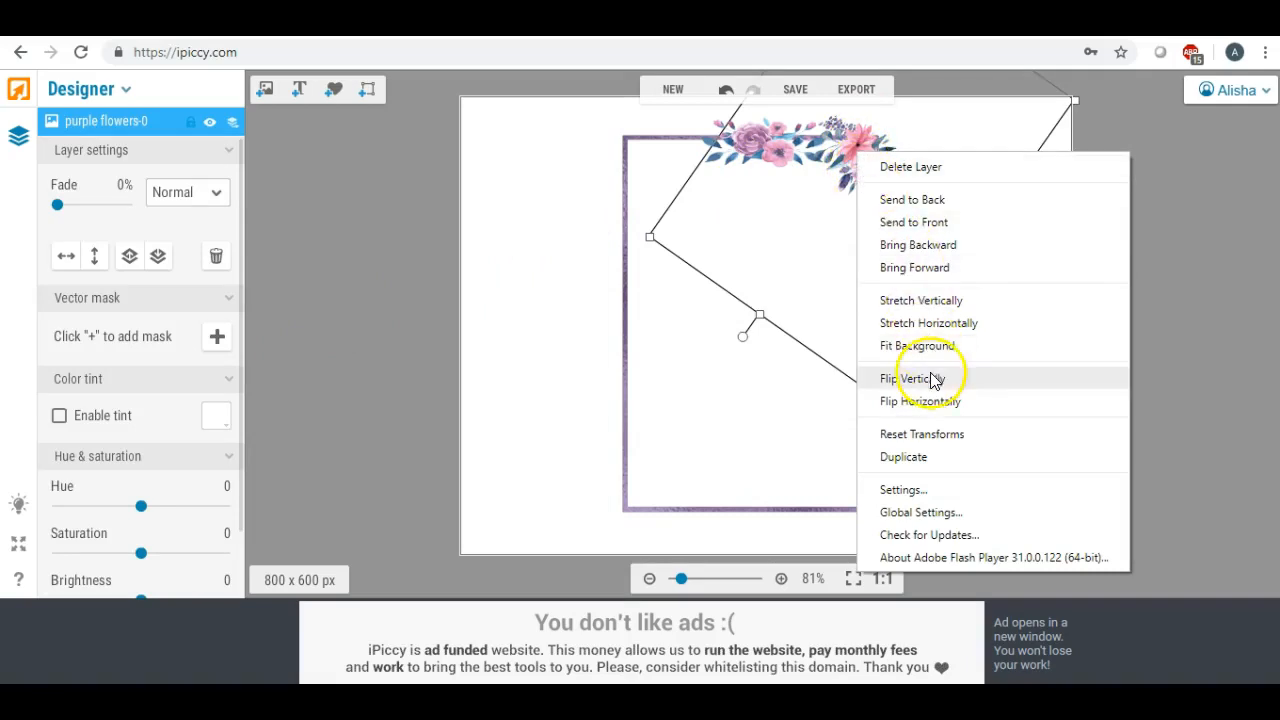
pyautogui.click(893, 457)
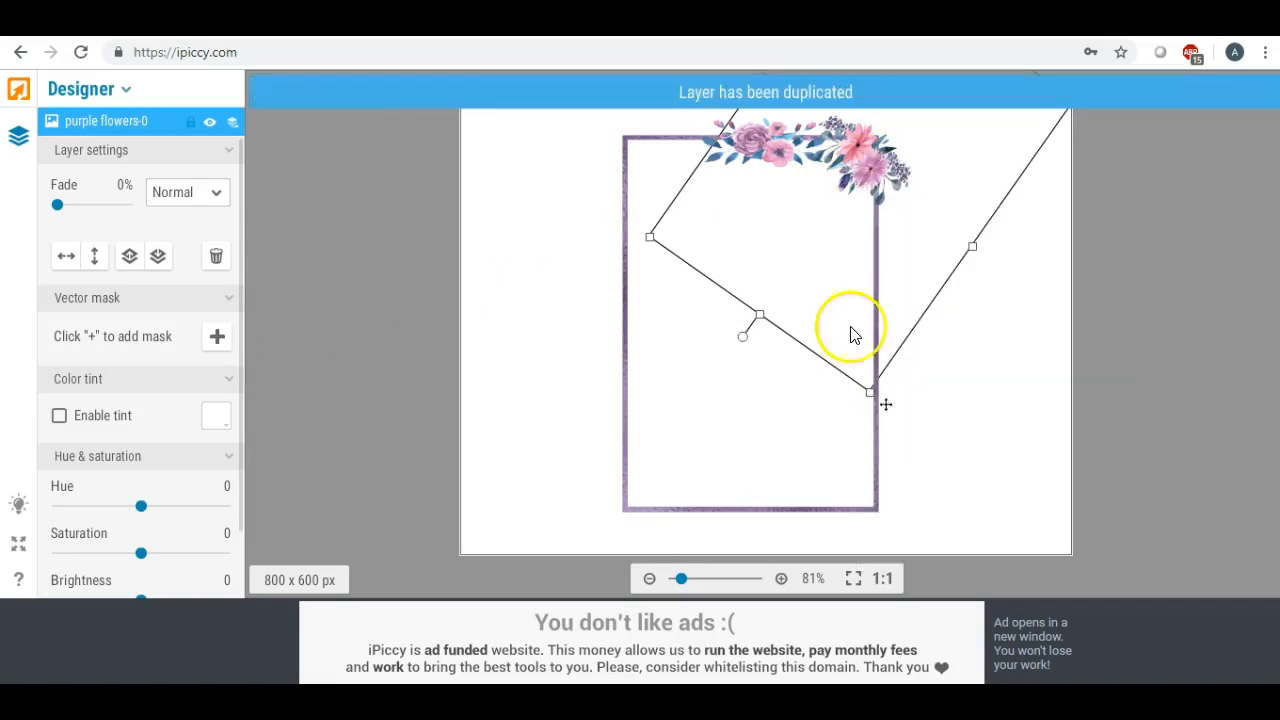
pyautogui.moveTo(851, 234); pyautogui.dragTo(704, 378)
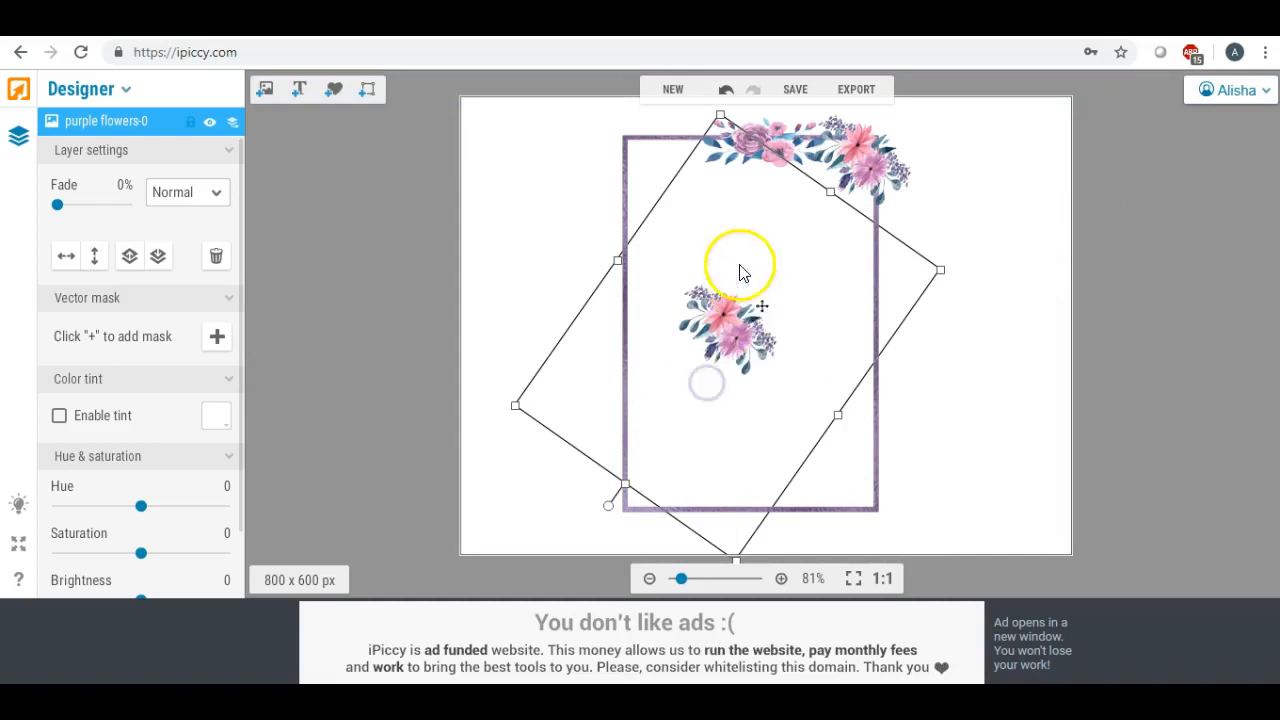
pyautogui.moveTo(610, 512); pyautogui.dragTo(803, 226)
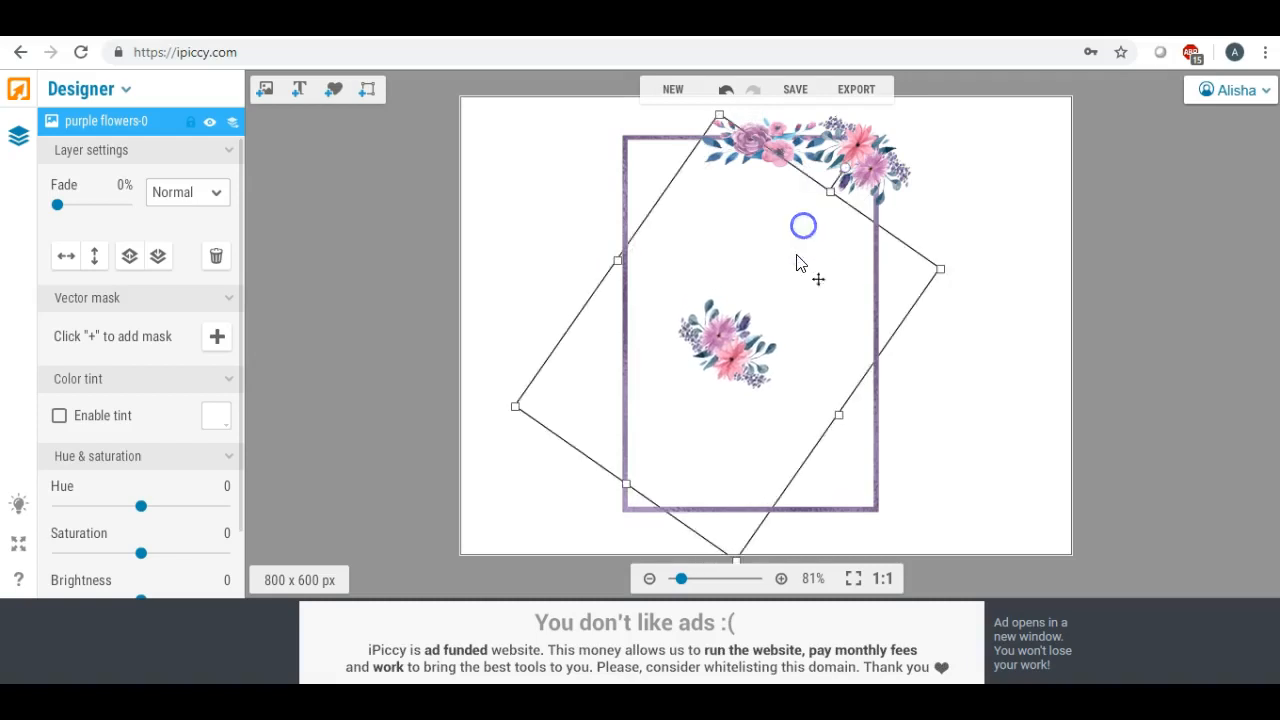
pyautogui.moveTo(738, 335); pyautogui.dragTo(658, 468)
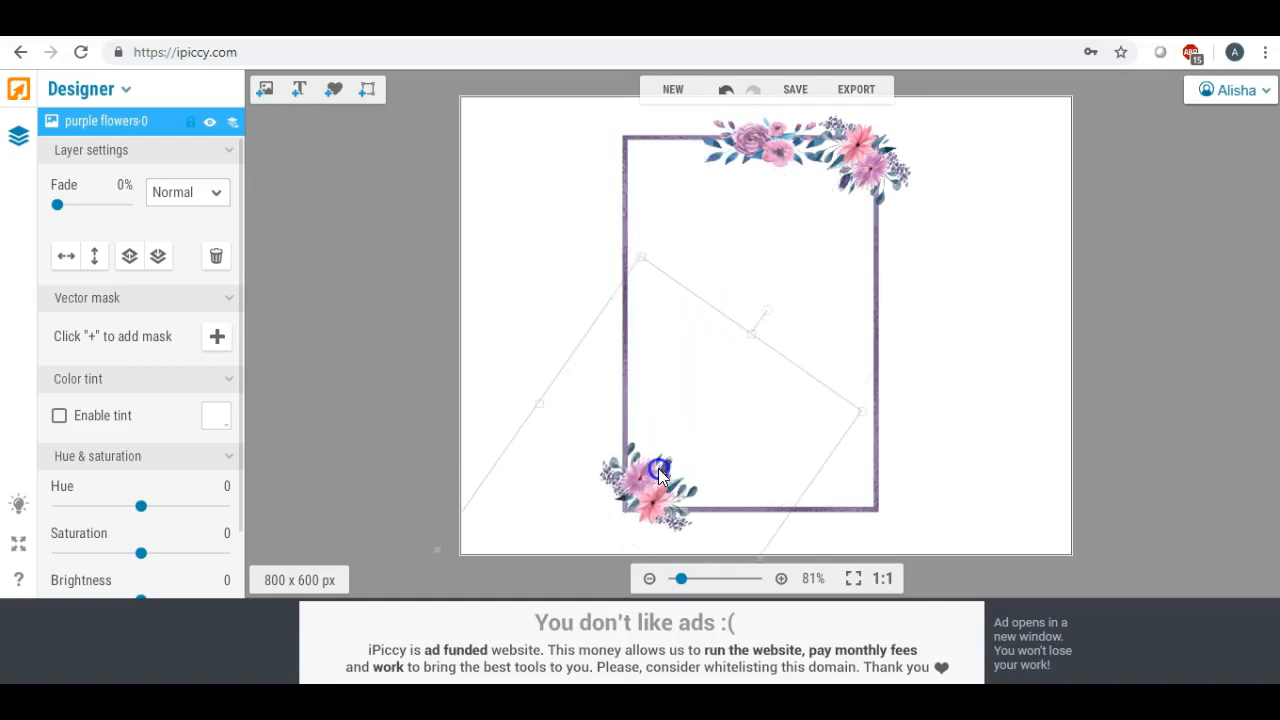
pyautogui.click(505, 222)
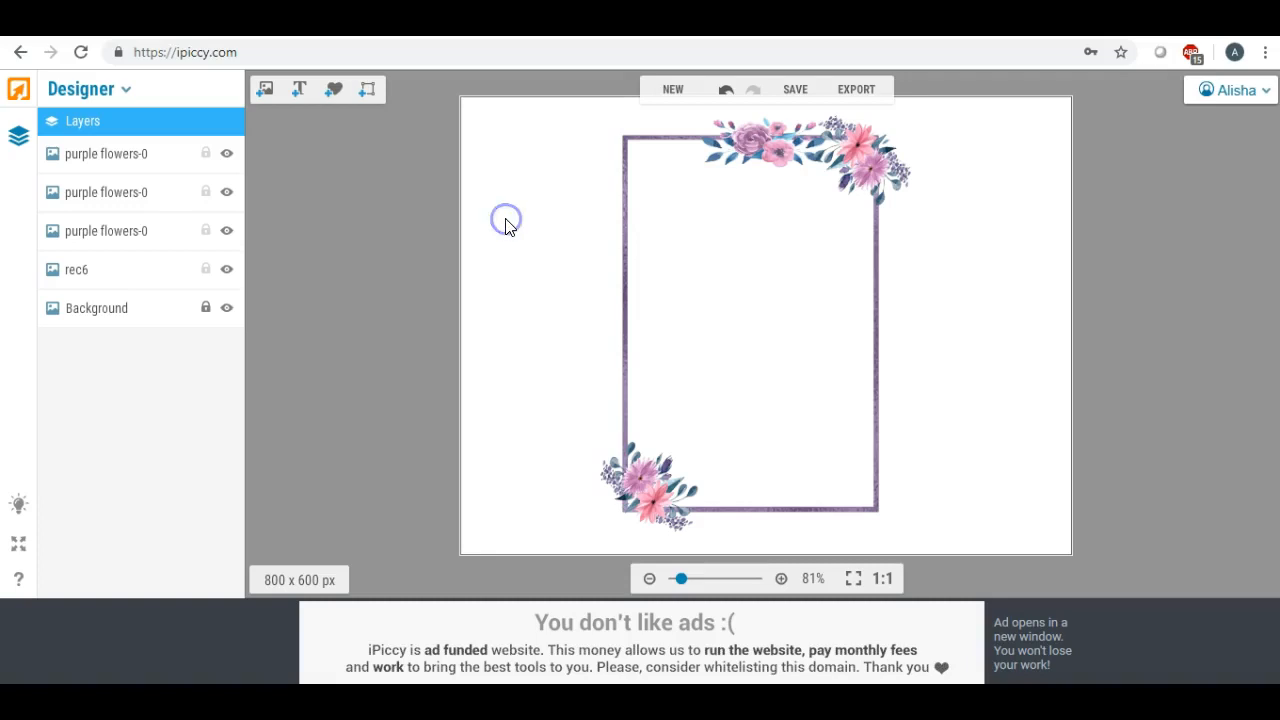
pyautogui.rightClick(733, 133)
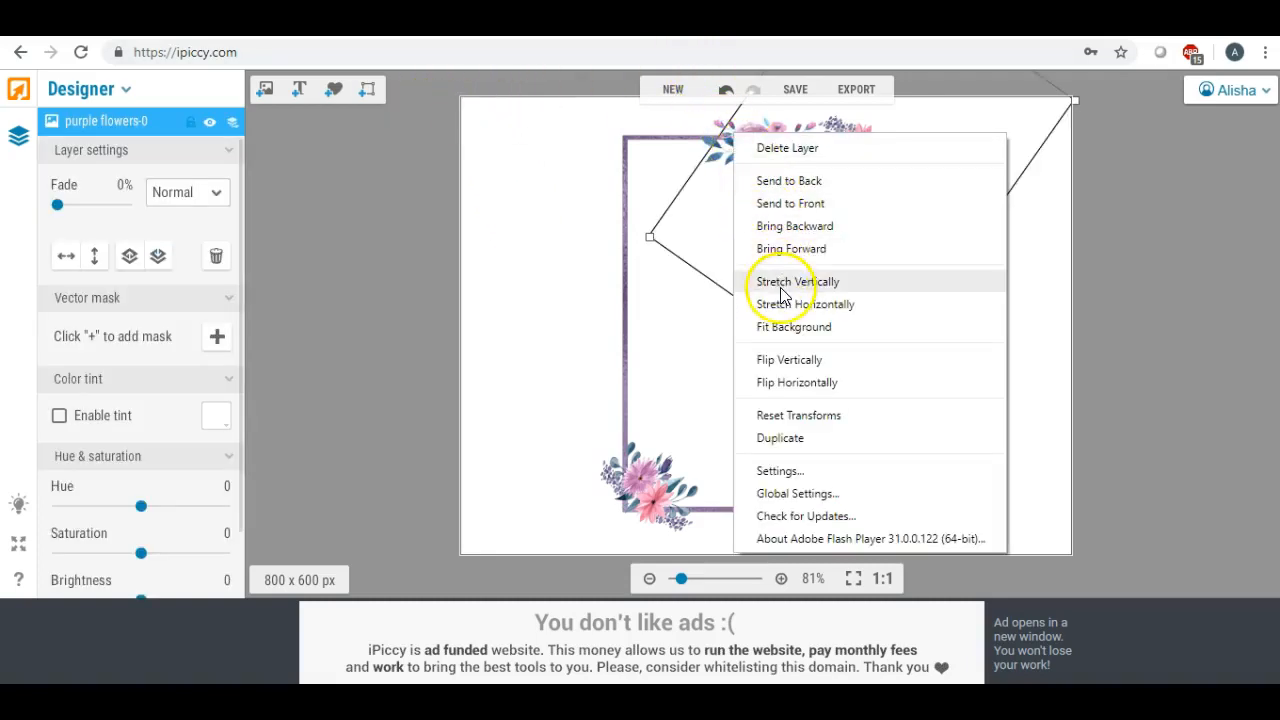
pyautogui.click(790, 438)
pyautogui.moveTo(771, 211); pyautogui.dragTo(791, 432)
pyautogui.click(890, 360)
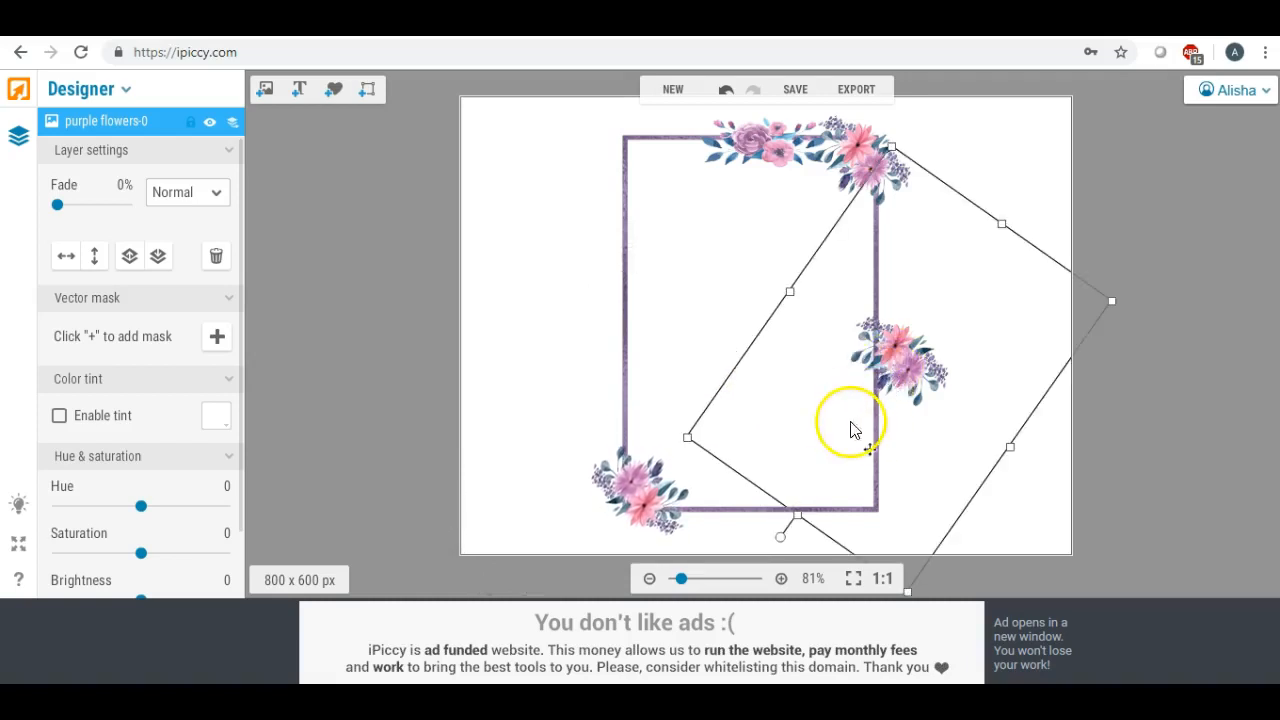
pyautogui.moveTo(903, 337); pyautogui.dragTo(1001, 272)
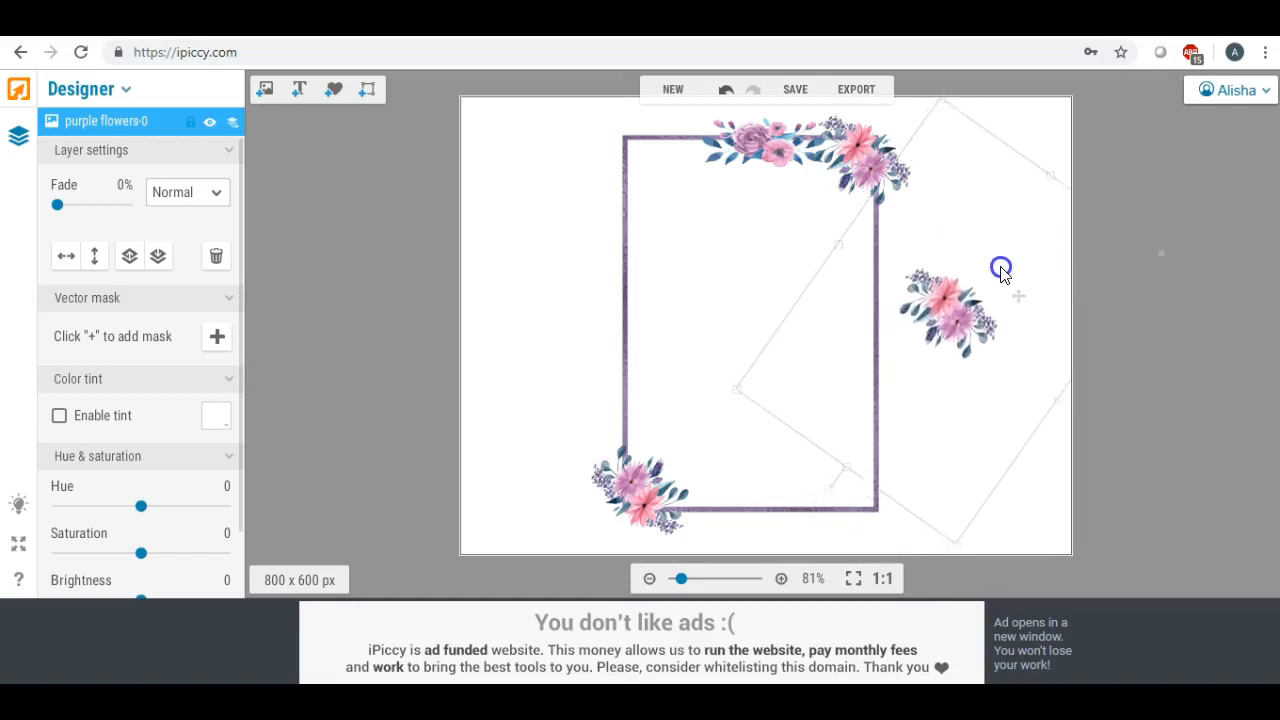
pyautogui.moveTo(834, 477); pyautogui.dragTo(950, 148)
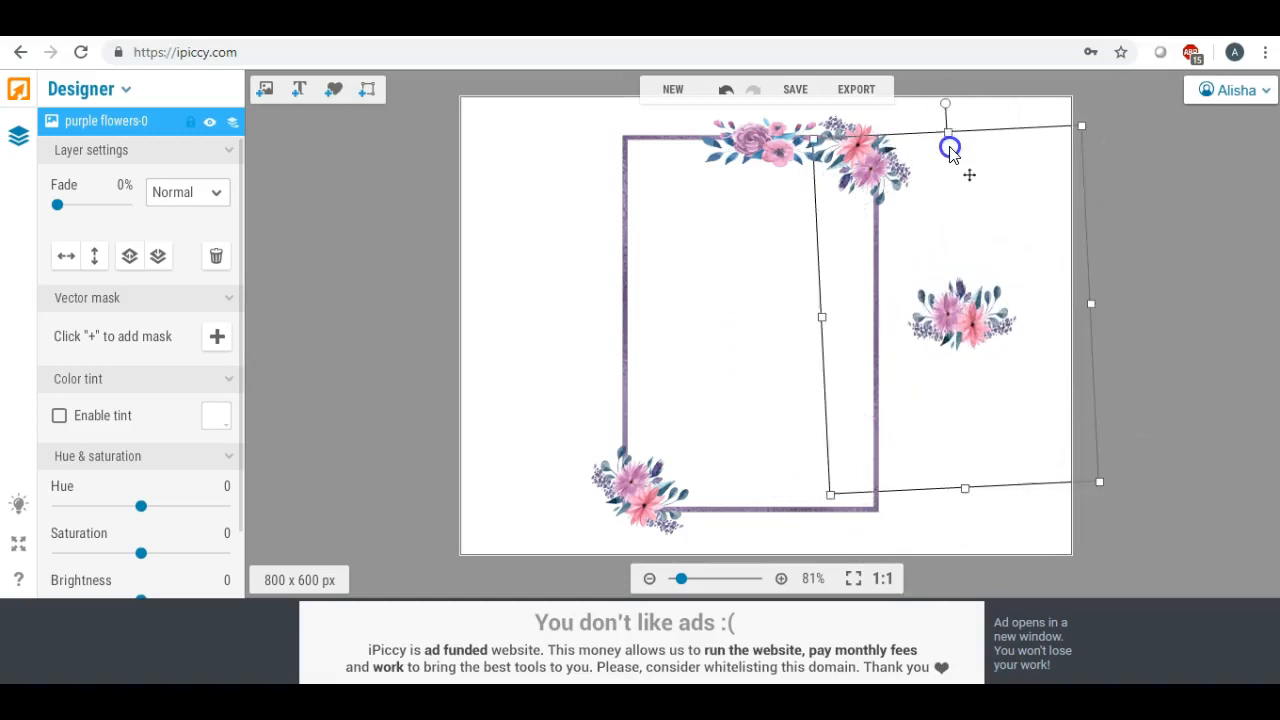
pyautogui.moveTo(945, 325); pyautogui.dragTo(934, 335)
pyautogui.press('Delete')
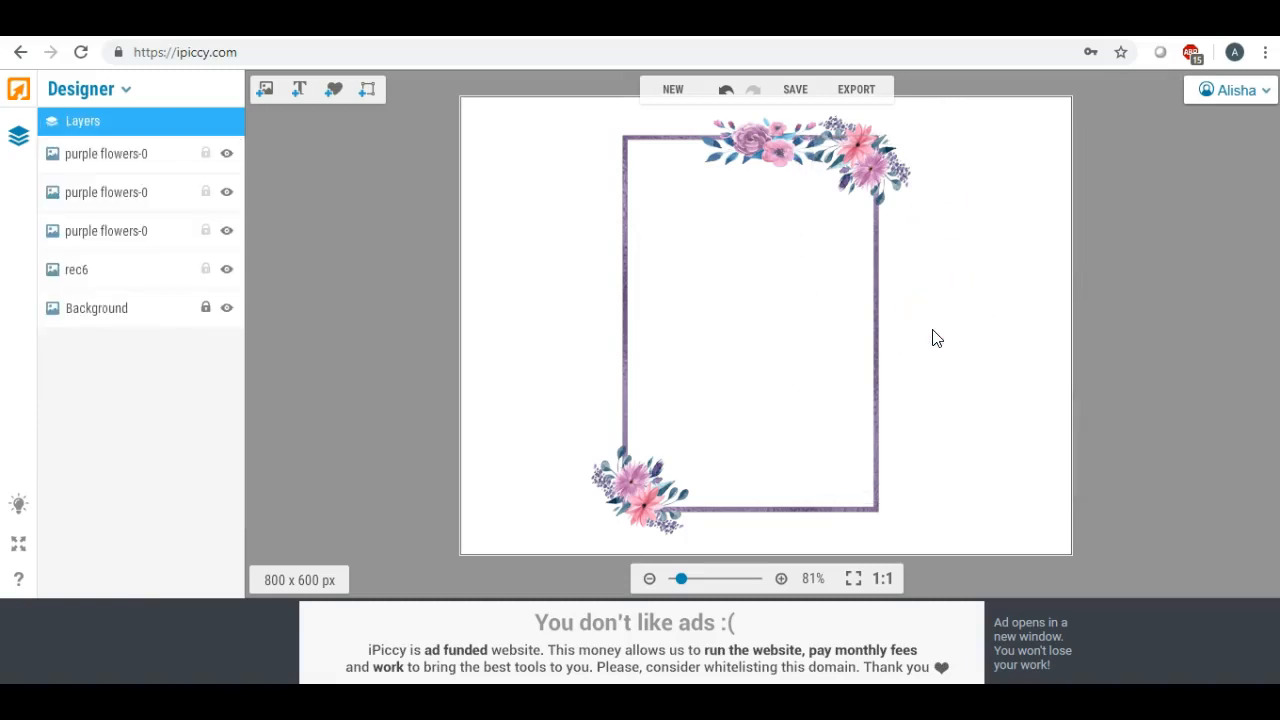
# Step: Duplicate the purple and pink rose spray on the frame's top edge
pyautogui.click(705, 150)
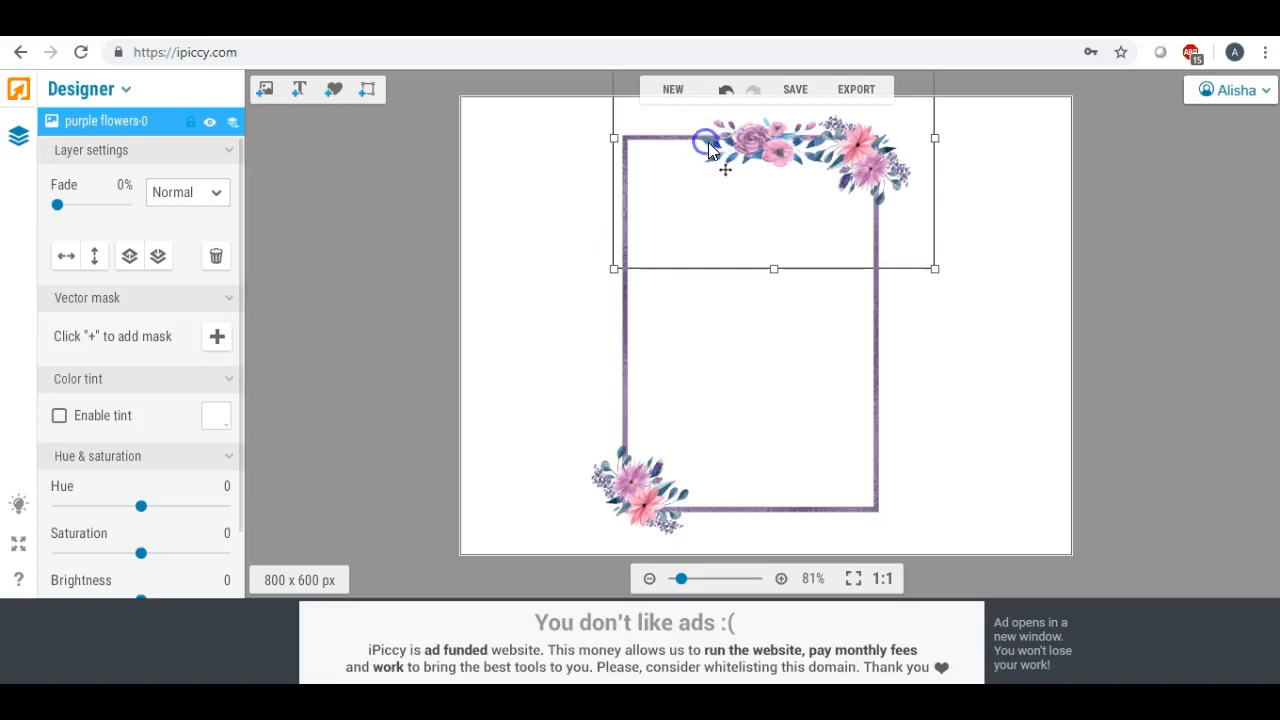
pyautogui.click(978, 214)
pyautogui.click(622, 142)
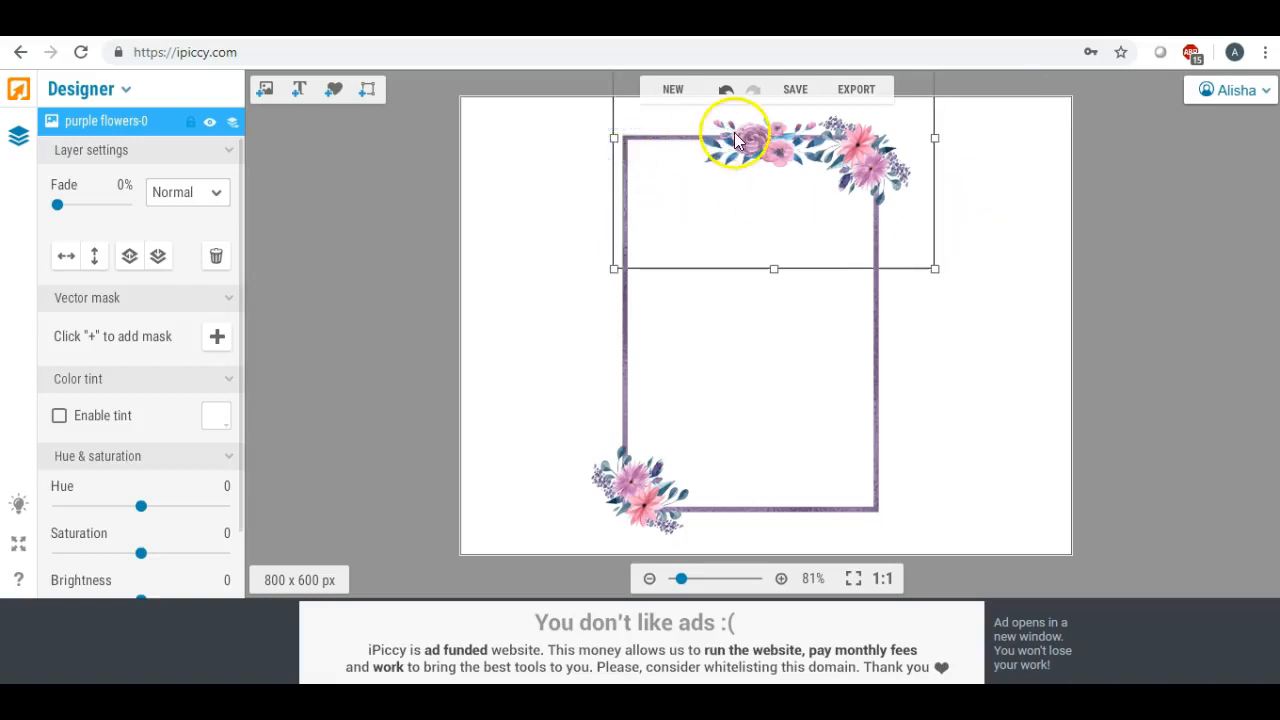
pyautogui.click(735, 140)
pyautogui.click(633, 133)
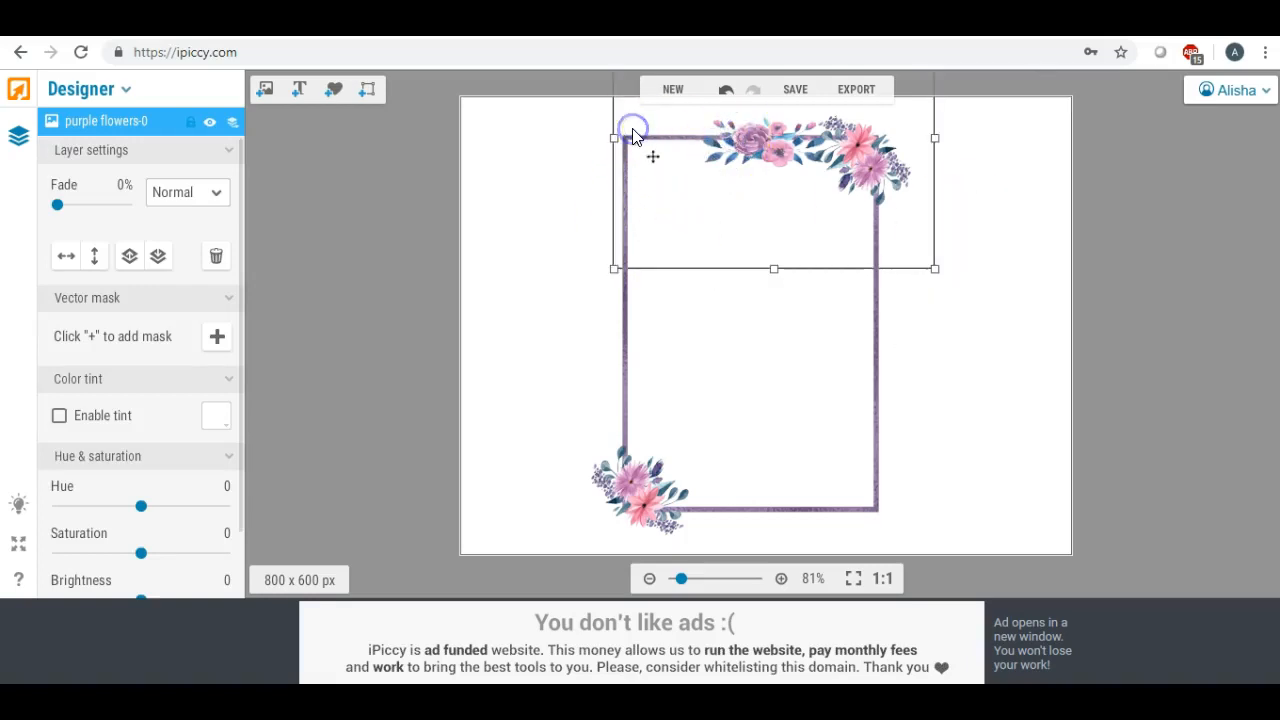
pyautogui.rightClick(633, 133)
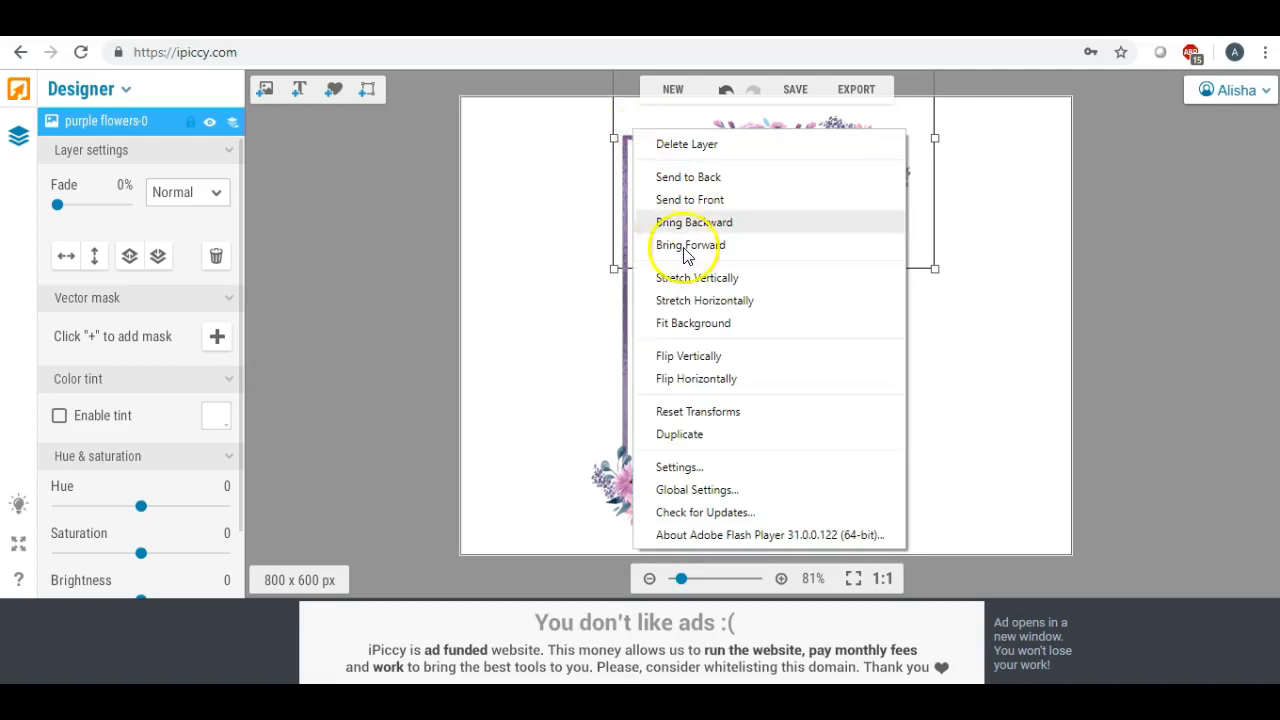
pyautogui.click(687, 433)
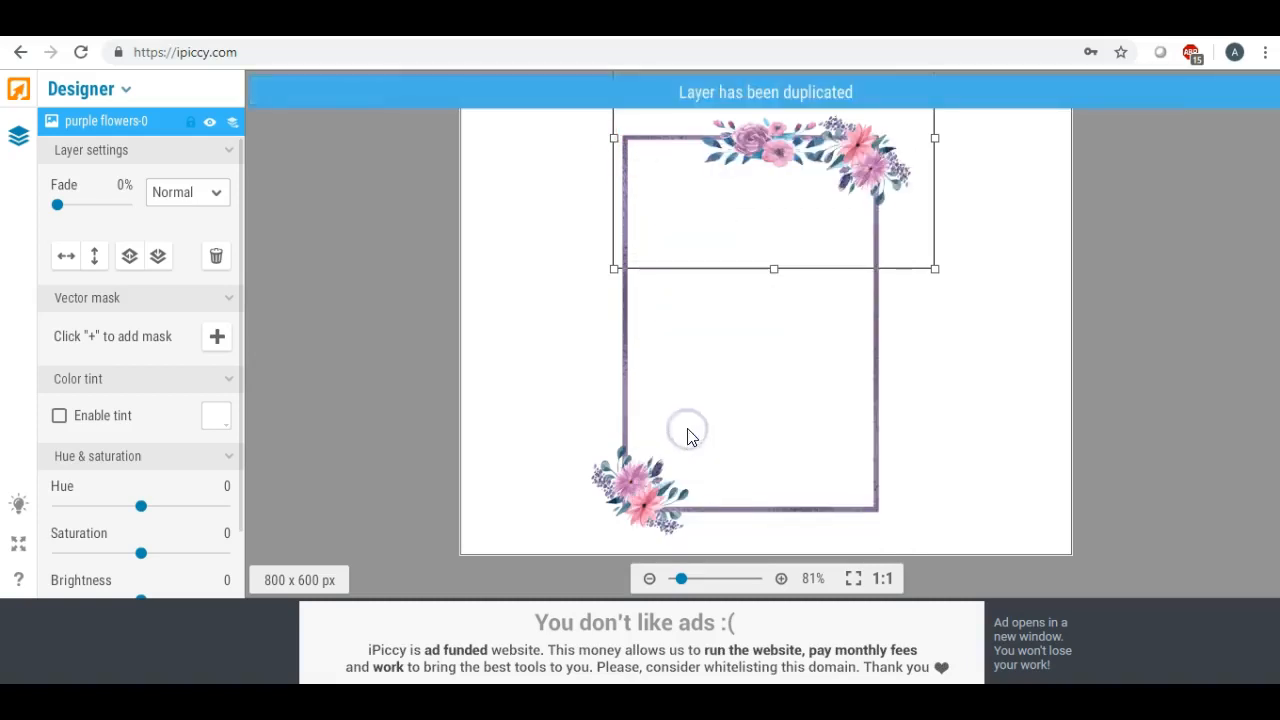
# Step: Move the rose spray copy down to the frame's bottom edge, right beside the lower-left corner flowers
pyautogui.moveTo(729, 214)
pyautogui.mouseDown()
pyautogui.moveTo(726, 263)
pyautogui.moveTo(723, 206)
pyautogui.mouseUp()
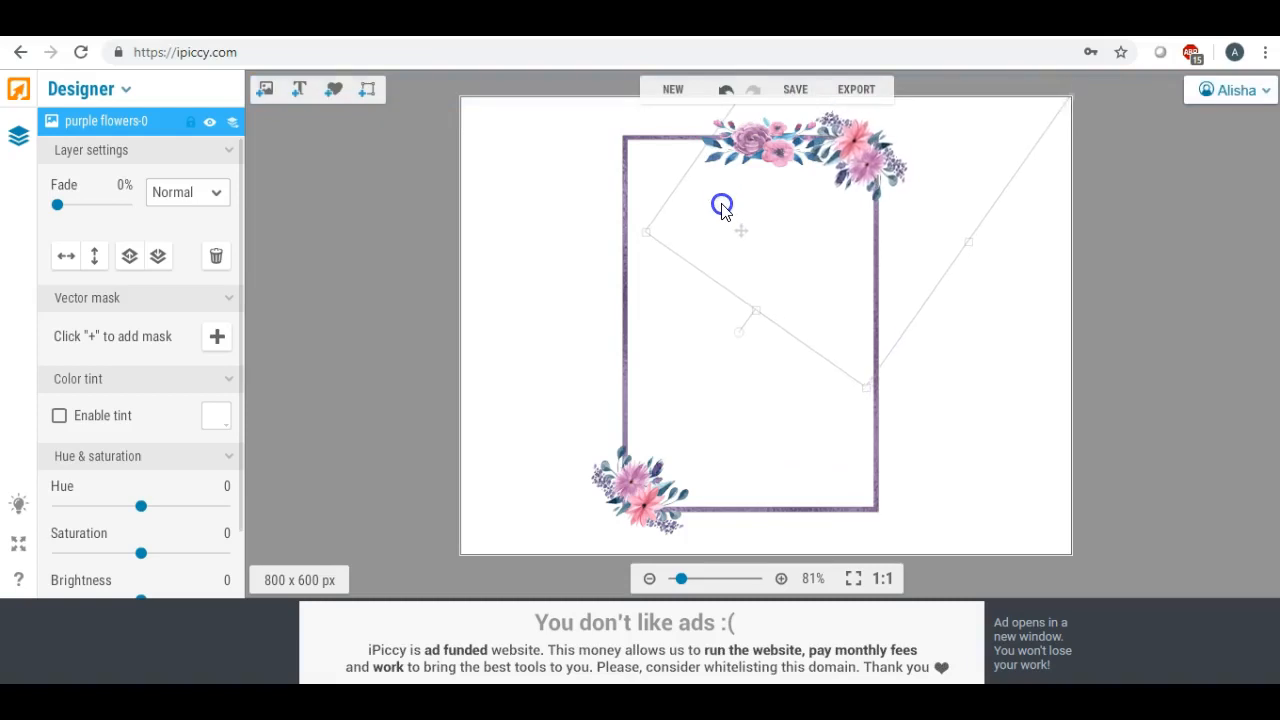
pyautogui.click(549, 203)
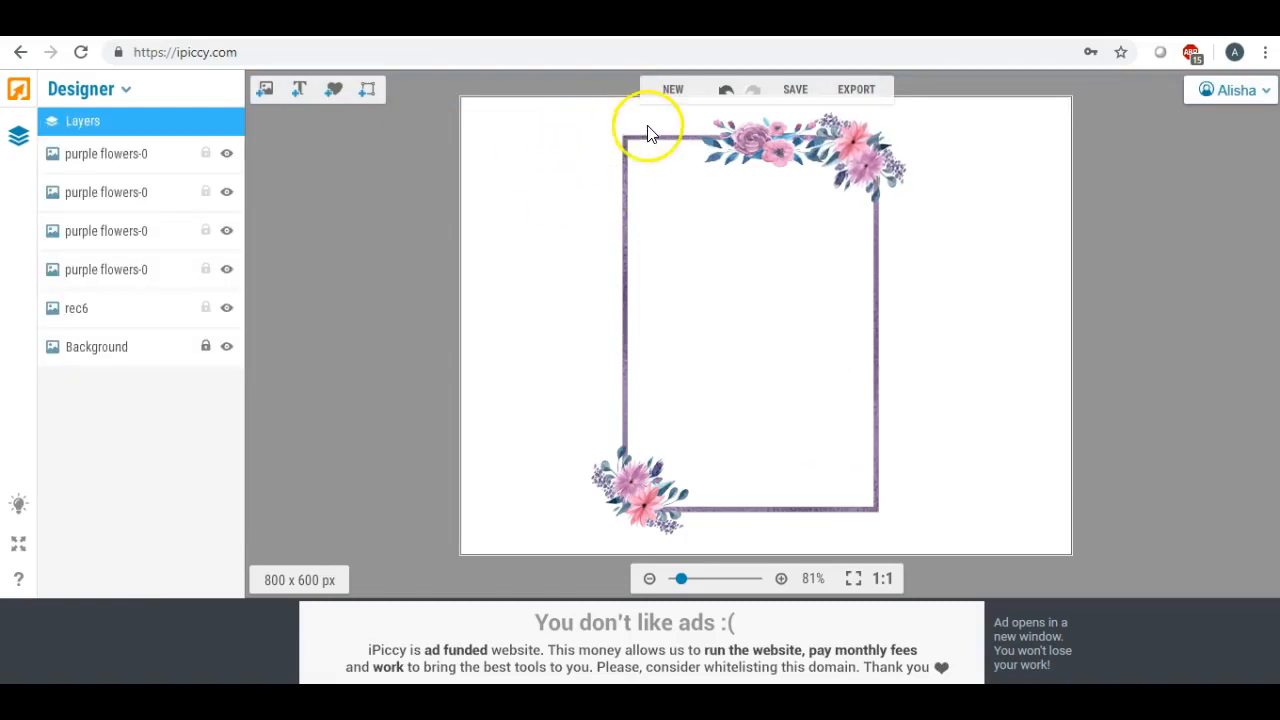
pyautogui.click(712, 140)
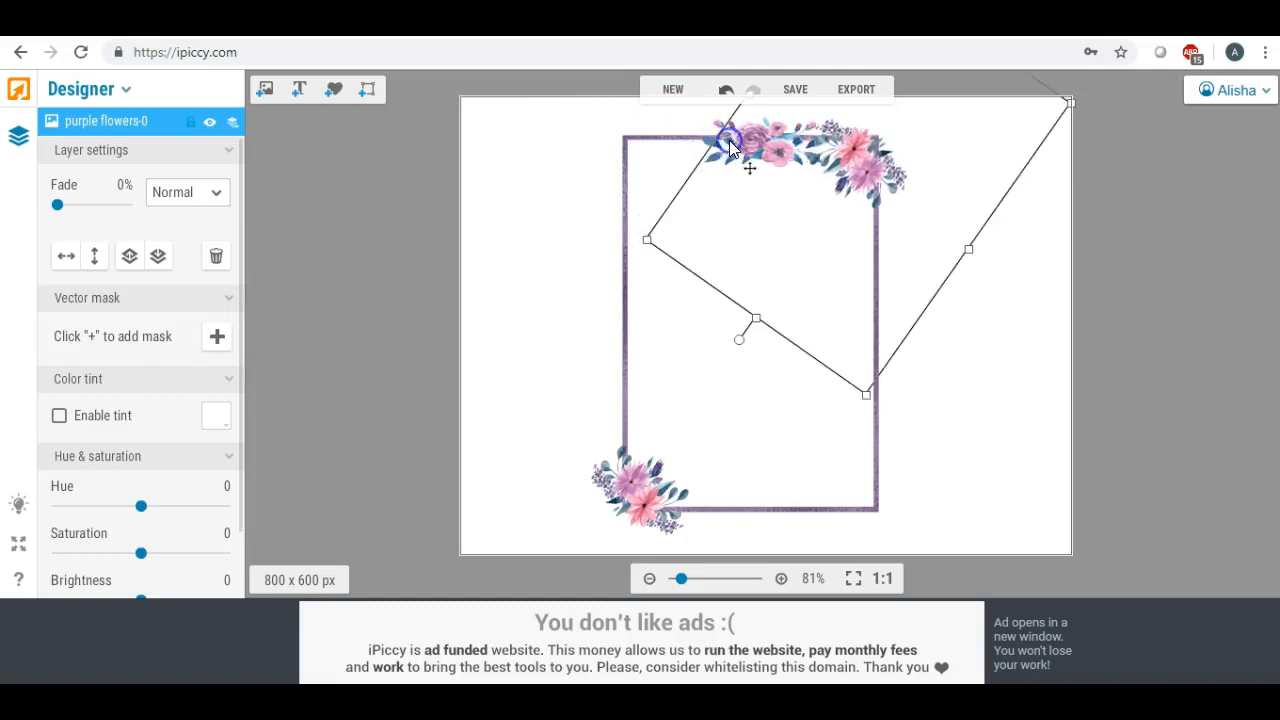
pyautogui.moveTo(711, 130); pyautogui.dragTo(705, 285)
pyautogui.click(780, 305)
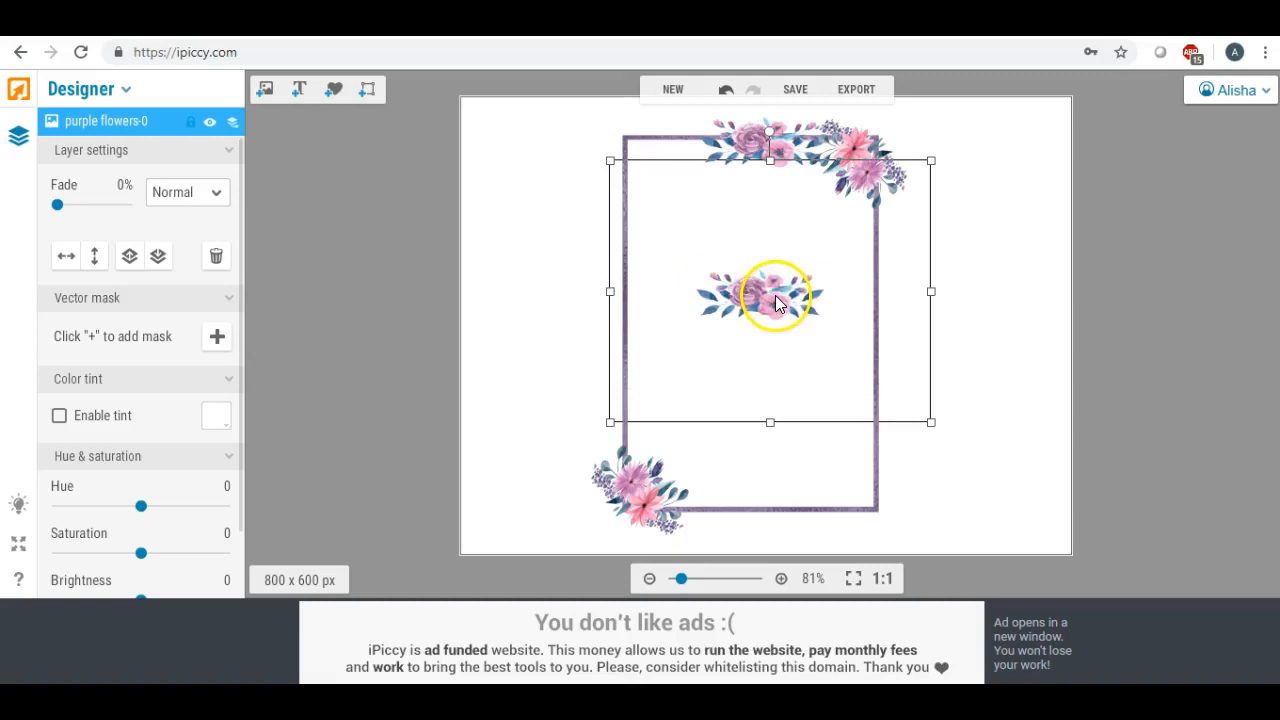
pyautogui.click(770, 289)
pyautogui.click(737, 329)
pyautogui.moveTo(720, 325); pyautogui.dragTo(699, 531)
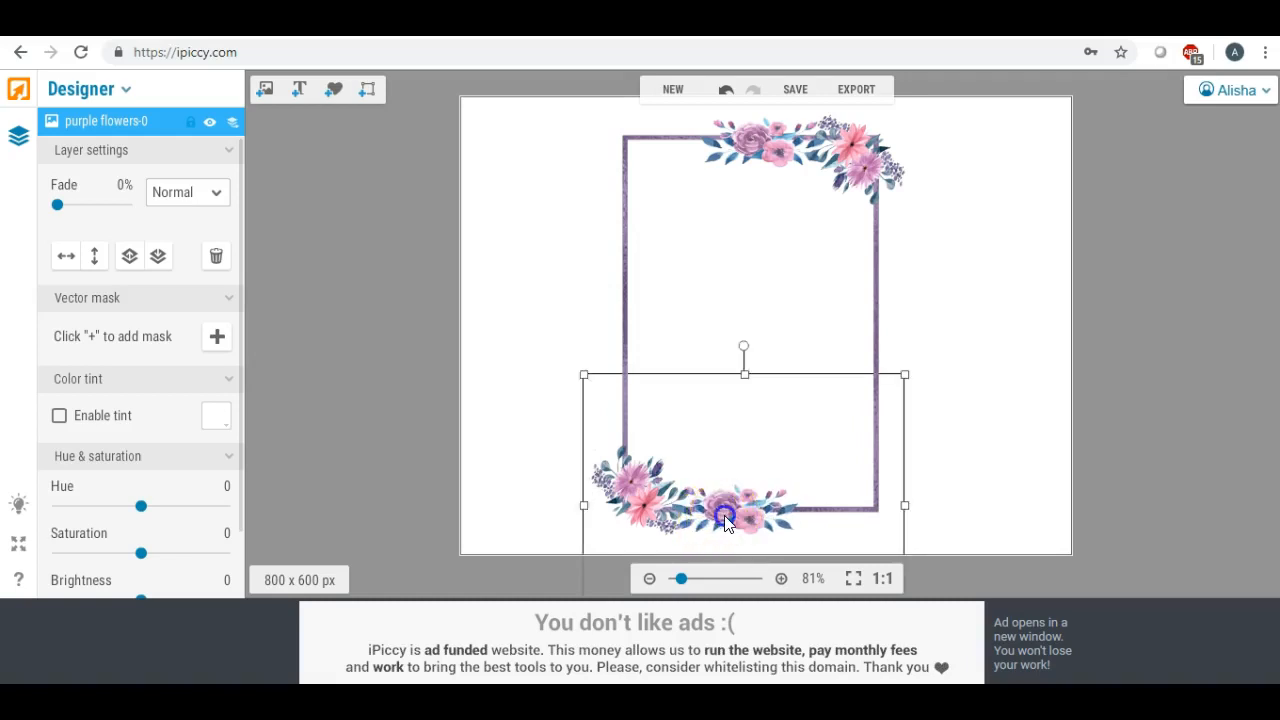
# Step: Enlarge the lower-left pink flower spray slightly and rotate it a little clockwise around the frame's corner
pyautogui.click(726, 519)
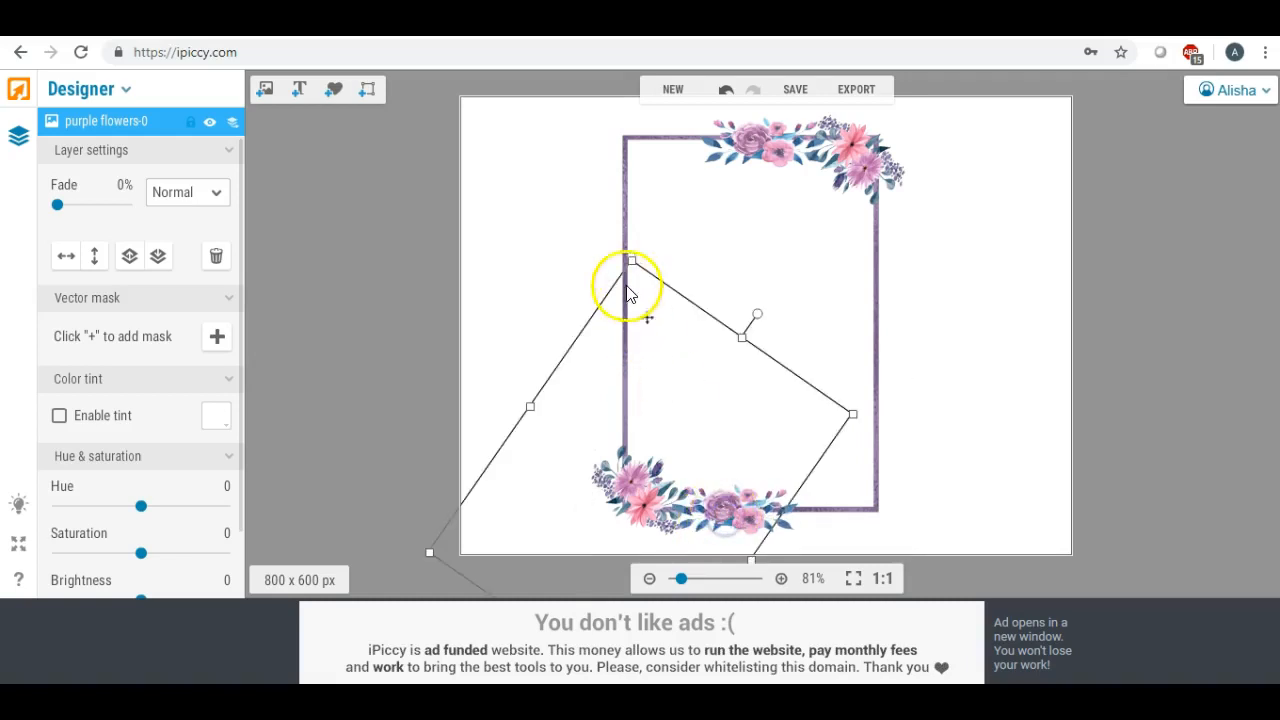
pyautogui.moveTo(632, 260); pyautogui.dragTo(632, 256)
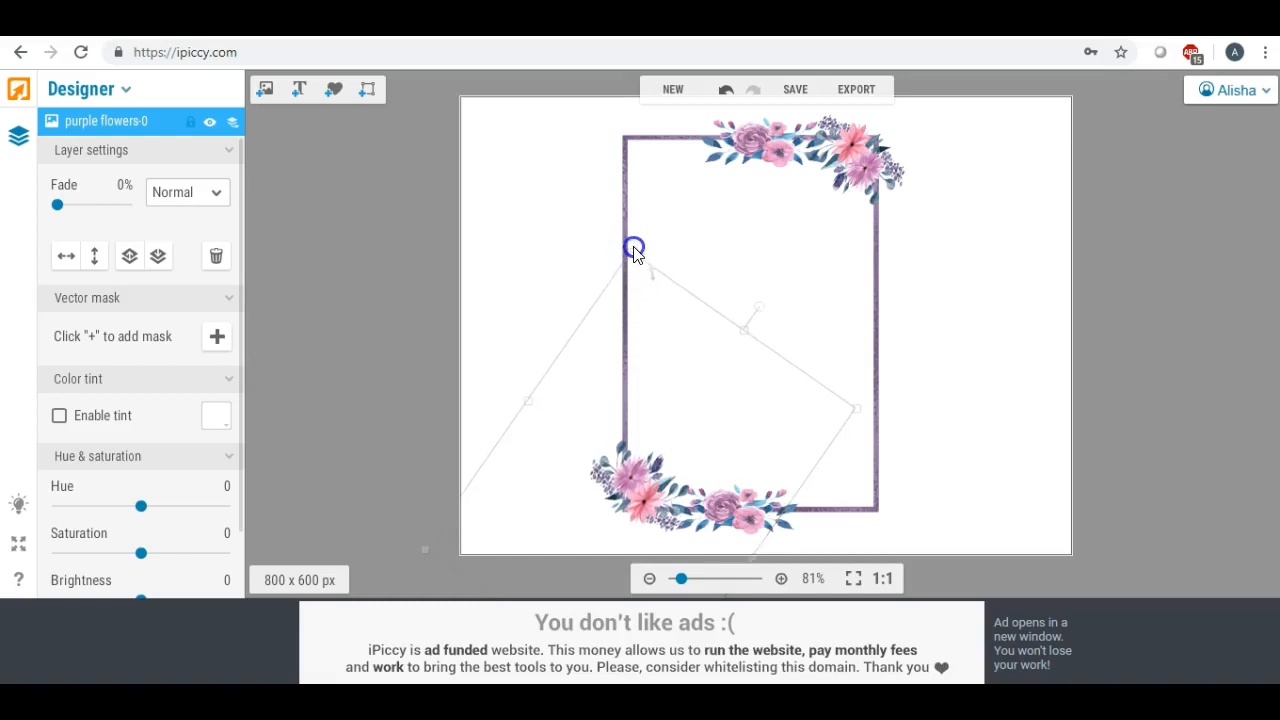
pyautogui.click(559, 240)
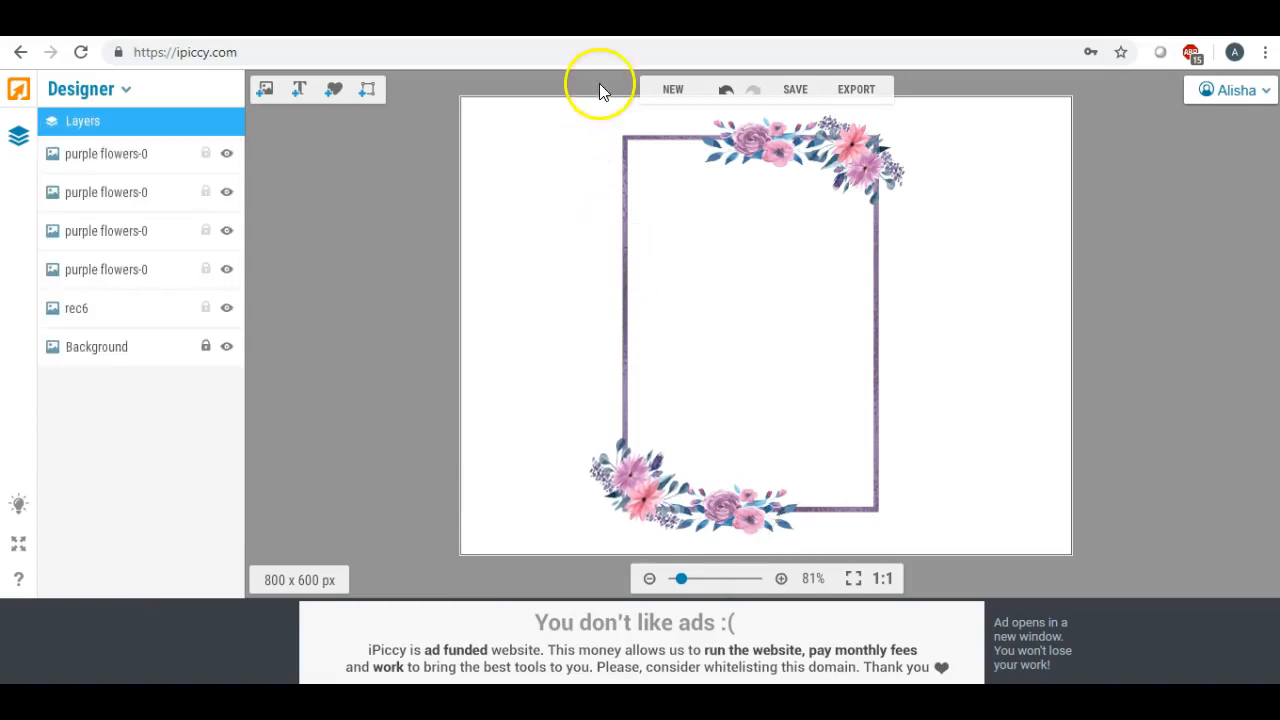
pyautogui.click(642, 465)
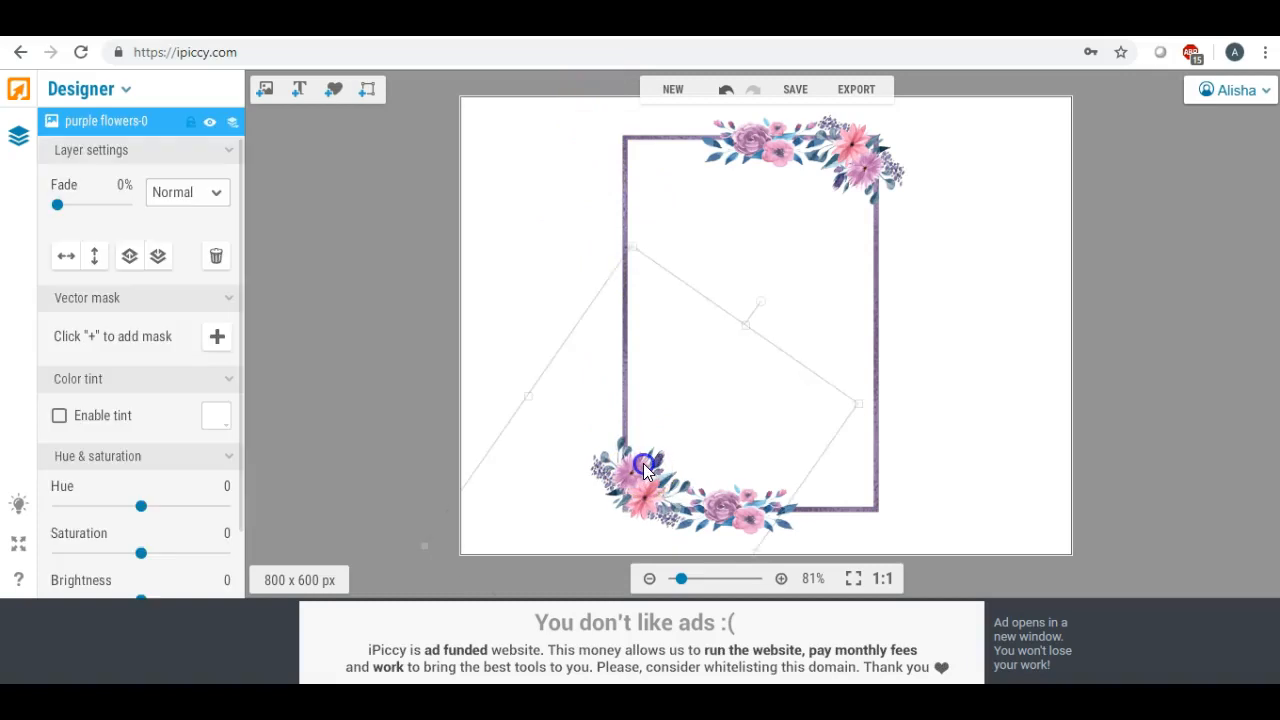
pyautogui.moveTo(762, 297); pyautogui.dragTo(790, 315)
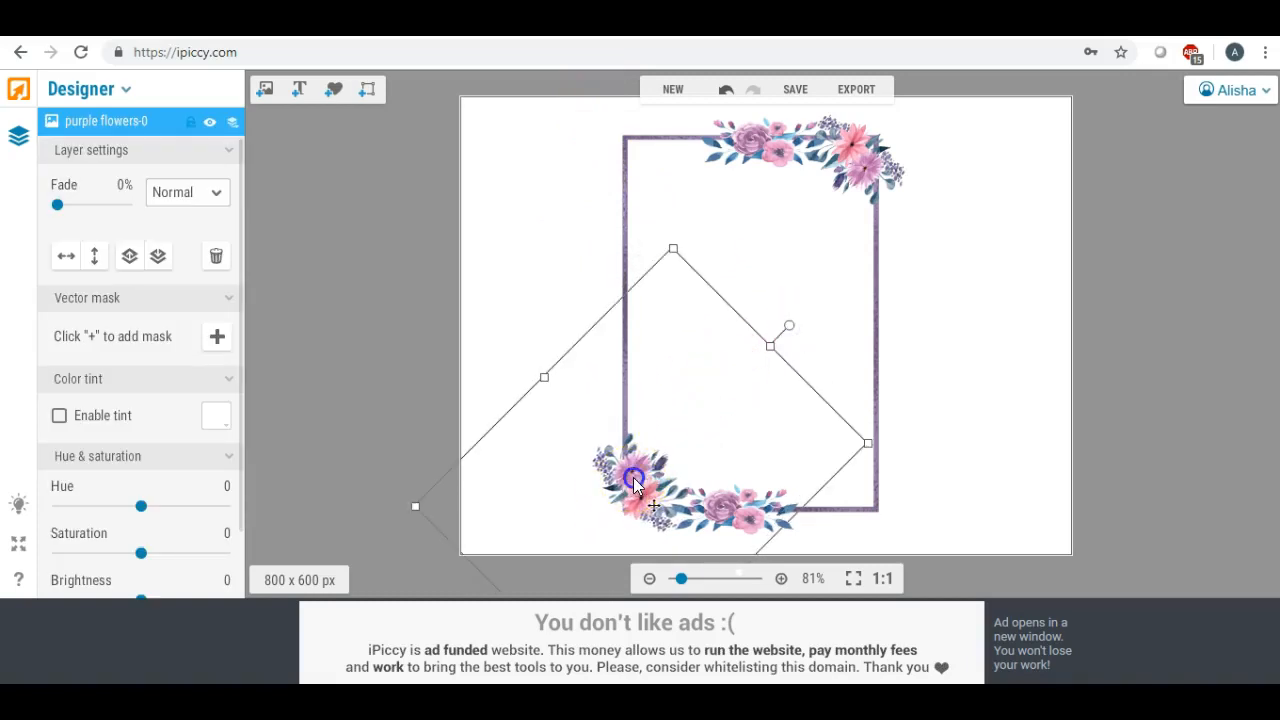
pyautogui.click(509, 243)
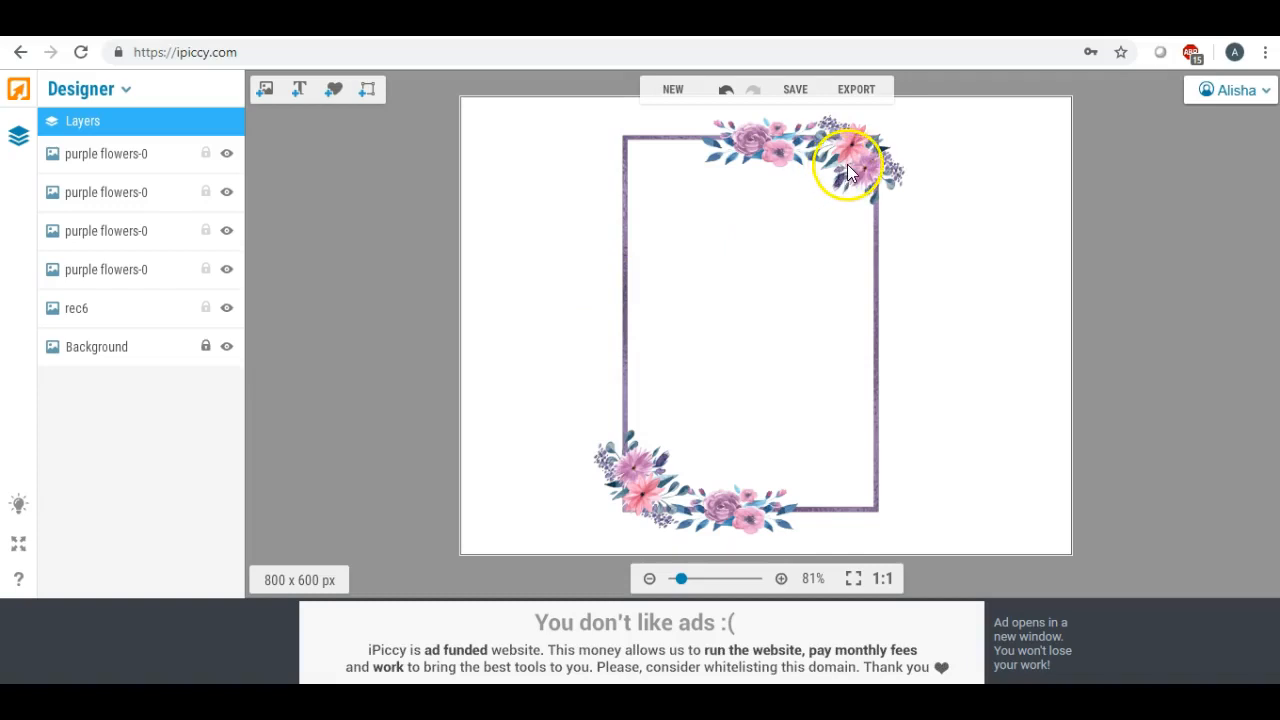
# Step: Enlarge the lower-left pink flower spray again, turn it further clockwise, and reposition it to wrap the corner and meet the bottom rose spray
pyautogui.click(640, 466)
pyautogui.moveTo(640, 466); pyautogui.dragTo(534, 352)
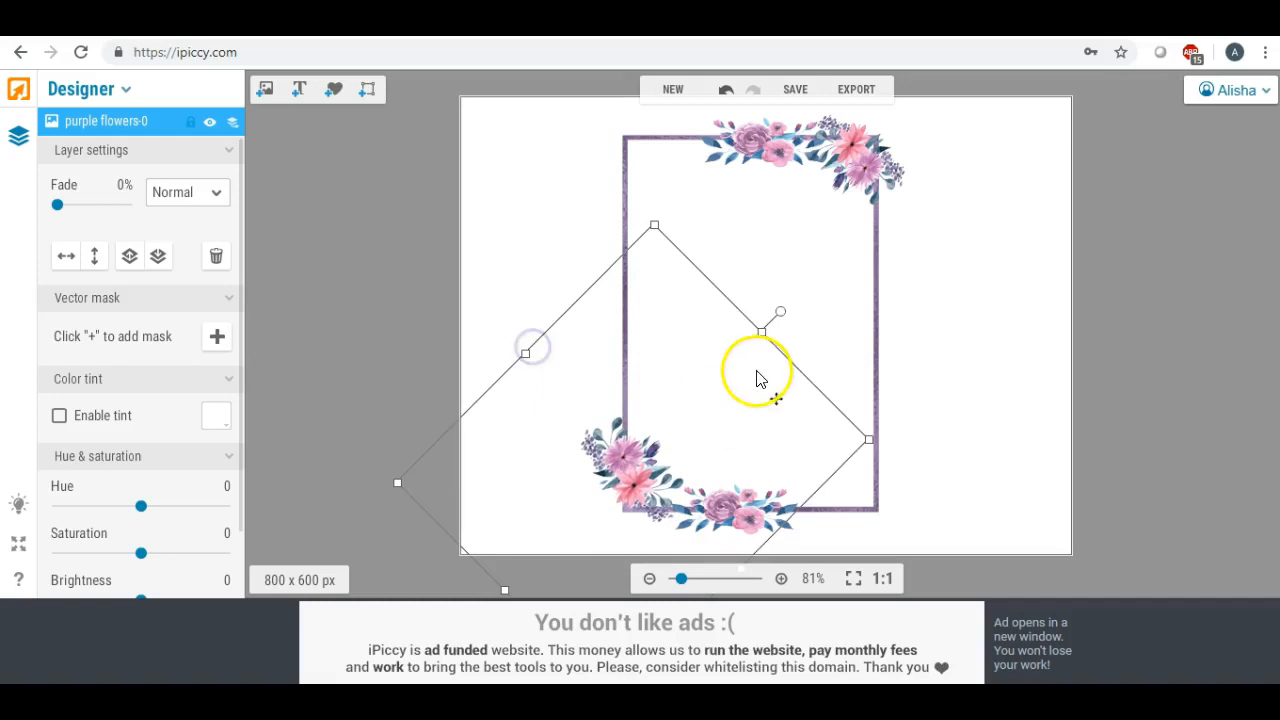
pyautogui.moveTo(766, 334); pyautogui.dragTo(781, 320)
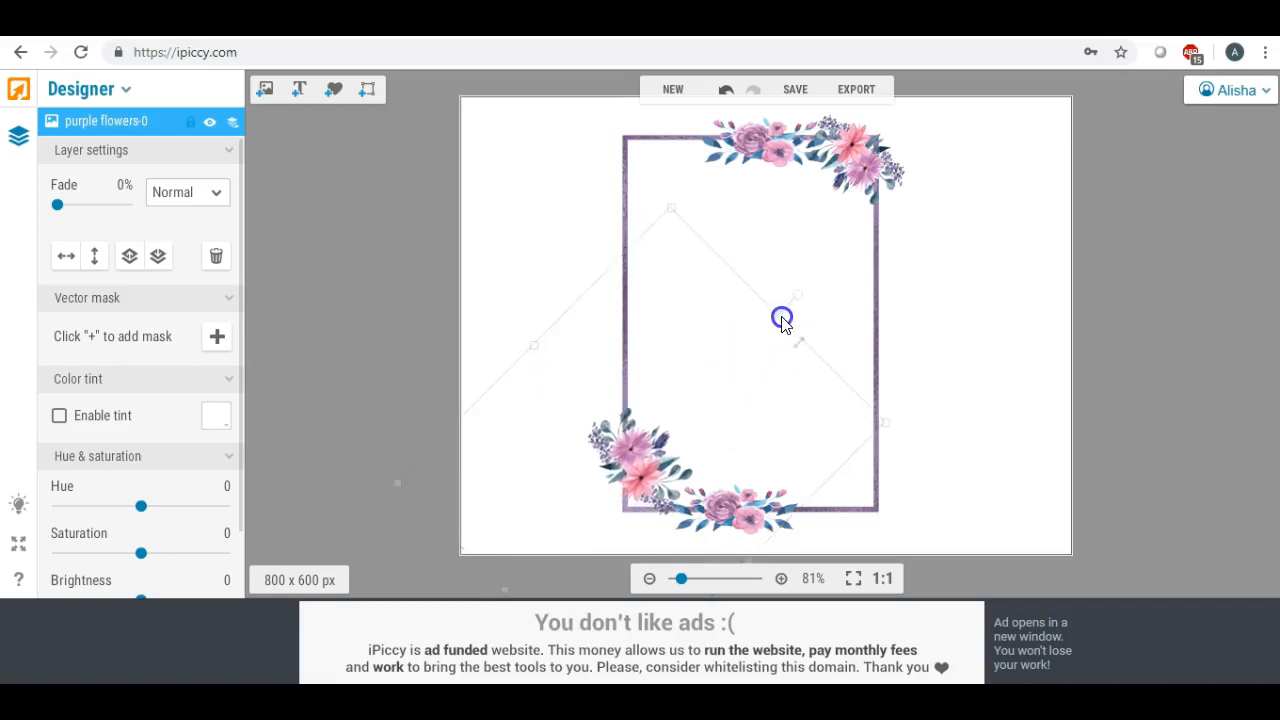
pyautogui.moveTo(653, 462); pyautogui.dragTo(654, 473)
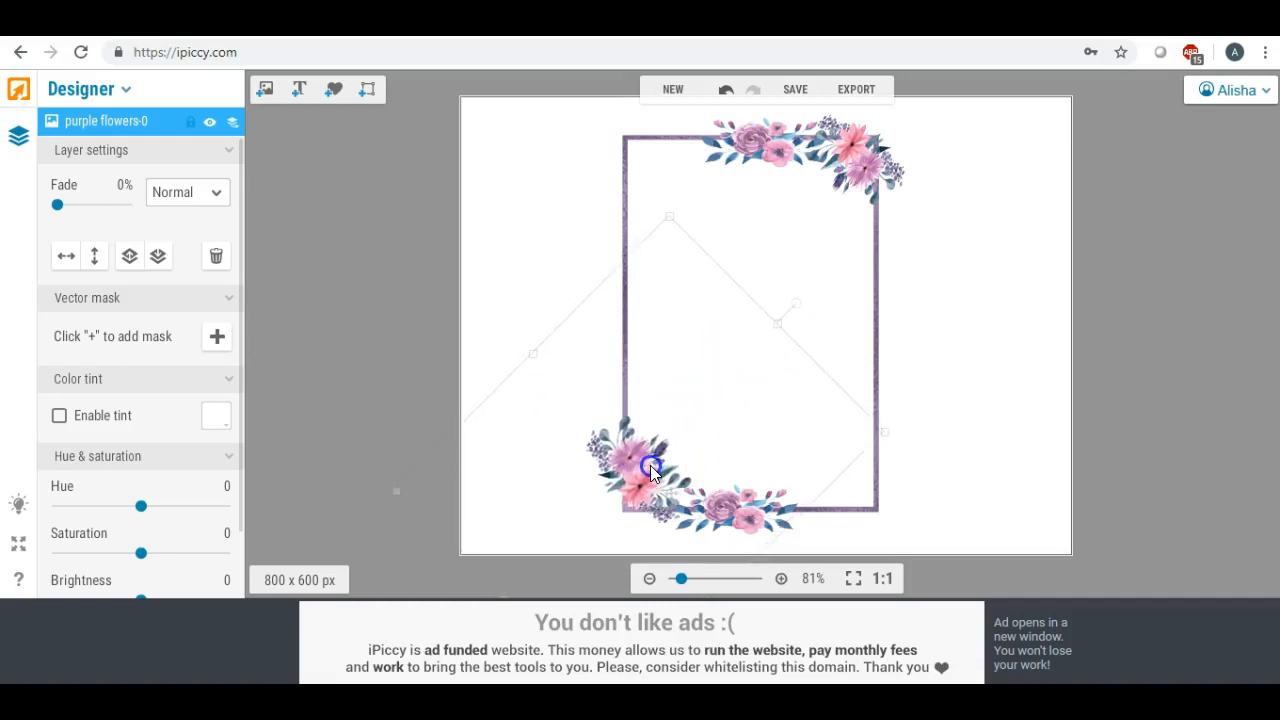
pyautogui.moveTo(797, 308); pyautogui.dragTo(820, 320)
pyautogui.moveTo(638, 451); pyautogui.dragTo(644, 455)
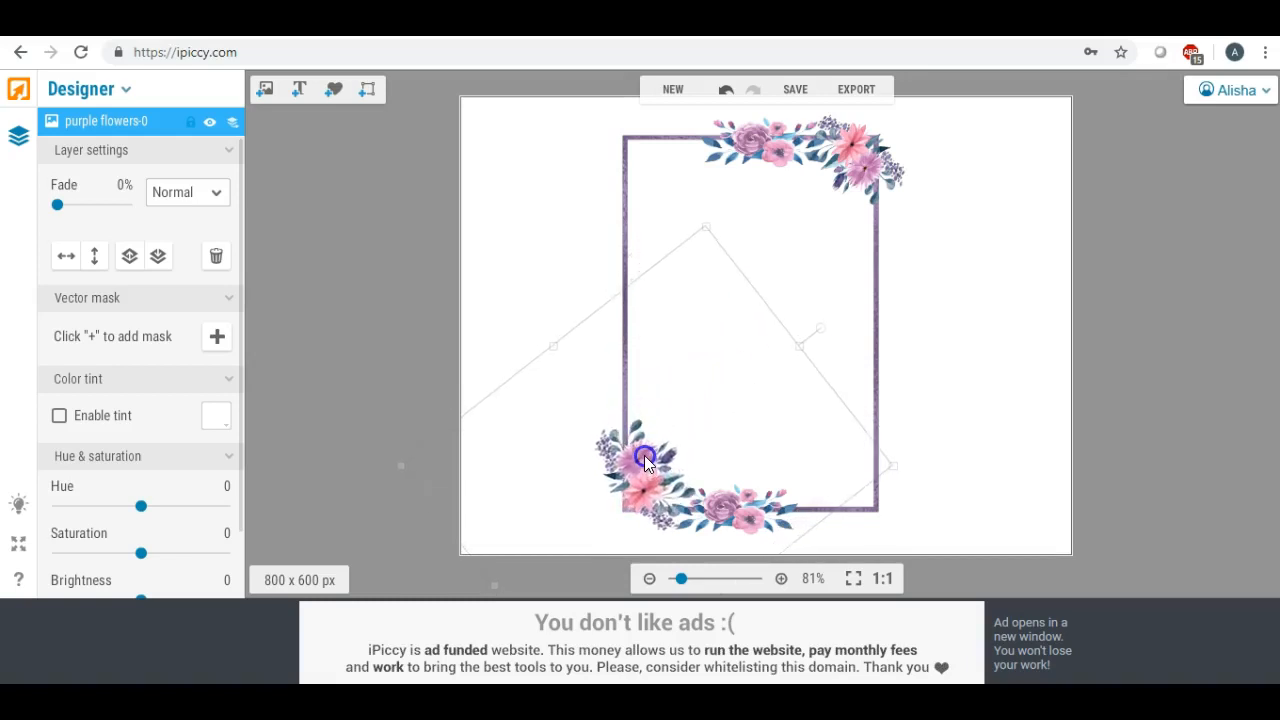
pyautogui.moveTo(497, 578); pyautogui.dragTo(482, 590)
pyautogui.click(643, 478)
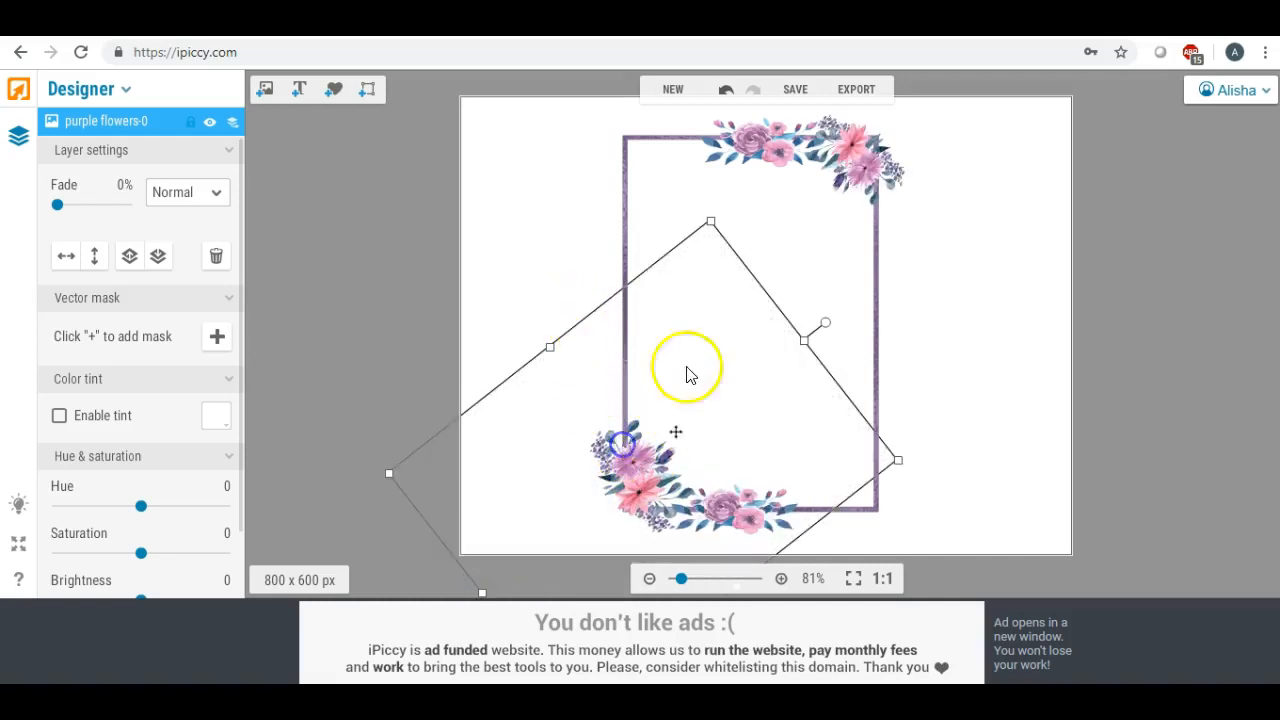
# Step: Enlarge the upper-right corner flower spray slightly and reposition it over the frame's corner
pyautogui.moveTo(855, 150); pyautogui.dragTo(717, 344)
pyautogui.moveTo(853, 171); pyautogui.dragTo(863, 155)
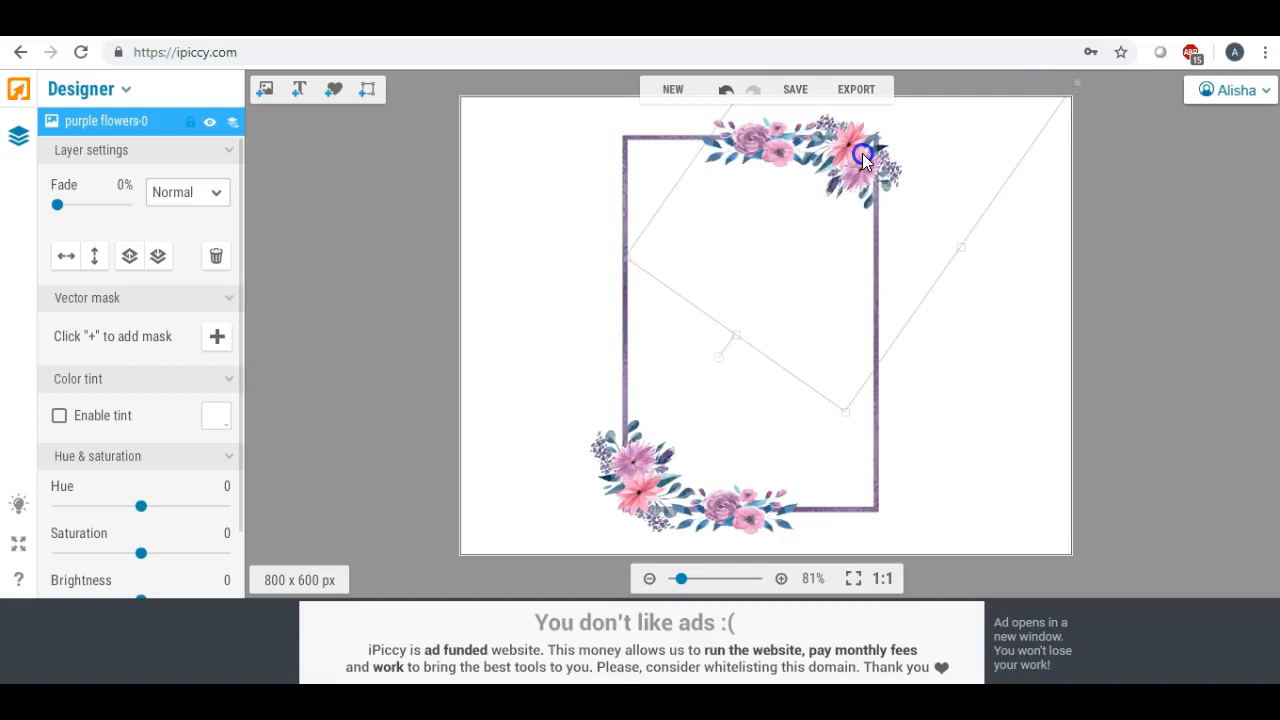
pyautogui.moveTo(963, 251); pyautogui.dragTo(968, 255)
pyautogui.click(983, 340)
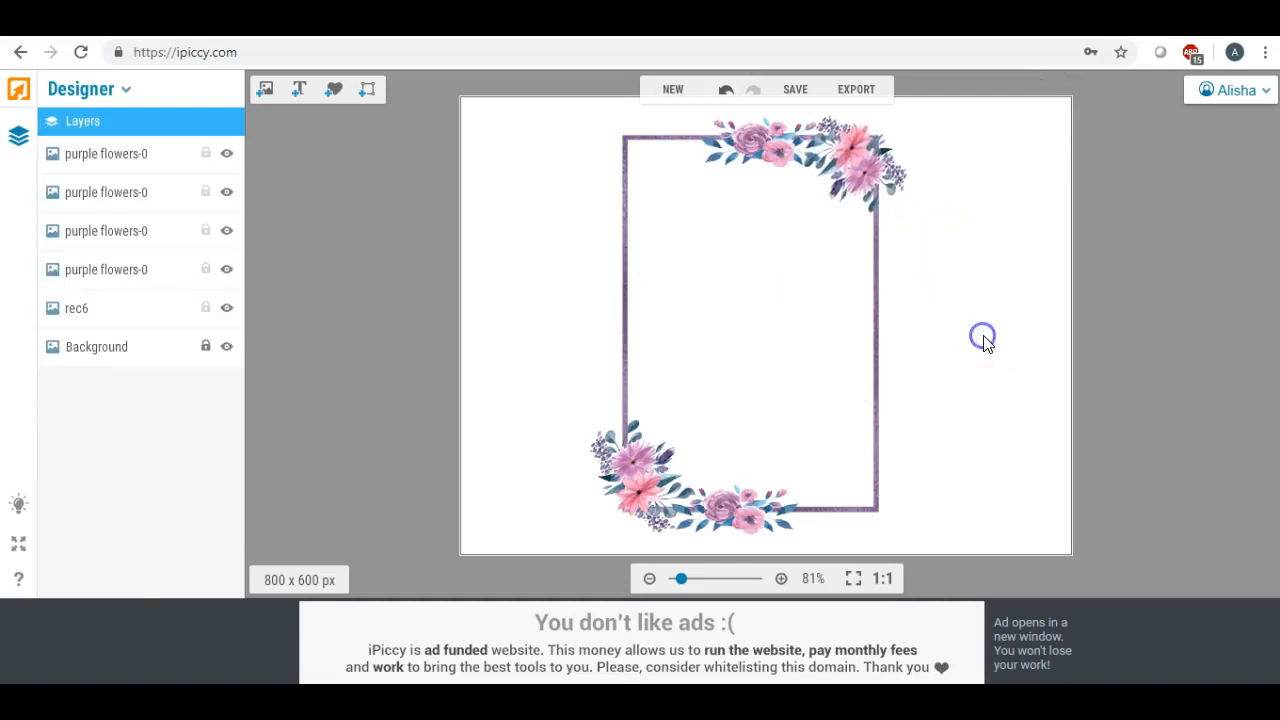
# Step: Stretch the top-edge rose spray slightly downward and nudge the upper-right corner flowers to line up with it
pyautogui.click(746, 143)
pyautogui.moveTo(746, 144); pyautogui.dragTo(752, 155)
pyautogui.click(510, 168)
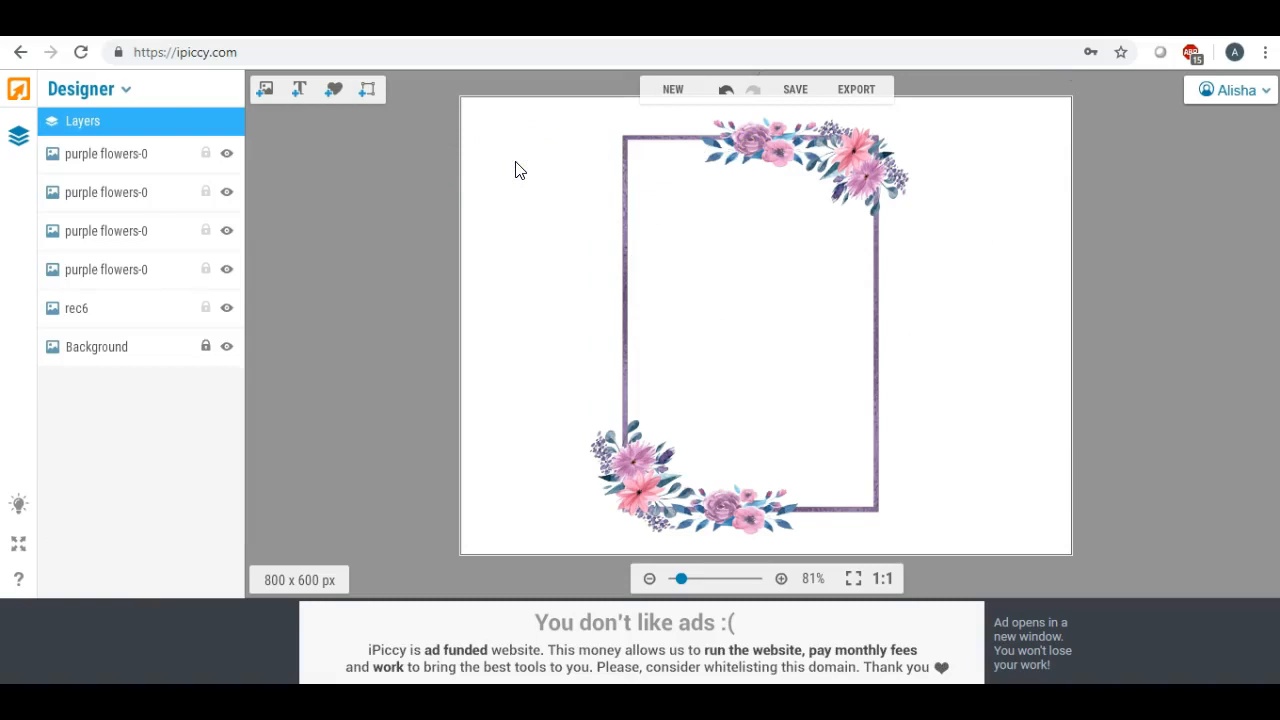
pyautogui.click(748, 143)
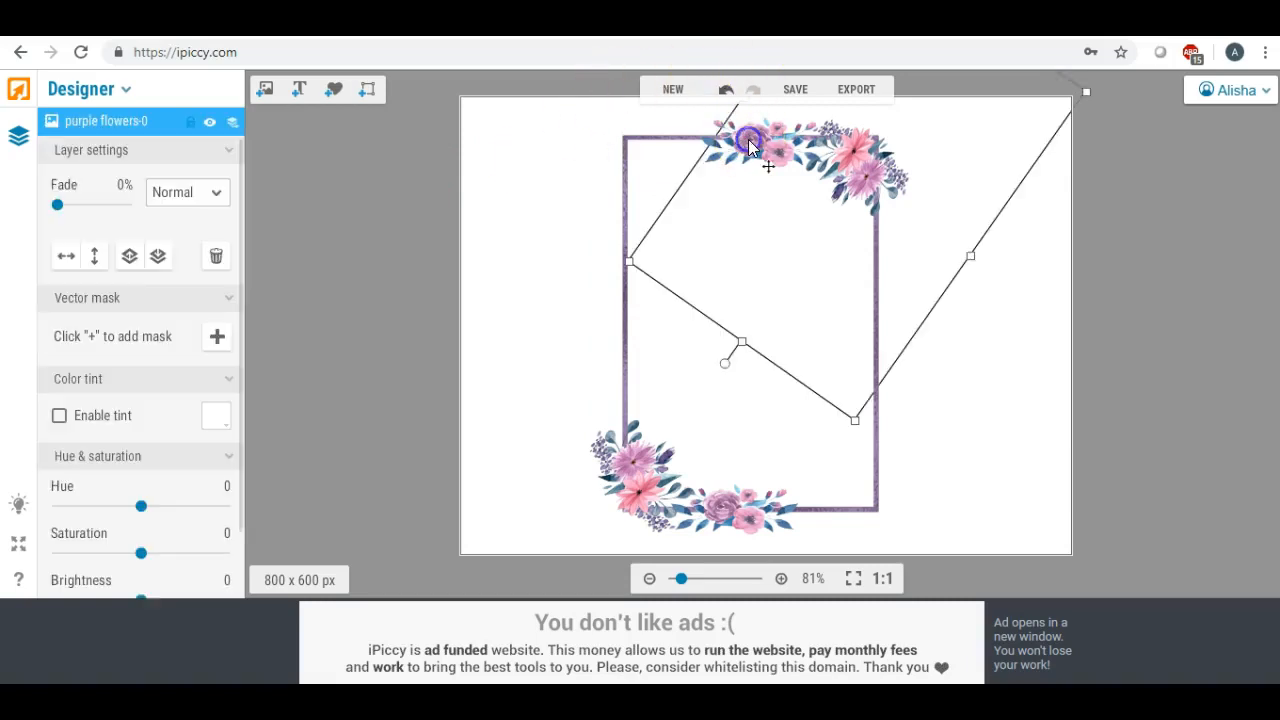
pyautogui.click(653, 131)
pyautogui.moveTo(773, 270); pyautogui.dragTo(774, 282)
pyautogui.click(752, 165)
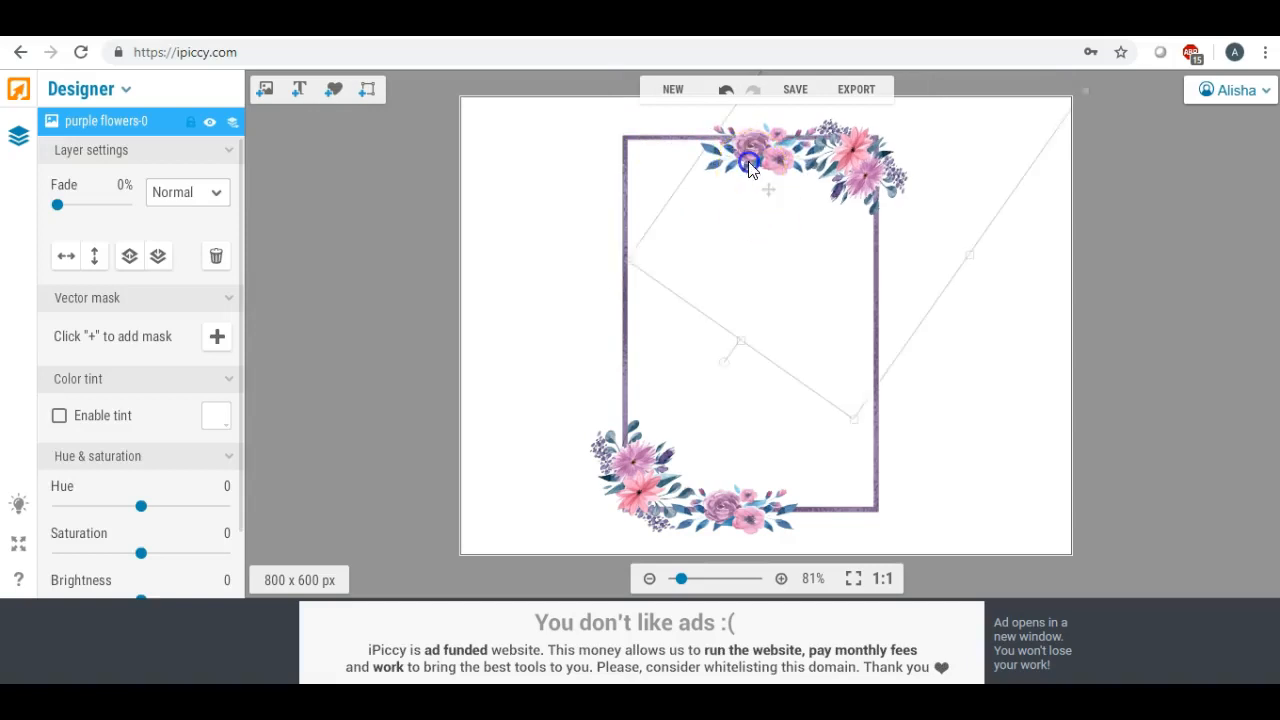
pyautogui.click(664, 141)
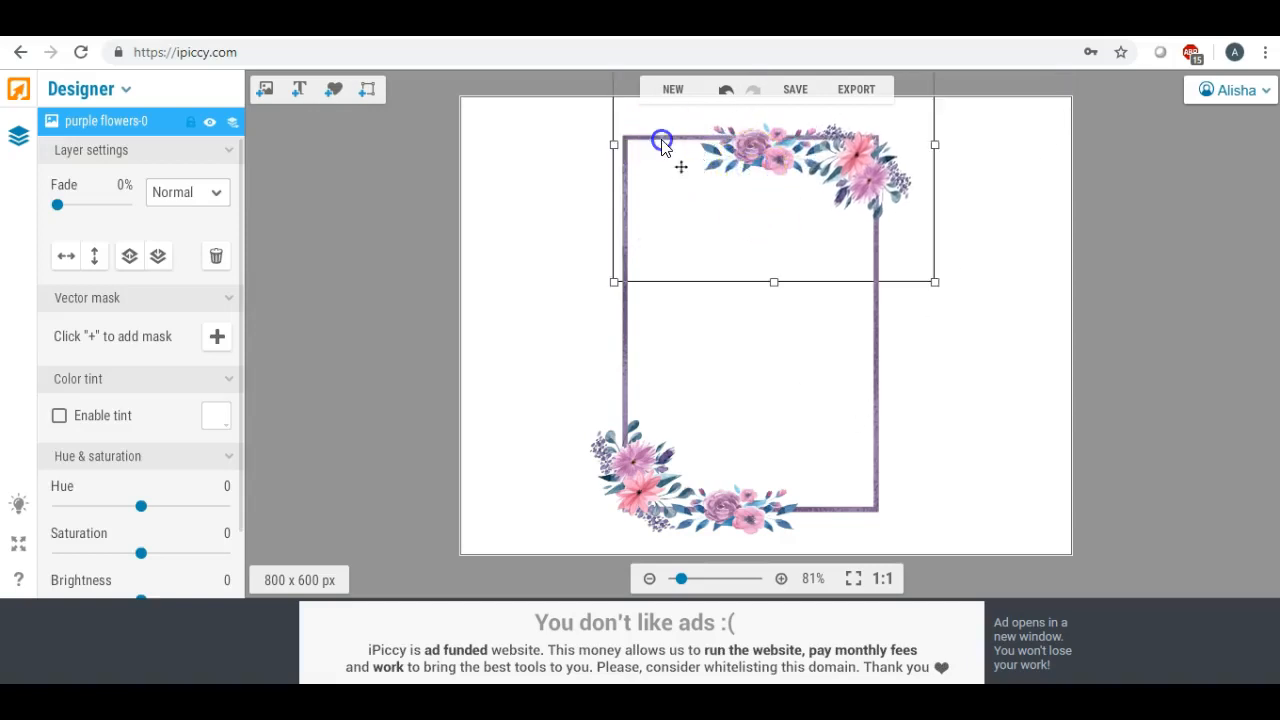
pyautogui.click(421, 171)
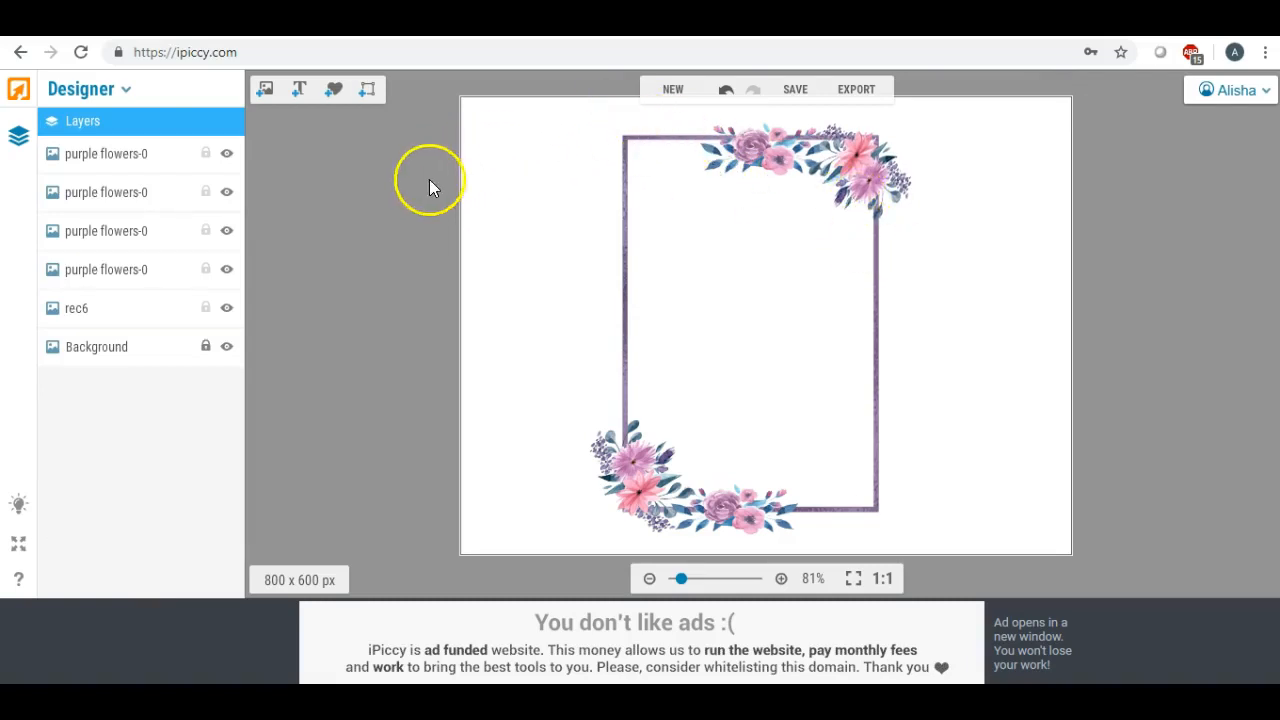
# Step: Add the uploaded lavender watercolor flower spray to the middle of the canvas
pyautogui.click(264, 96)
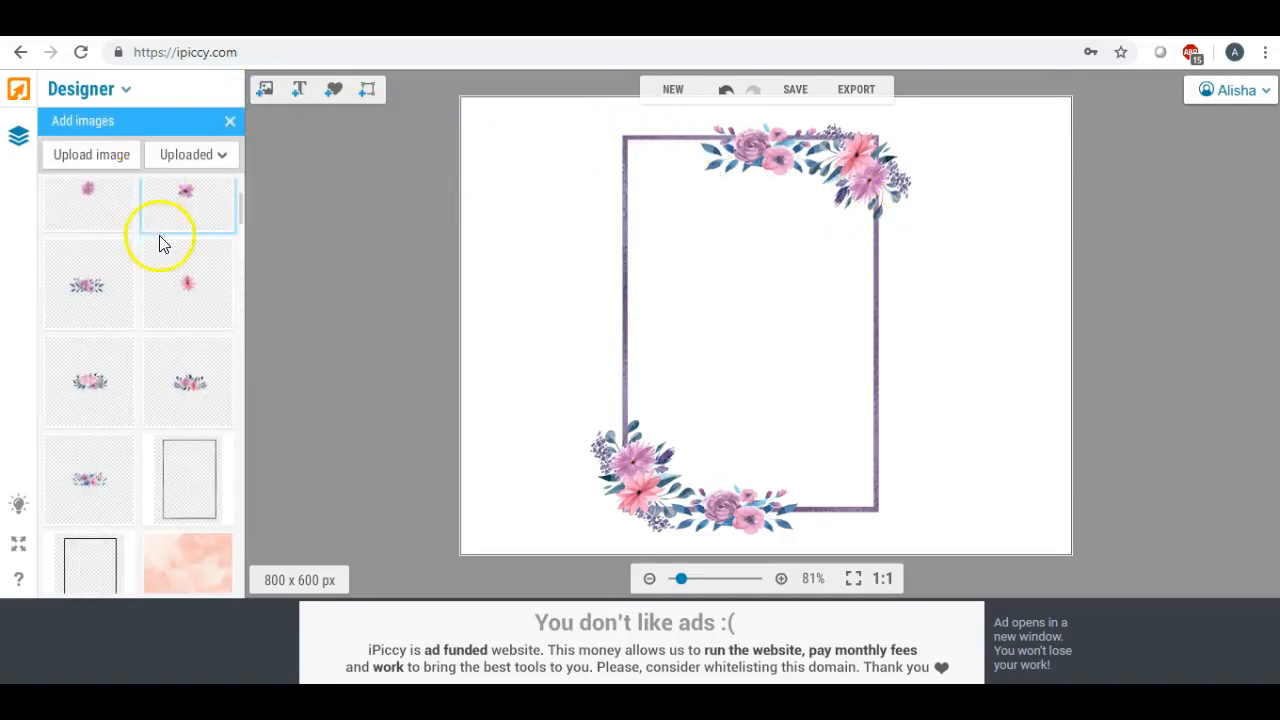
pyautogui.scroll(1, 177, 272)
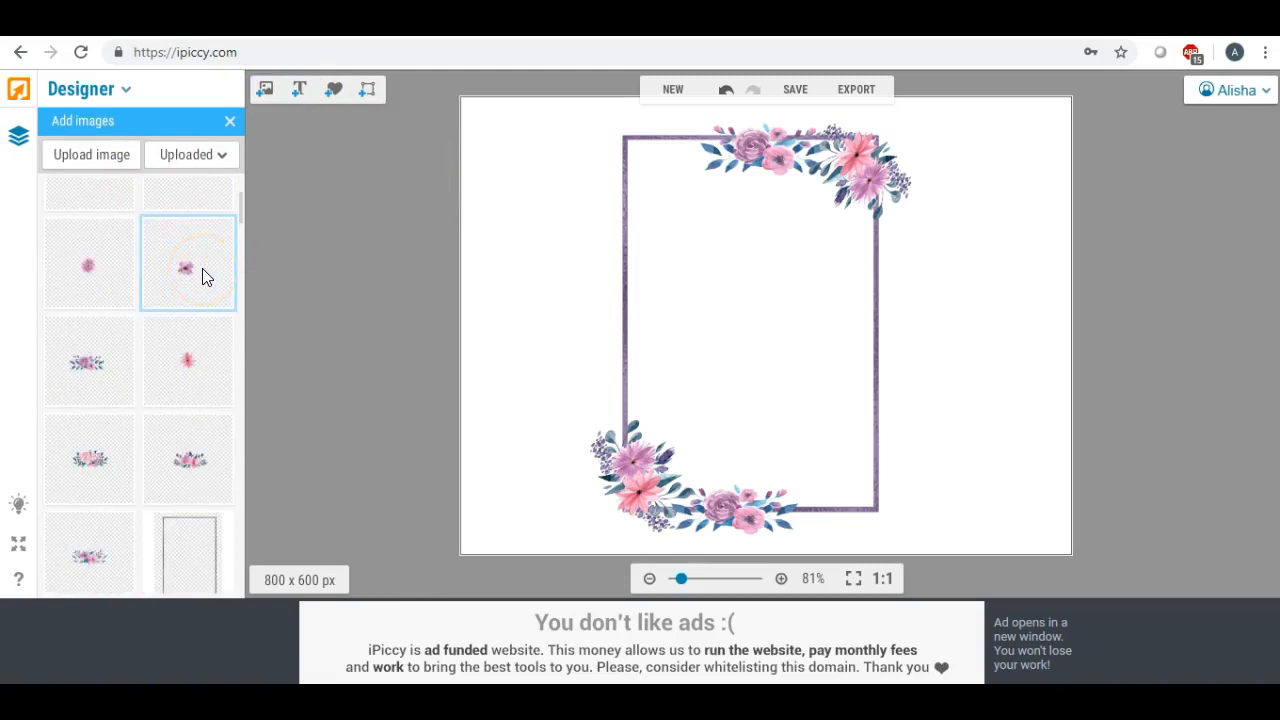
pyautogui.scroll(3, 203, 277)
pyautogui.scroll(2, 203, 273)
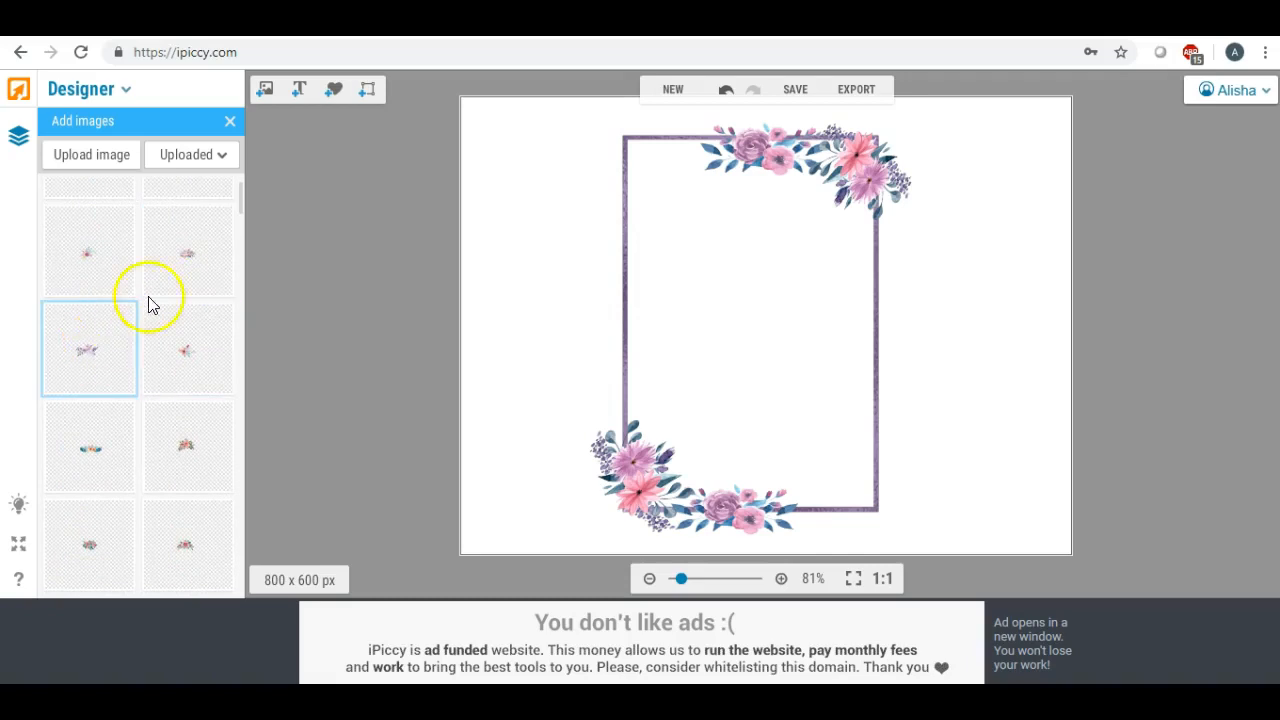
pyautogui.moveTo(97, 343); pyautogui.dragTo(736, 318)
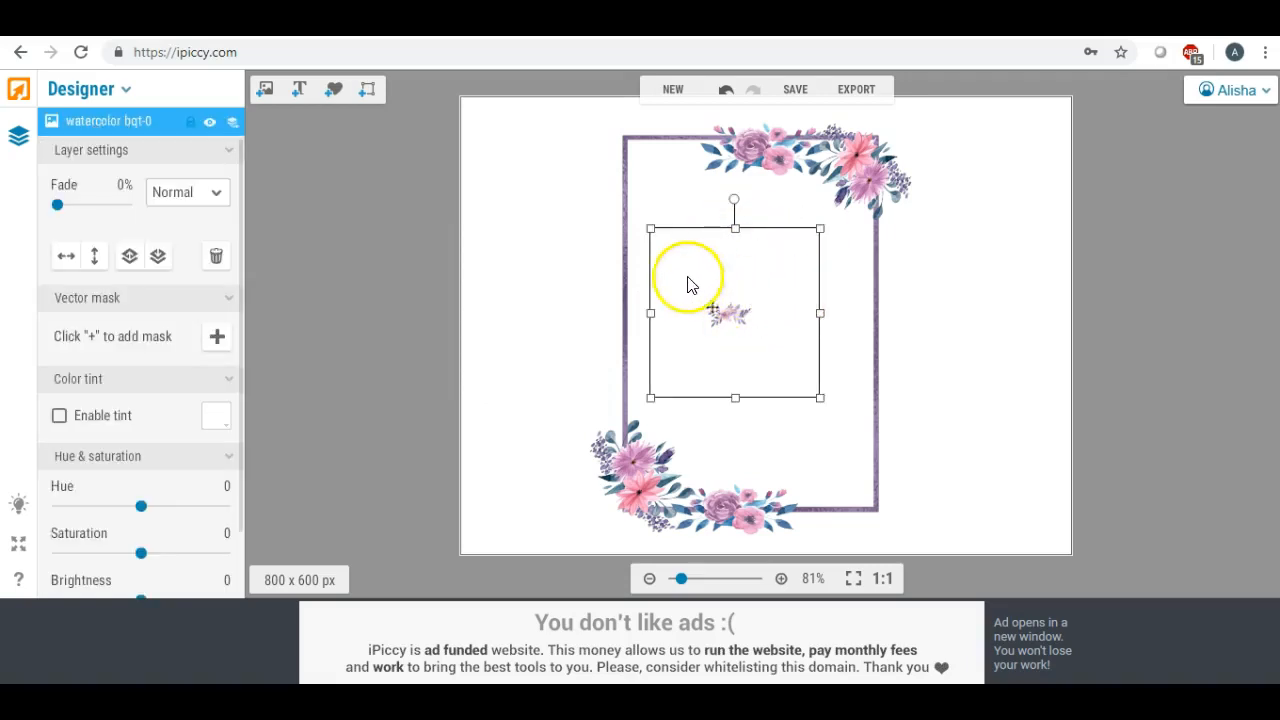
# Step: Enlarge the lavender flower spray and place it on the frame's top edge, between the upper-left corner and the rose spray
pyautogui.moveTo(651, 231)
pyautogui.mouseDown()
pyautogui.moveTo(504, 165)
pyautogui.moveTo(373, 58)
pyautogui.mouseUp()
pyautogui.click(612, 225)
pyautogui.moveTo(612, 225); pyautogui.dragTo(681, 142)
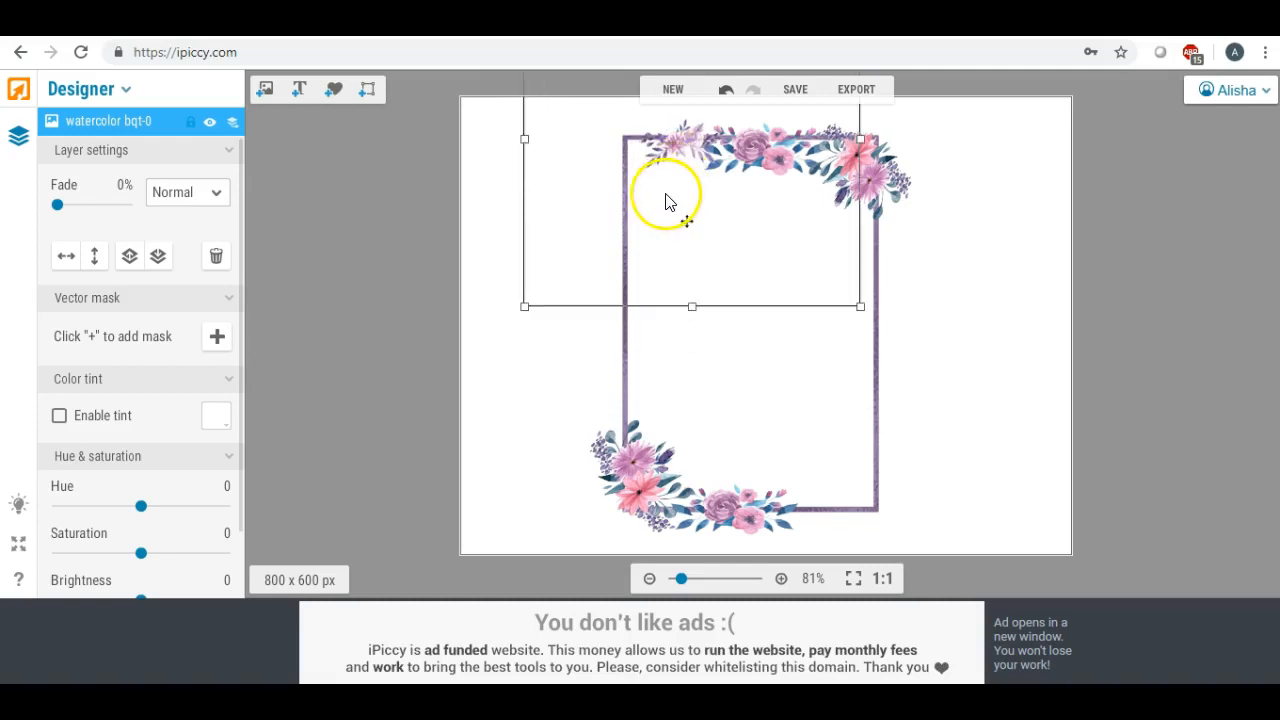
pyautogui.moveTo(528, 141); pyautogui.dragTo(506, 138)
pyautogui.moveTo(684, 312); pyautogui.dragTo(674, 337)
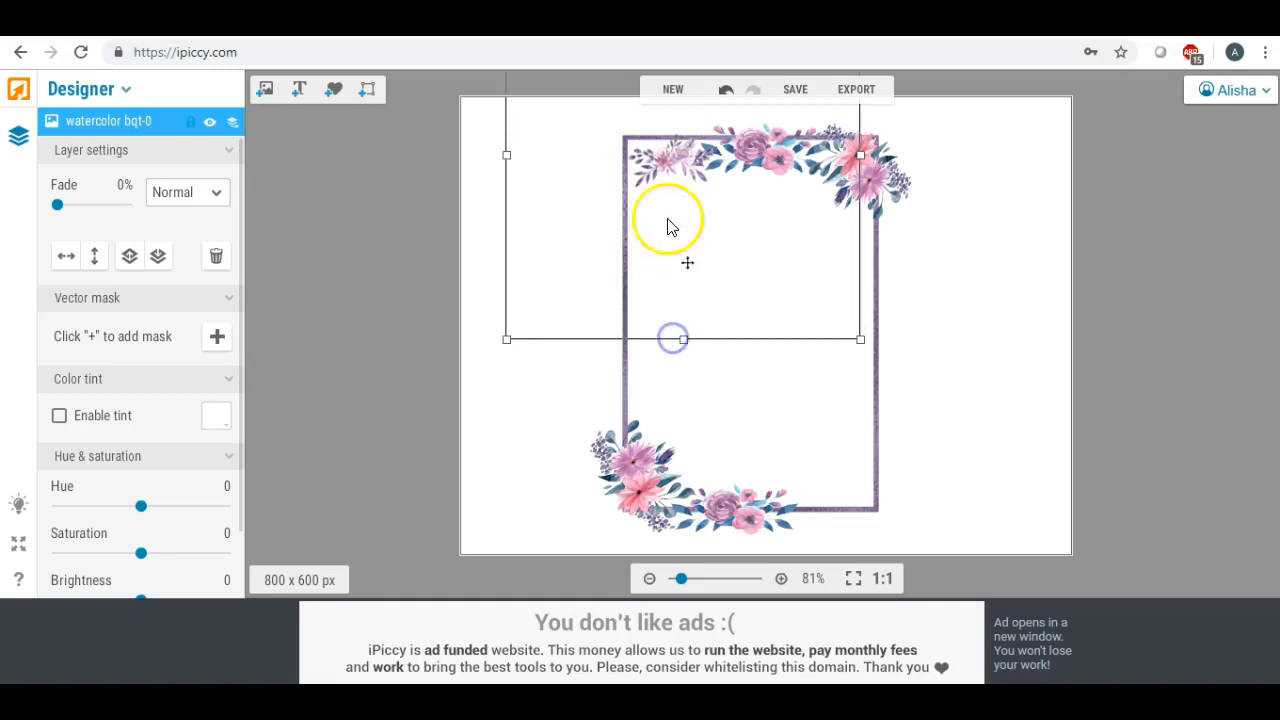
pyautogui.moveTo(683, 194); pyautogui.dragTo(671, 164)
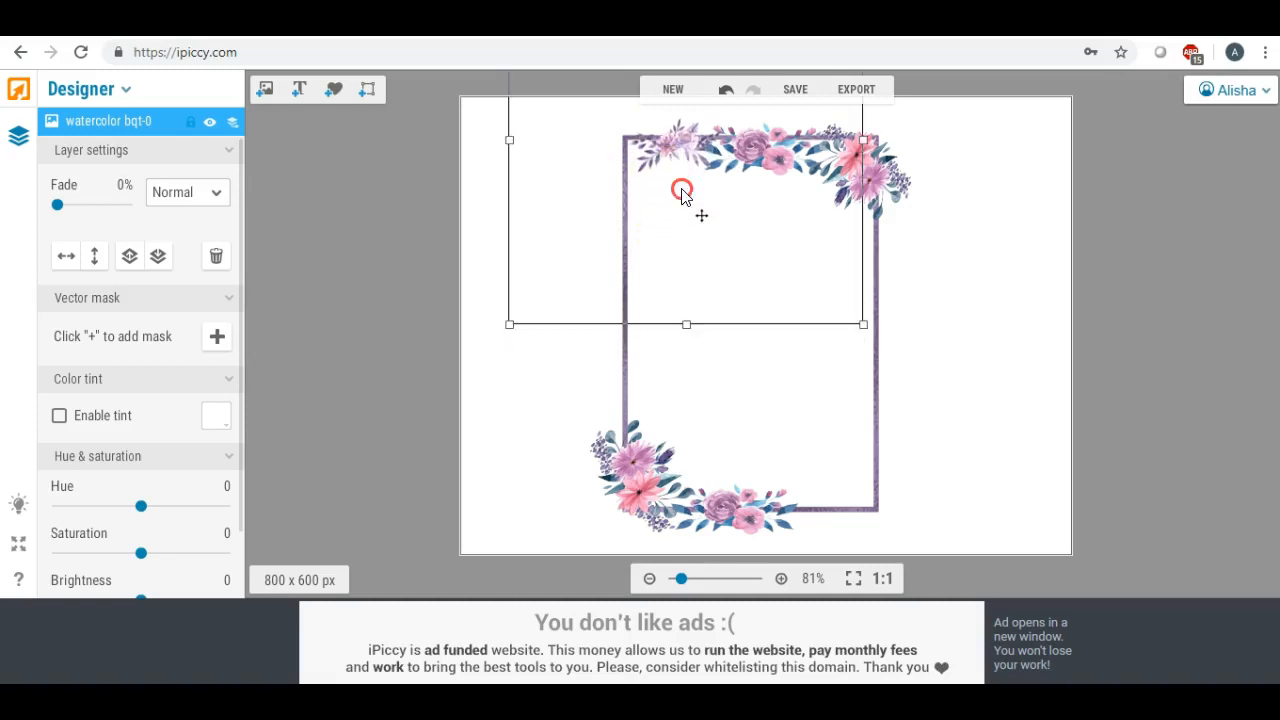
# Step: Place a duplicate of the lavender spray, rotated half a turn, on the frame's bottom edge between the rose spray and the lower-right corner
pyautogui.rightClick(682, 193)
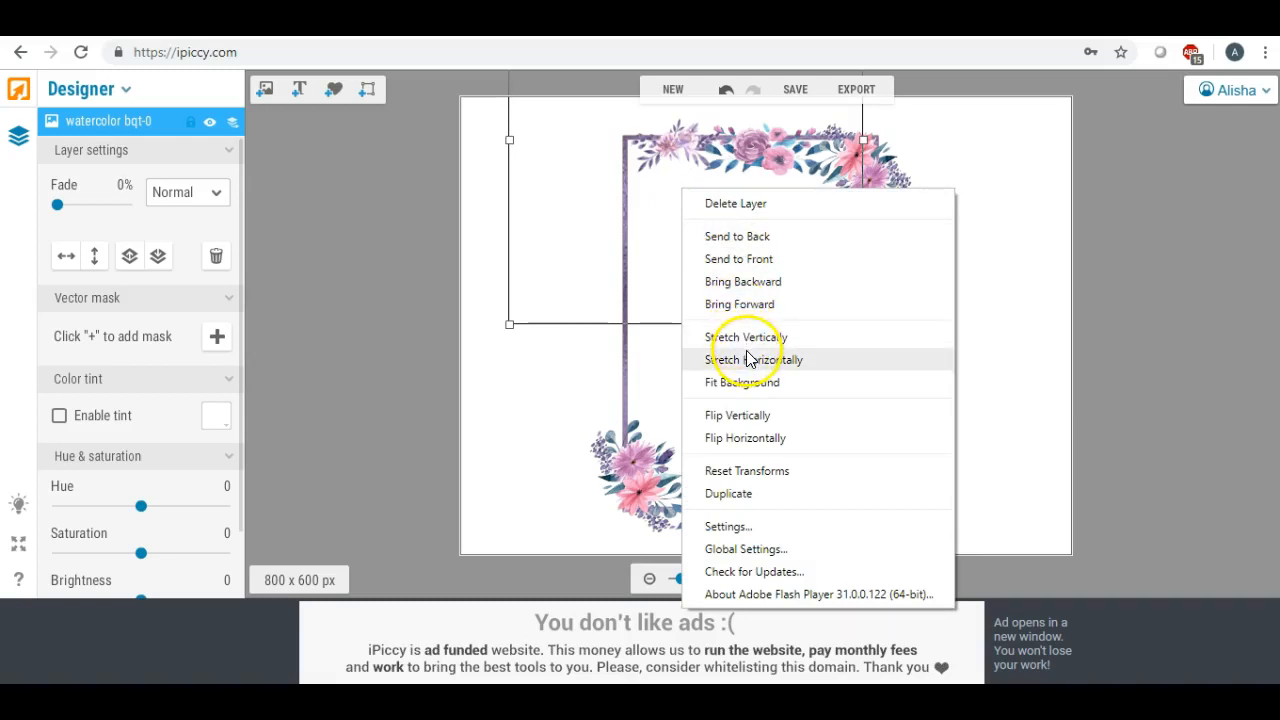
pyautogui.click(752, 497)
pyautogui.moveTo(659, 212); pyautogui.dragTo(829, 449)
pyautogui.moveTo(797, 280); pyautogui.dragTo(799, 338)
pyautogui.moveTo(854, 246); pyautogui.dragTo(861, 505)
pyautogui.moveTo(851, 314); pyautogui.dragTo(809, 372)
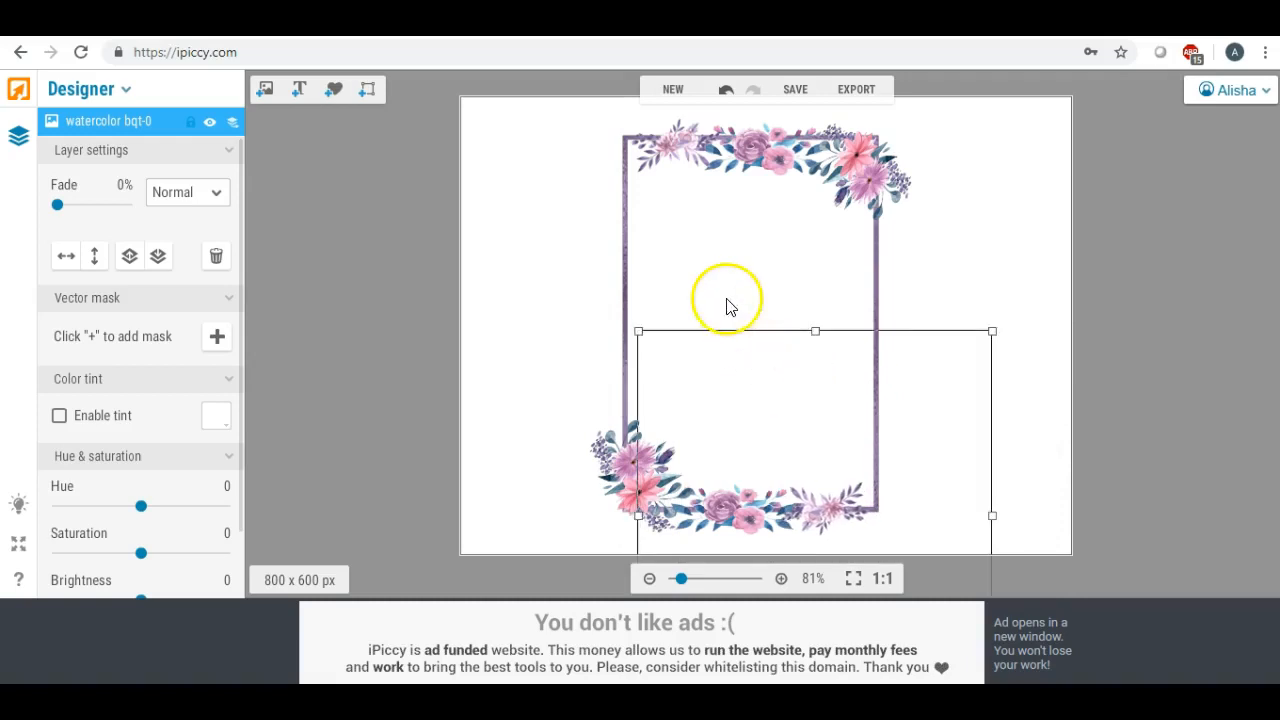
# Step: Rotate the original lavender spray slightly clockwise, enlarge it a little, and set it back on the frame's top edge
pyautogui.click(571, 217)
pyautogui.moveTo(671, 140)
pyautogui.mouseDown()
pyautogui.moveTo(649, 342)
pyautogui.moveTo(661, 127)
pyautogui.moveTo(677, 138)
pyautogui.mouseUp()
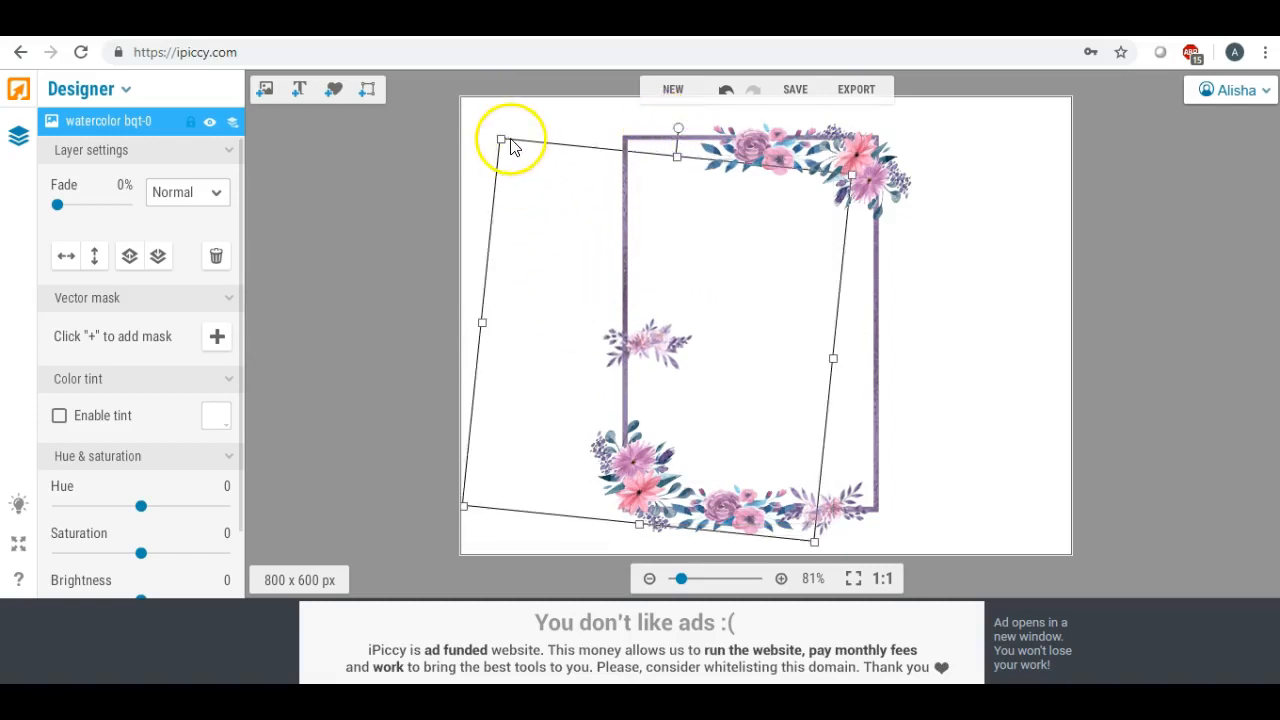
pyautogui.moveTo(504, 138); pyautogui.dragTo(478, 112)
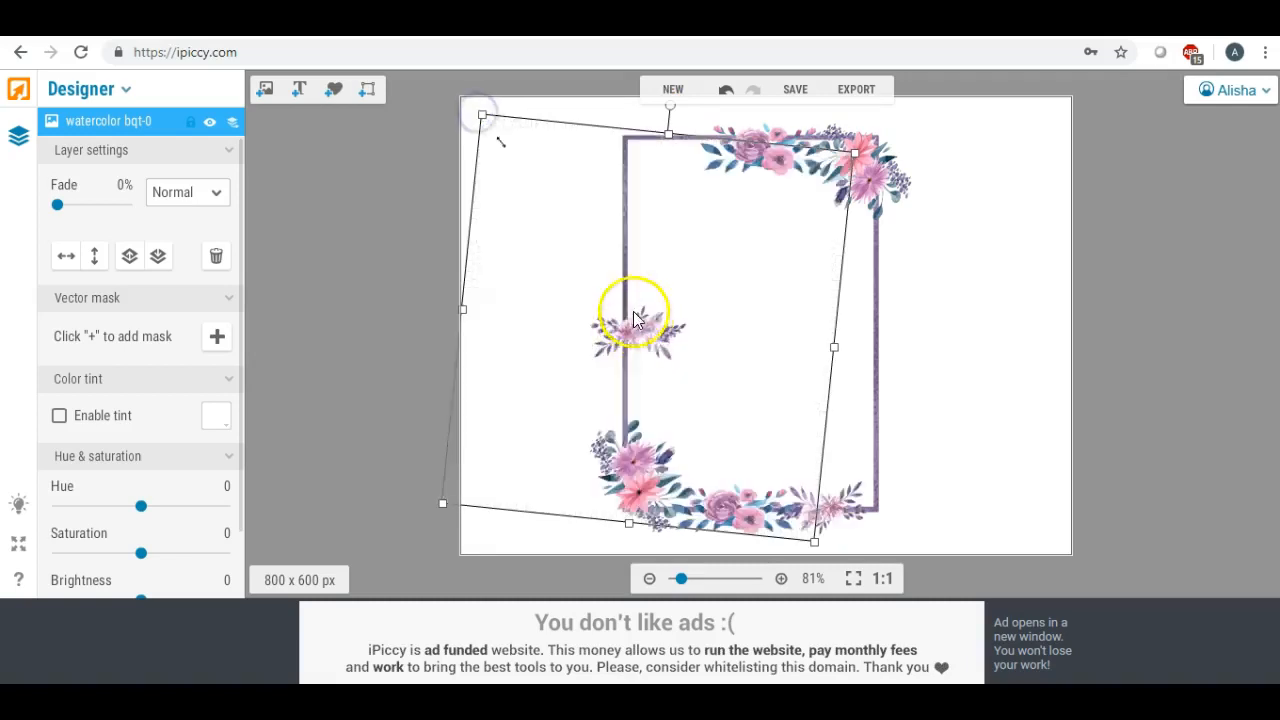
pyautogui.moveTo(640, 316); pyautogui.dragTo(679, 135)
pyautogui.click(980, 263)
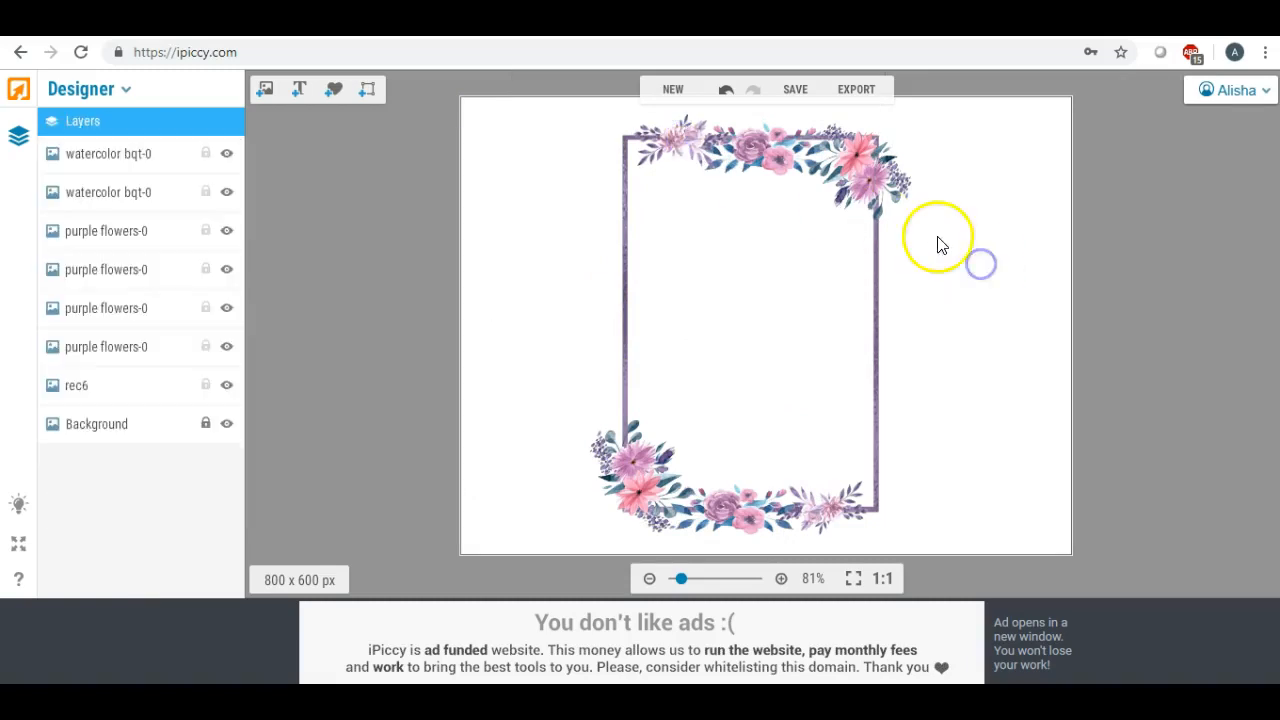
# Step: Adjust the size of the upper-right corner flower spray slightly and shift it outward around the corner
pyautogui.click(883, 212)
pyautogui.moveTo(975, 260); pyautogui.dragTo(984, 271)
pyautogui.click(855, 177)
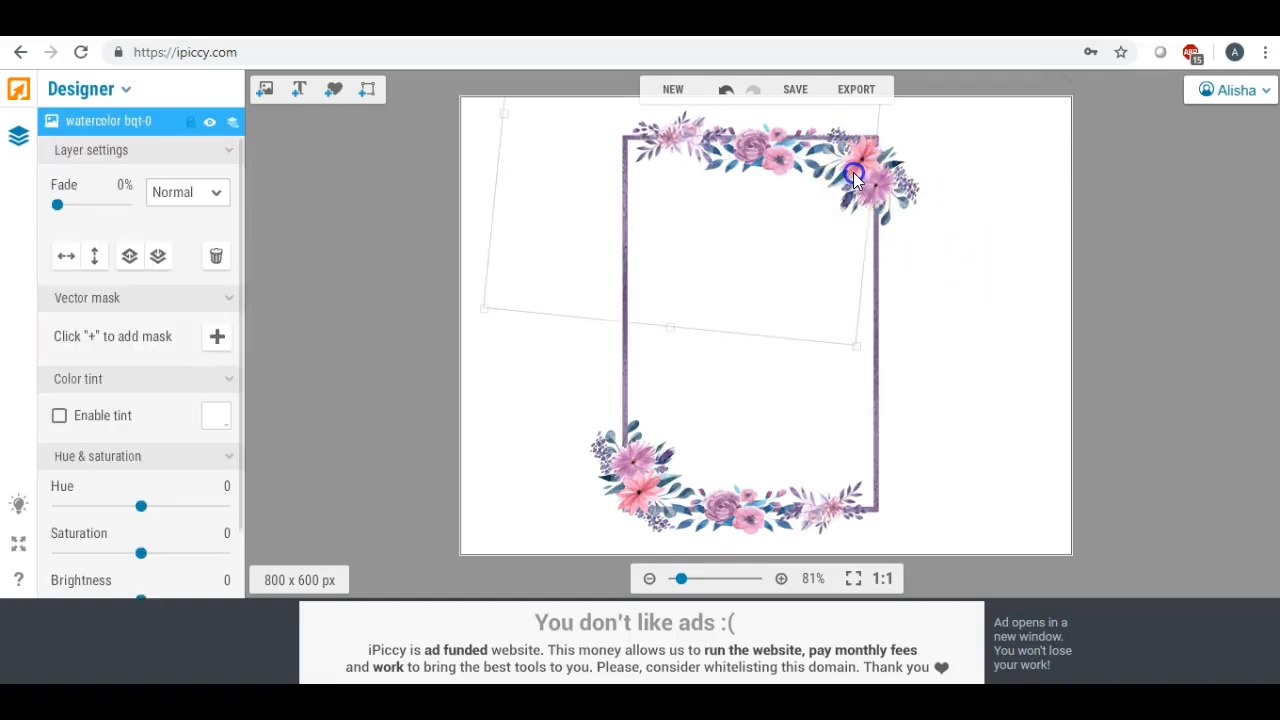
pyautogui.click(955, 238)
pyautogui.click(996, 356)
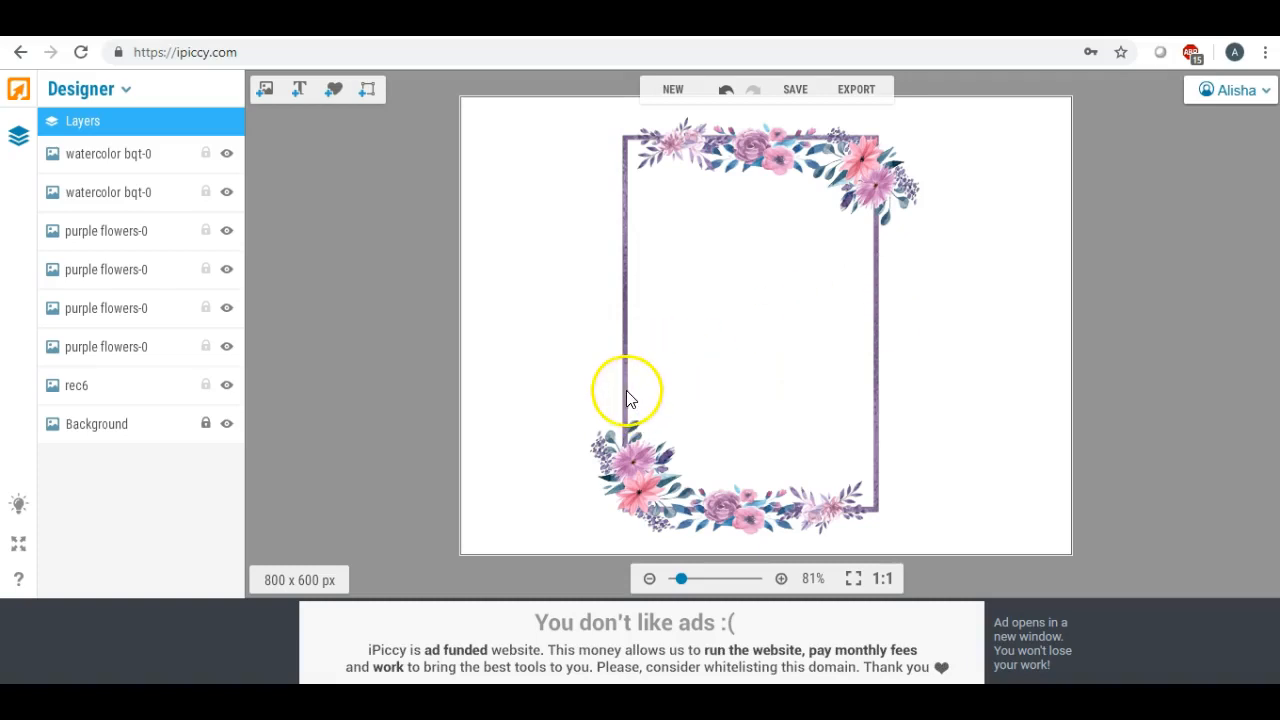
# Step: Rotate the lower-left corner flower spray slightly clockwise and realign it around the frame's corner
pyautogui.click(622, 443)
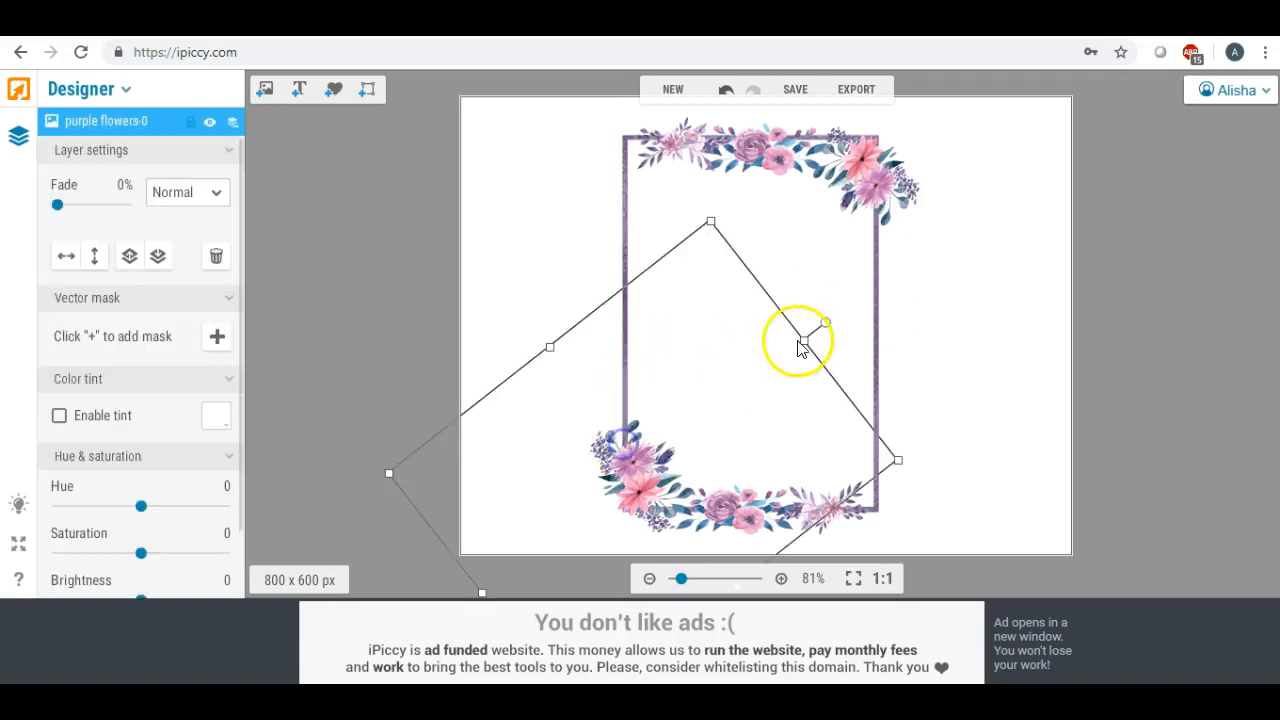
pyautogui.moveTo(822, 326); pyautogui.dragTo(837, 331)
pyautogui.click(646, 477)
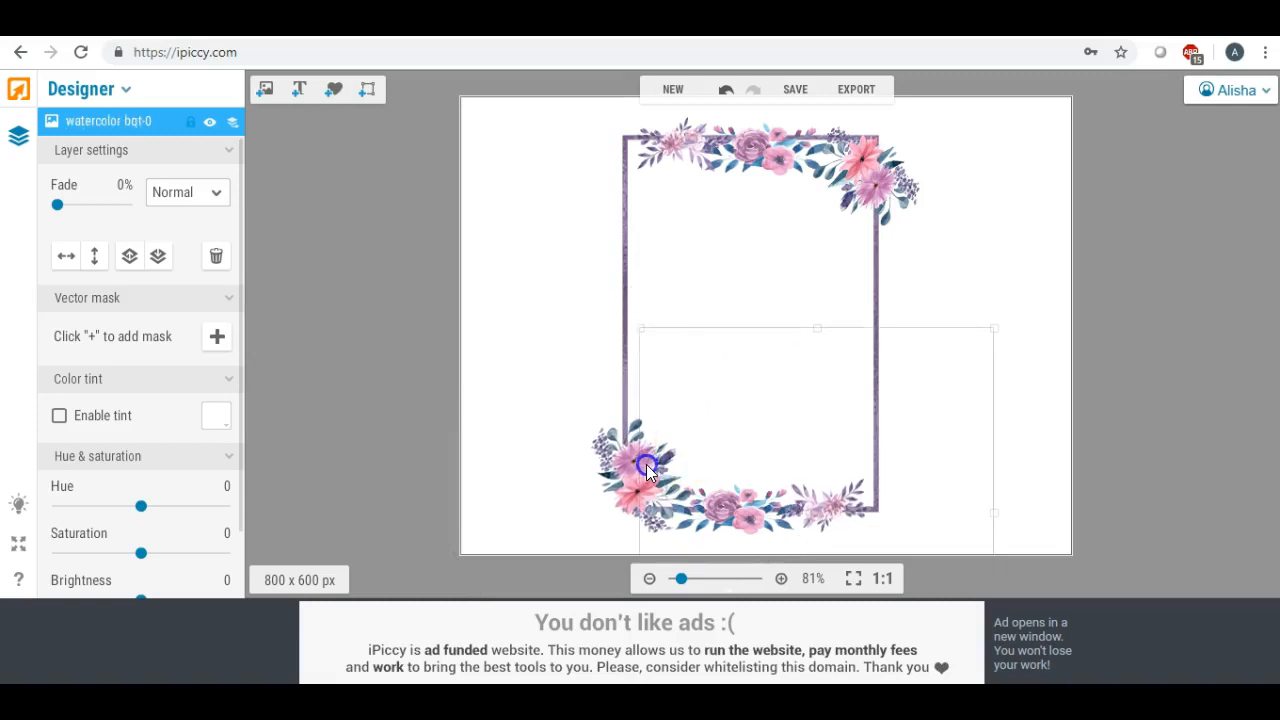
pyautogui.click(580, 388)
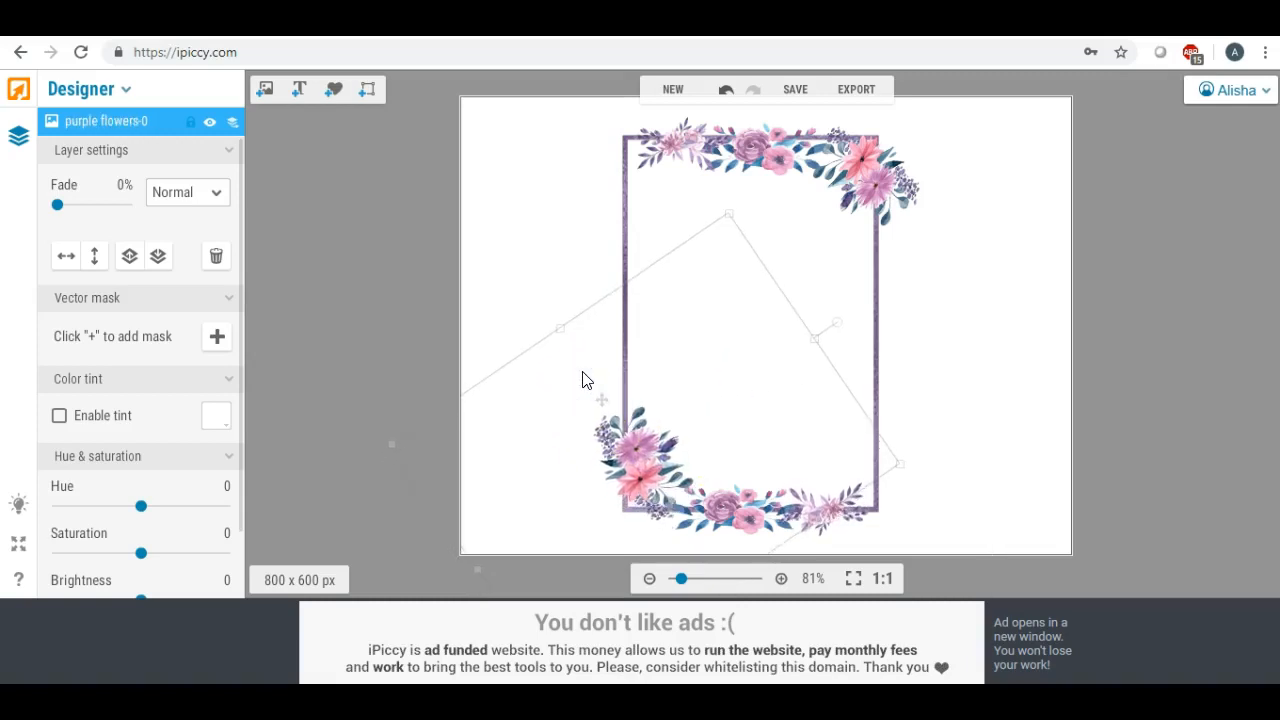
pyautogui.click(513, 233)
pyautogui.click(398, 269)
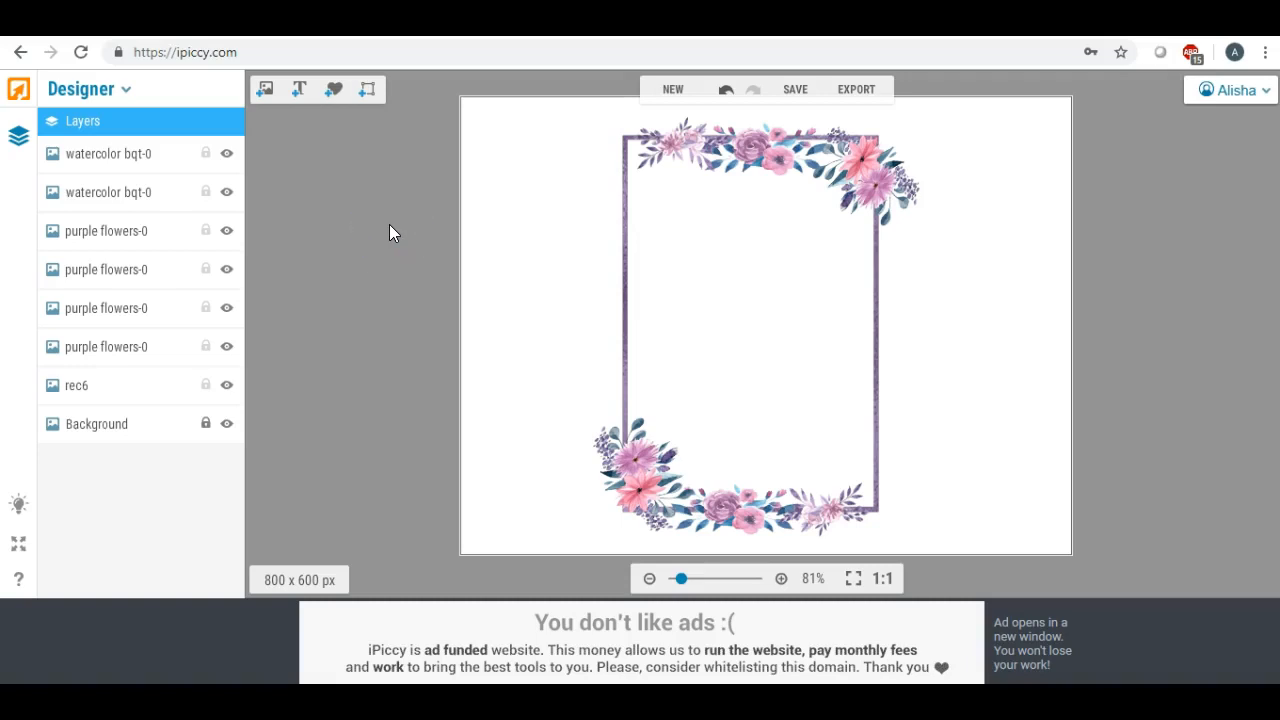
# Step: Add the uploaded single purple rose image to the canvas
pyautogui.click(270, 91)
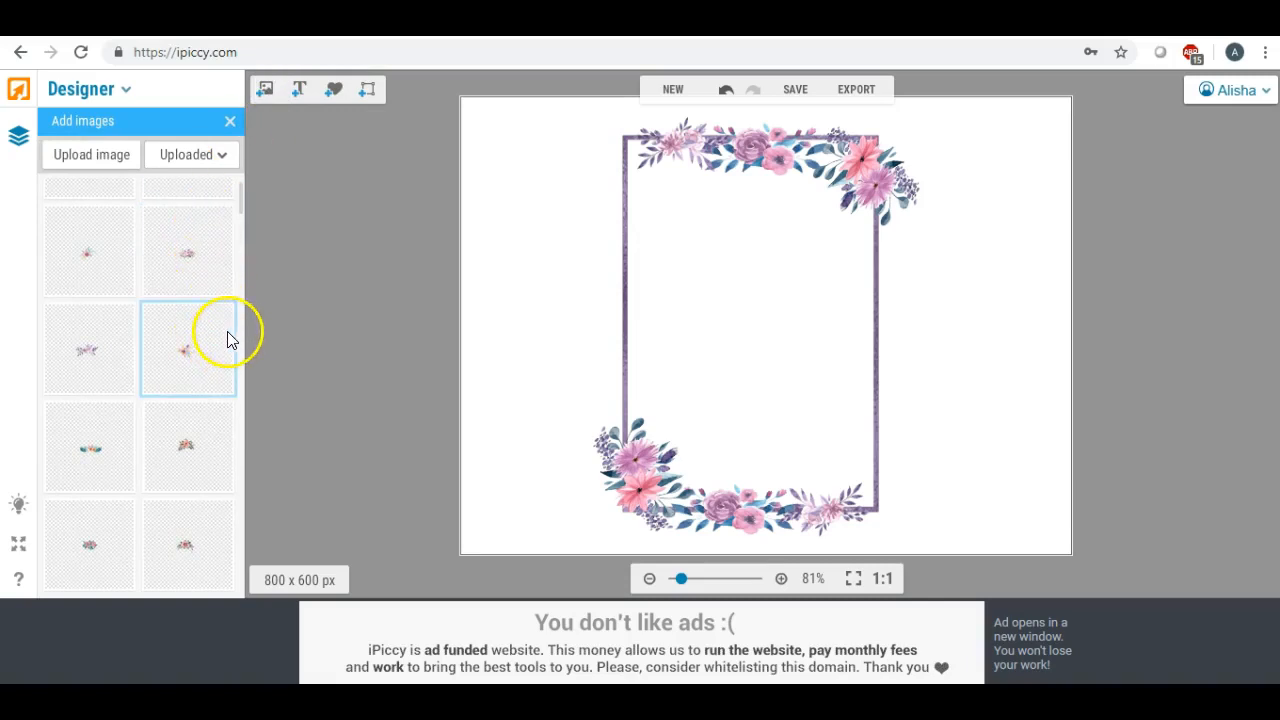
pyautogui.scroll(1, 228, 338)
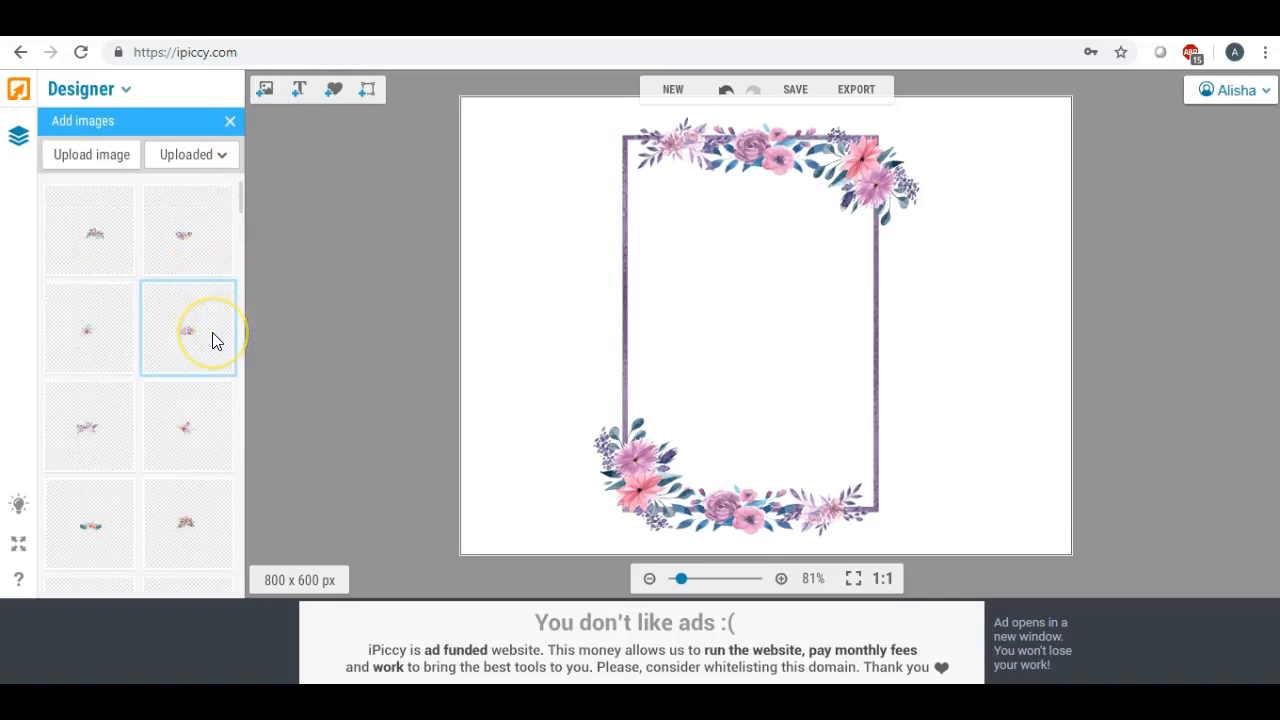
pyautogui.click(110, 340)
pyautogui.click(222, 343)
pyautogui.moveTo(240, 203); pyautogui.dragTo(244, 210)
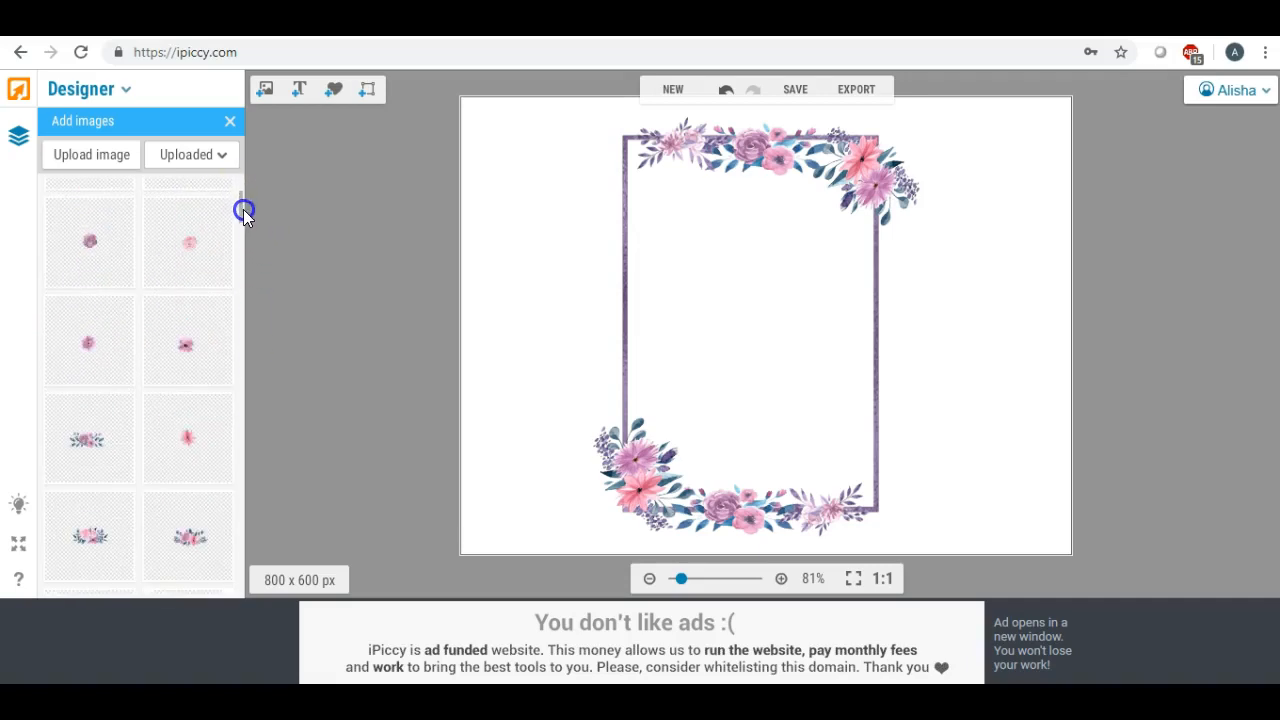
pyautogui.click(93, 242)
pyautogui.moveTo(93, 242); pyautogui.dragTo(826, 312)
# Step: Rotate and enlarge the purple rose, and place it on the frame's right edge just below the upper-right corner flowers
pyautogui.moveTo(818, 197); pyautogui.dragTo(944, 297)
pyautogui.moveTo(759, 406); pyautogui.dragTo(591, 571)
pyautogui.click(723, 443)
pyautogui.moveTo(789, 383); pyautogui.dragTo(874, 232)
pyautogui.moveTo(725, 417); pyautogui.dragTo(735, 398)
pyautogui.moveTo(827, 330); pyautogui.dragTo(823, 330)
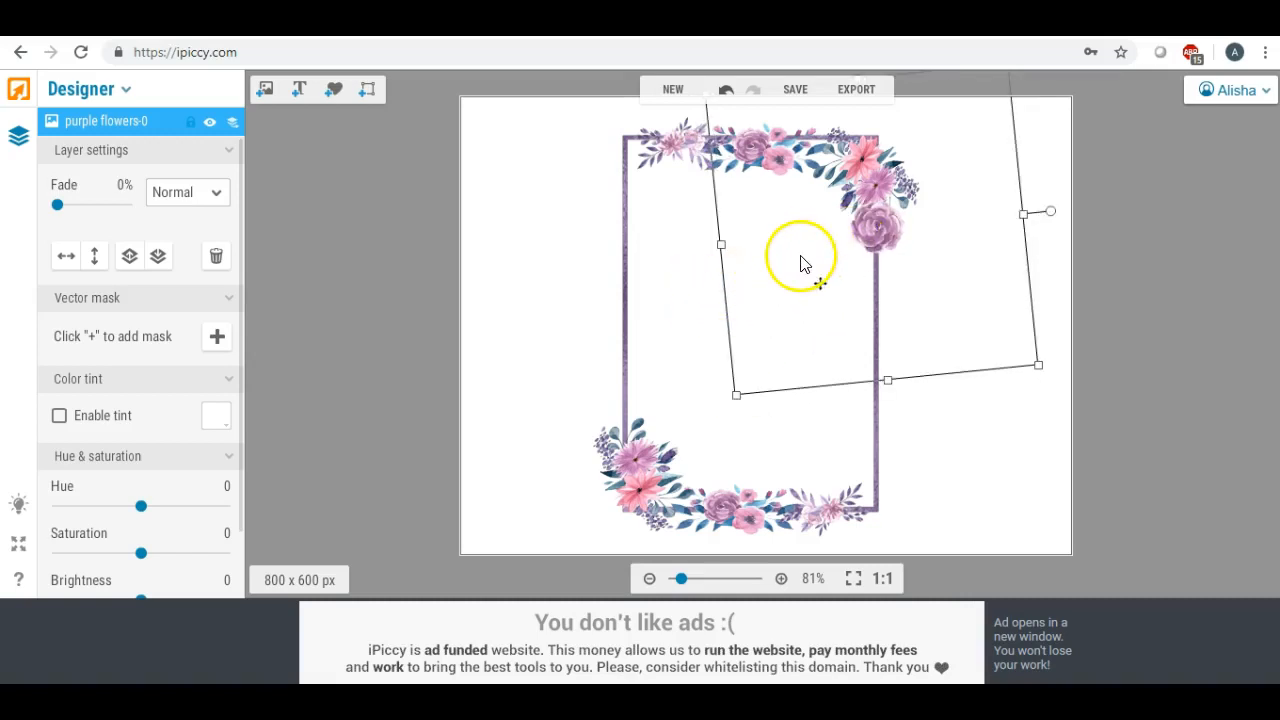
# Step: Duplicate the purple rose and rotate the copy about half a turn inside the frame
pyautogui.rightClick(800, 263)
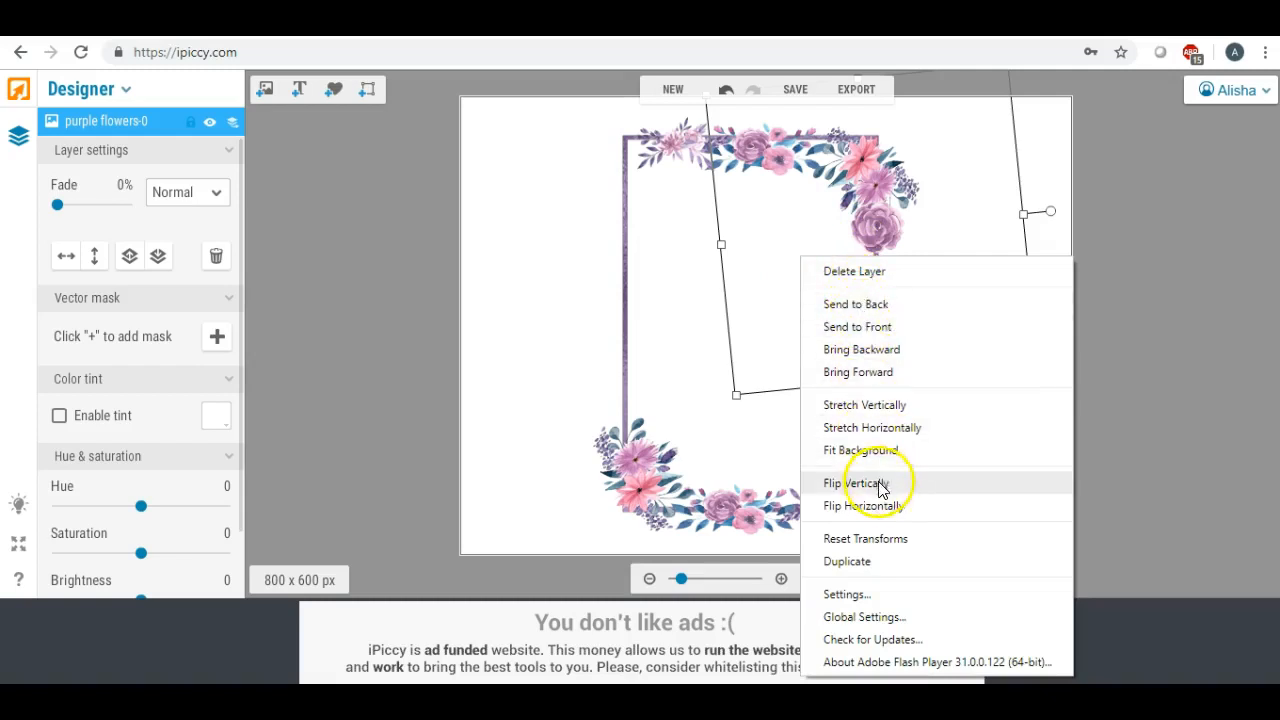
pyautogui.click(850, 560)
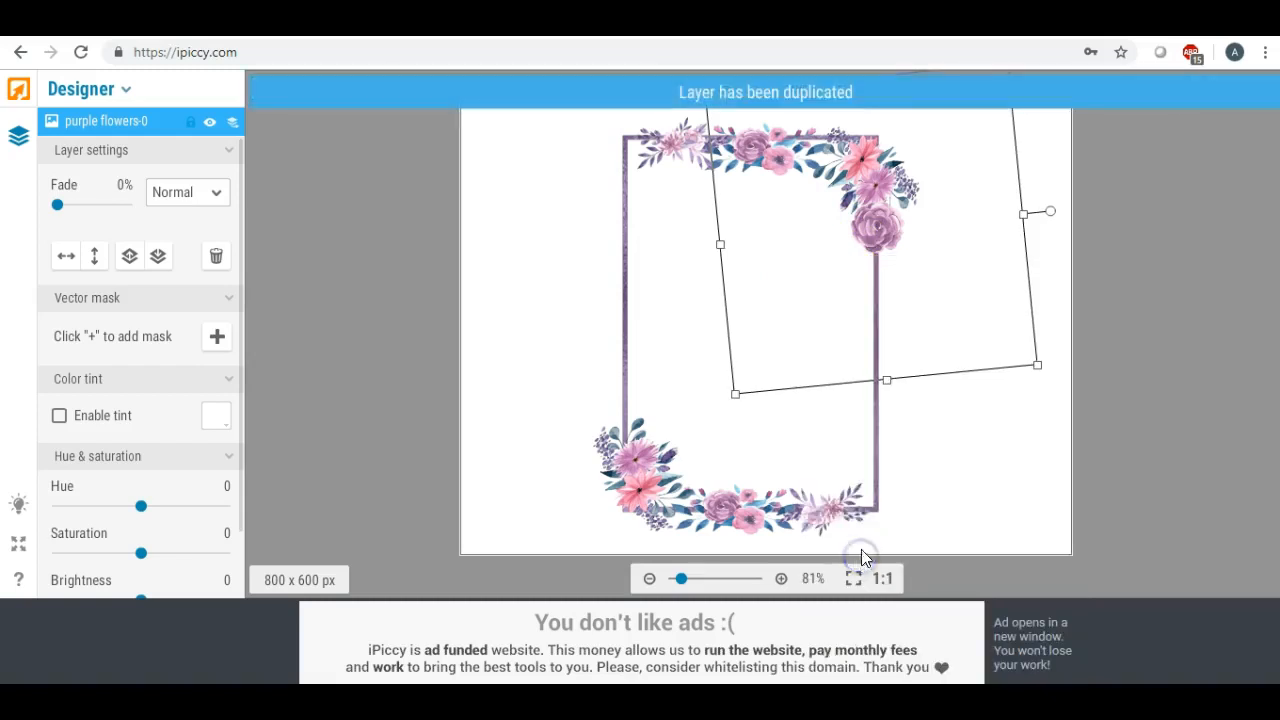
pyautogui.moveTo(863, 223); pyautogui.dragTo(705, 336)
pyautogui.moveTo(872, 305); pyautogui.dragTo(626, 338)
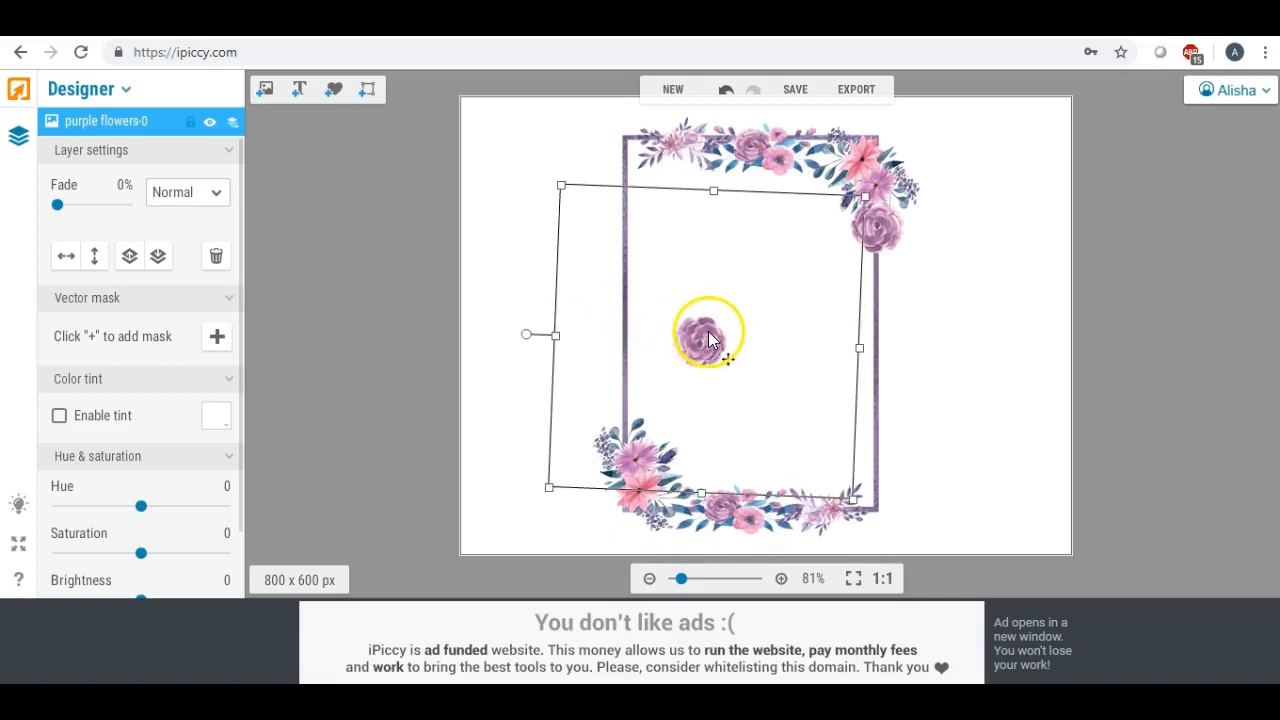
# Step: Place the purple rose copy on the frame's left edge just above the lower-left corner flowers
pyautogui.moveTo(709, 340); pyautogui.dragTo(628, 401)
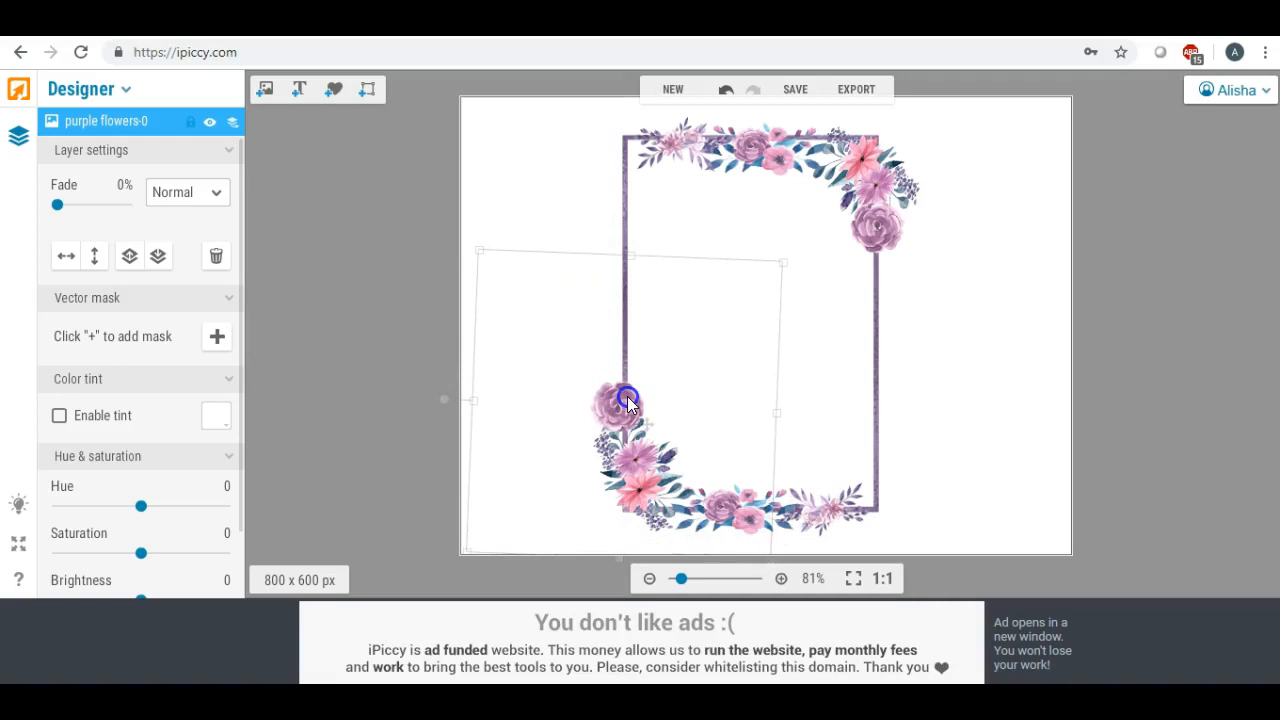
pyautogui.moveTo(628, 401); pyautogui.dragTo(628, 401)
pyautogui.click(518, 160)
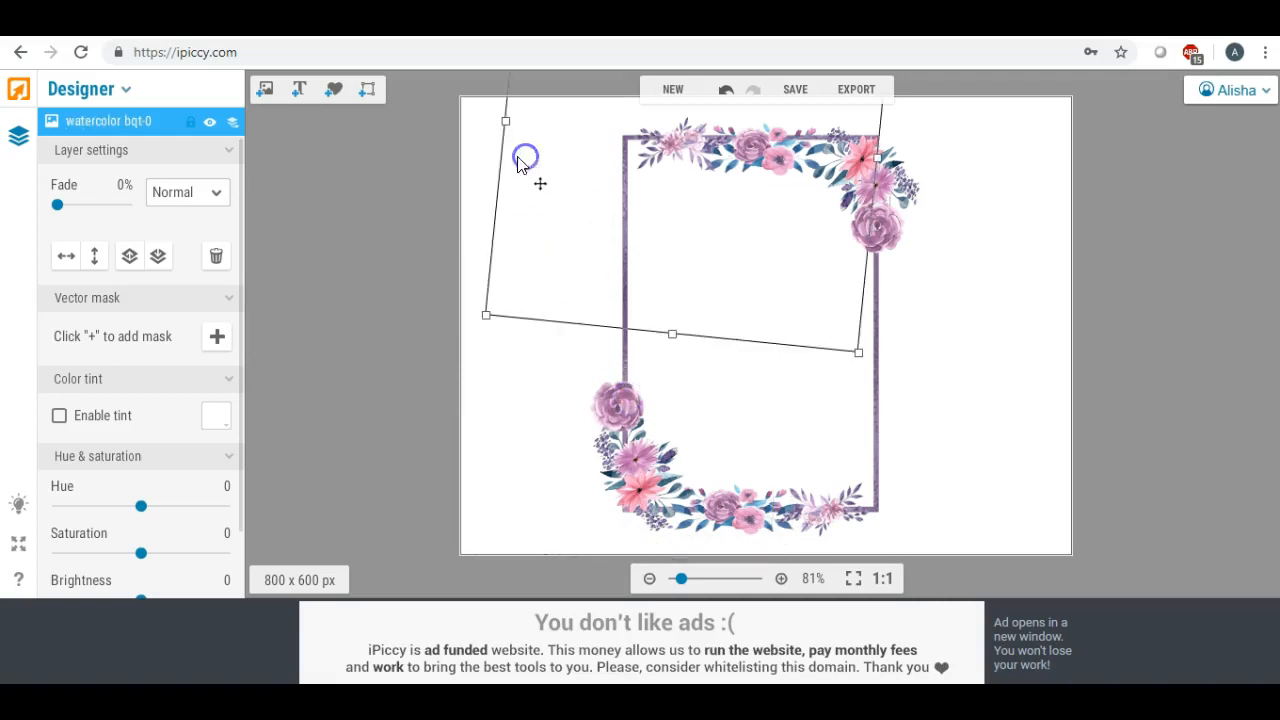
pyautogui.click(396, 246)
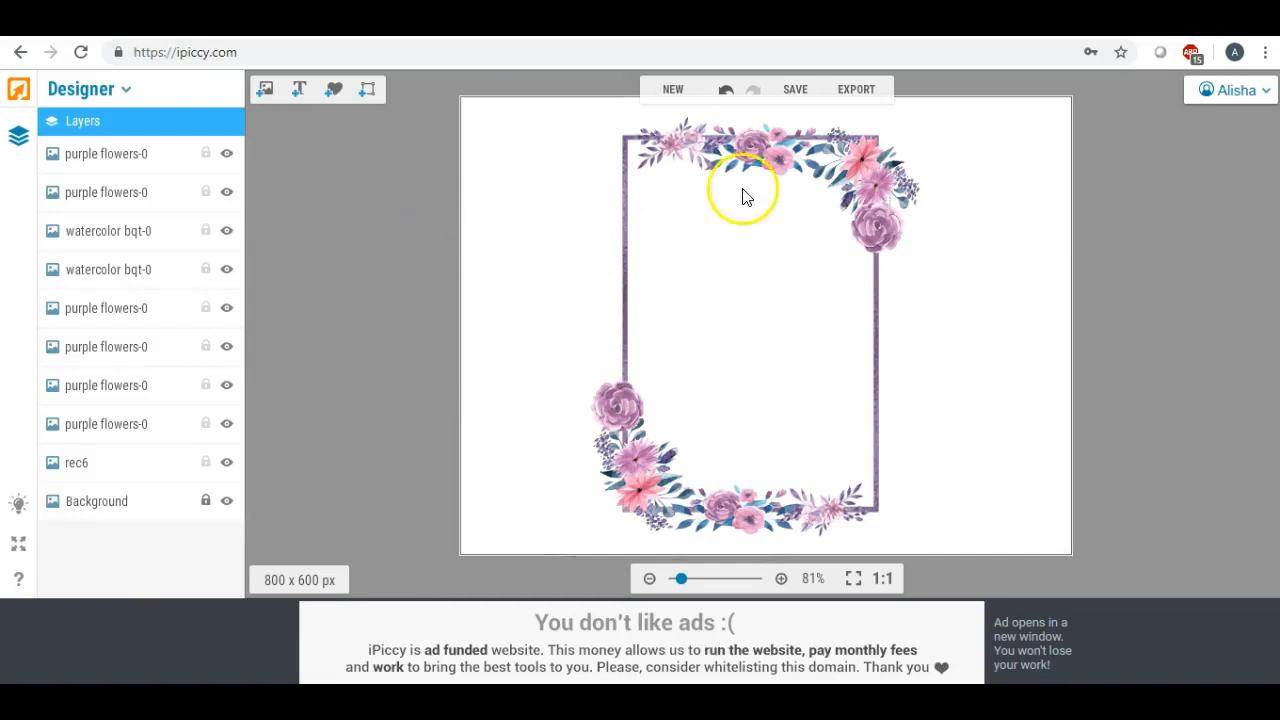
# Step: Try to pick the small flower cluster on the frame's top edge from among the overlapping flower layers
pyautogui.click(777, 145)
pyautogui.moveTo(775, 142); pyautogui.dragTo(775, 148)
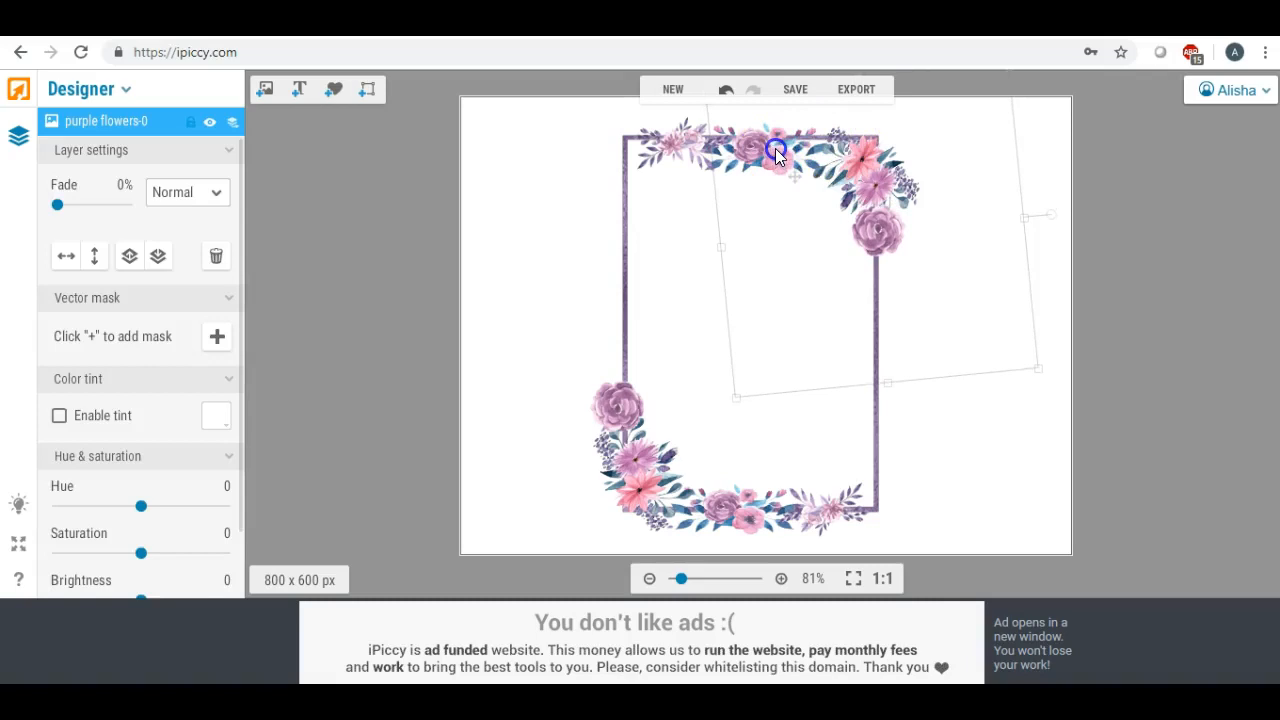
pyautogui.click(530, 181)
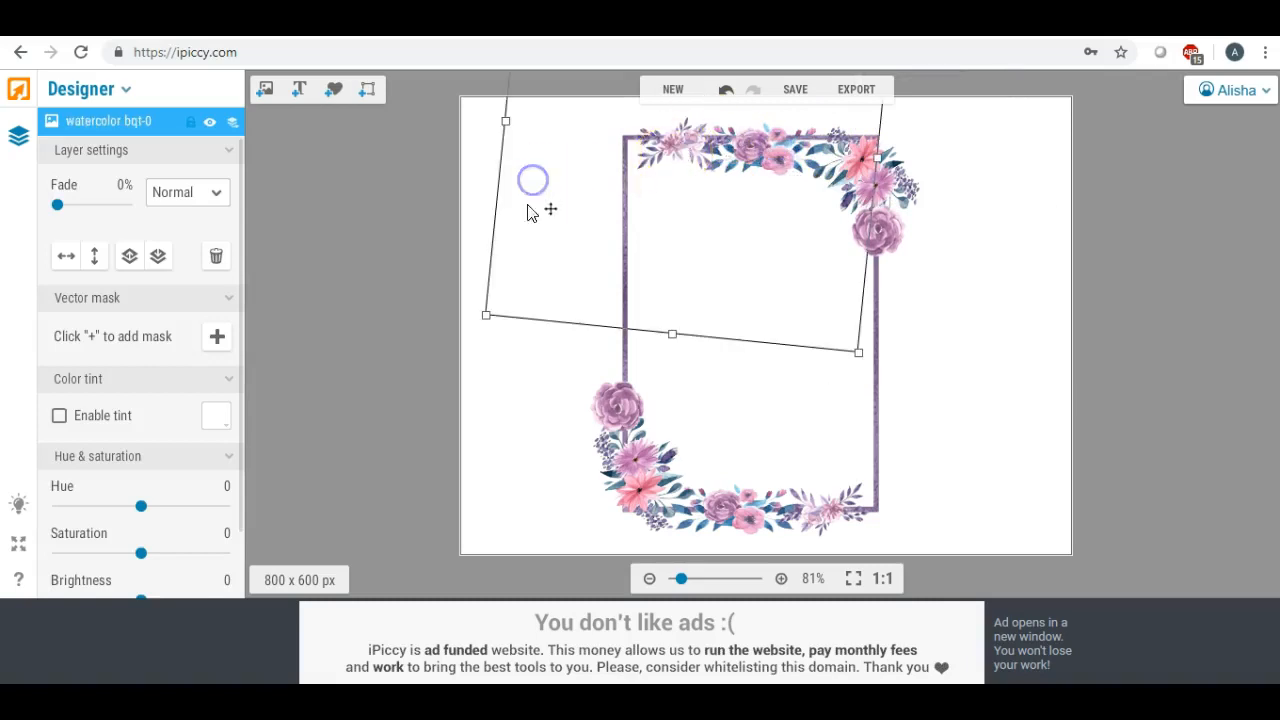
pyautogui.click(489, 367)
pyautogui.click(410, 258)
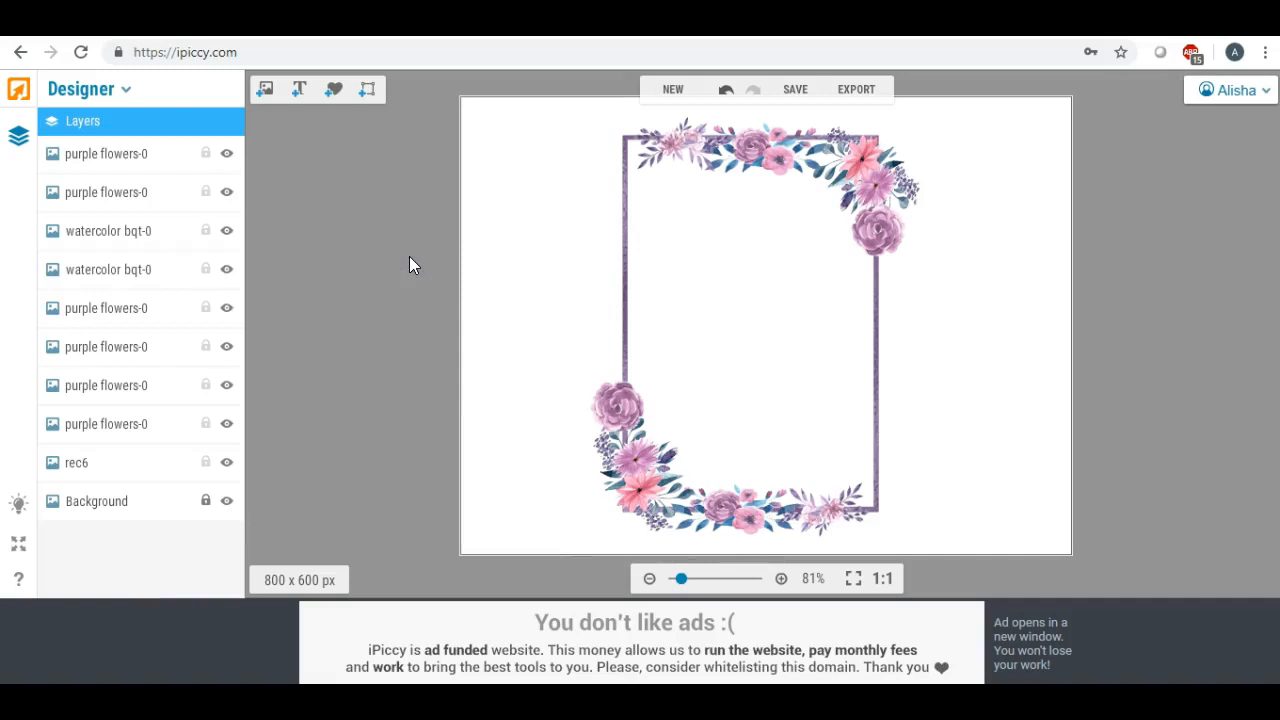
pyautogui.moveTo(706, 249)
pyautogui.mouseDown()
pyautogui.moveTo(752, 280)
pyautogui.moveTo(757, 185)
pyautogui.moveTo(731, 309)
pyautogui.moveTo(700, 249)
pyautogui.moveTo(786, 214)
pyautogui.moveTo(770, 183)
pyautogui.mouseUp()
pyautogui.click(758, 143)
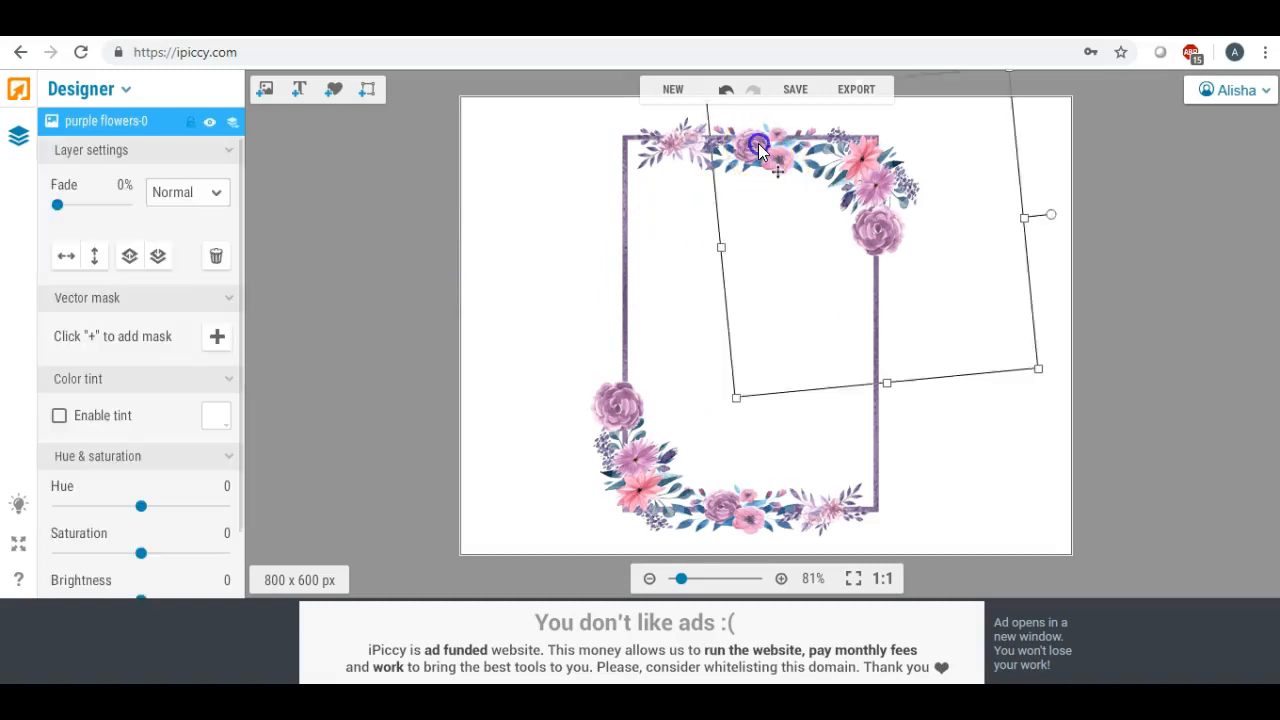
pyautogui.click(575, 165)
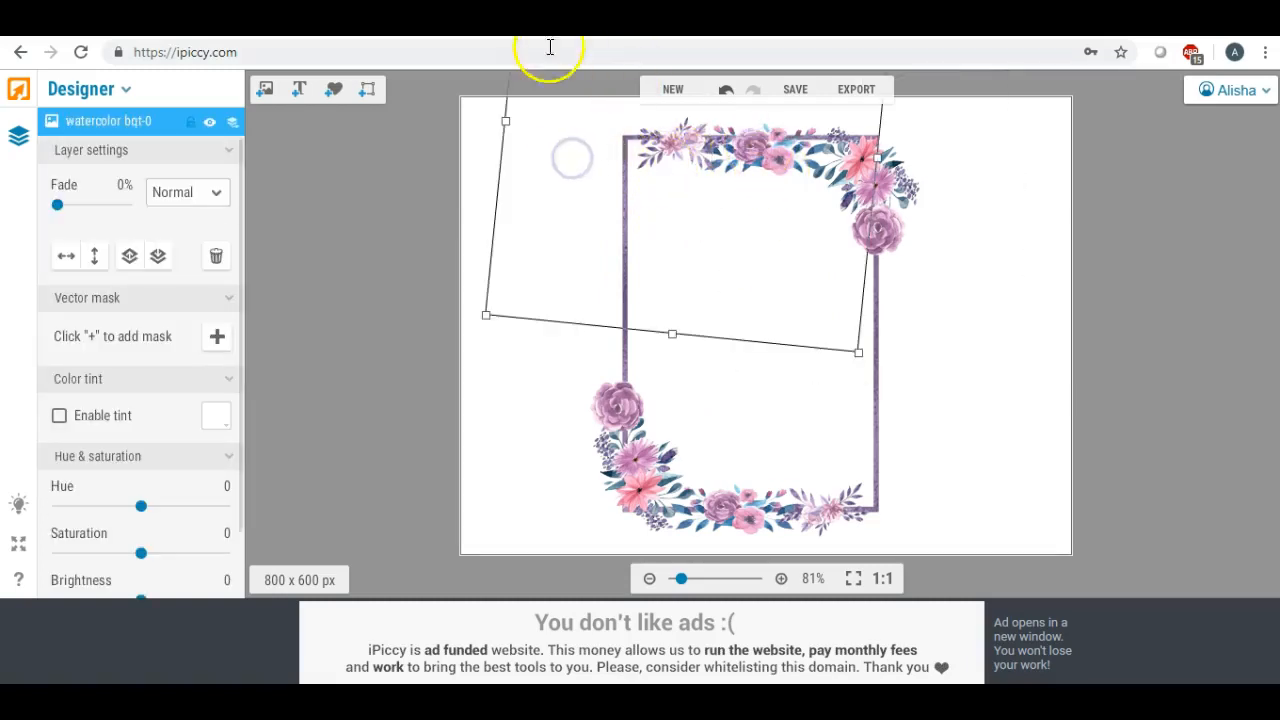
pyautogui.click(448, 156)
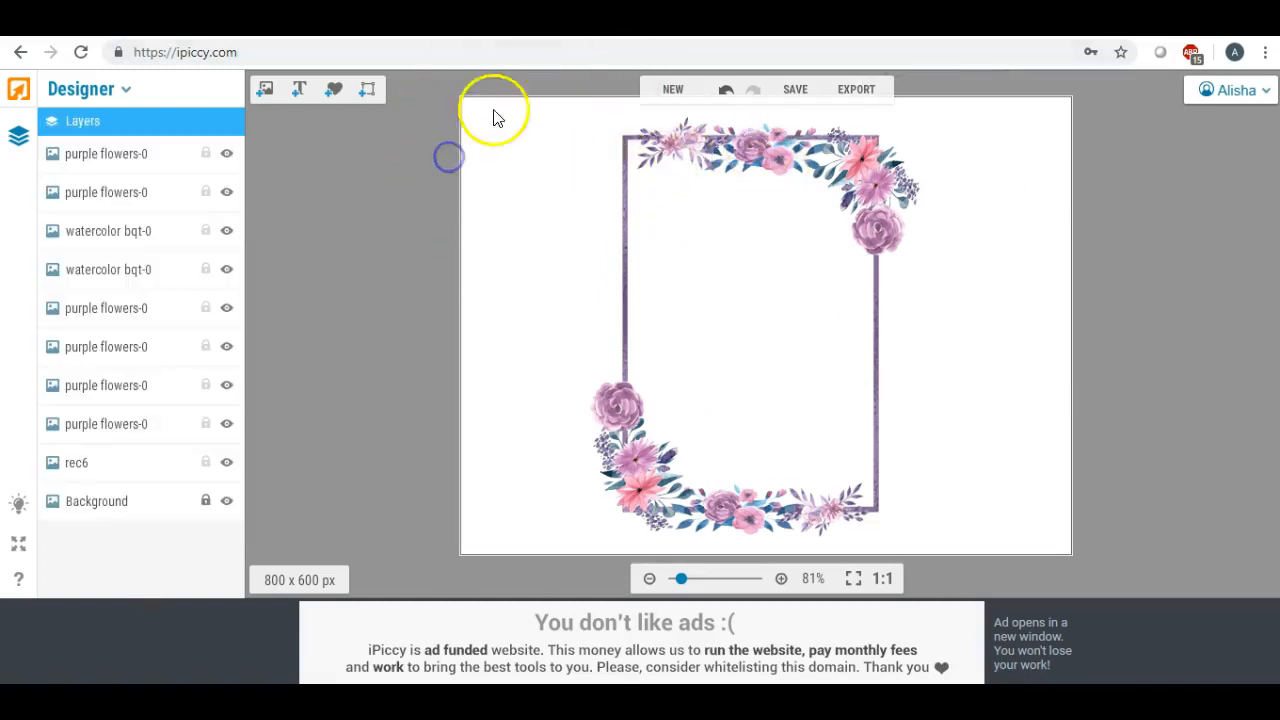
pyautogui.click(744, 146)
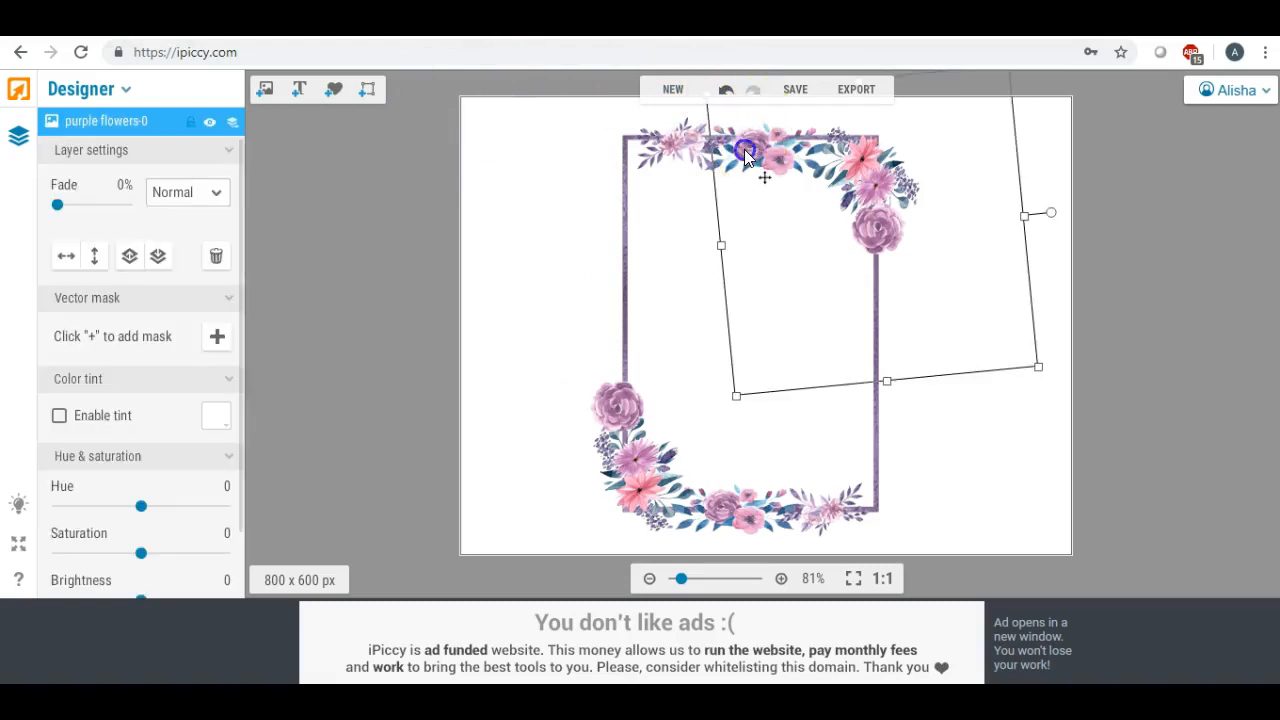
pyautogui.click(673, 156)
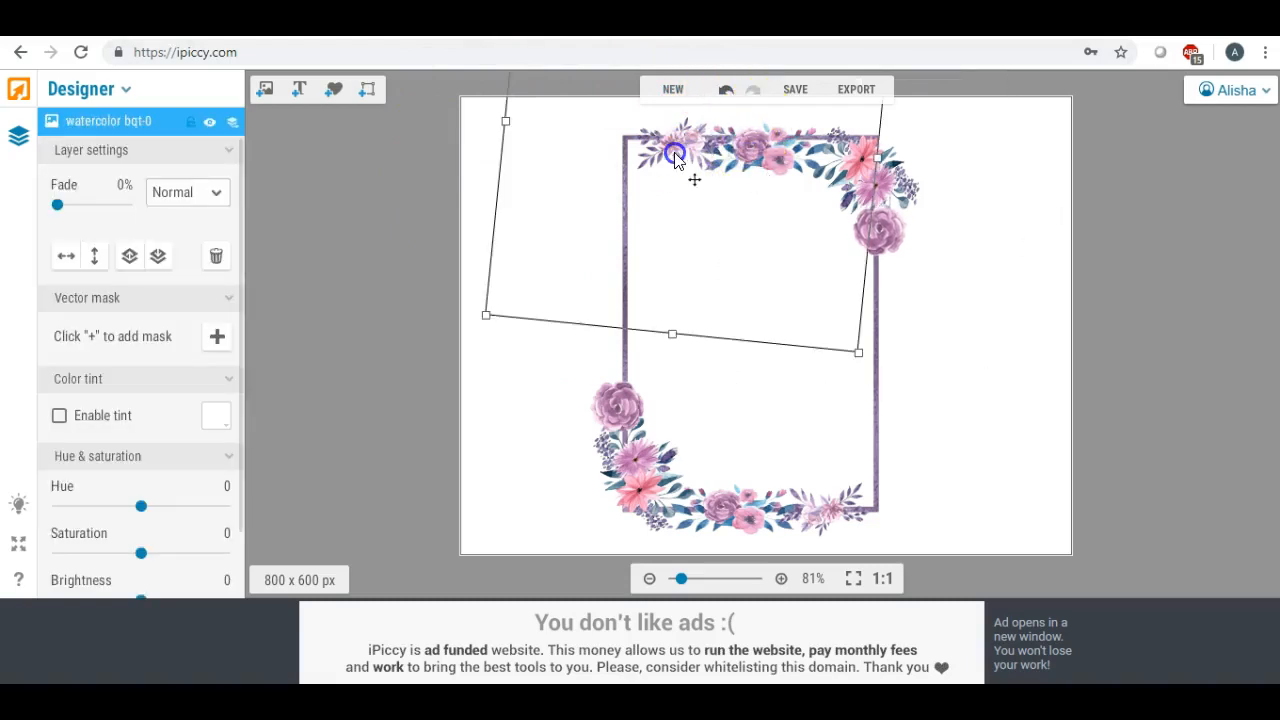
pyautogui.click(464, 135)
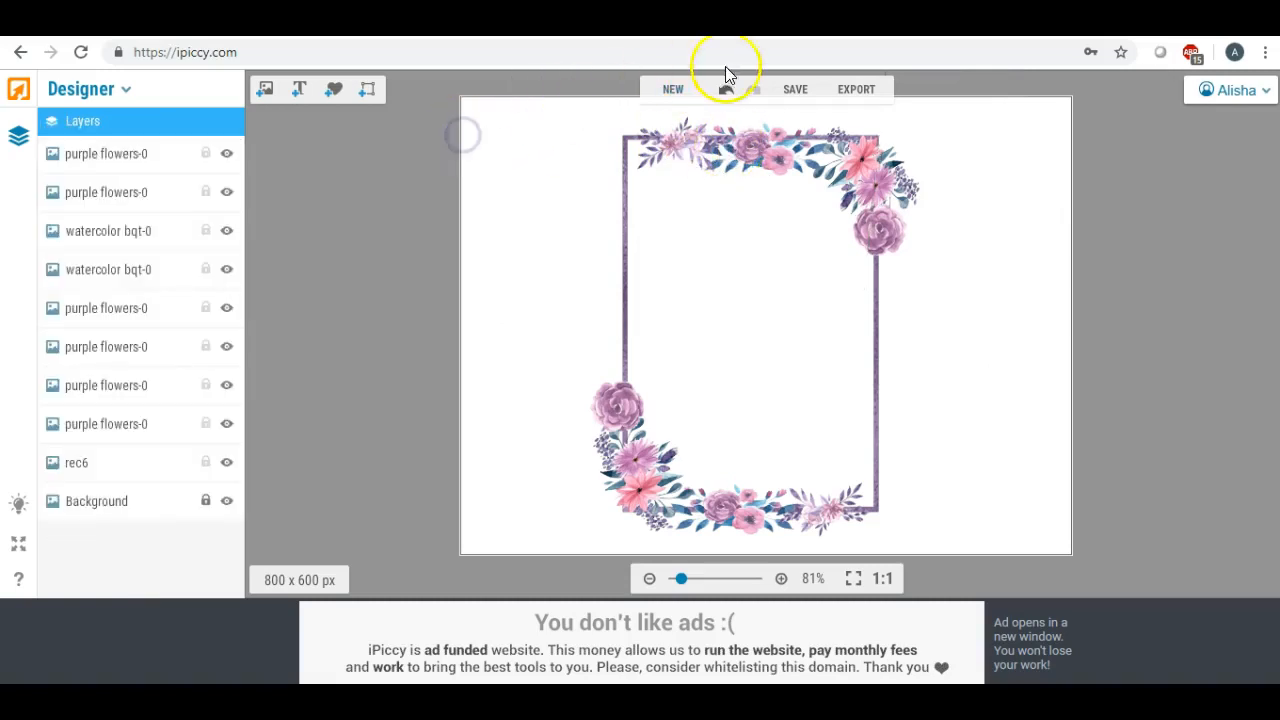
# Step: Shift the flower sprays along the frame's top edge and upper-right corner slightly upward
pyautogui.click(755, 111)
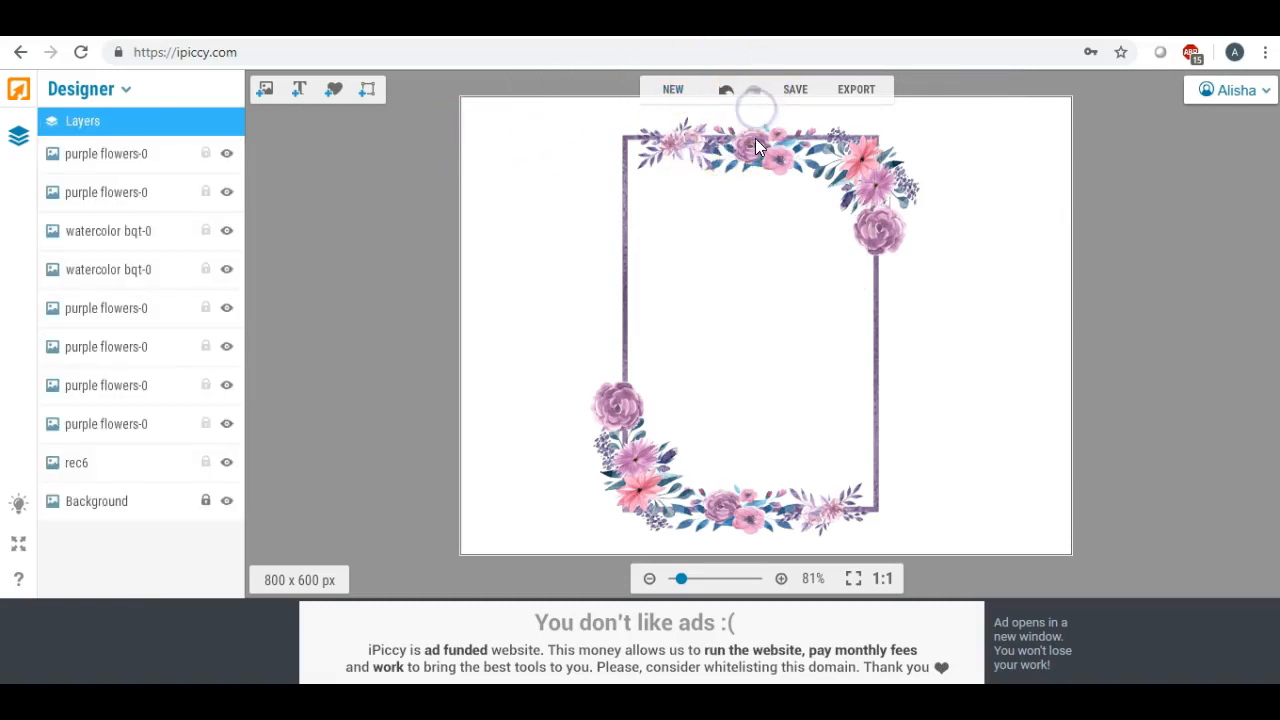
pyautogui.click(755, 145)
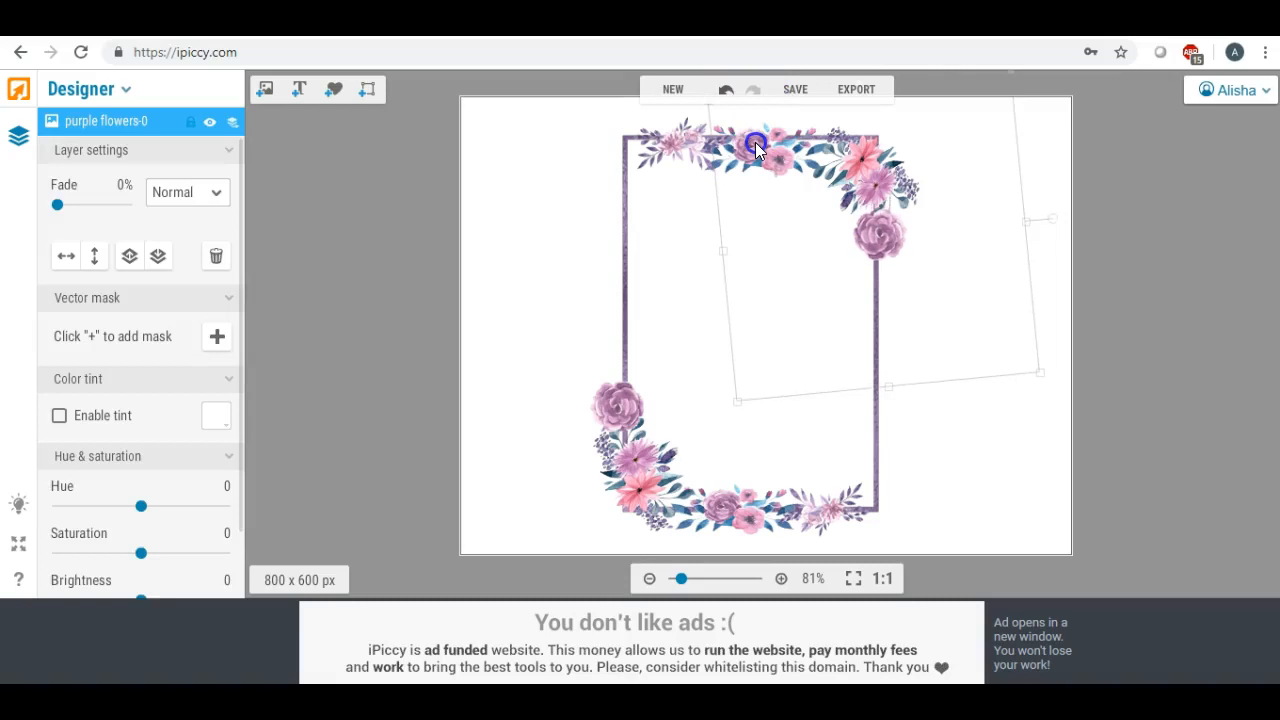
pyautogui.click(565, 175)
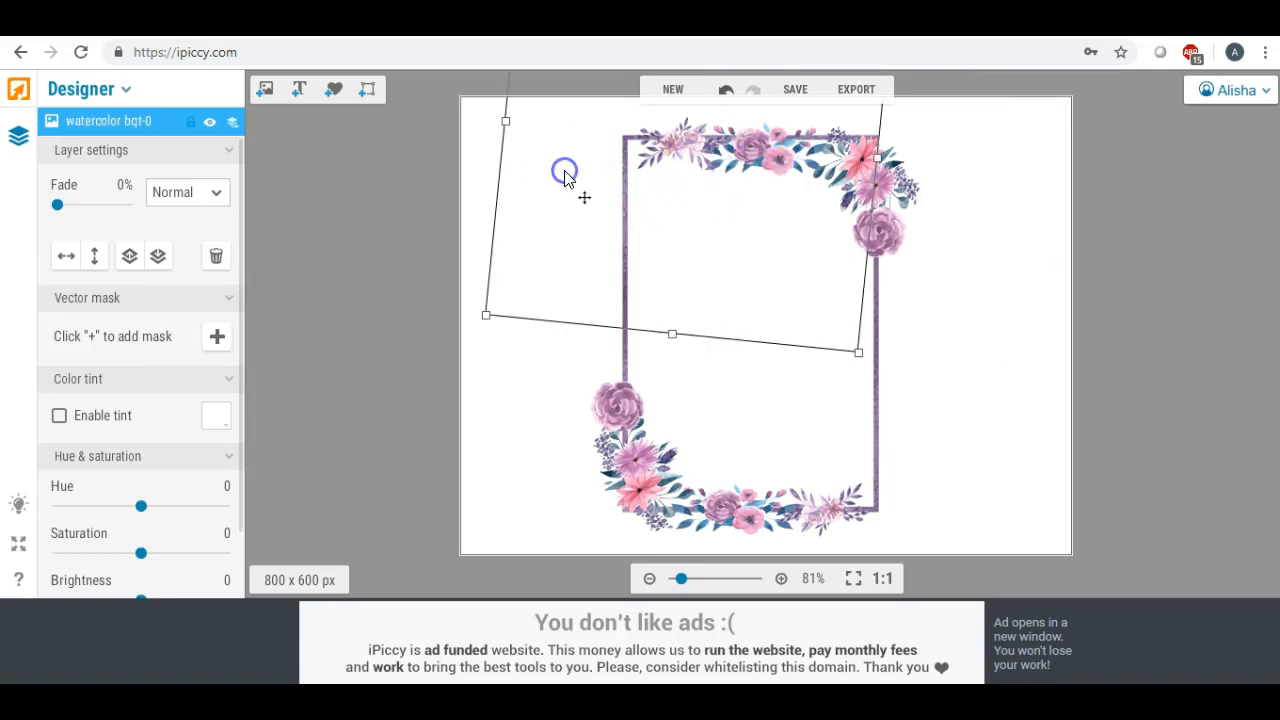
pyautogui.click(951, 137)
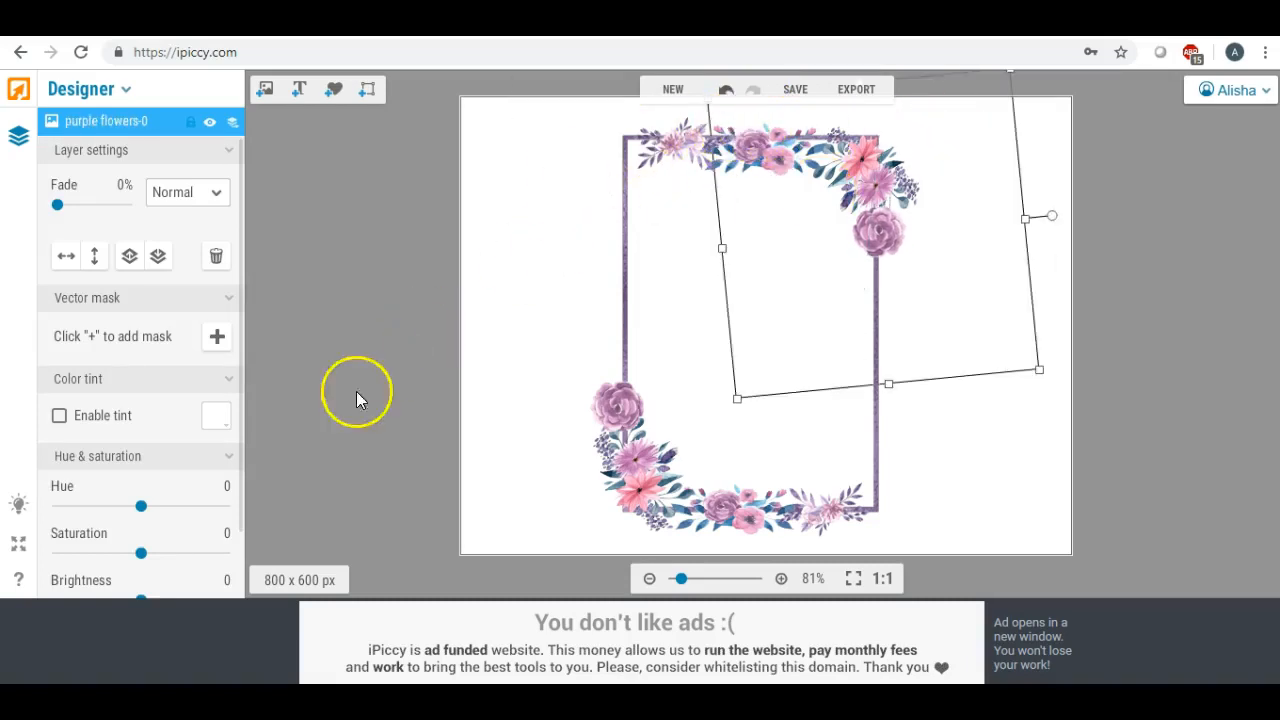
pyautogui.click(756, 140)
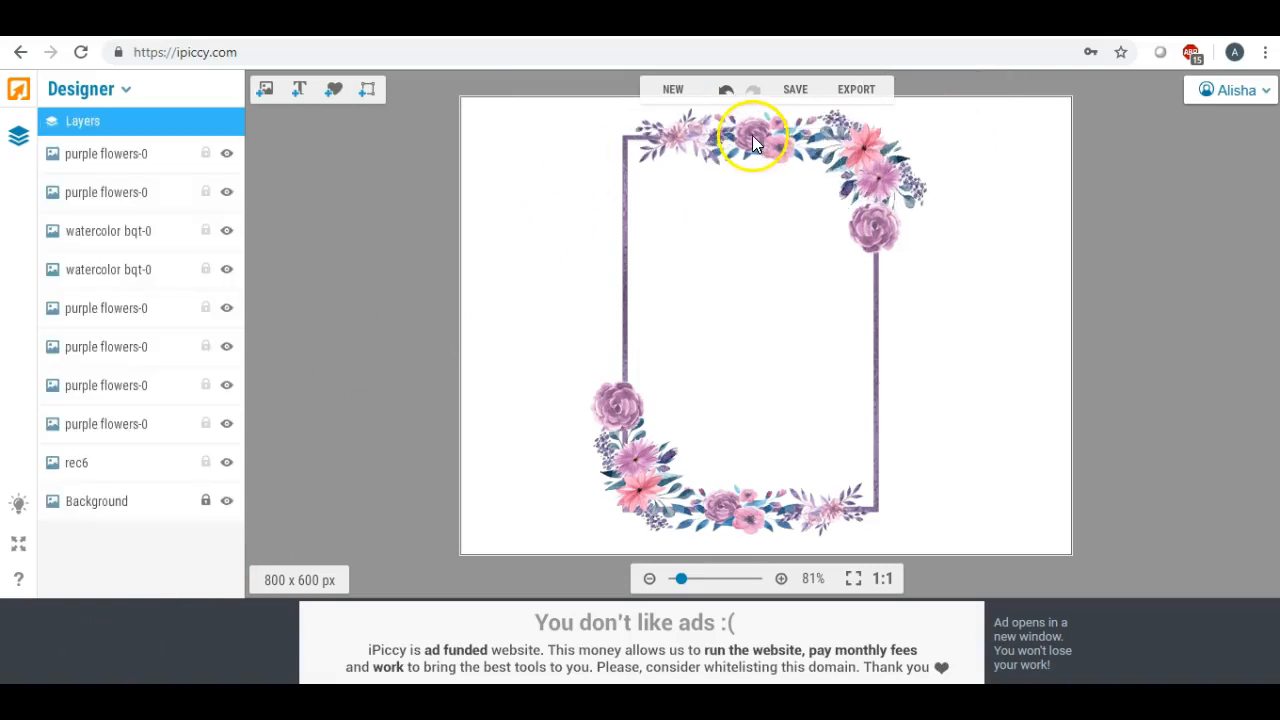
# Step: Nudge the purple rose on the frame's right edge closer to the raised upper-right corner flowers
pyautogui.click(882, 230)
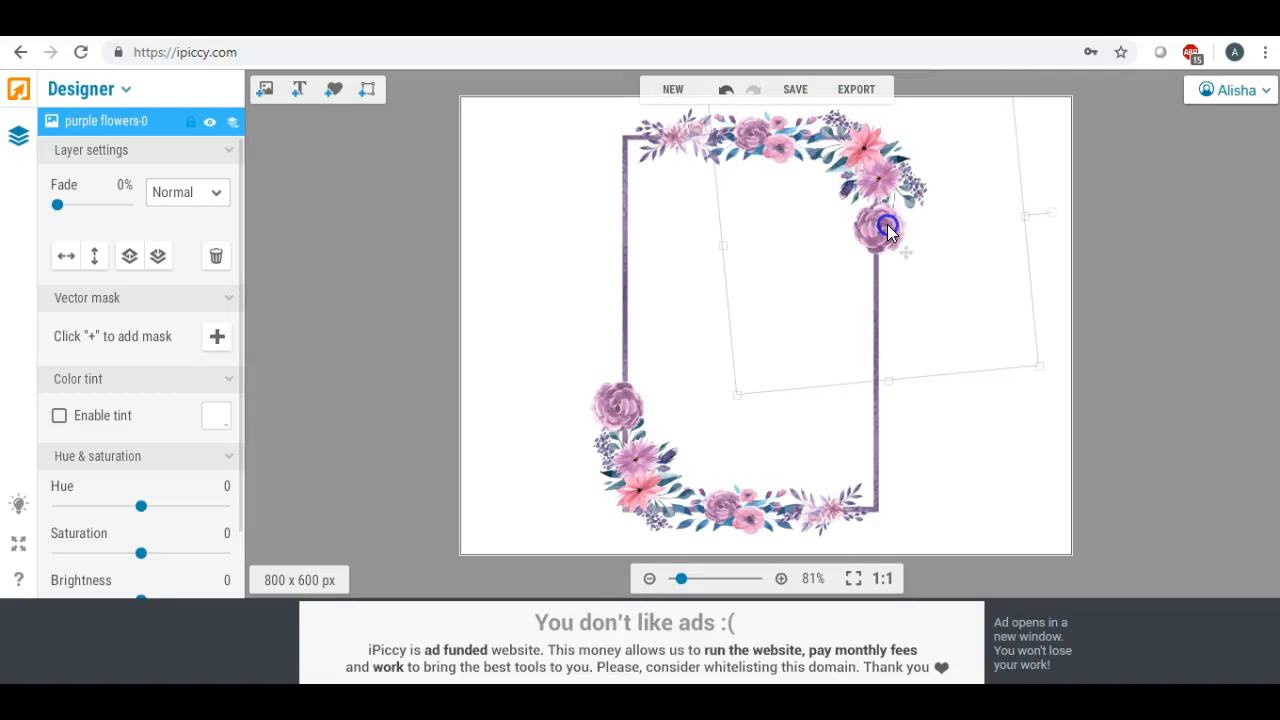
pyautogui.click(968, 410)
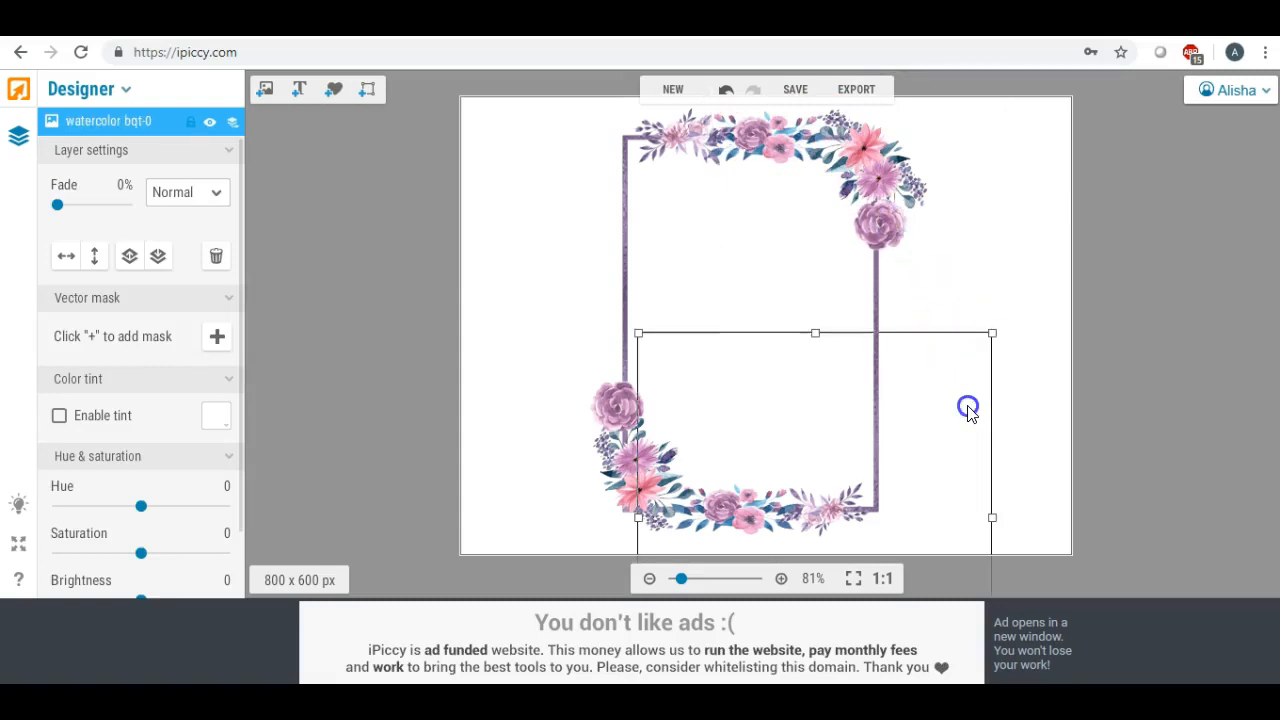
pyautogui.click(991, 251)
pyautogui.click(1150, 232)
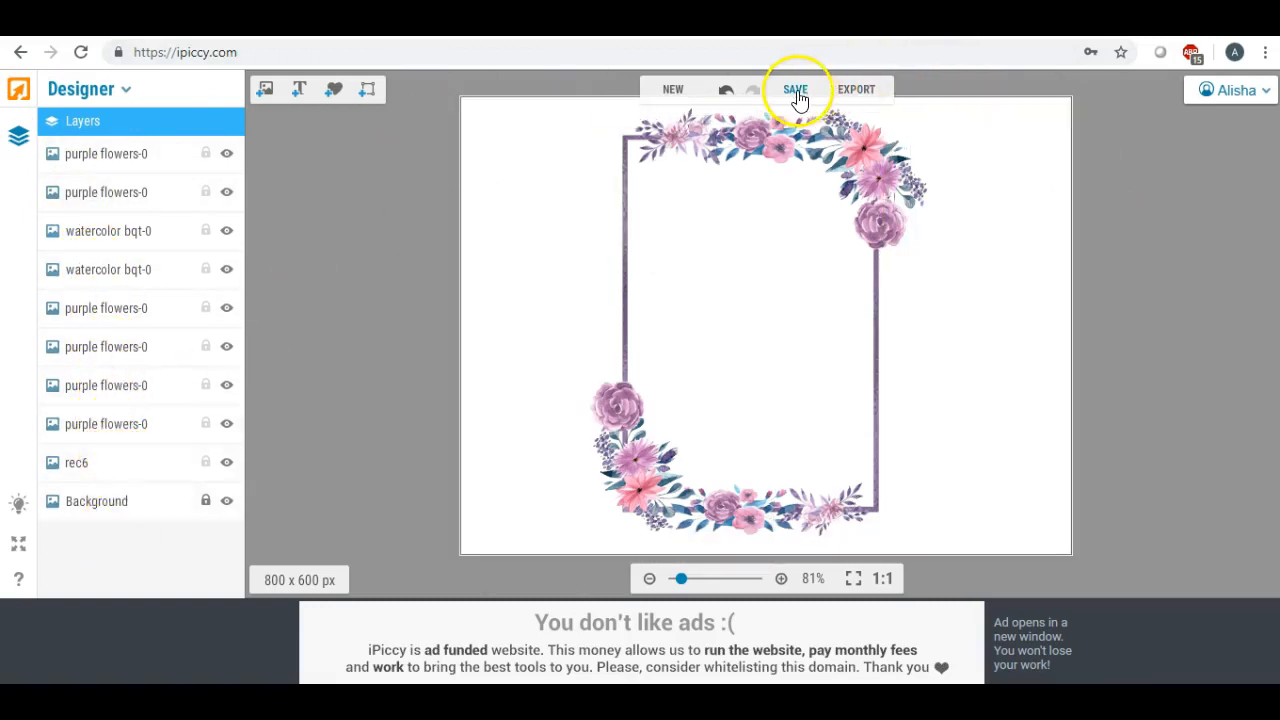
# Step: Export the design to the Editor and crop it around the floral frame to 506 x 591 px
pyautogui.click(862, 89)
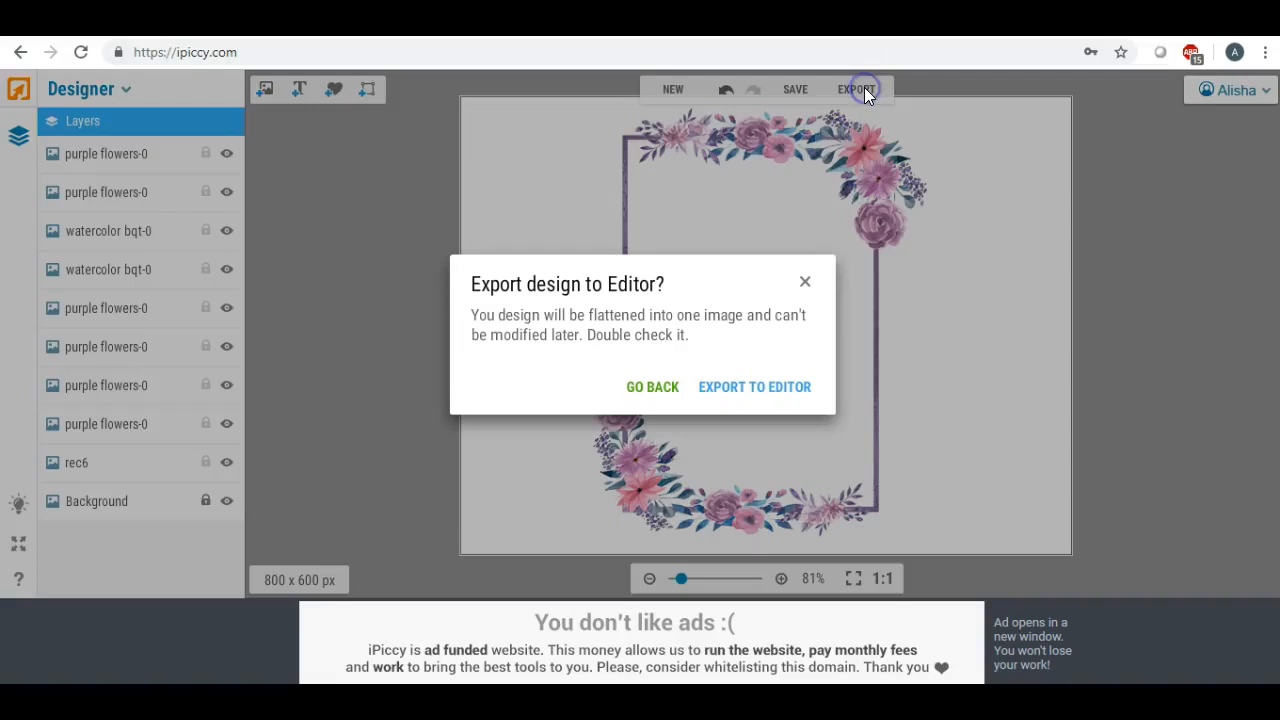
pyautogui.click(746, 392)
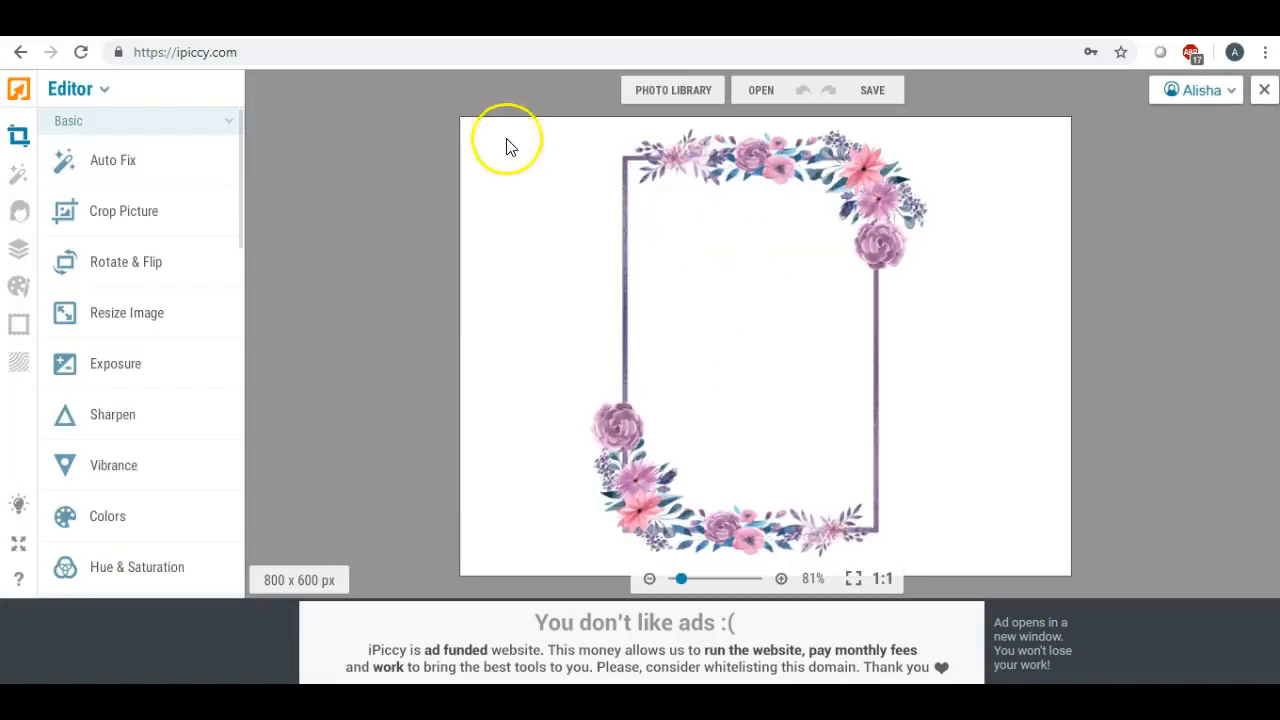
pyautogui.click(139, 229)
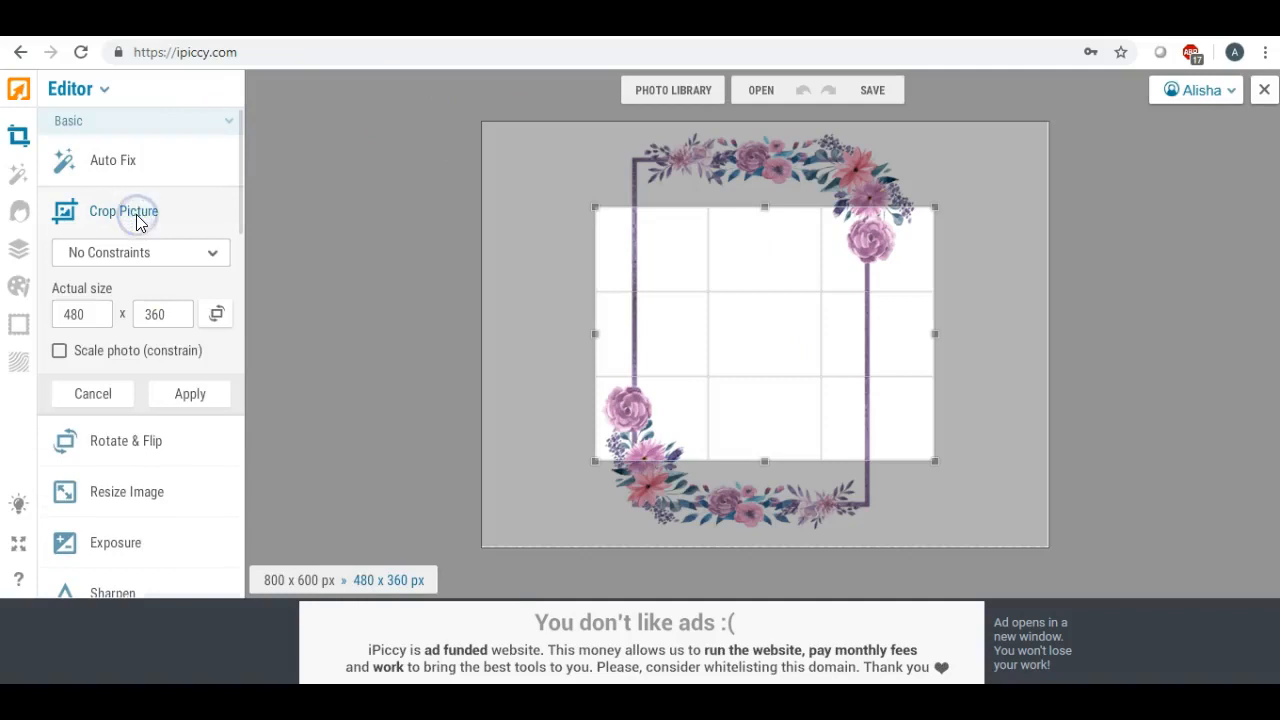
pyautogui.click(662, 298)
pyautogui.moveTo(662, 298); pyautogui.dragTo(625, 220)
pyautogui.moveTo(729, 381); pyautogui.dragTo(740, 558)
pyautogui.moveTo(900, 340); pyautogui.dragTo(931, 343)
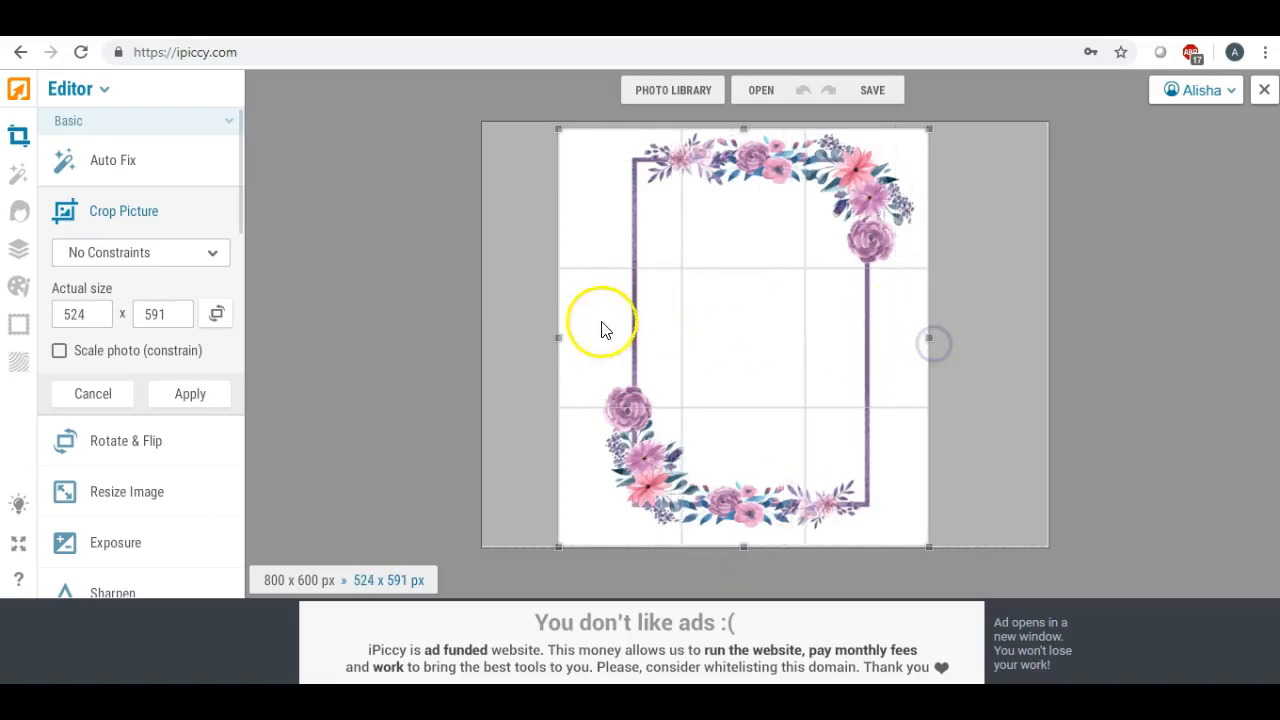
pyautogui.moveTo(559, 337); pyautogui.dragTo(571, 334)
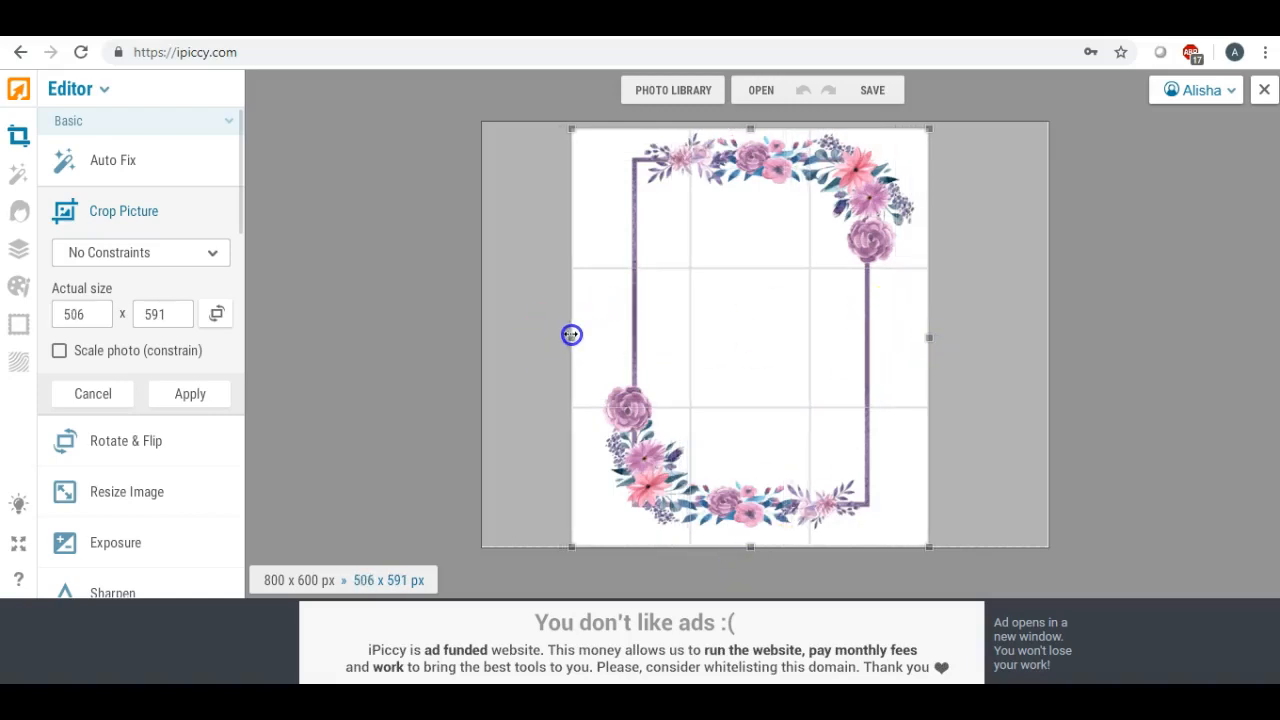
pyautogui.click(201, 397)
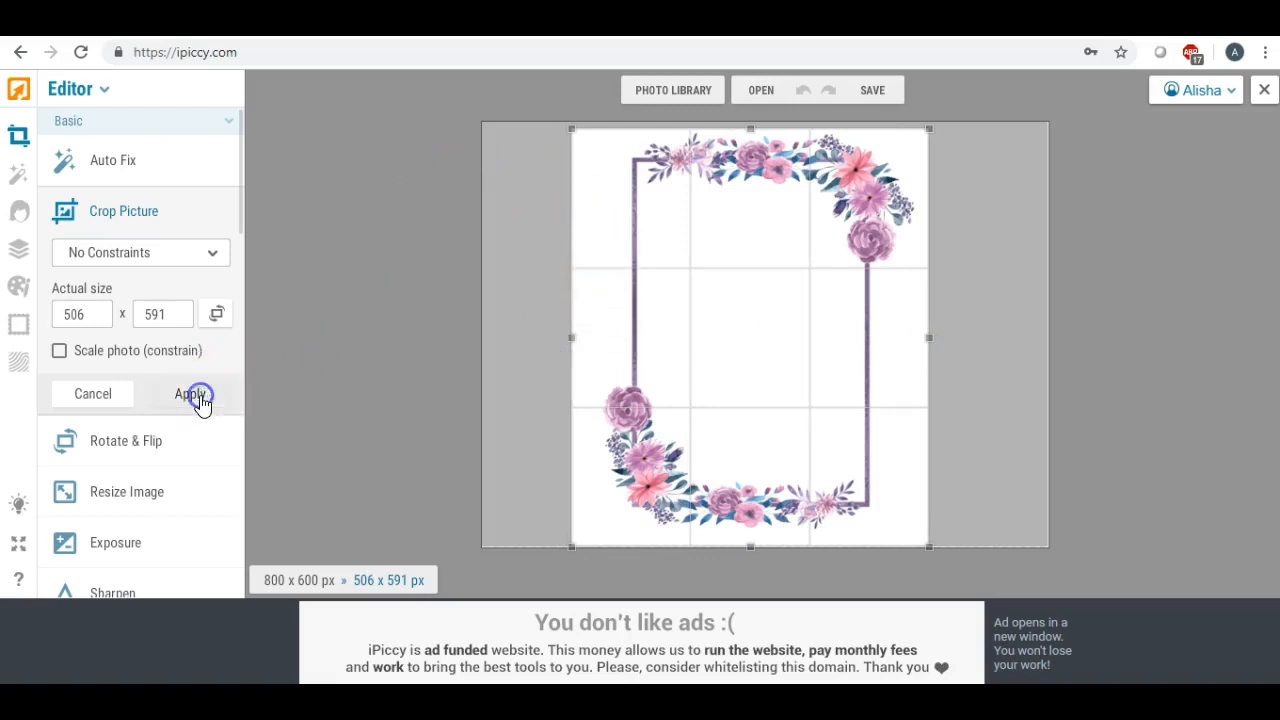
# Step: Save the cropped image to the computer's Desktop as a JPG named flowerframe
pyautogui.click(873, 91)
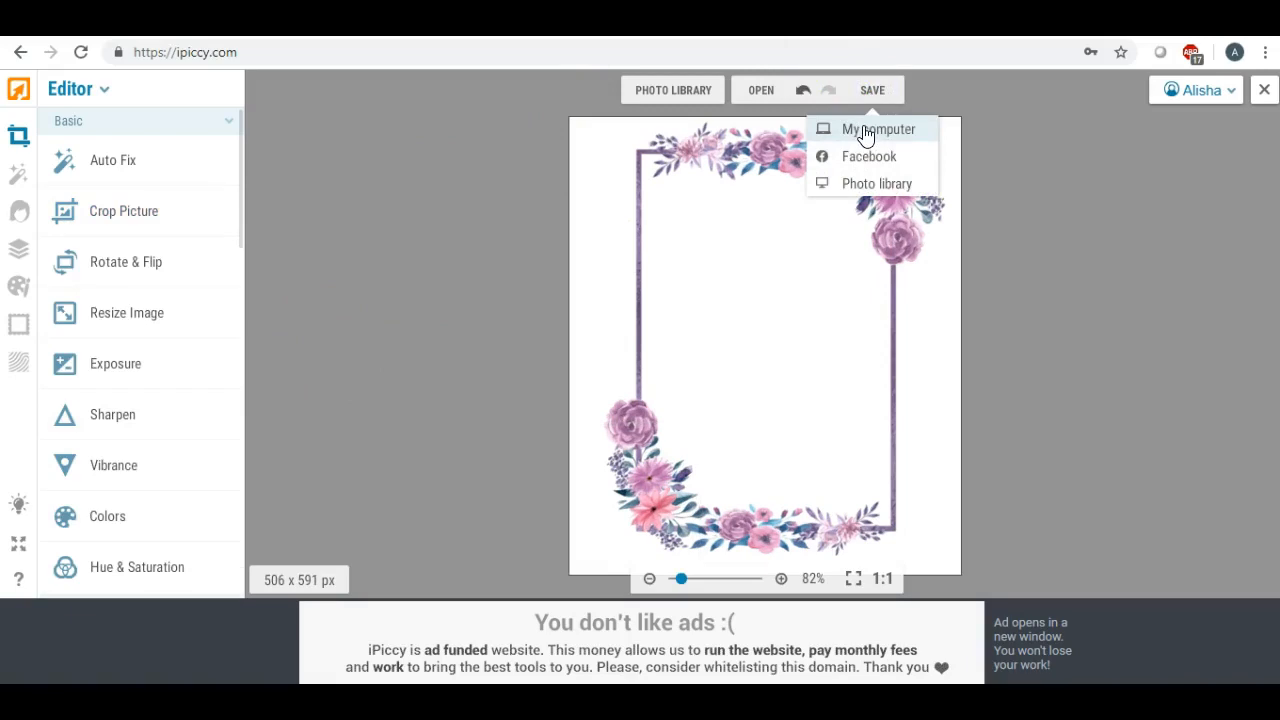
pyautogui.click(866, 131)
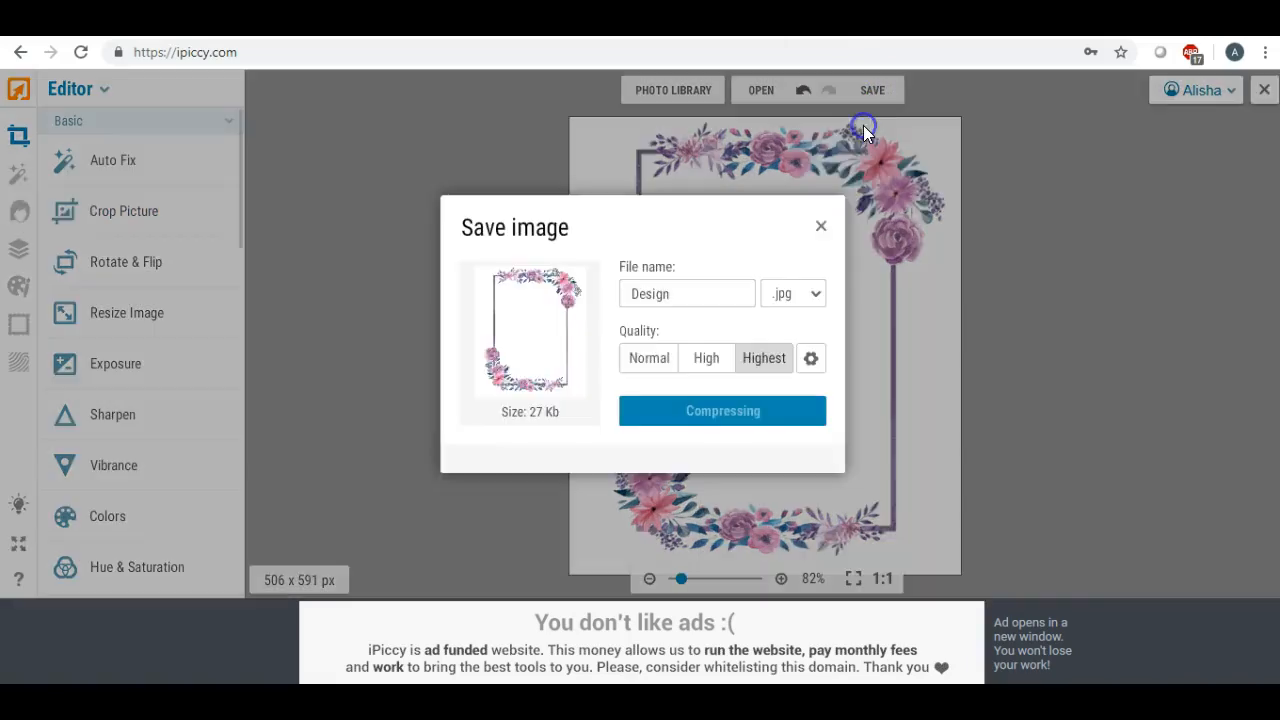
pyautogui.moveTo(694, 291); pyautogui.dragTo(537, 302)
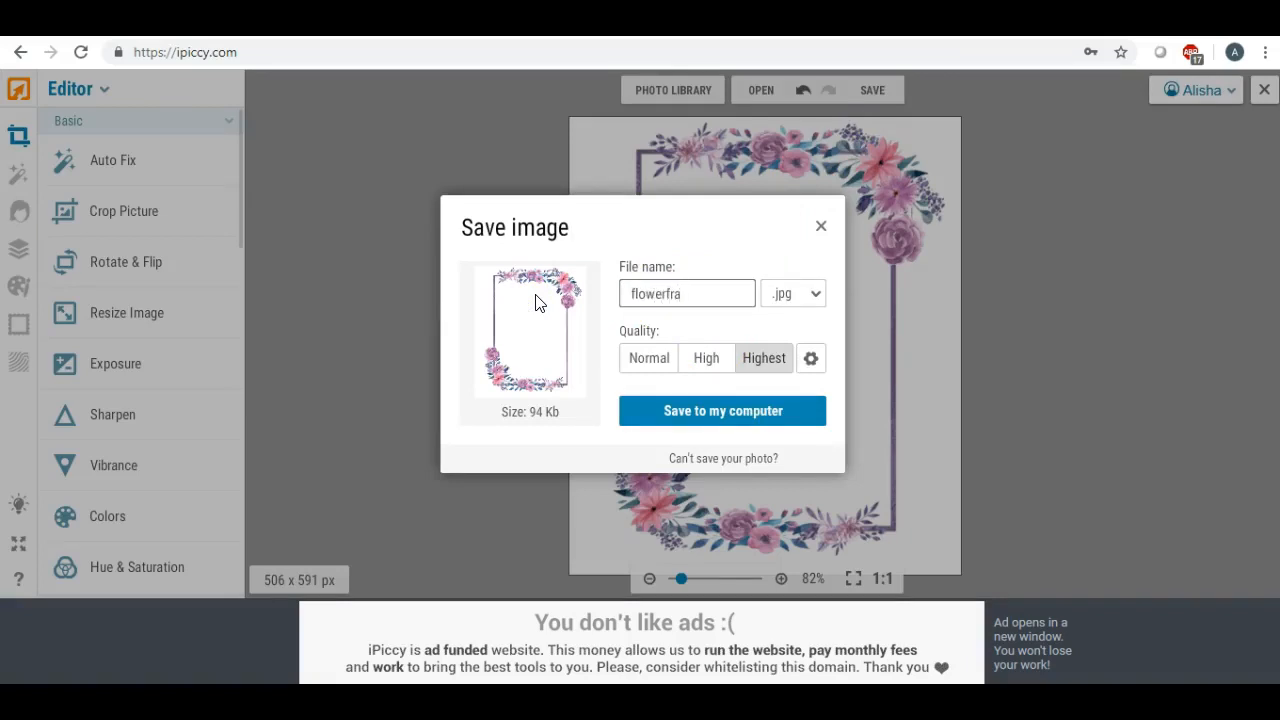
pyautogui.click(715, 412)
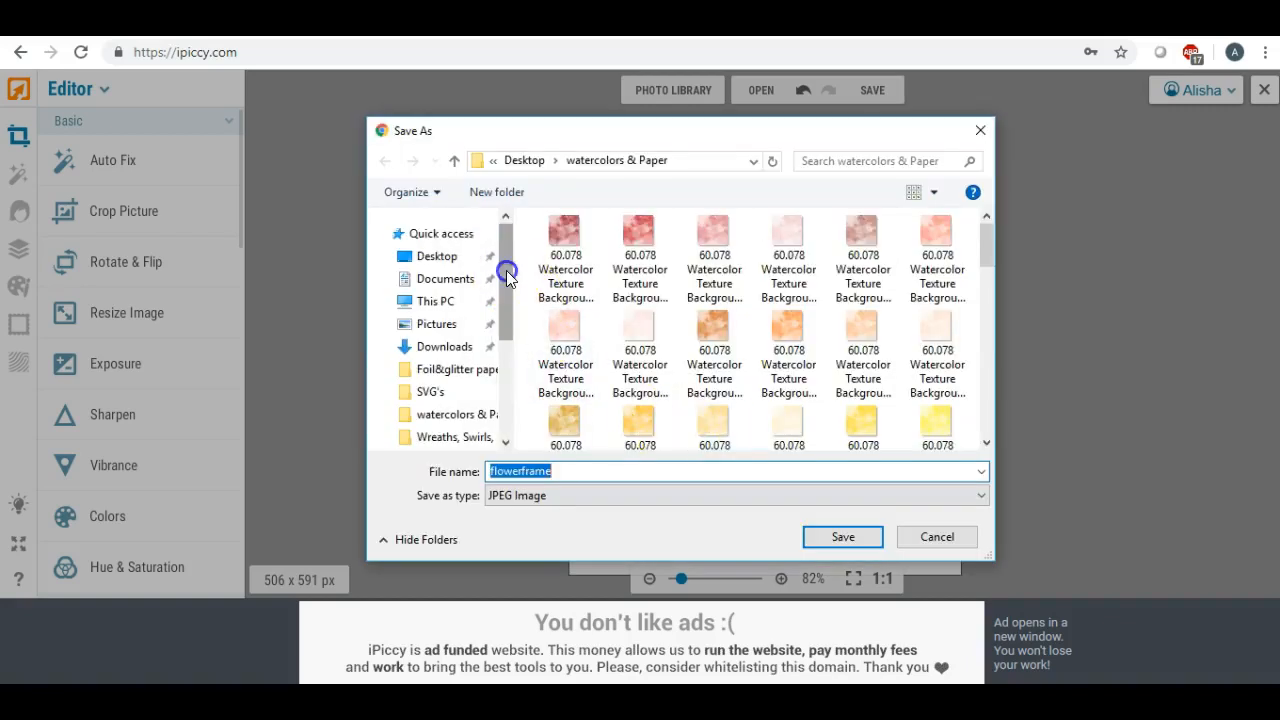
pyautogui.click(437, 256)
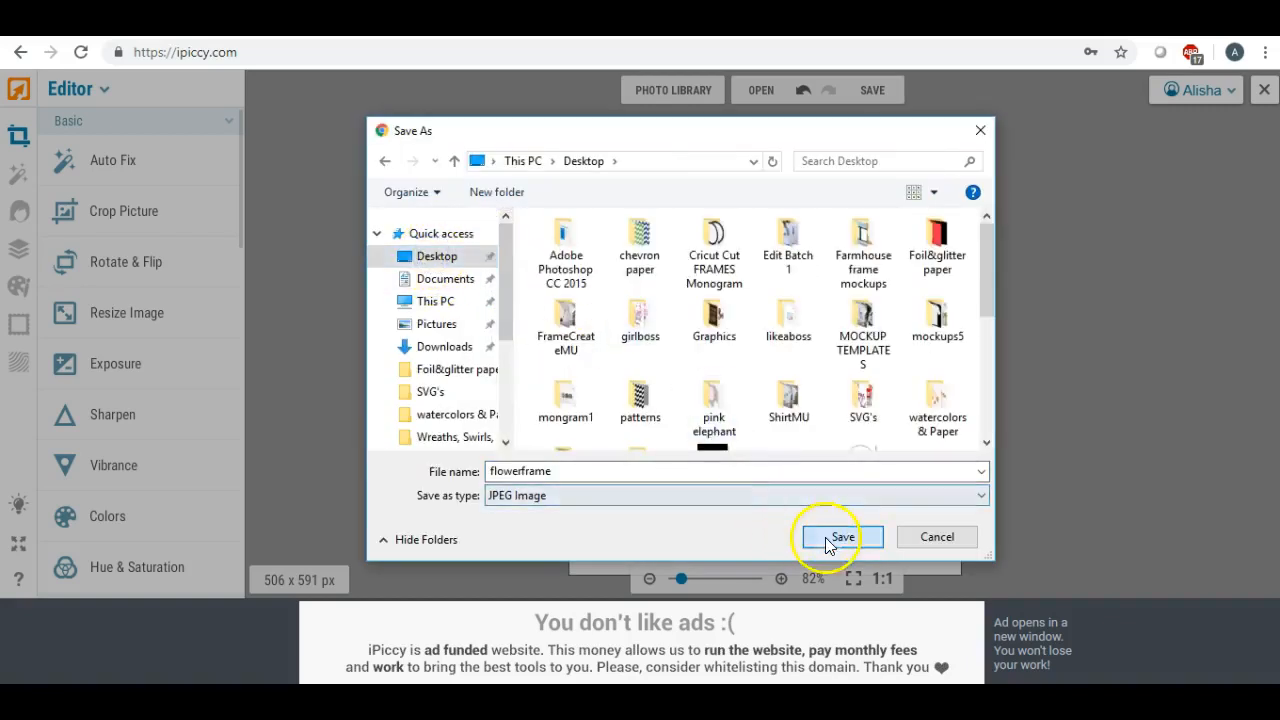
pyautogui.click(838, 536)
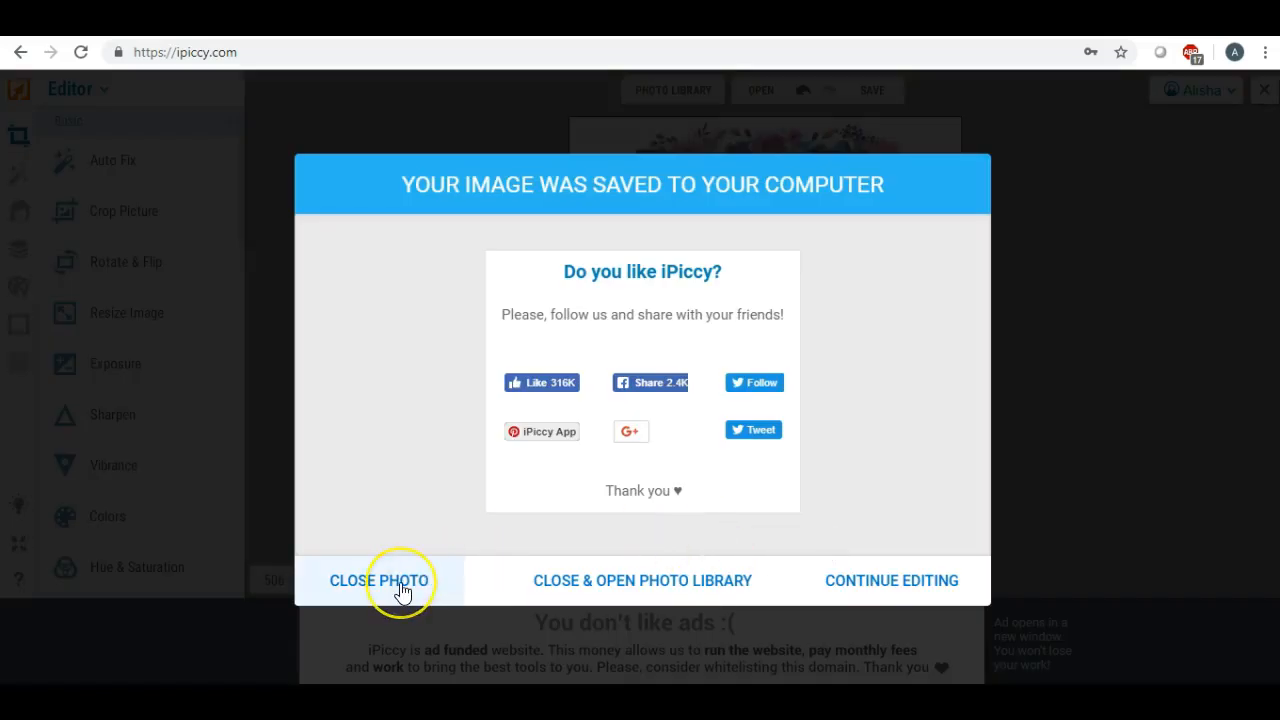
pyautogui.click(401, 589)
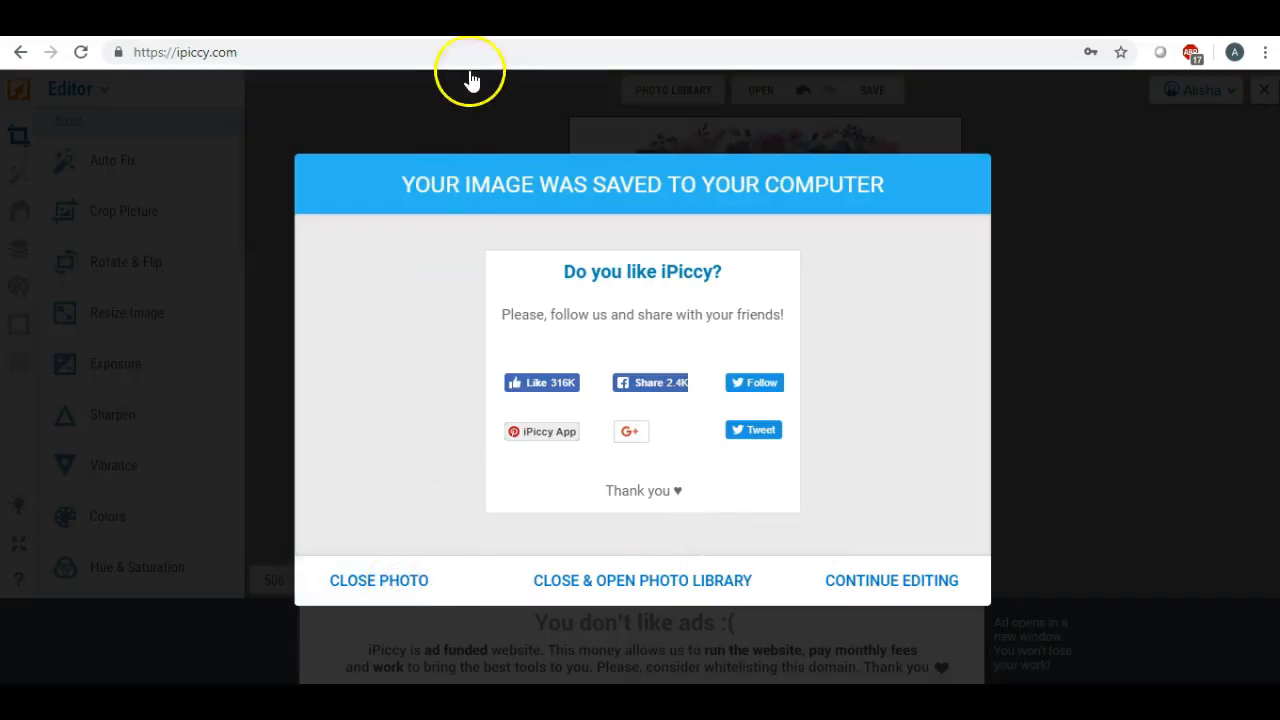
# Step: Switch to LunaPic's Transparent Background tool in the browser and load flowerframe from the Desktop
pyautogui.click(500, 24)
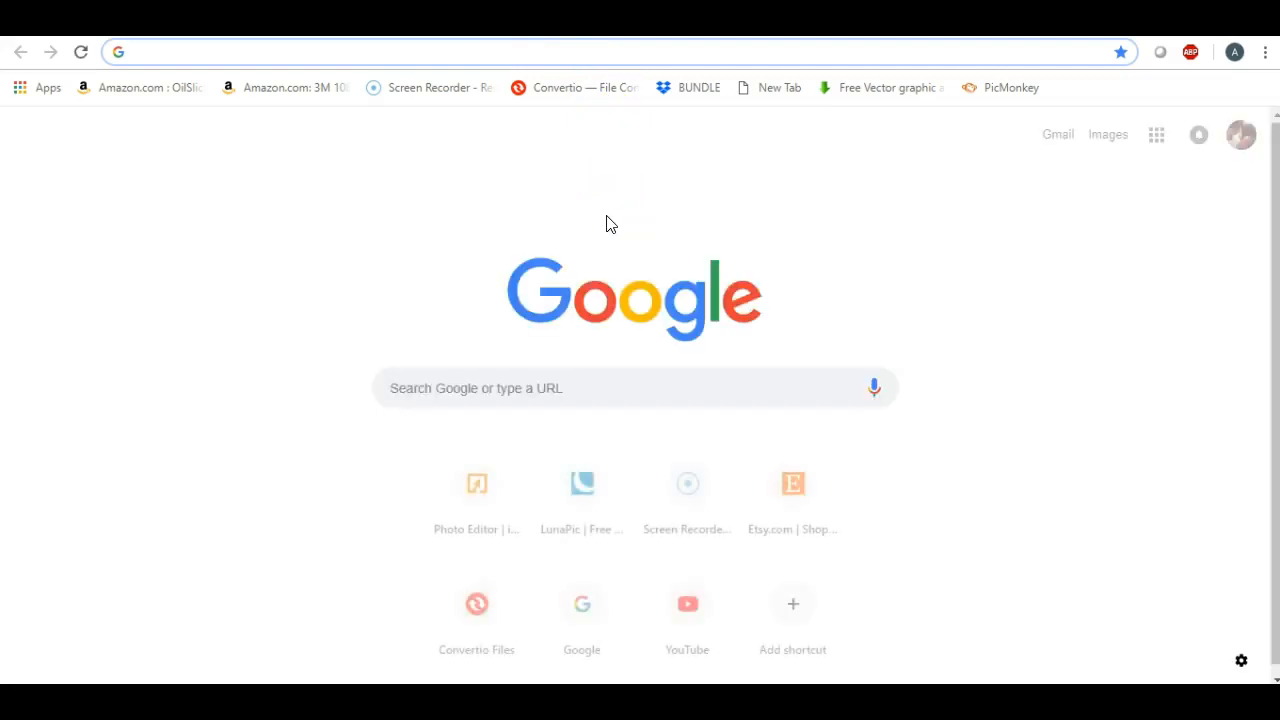
pyautogui.click(561, 514)
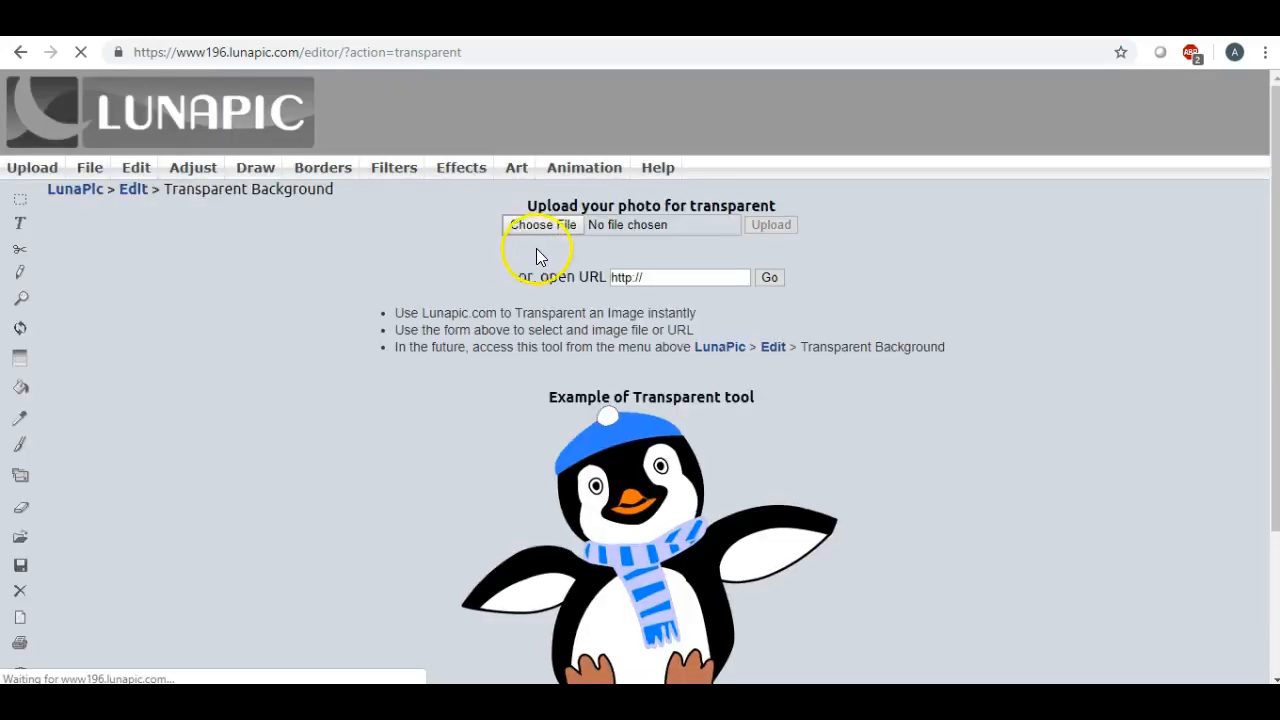
pyautogui.click(527, 226)
pyautogui.click(430, 216)
pyautogui.scroll(-3, 813, 293)
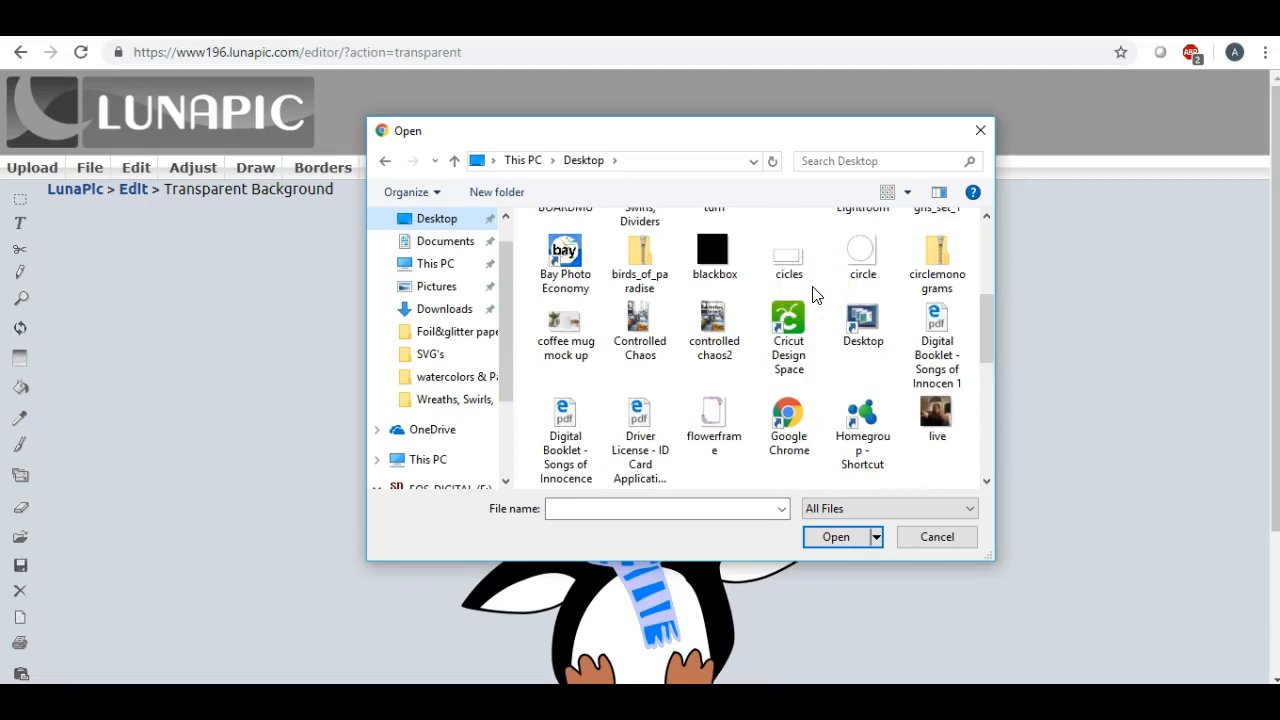
pyautogui.doubleClick(714, 410)
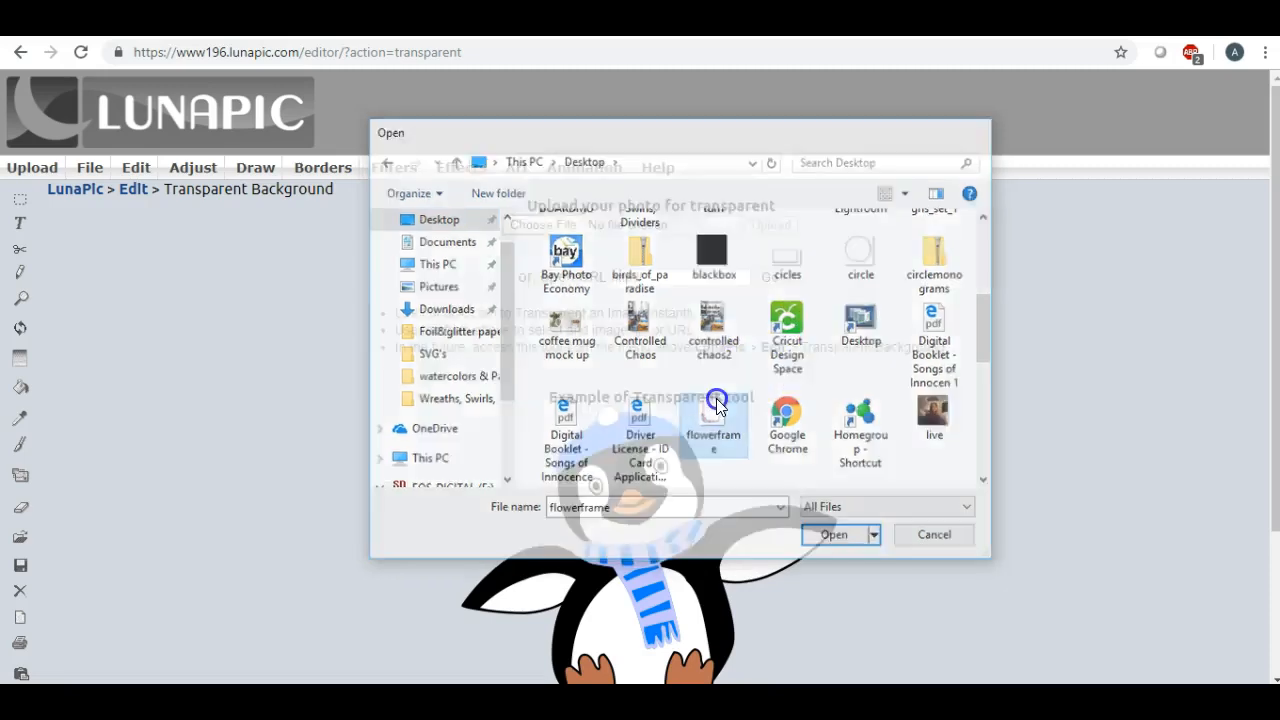
pyautogui.scroll(-5, 920, 300)
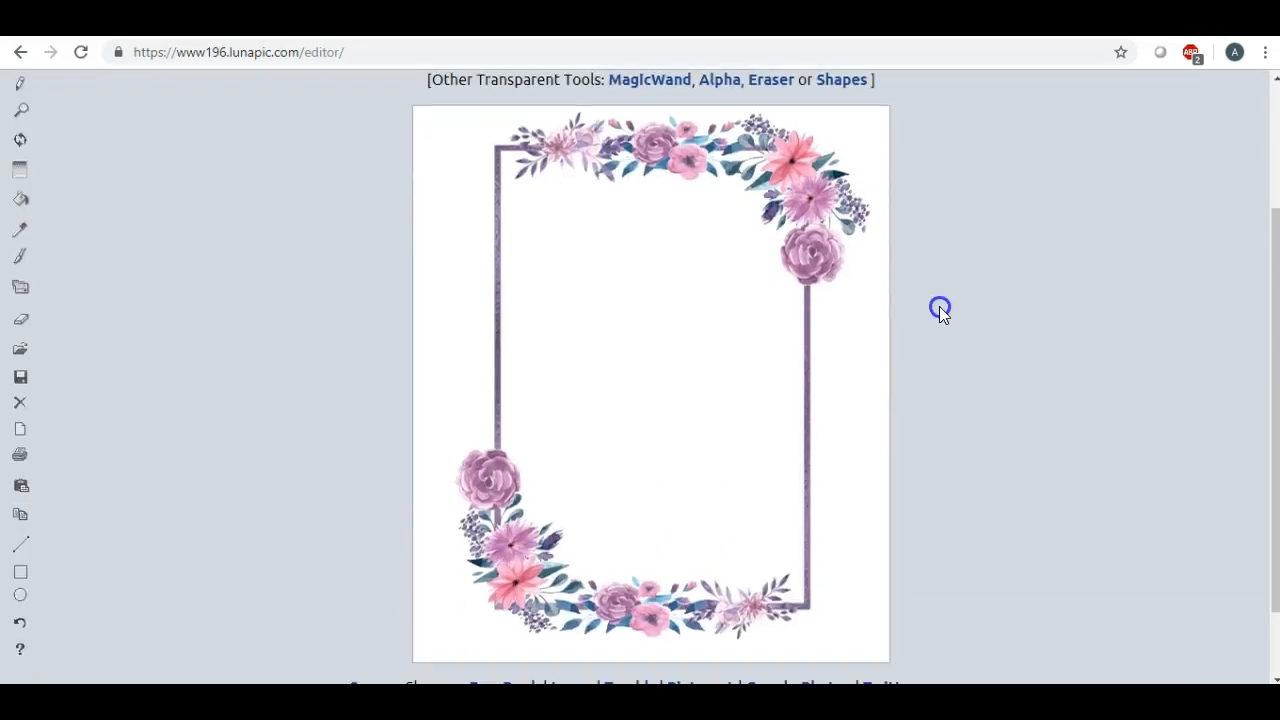
# Step: Make the white background around and inside the floral frame transparent with a threshold of 10 and apply it
pyautogui.scroll(-1, 939, 310)
pyautogui.scroll(1, 939, 310)
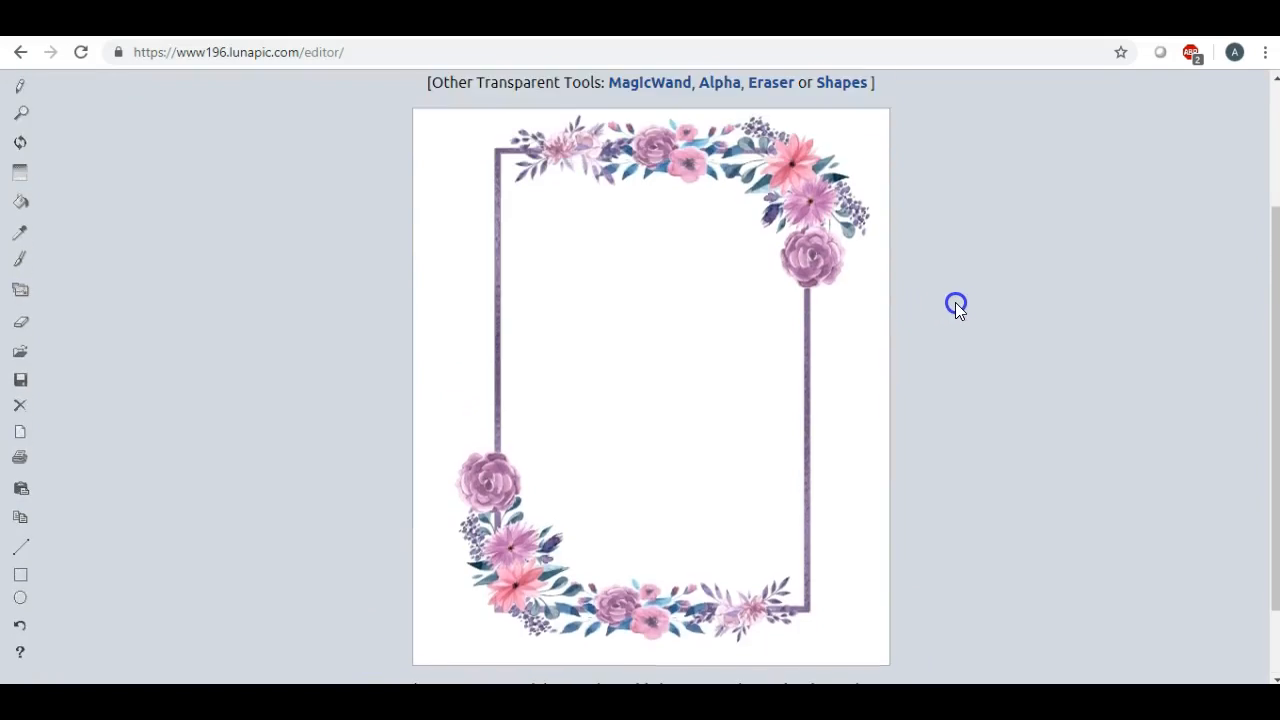
pyautogui.click(691, 335)
pyautogui.scroll(-5, 897, 314)
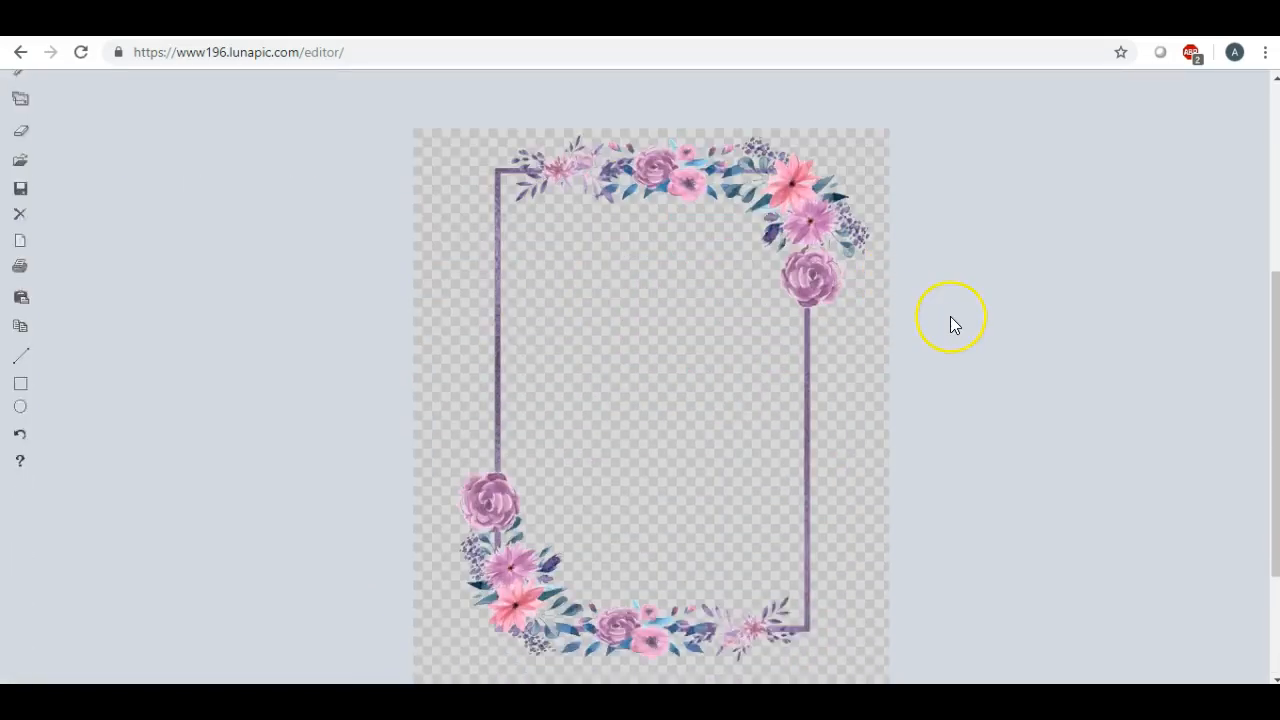
pyautogui.scroll(-1, 951, 320)
pyautogui.scroll(3, 950, 317)
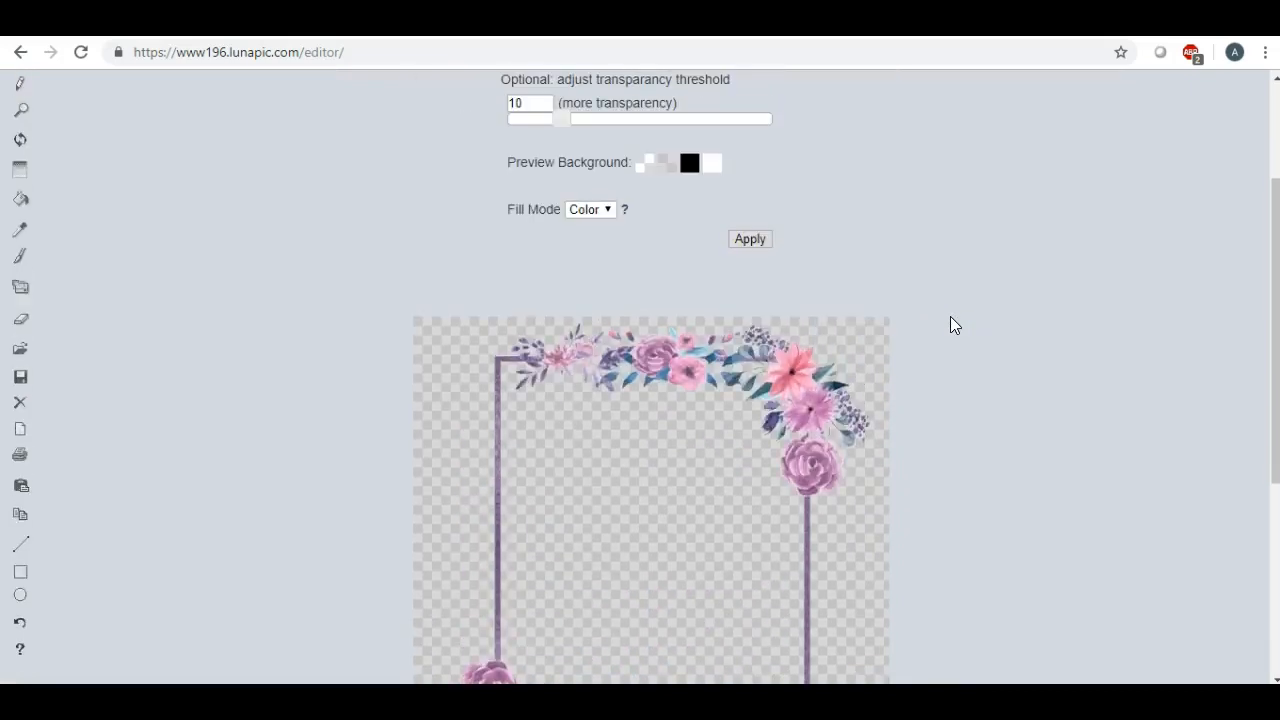
pyautogui.click(752, 240)
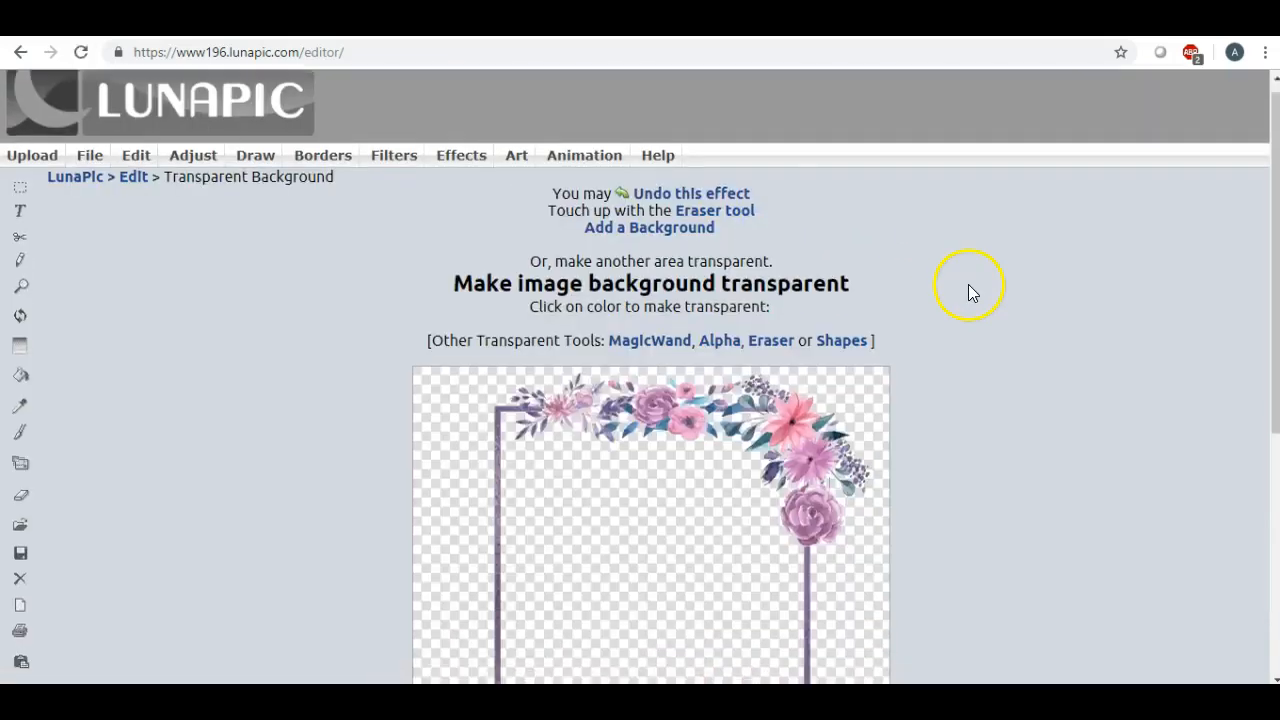
pyautogui.scroll(-3, 968, 284)
pyautogui.scroll(1, 968, 286)
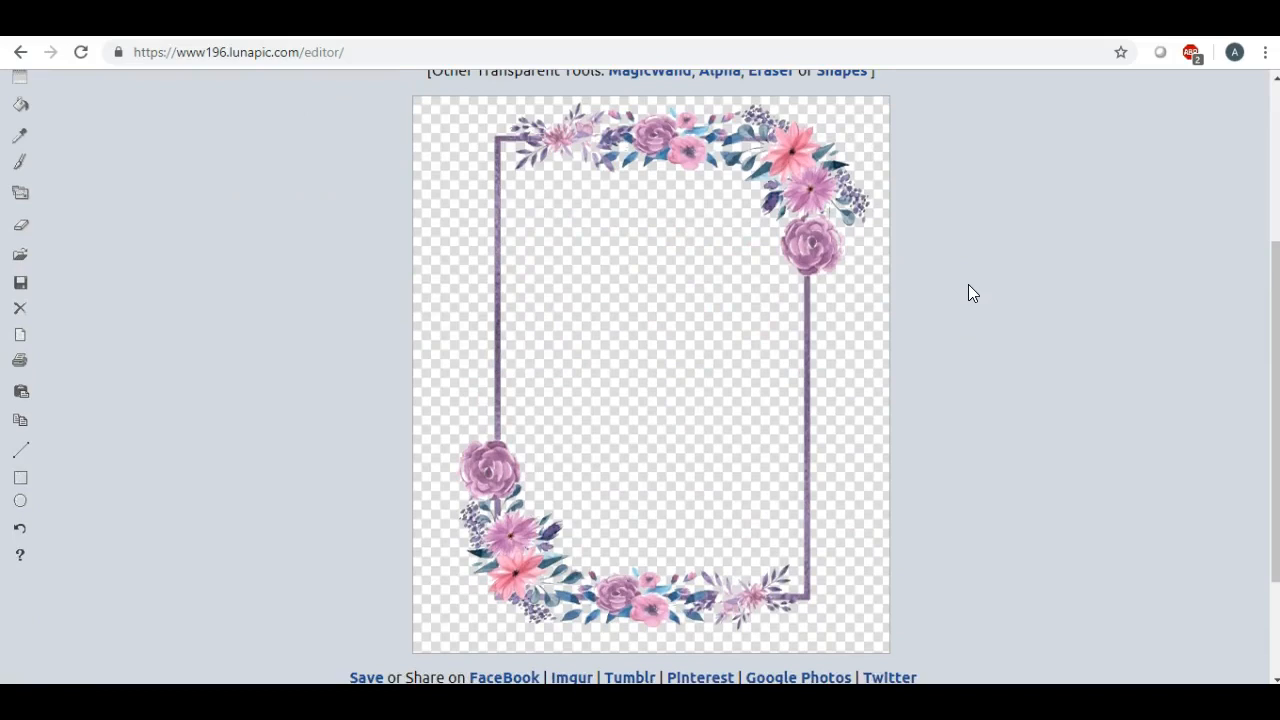
pyautogui.scroll(3, 968, 287)
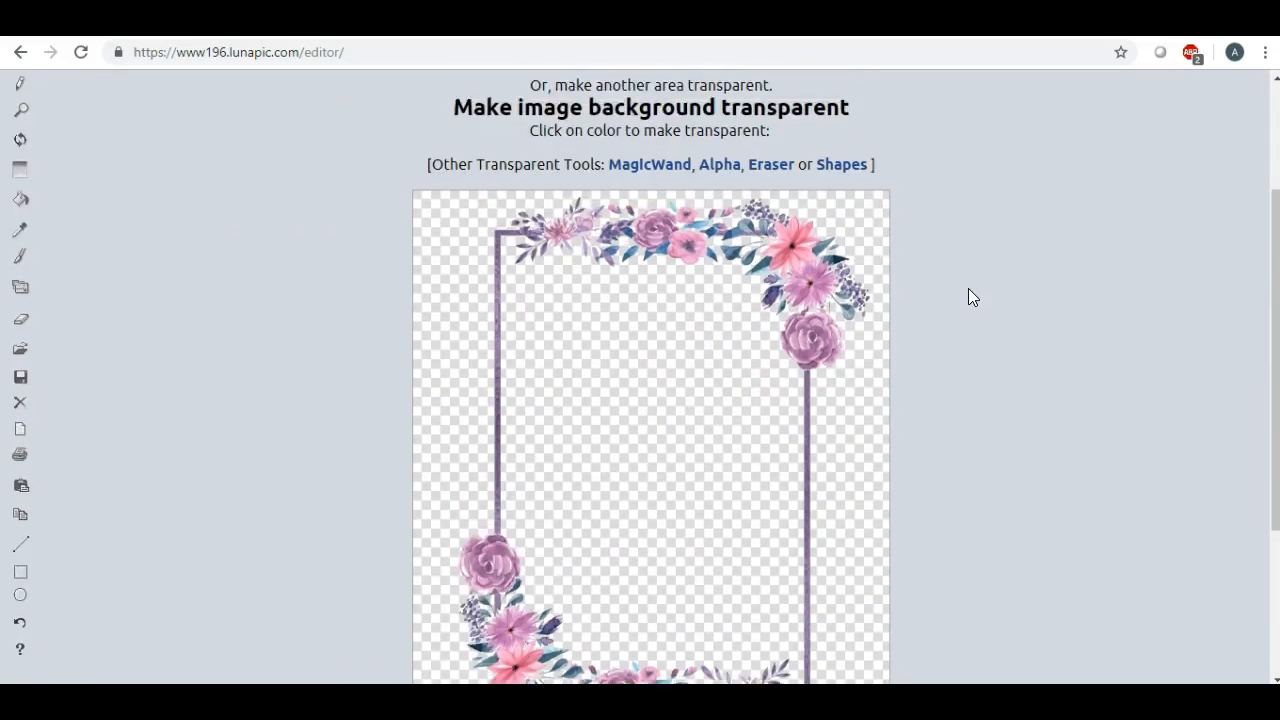
# Step: Save the transparent image as a PNG download and open the downloaded file
pyautogui.moveTo(88, 168)
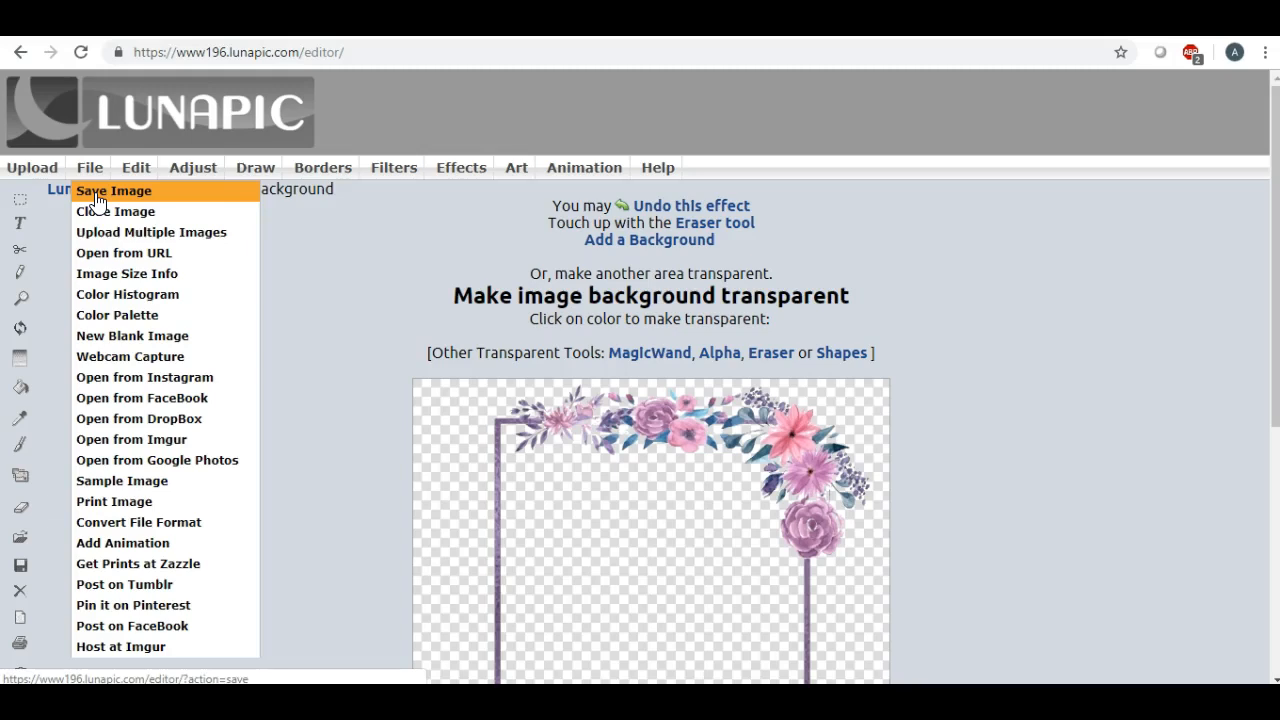
pyautogui.click(97, 197)
pyautogui.click(615, 255)
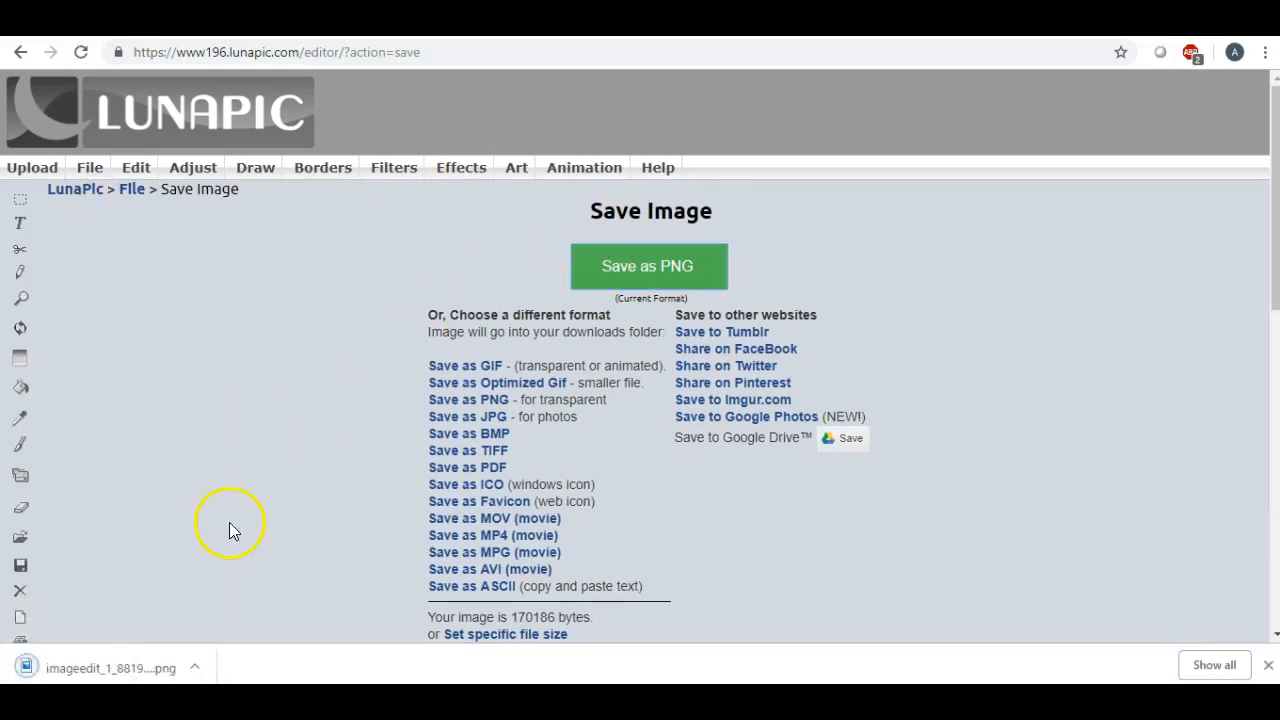
pyautogui.click(135, 670)
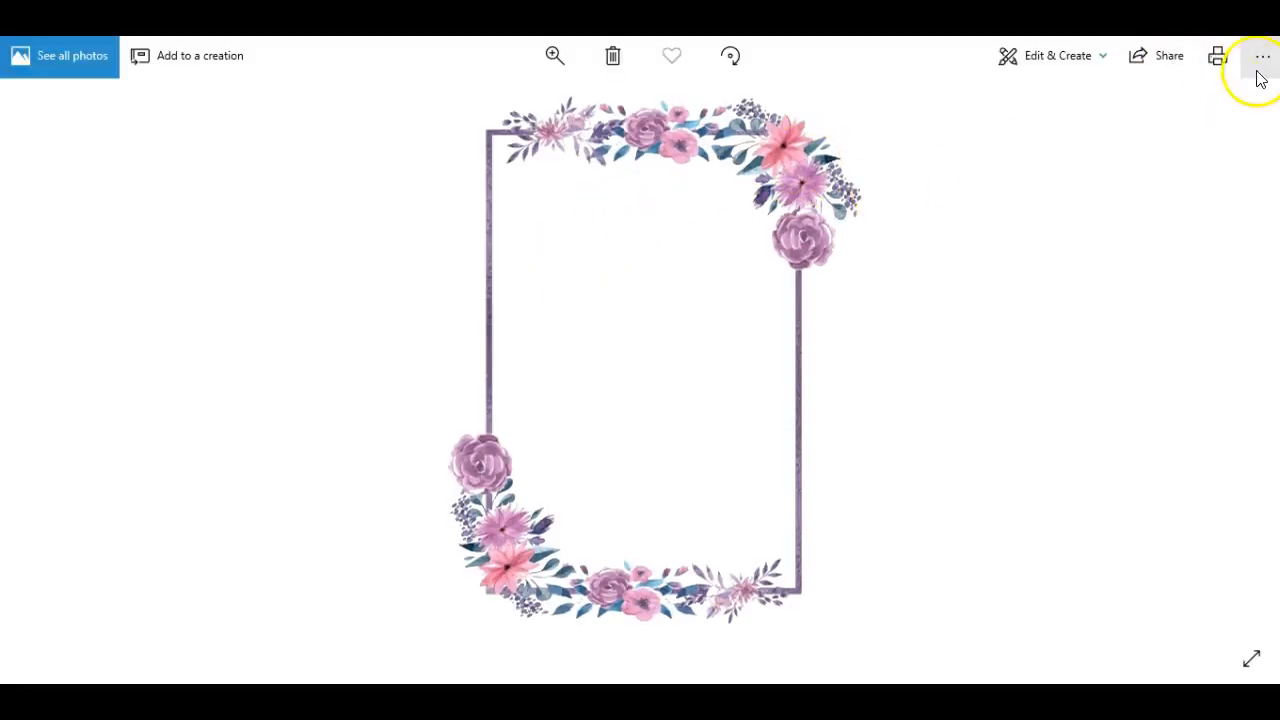
# Step: Try to save a copy of the image to the Desktop as flowerframe.jpg, declining to replace the existing file
pyautogui.click(1262, 60)
pyautogui.click(1212, 131)
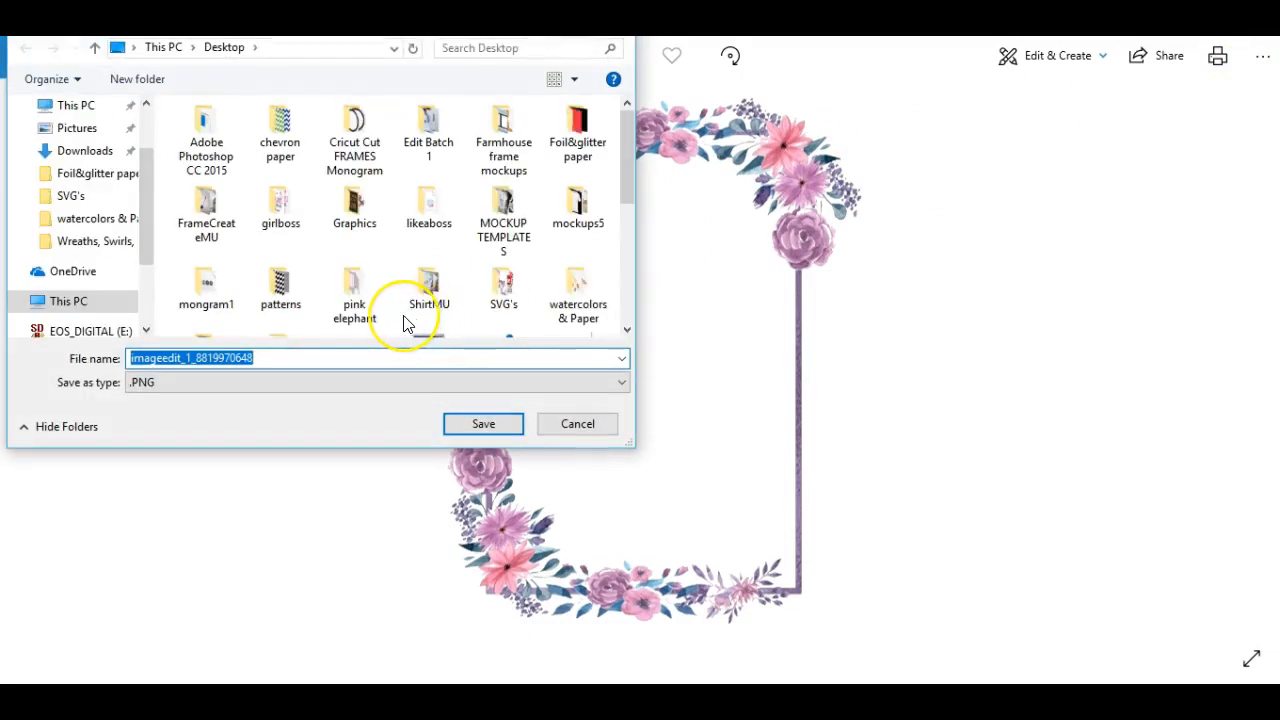
pyautogui.press('BackSpace')
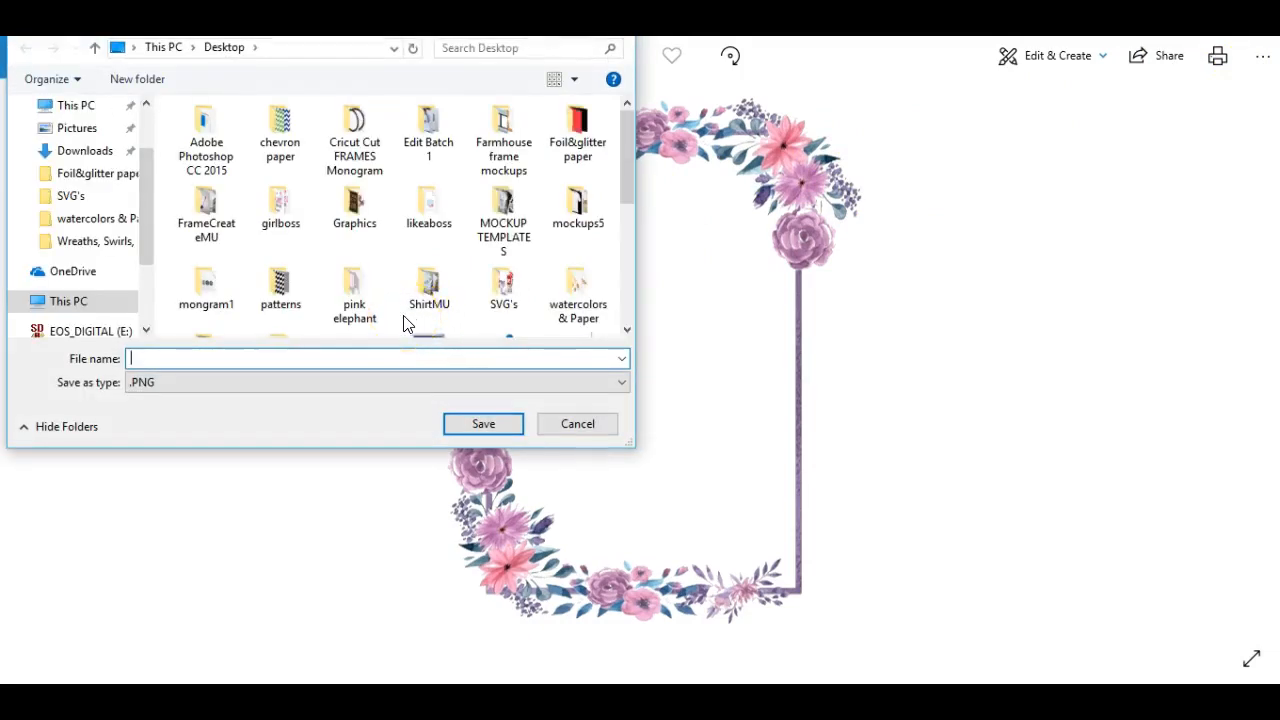
pyautogui.write('g')
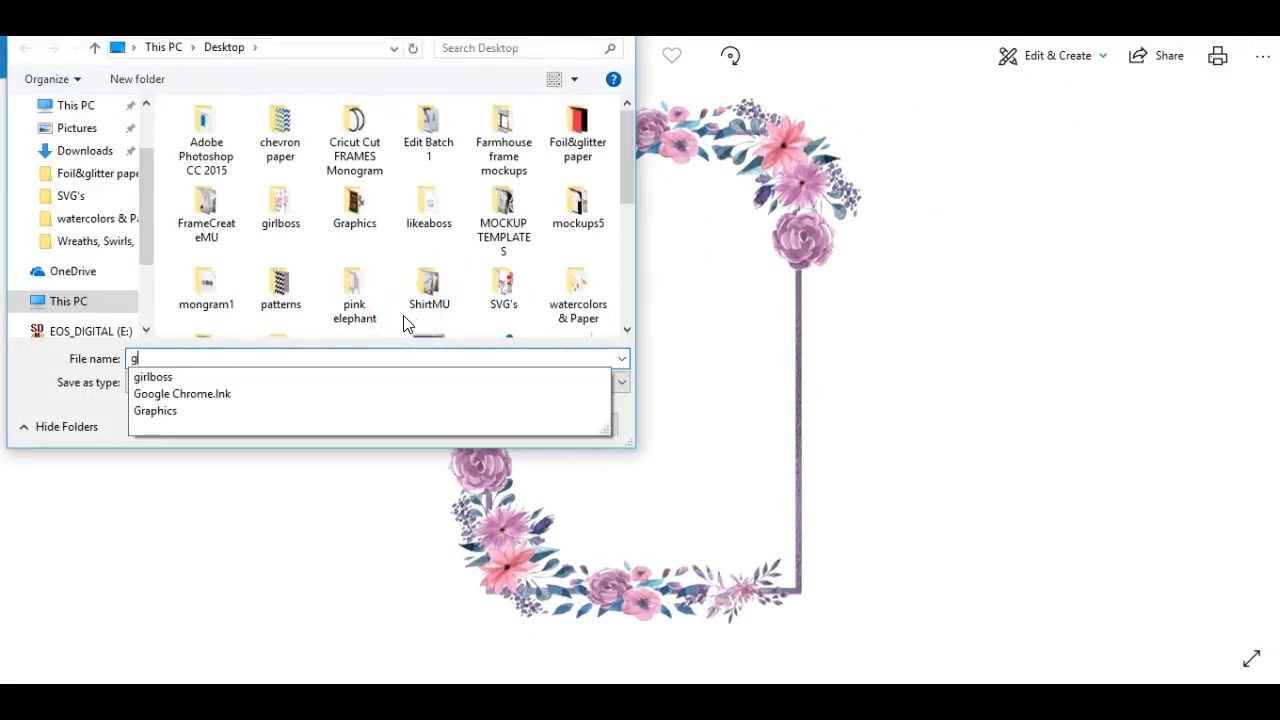
pyautogui.press('BackSpace')
pyautogui.write('f')
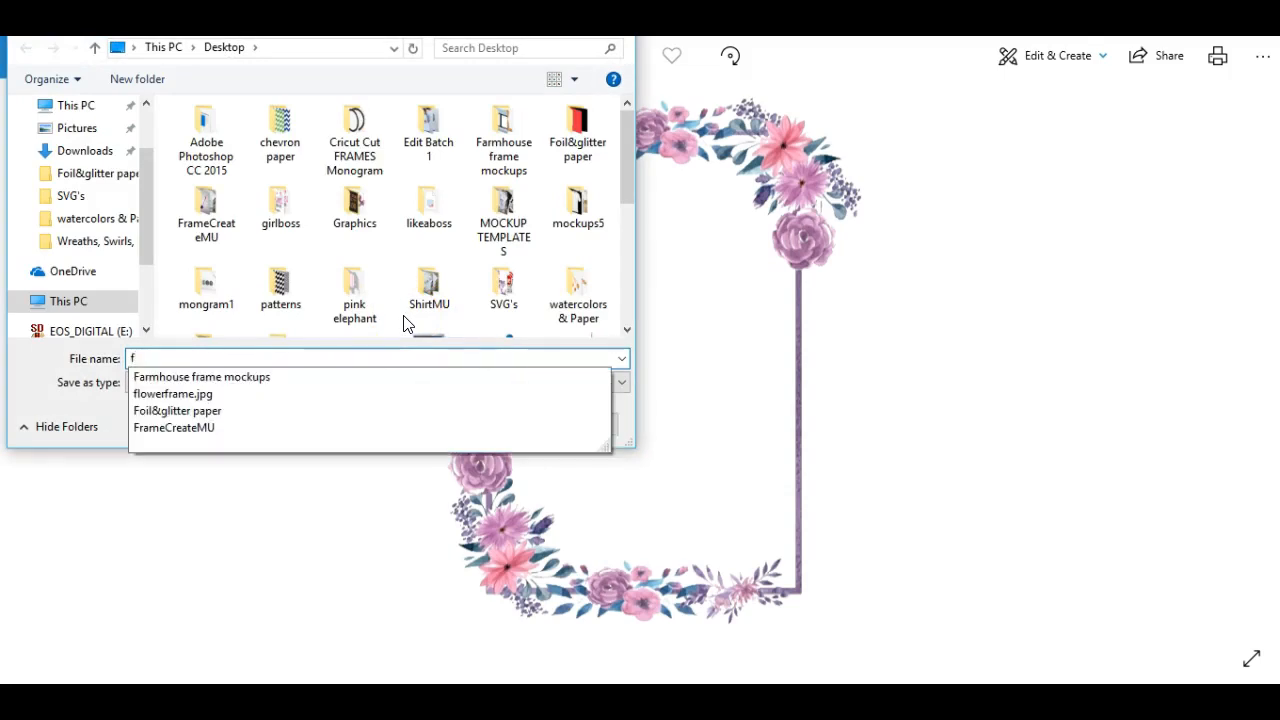
pyautogui.click(200, 393)
pyautogui.click(257, 357)
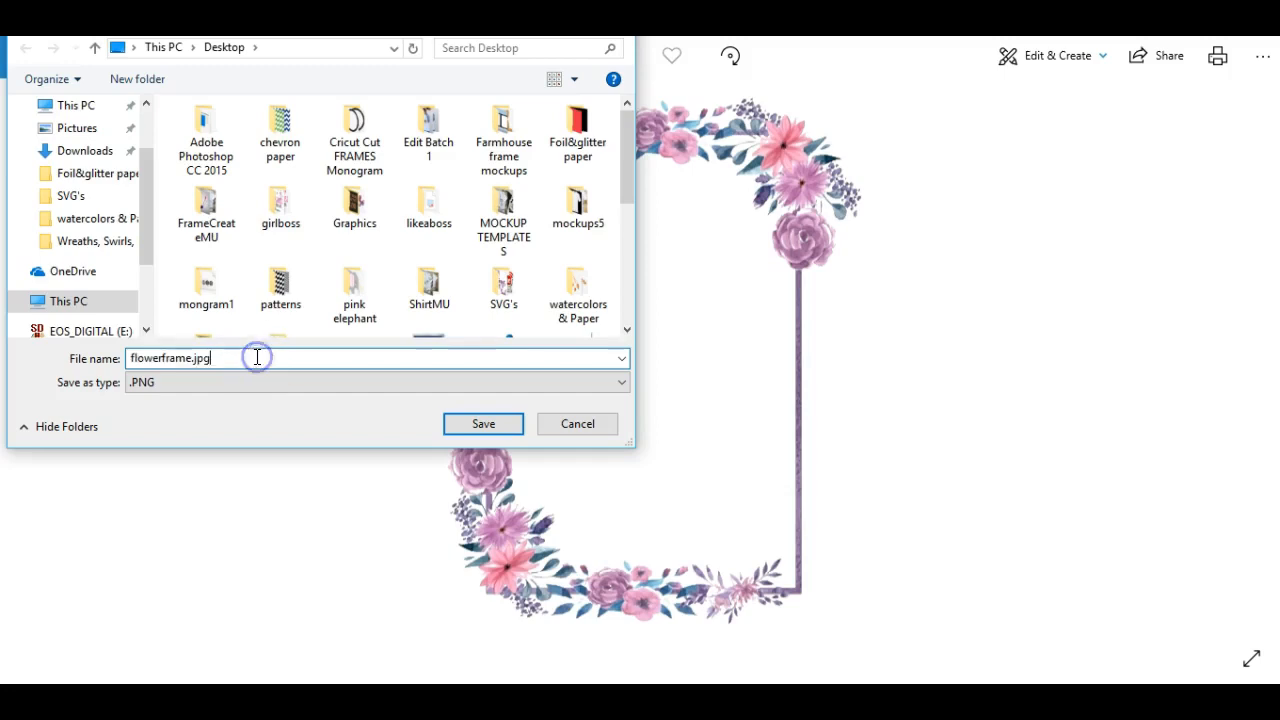
pyautogui.doubleClick(257, 357)
pyautogui.press('Return')
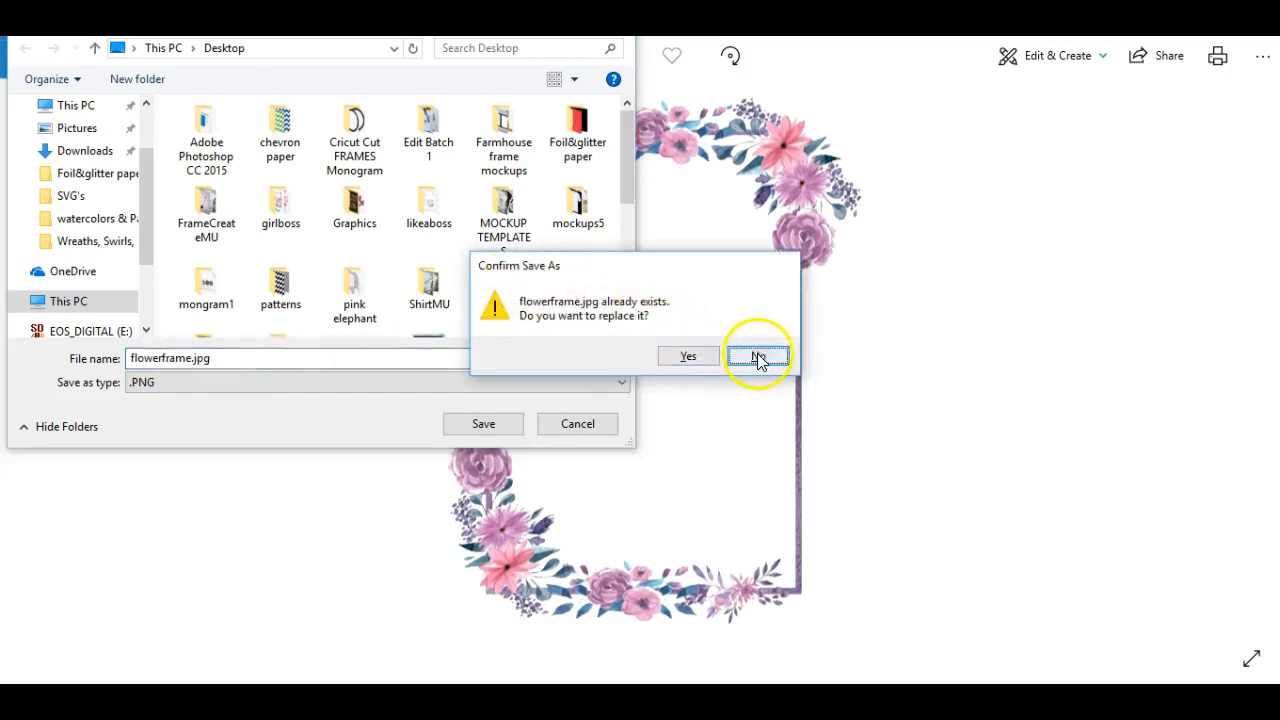
pyautogui.click(758, 356)
# Step: Strip the .jpg extension from the file name, save the copy as a PNG named flowerframe, and close the photo viewer
pyautogui.click(270, 352)
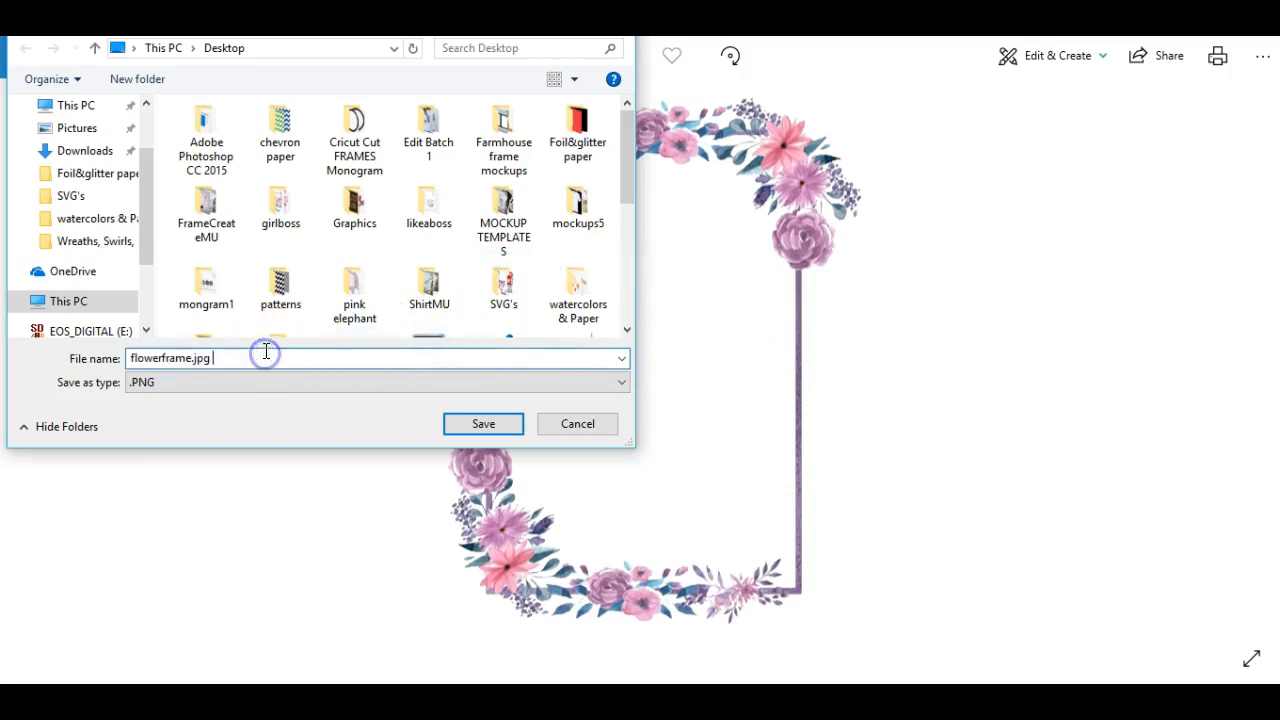
pyautogui.press('BackSpace')
pyautogui.press('BackSpace')
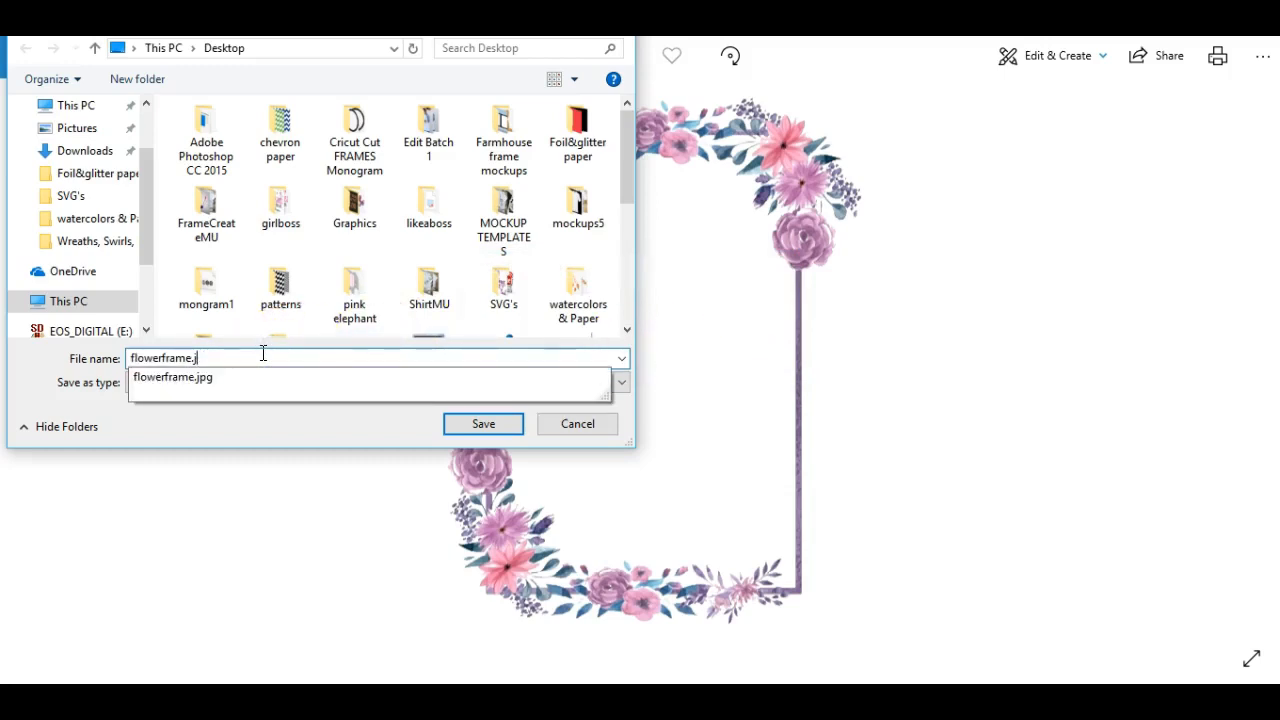
pyautogui.click(263, 353)
pyautogui.click(478, 425)
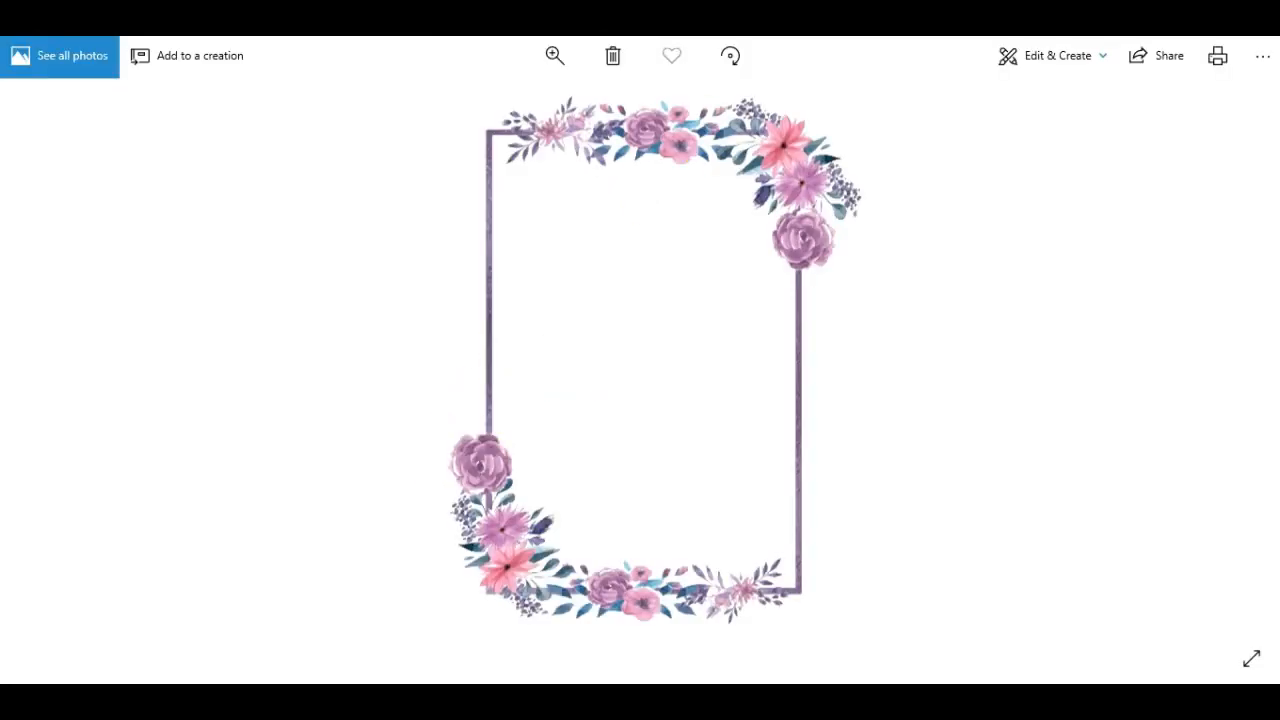
pyautogui.click(1262, 24)
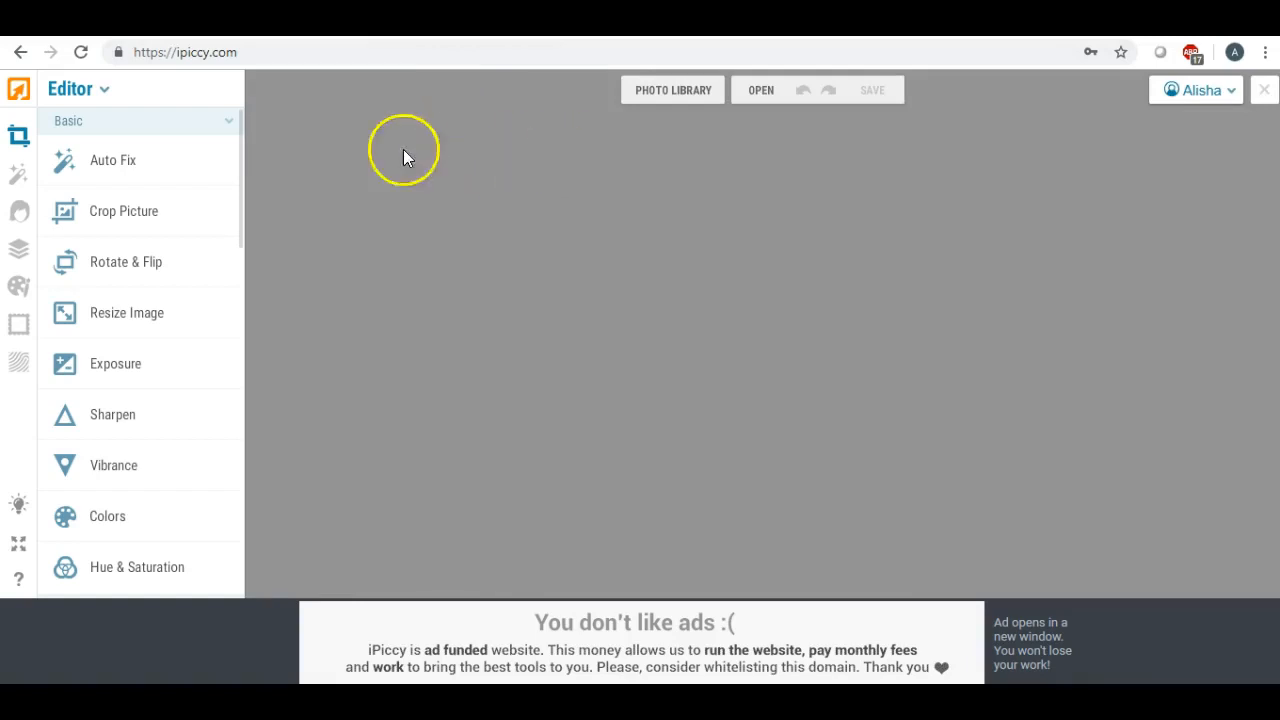
# Step: Switch iPiccy to the Designer and create a new white custom-size design of 1280 x 720 px
pyautogui.click(104, 90)
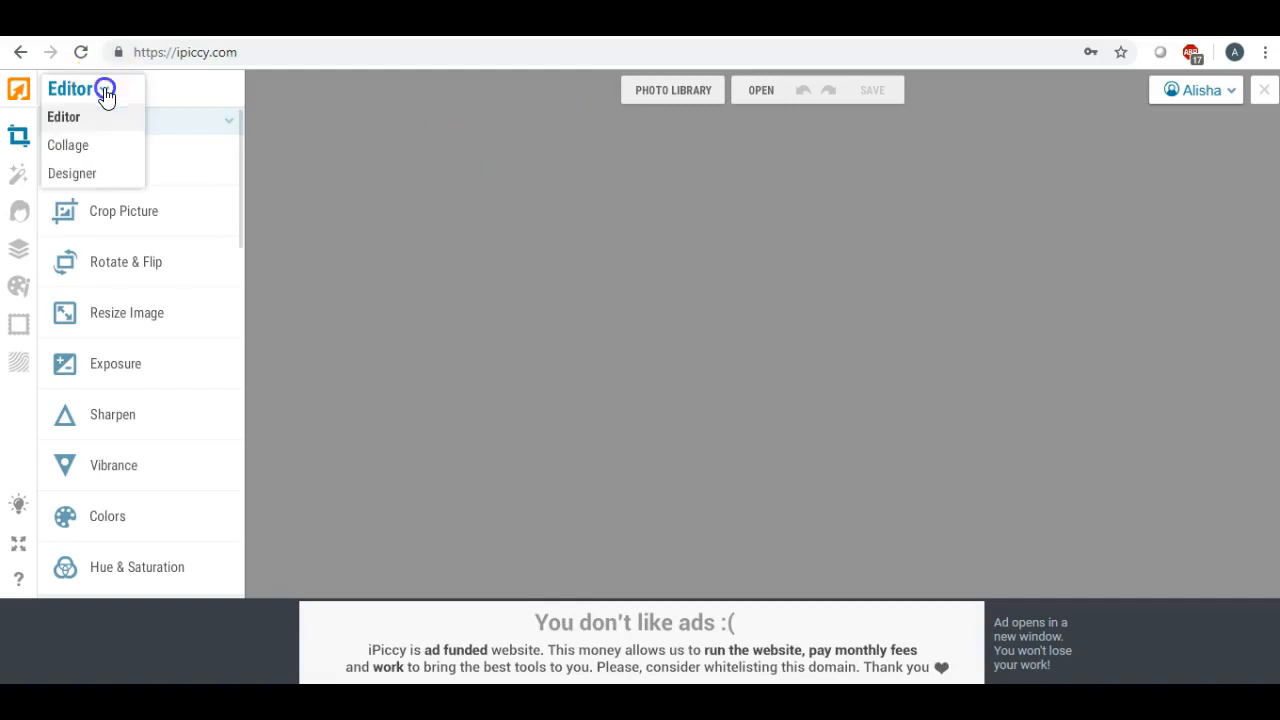
pyautogui.click(74, 175)
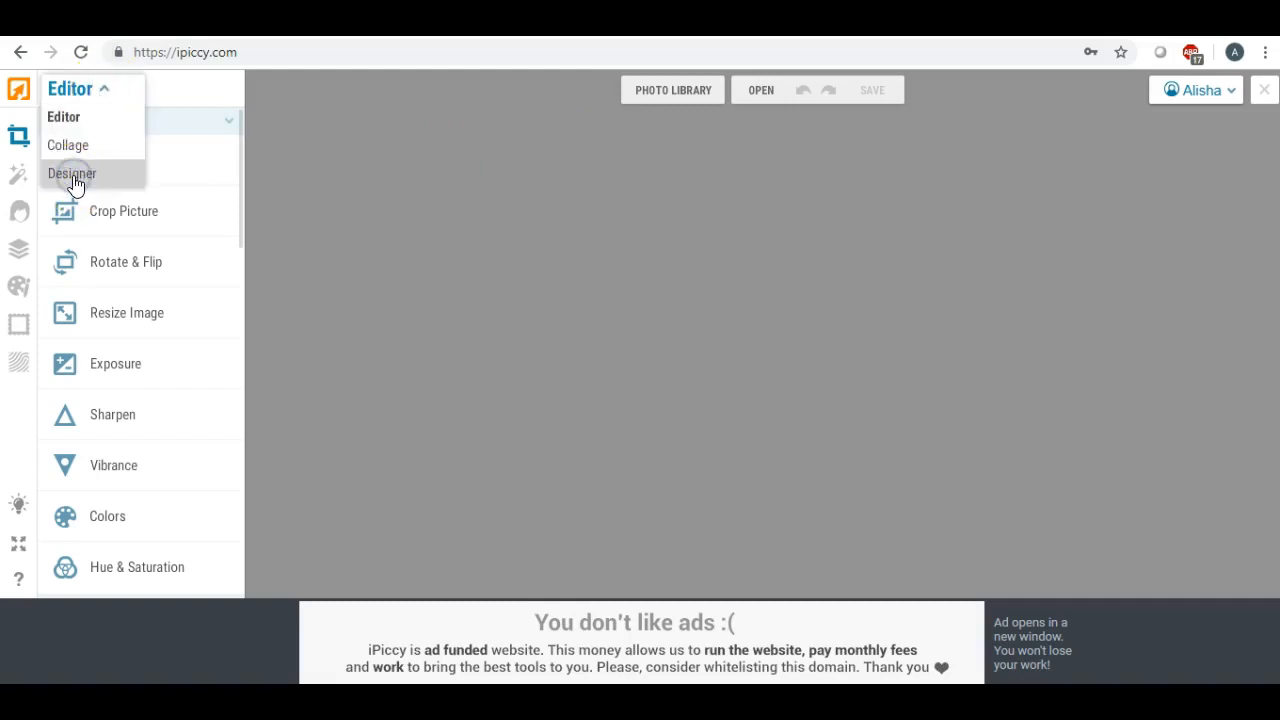
pyautogui.click(666, 92)
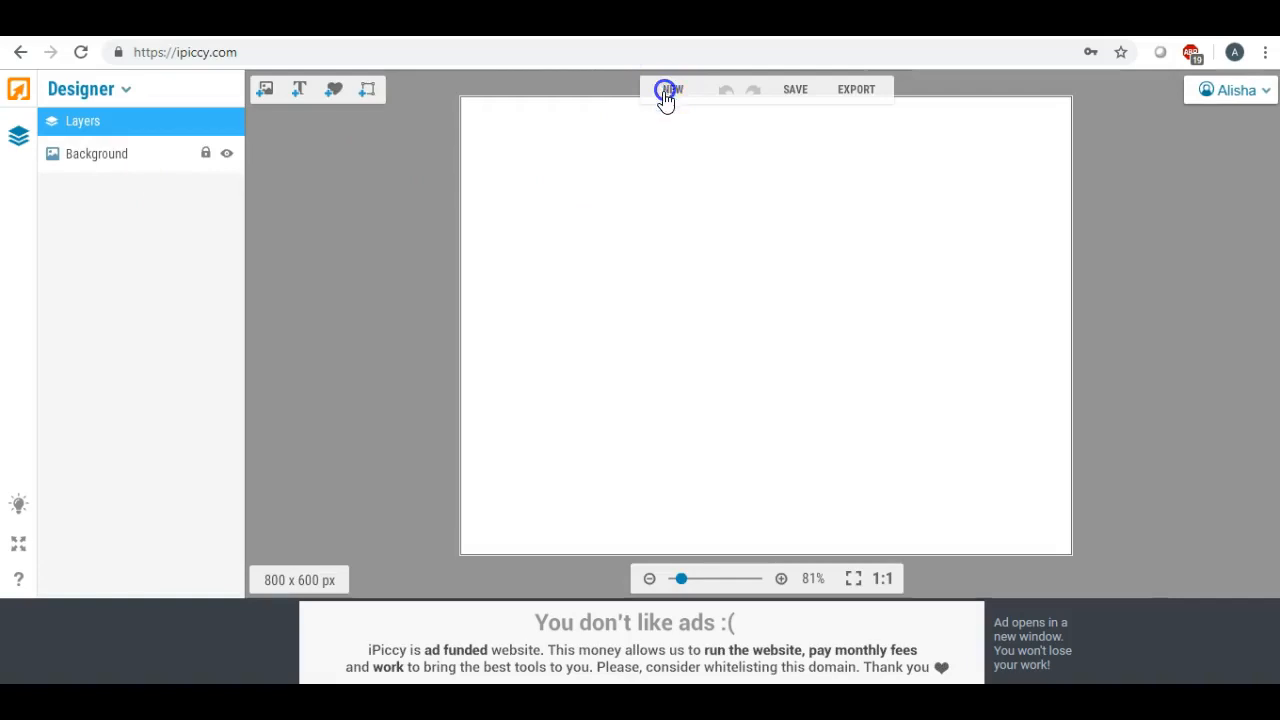
pyautogui.moveTo(708, 268); pyautogui.dragTo(604, 265)
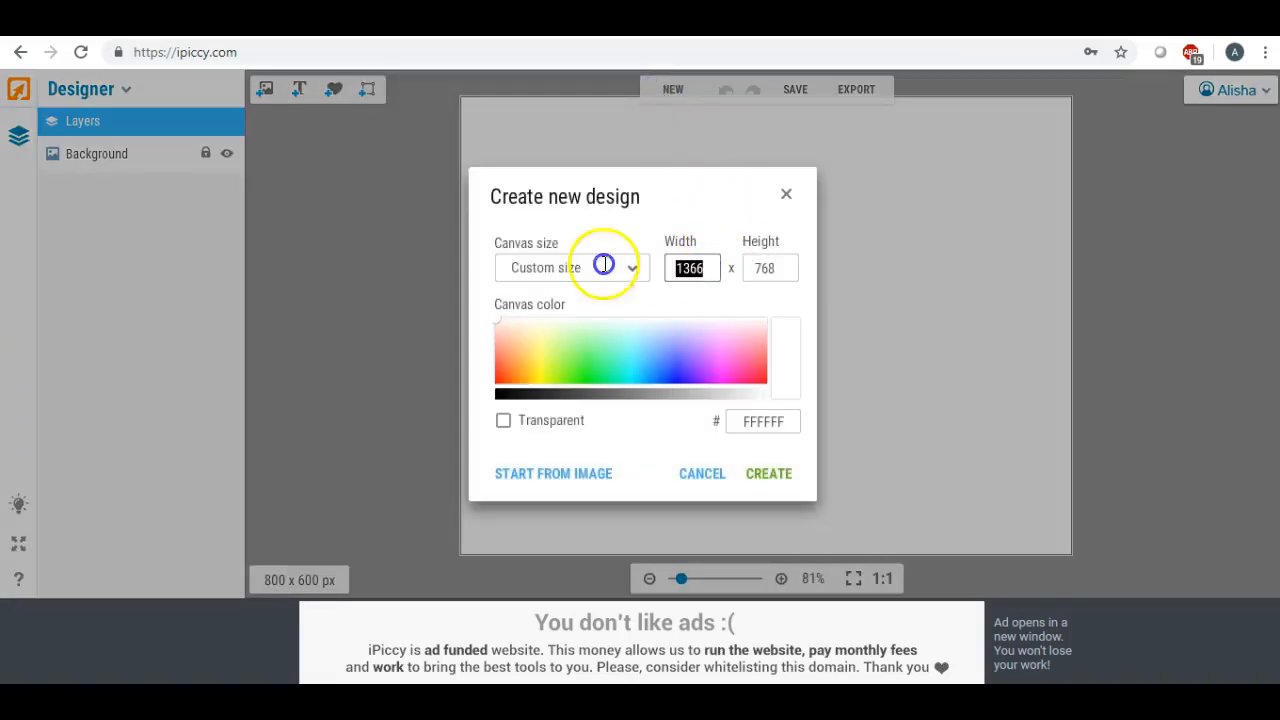
pyautogui.write('1280')
pyautogui.moveTo(790, 268); pyautogui.dragTo(674, 269)
pyautogui.write('720')
pyautogui.click(770, 475)
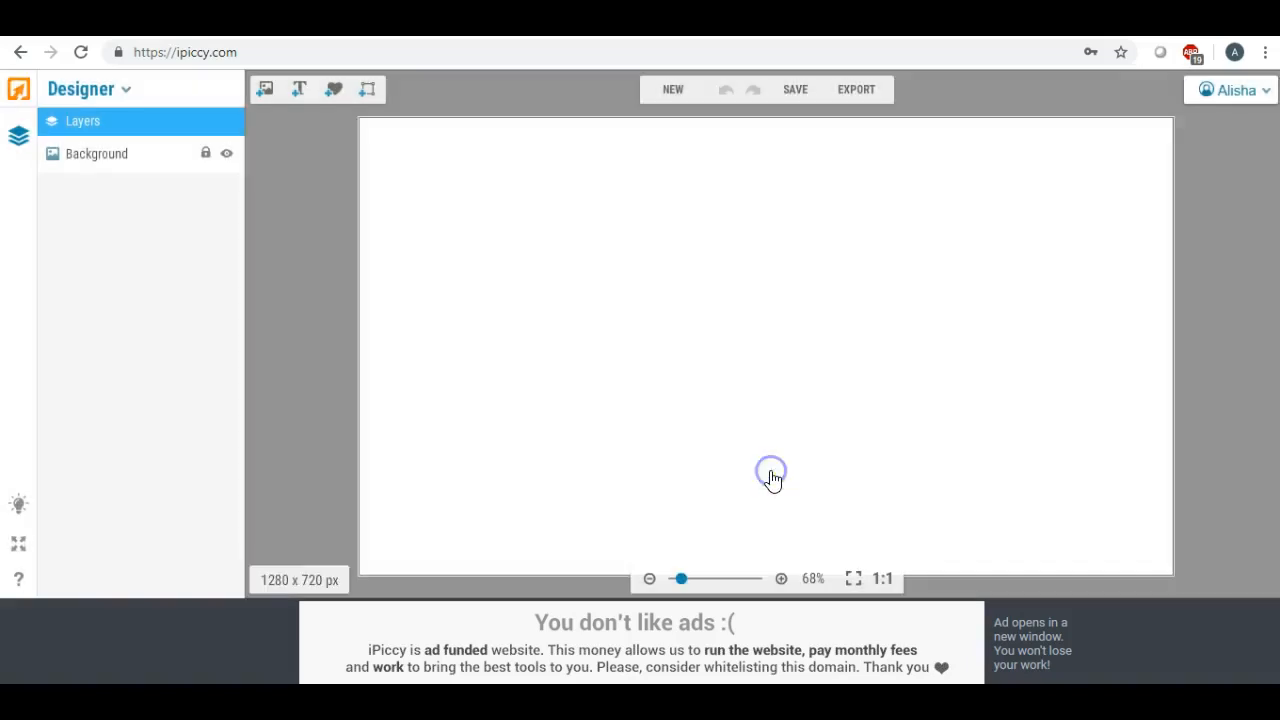
# Step: Upload the transparent flowerframe image from the Desktop to the Designer's images
pyautogui.click(264, 89)
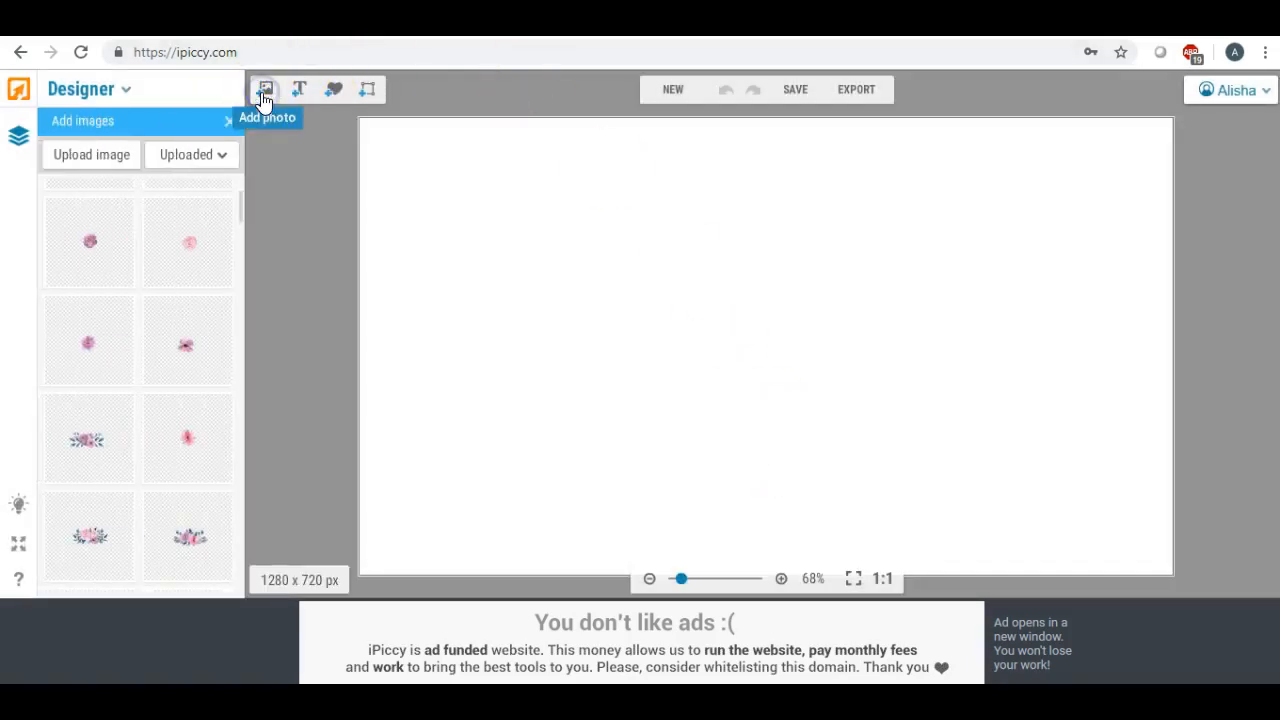
pyautogui.click(94, 156)
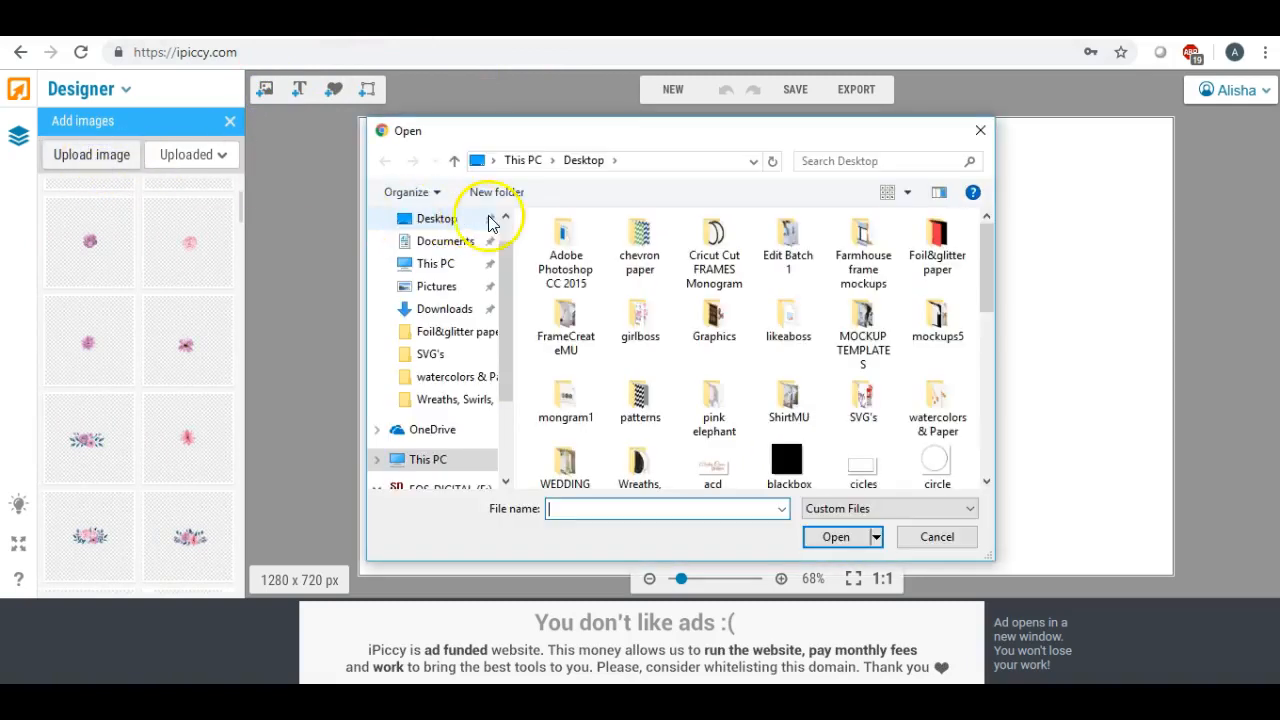
pyautogui.click(443, 218)
pyautogui.moveTo(988, 260); pyautogui.dragTo(990, 318)
pyautogui.doubleClick(866, 368)
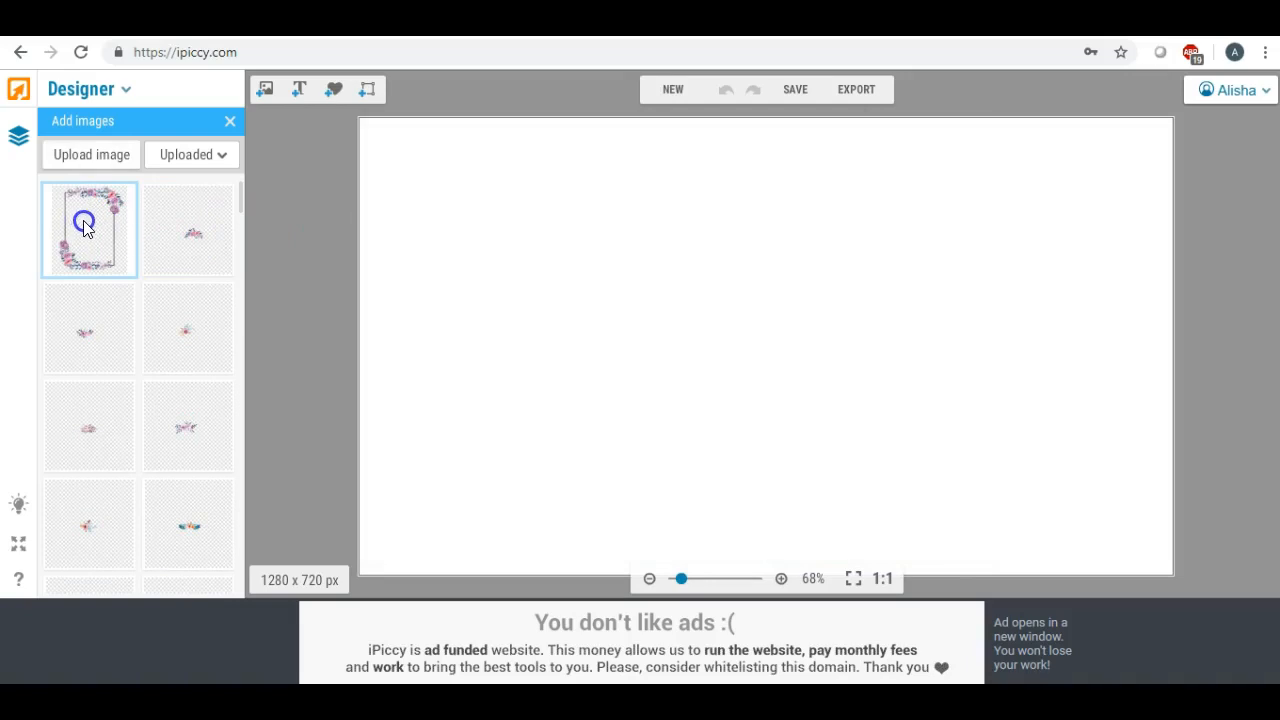
# Step: Place flowerframe on the left half of the canvas, enlarge it to nearly the full canvas height, and deselect it
pyautogui.moveTo(84, 228); pyautogui.dragTo(474, 251)
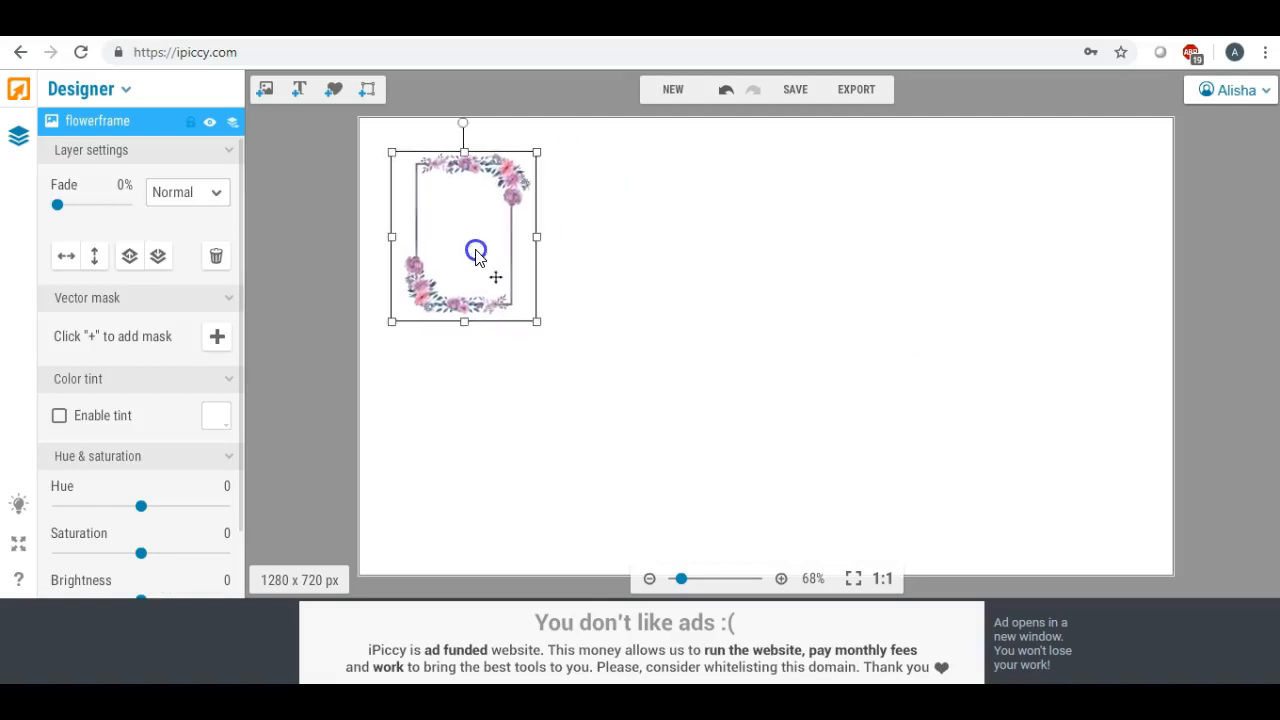
pyautogui.moveTo(531, 322); pyautogui.dragTo(848, 560)
pyautogui.moveTo(594, 393); pyautogui.dragTo(557, 368)
pyautogui.moveTo(704, 537); pyautogui.dragTo(766, 574)
pyautogui.click(550, 344)
pyautogui.click(820, 321)
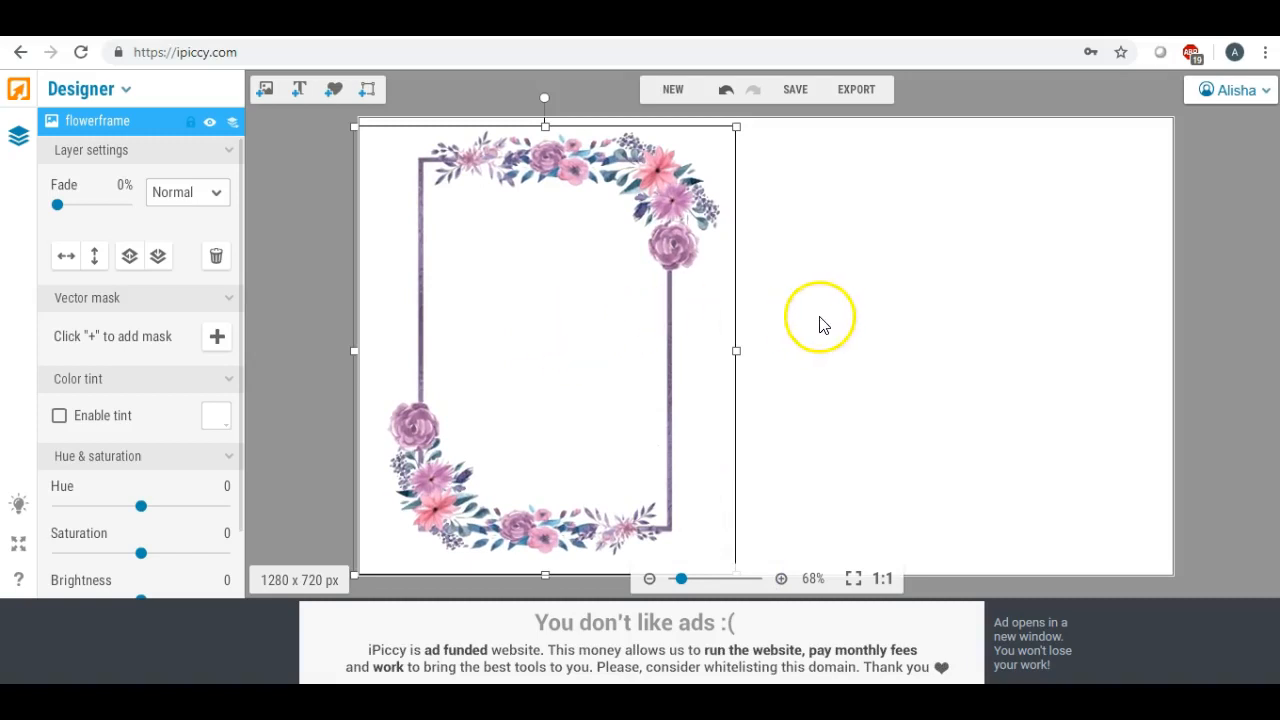
pyautogui.click(842, 290)
pyautogui.click(657, 312)
pyautogui.click(826, 320)
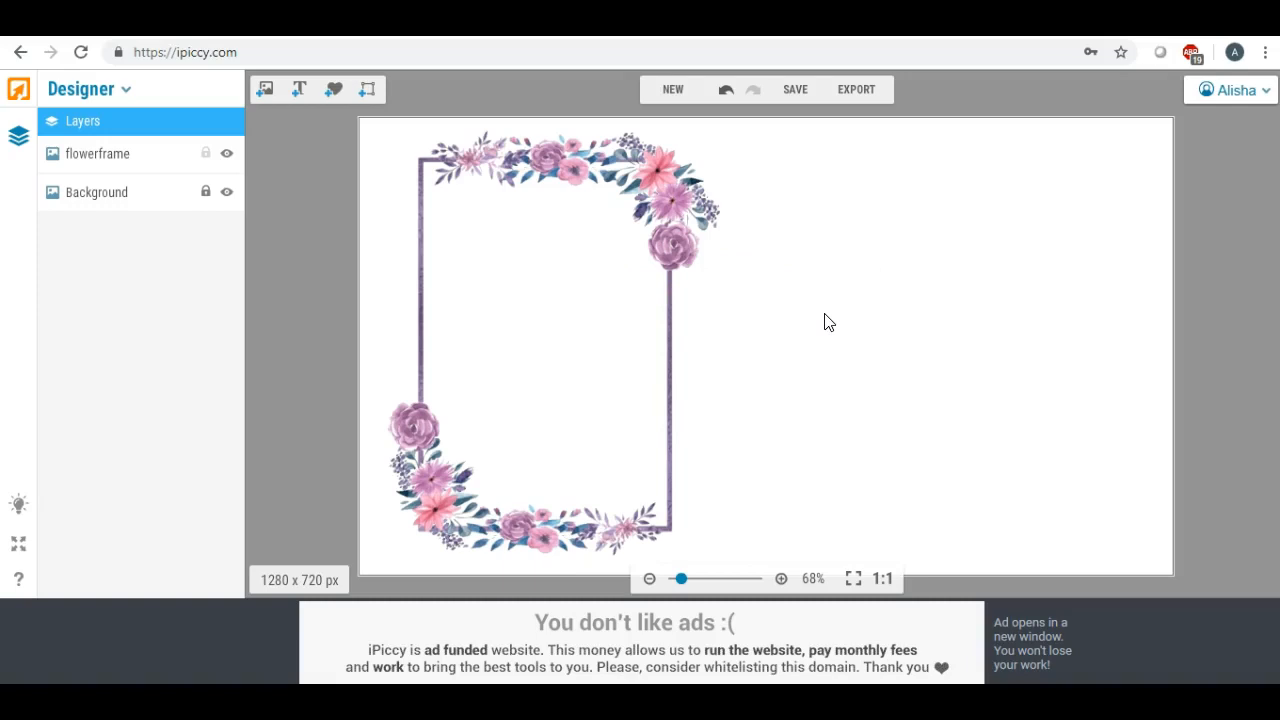